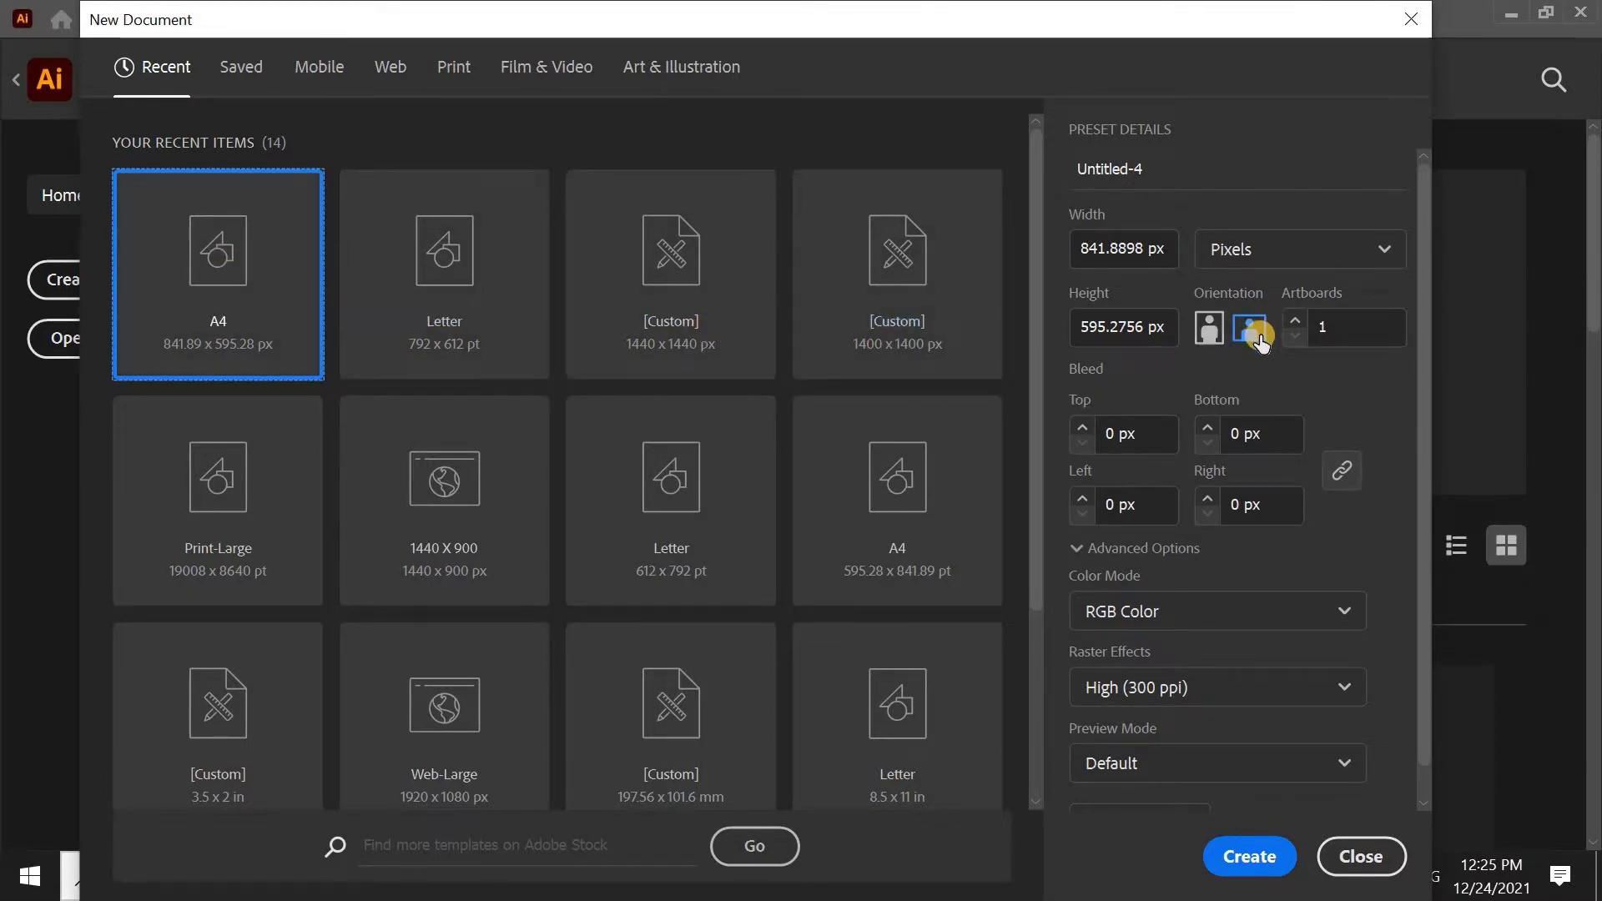
Create the landscape A4 document in RGB Color mode and hide its artboards
{"action": "left_click", "coordinate": [1167, 612]}
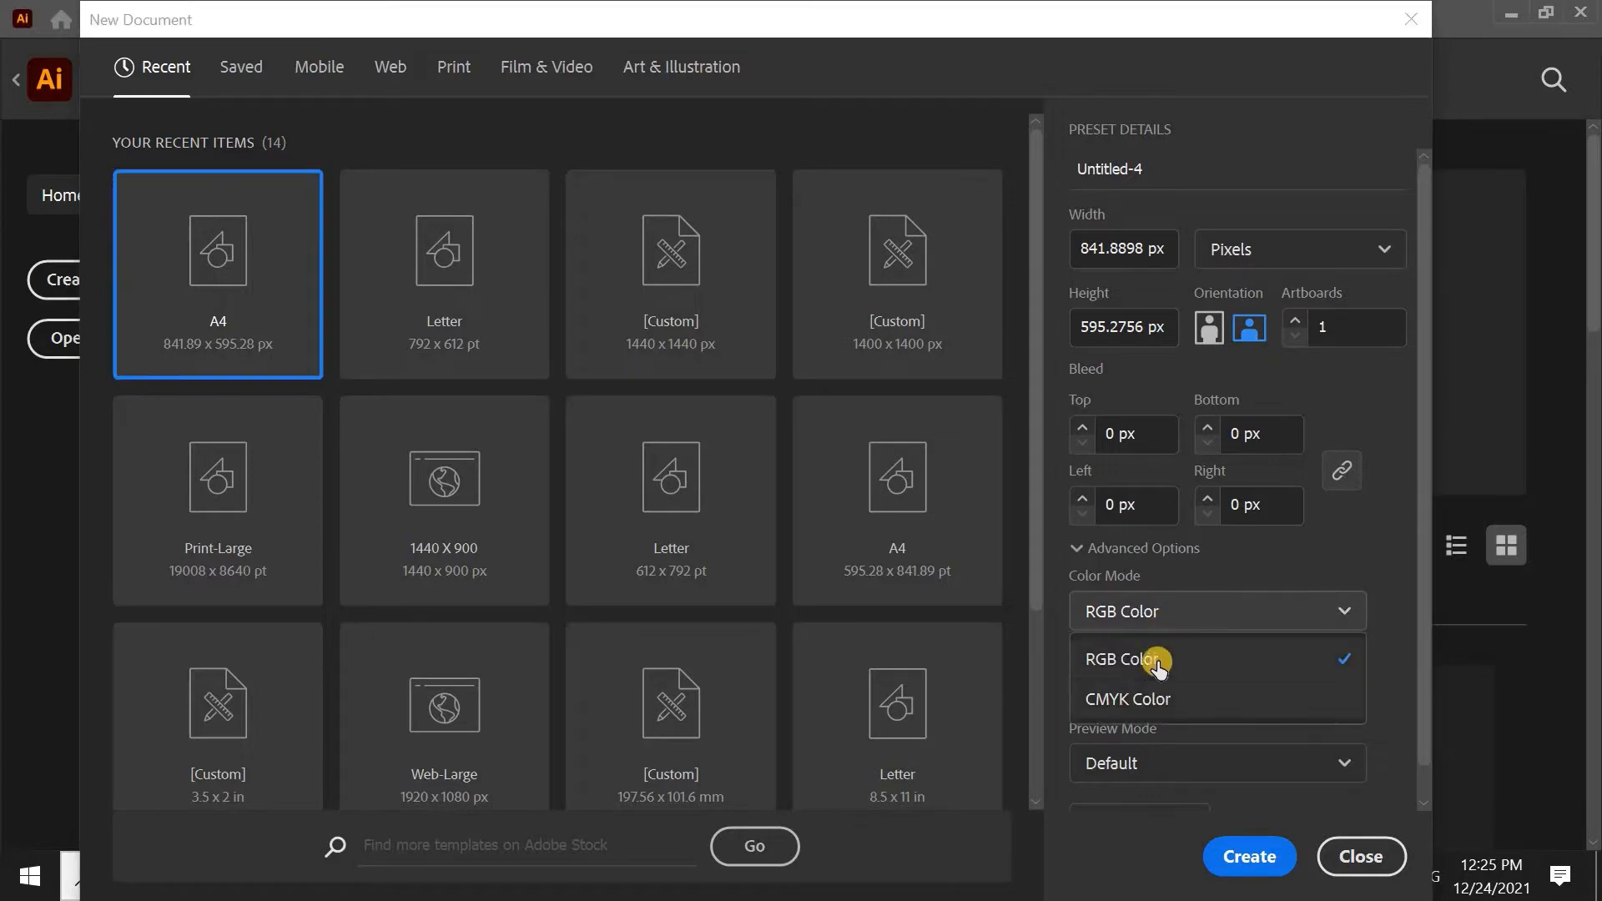
{"action": "left_click", "coordinate": [1164, 657]}
{"action": "left_click", "coordinate": [1249, 860]}
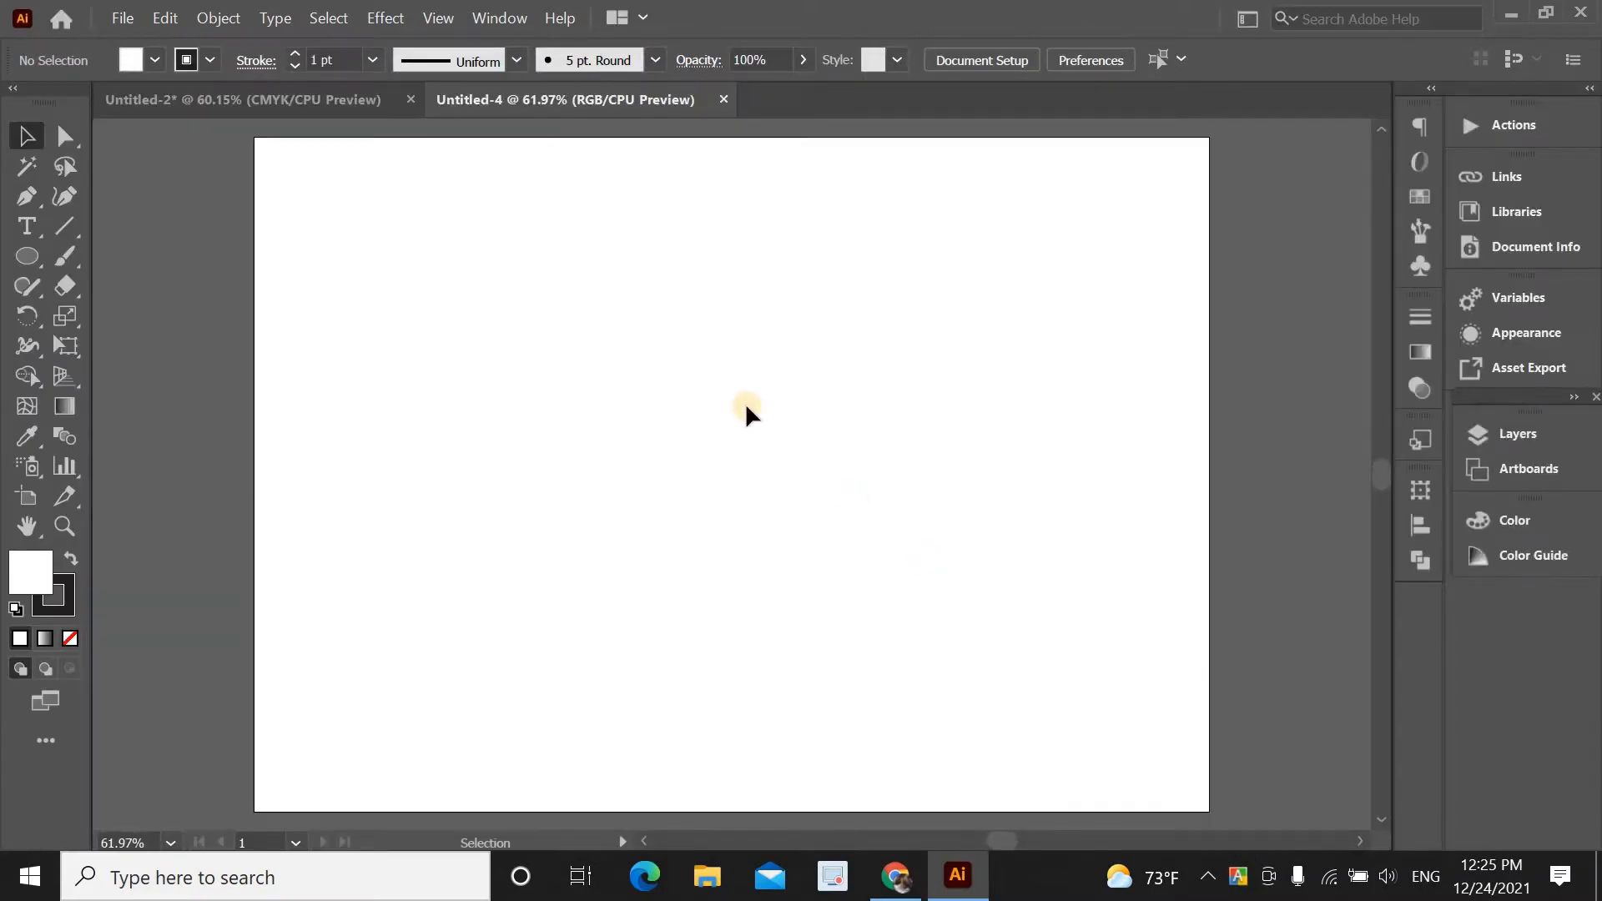
{"action": "left_click", "coordinate": [453, 20]}
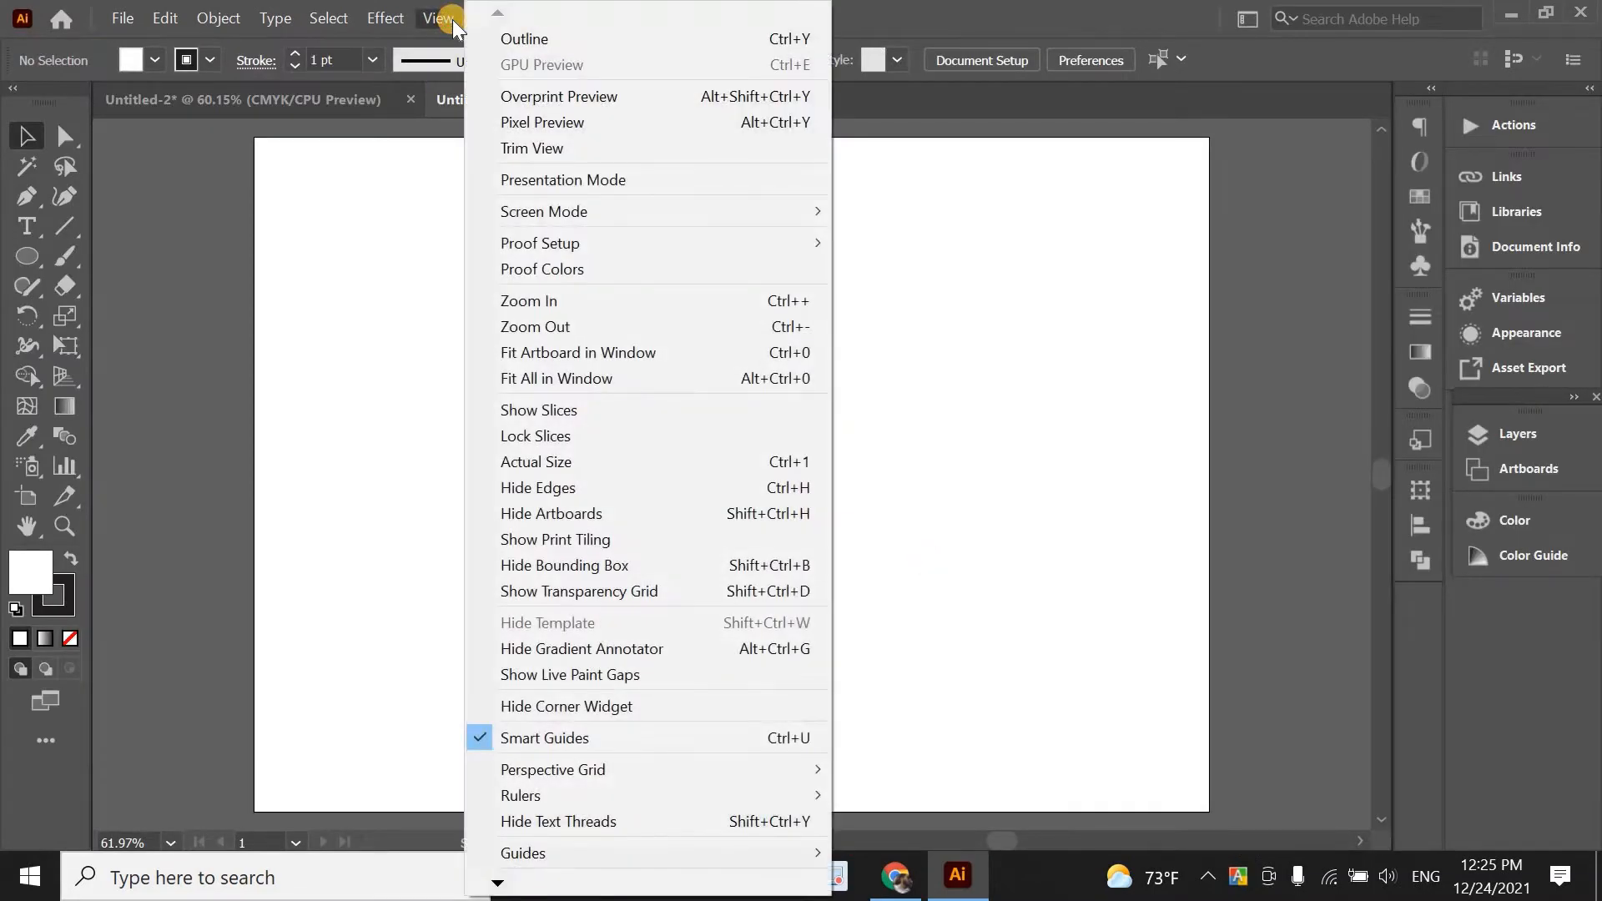
{"action": "left_click", "coordinate": [659, 507]}
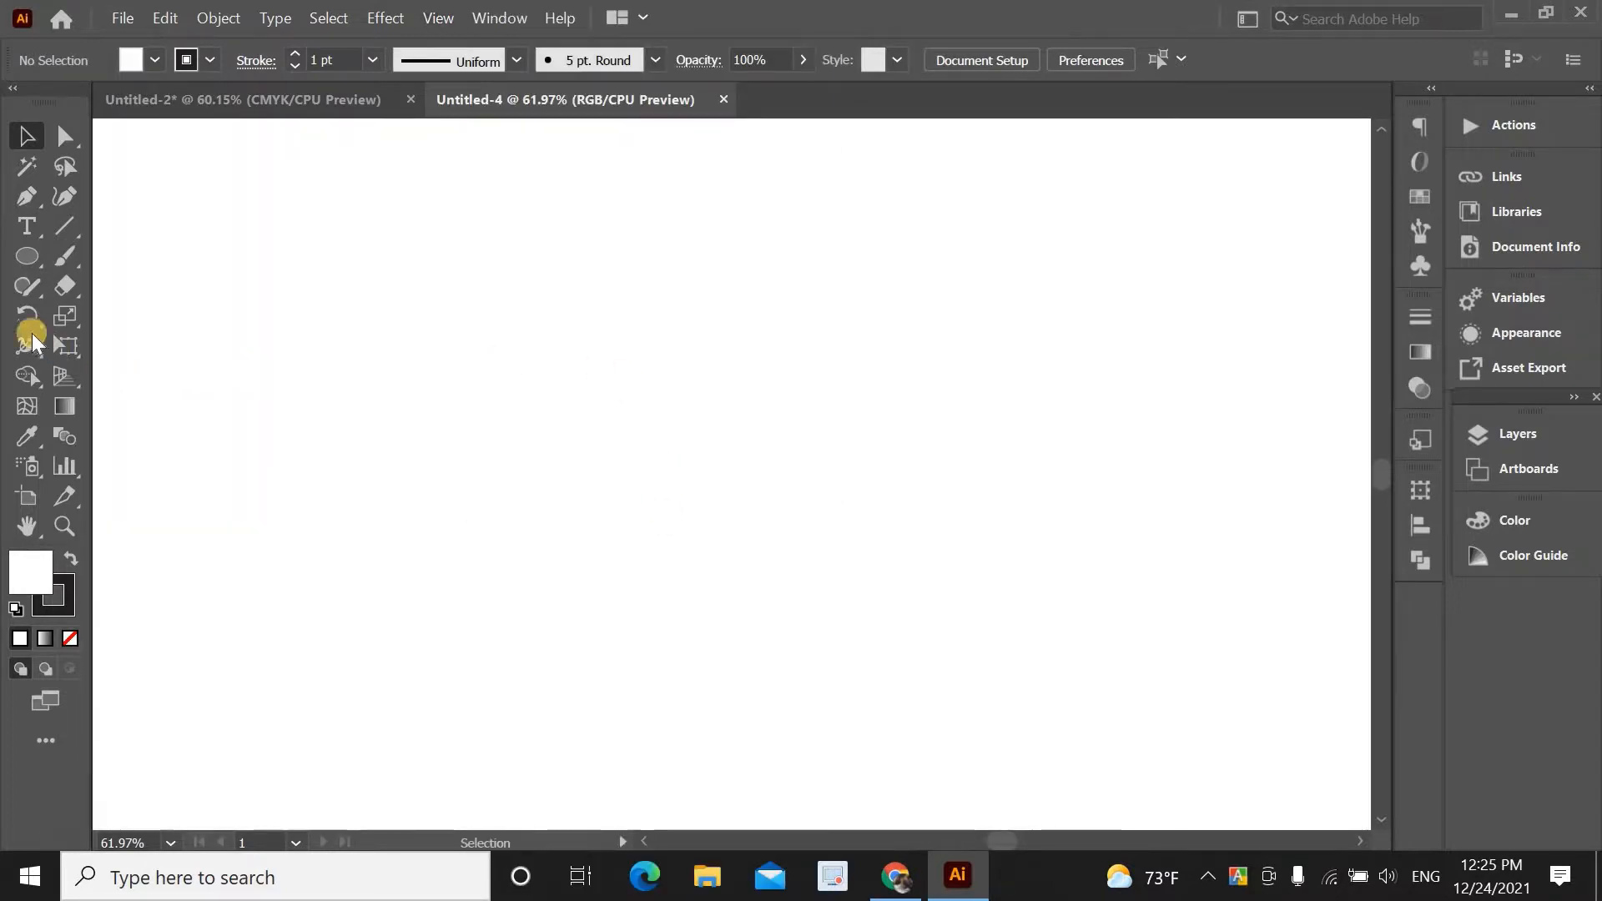
Add a point text object reading TYPE near the middle of the canvas
{"action": "left_click", "coordinate": [27, 228]}
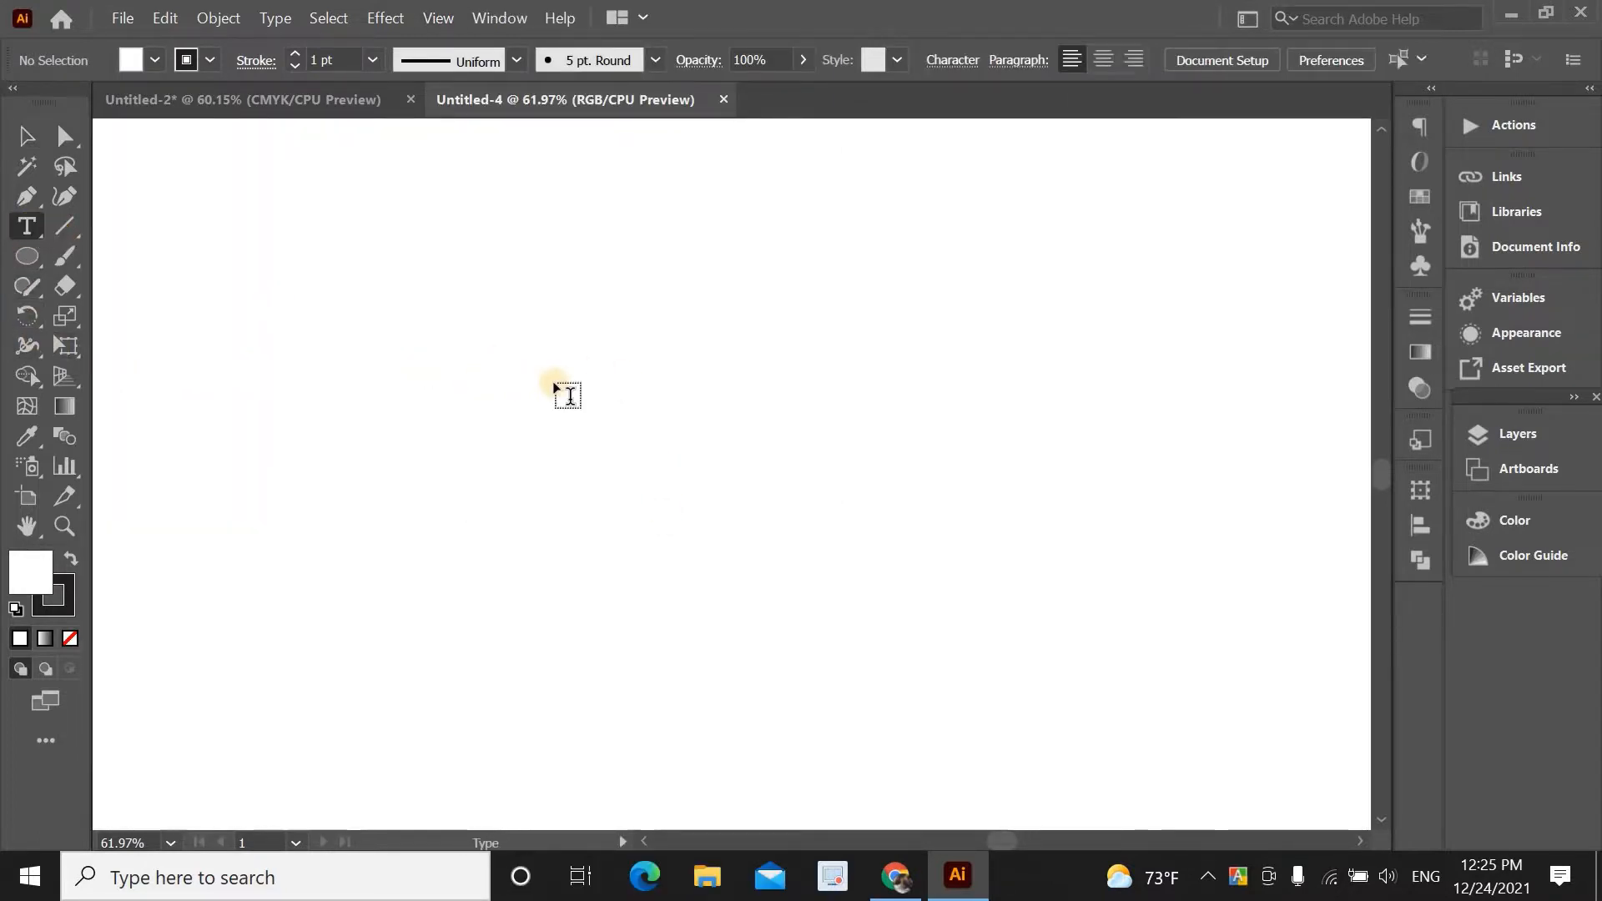
{"action": "left_click", "coordinate": [649, 427]}
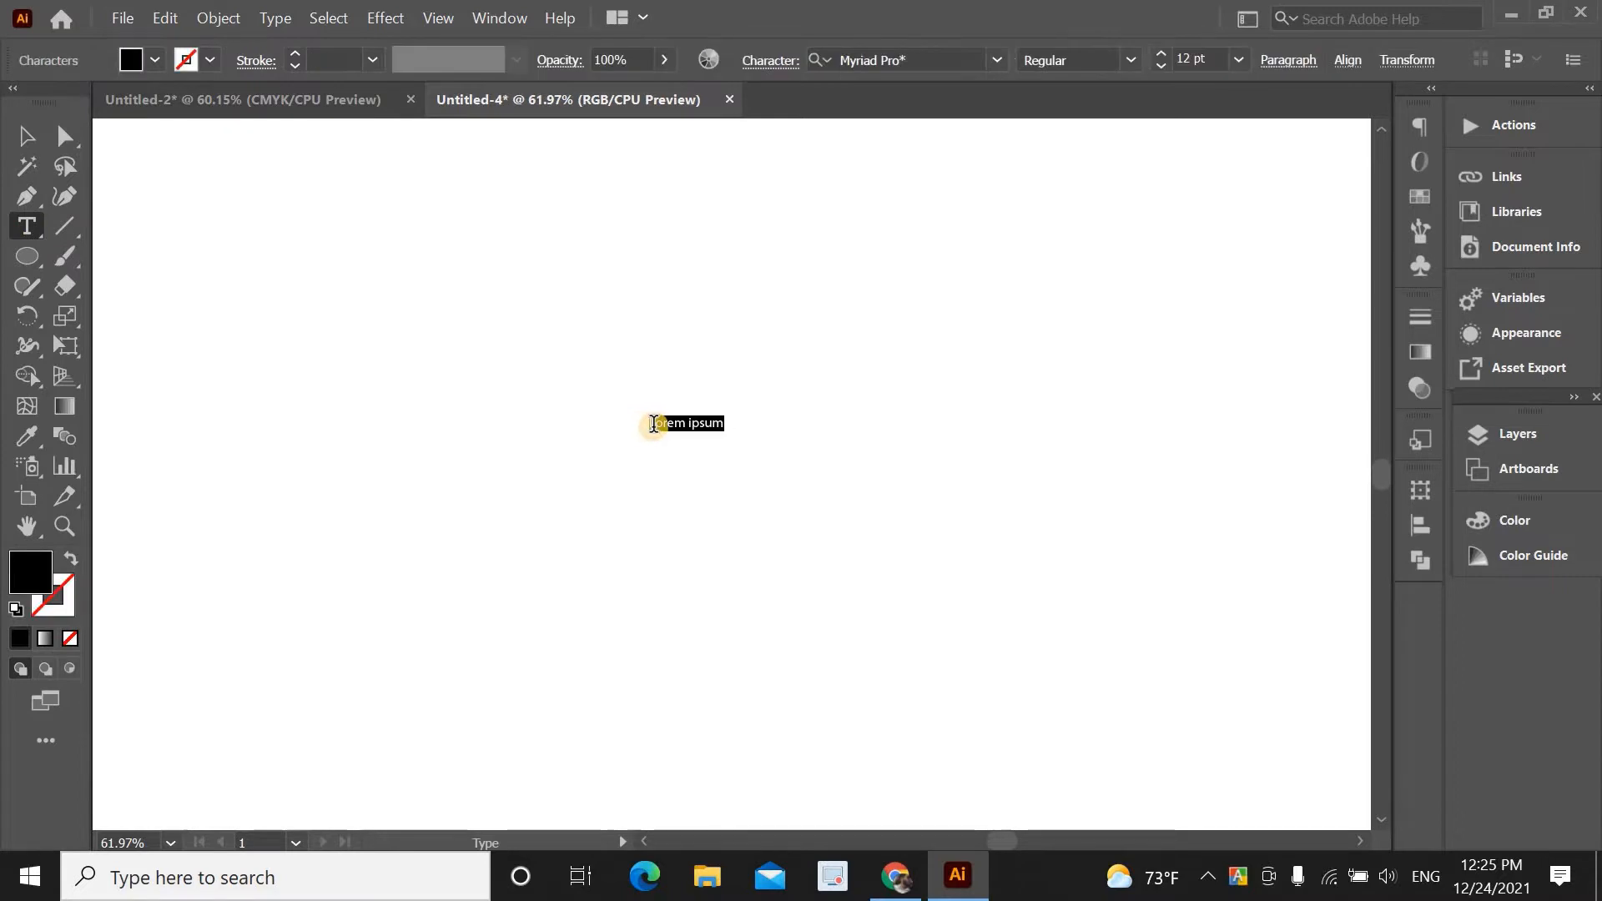
{"action": "key", "text": "BackSpace"}
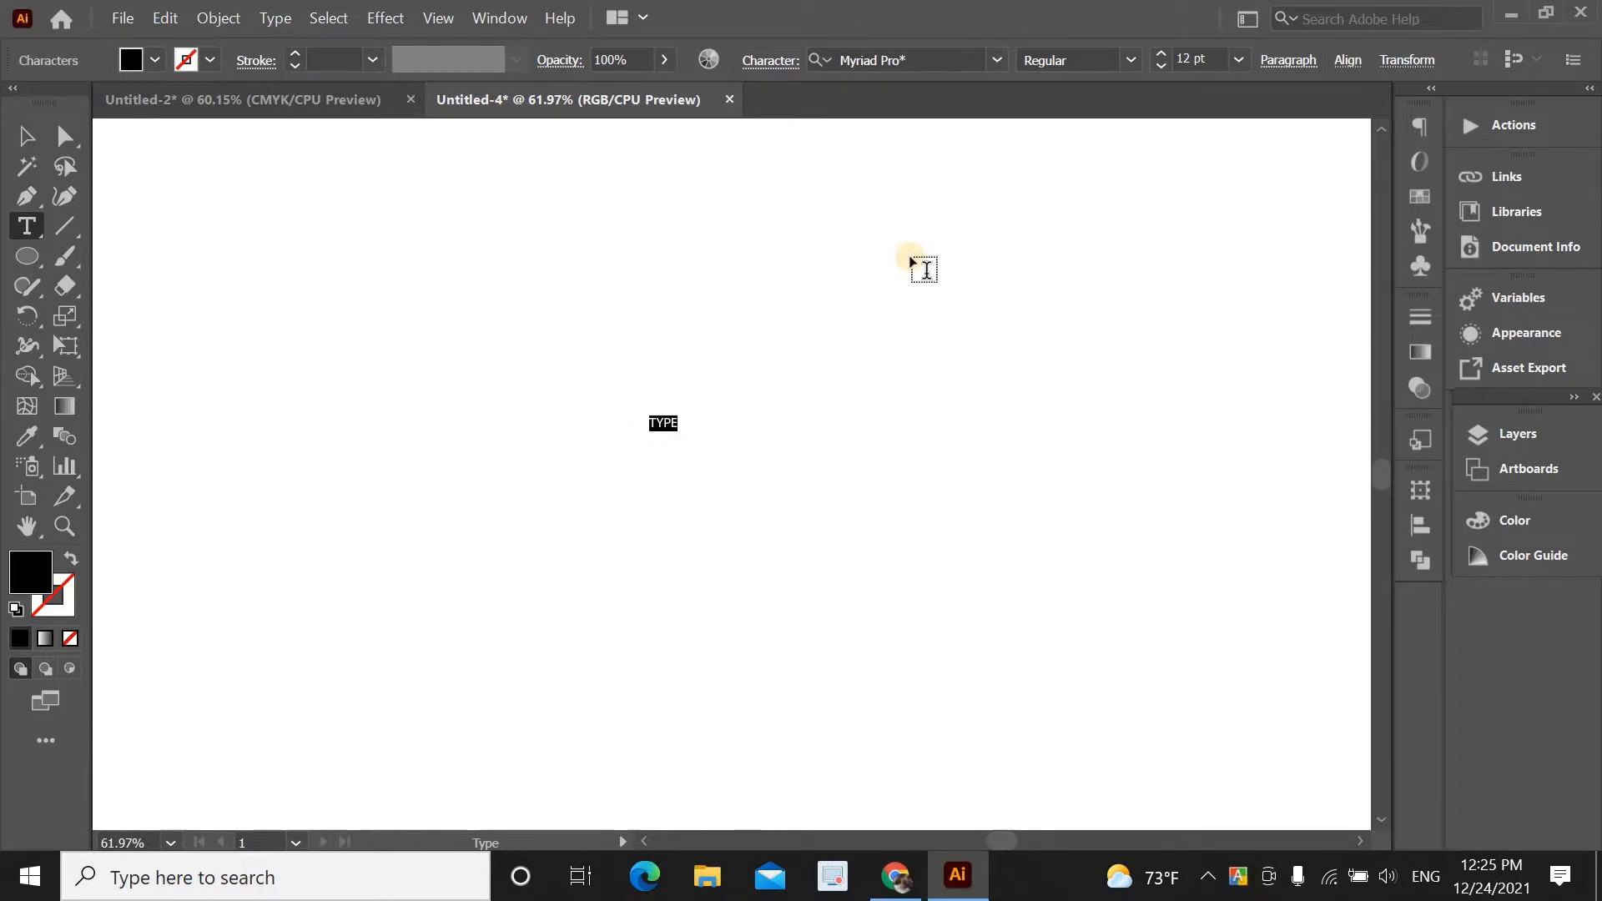
Set the TYPE text's font to Lato Bold
{"action": "left_click", "coordinate": [998, 61]}
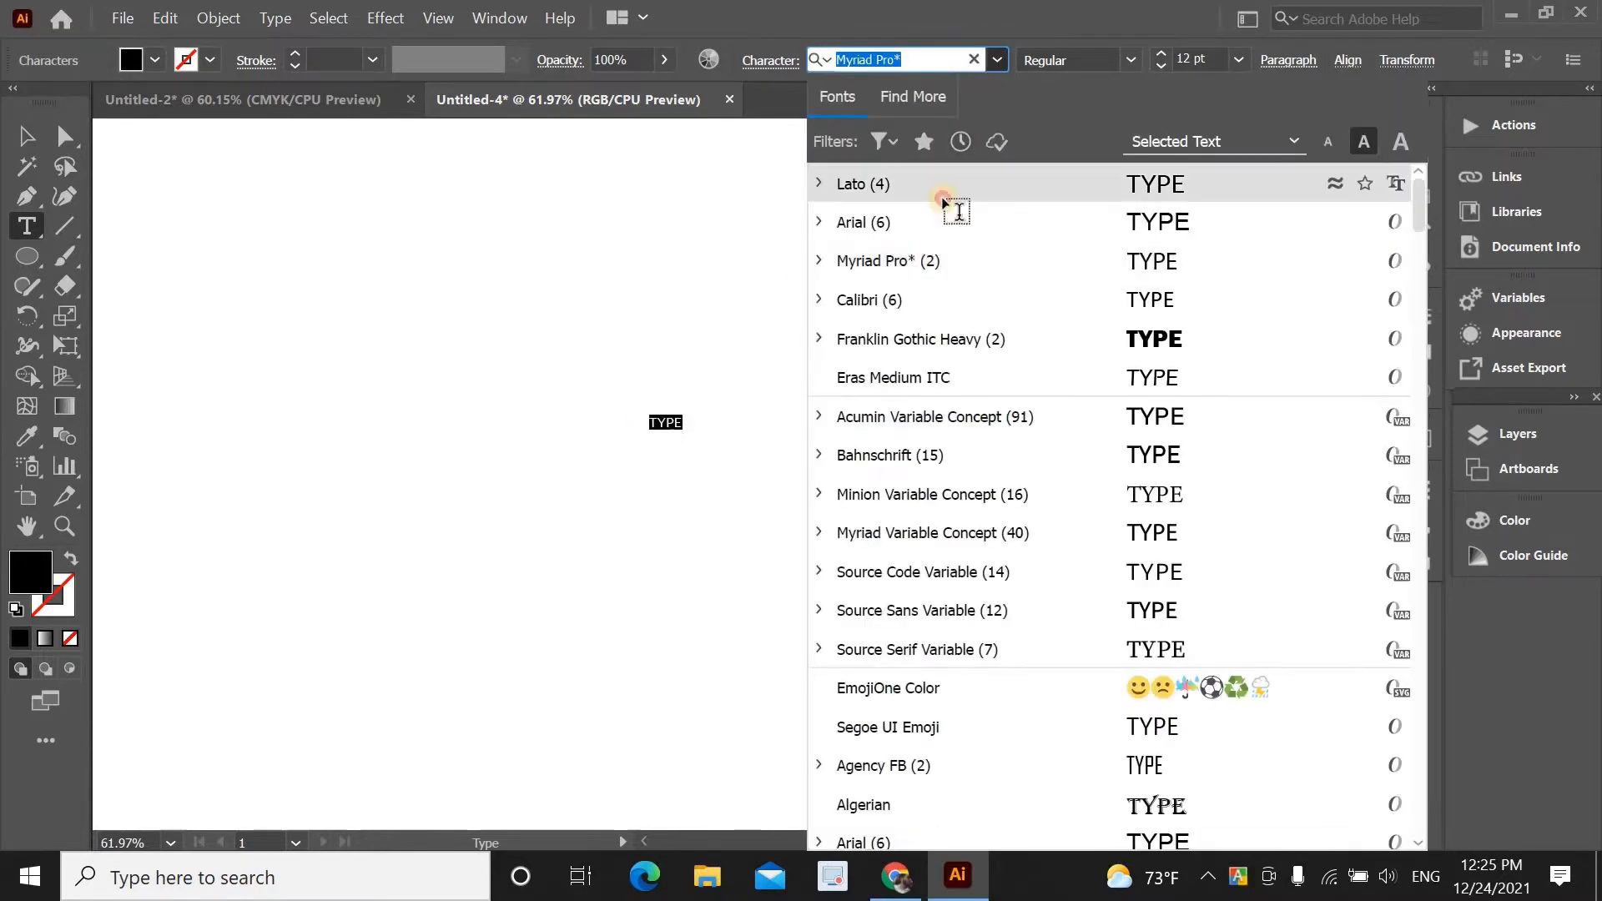
{"action": "left_click", "coordinate": [946, 197]}
{"action": "left_click", "coordinate": [1131, 60]}
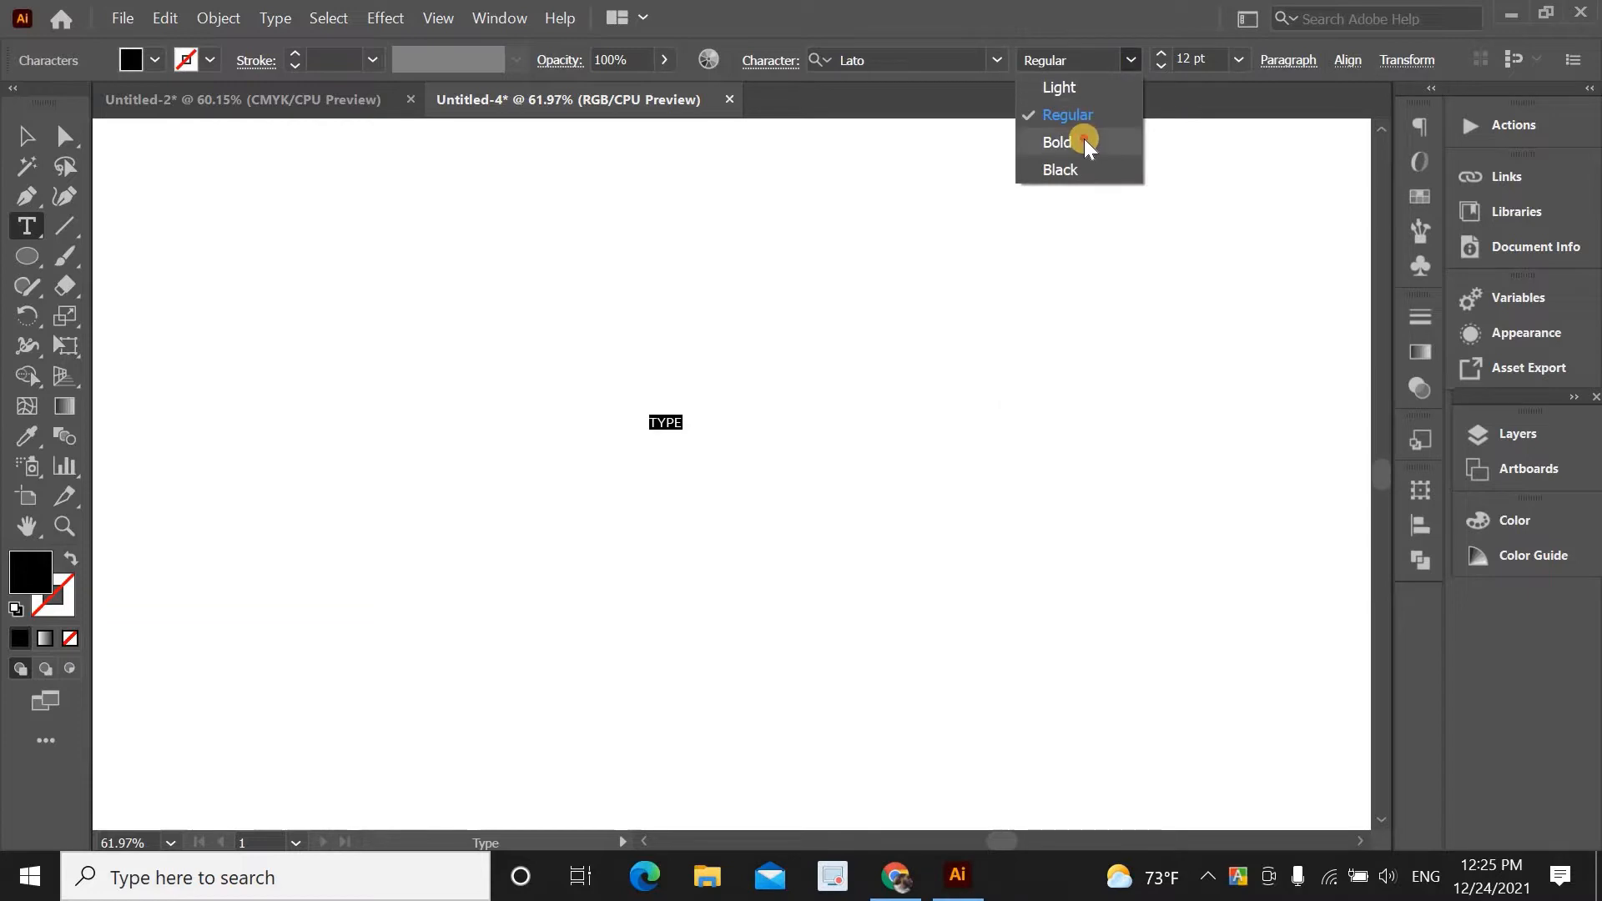
{"action": "left_click", "coordinate": [1084, 141]}
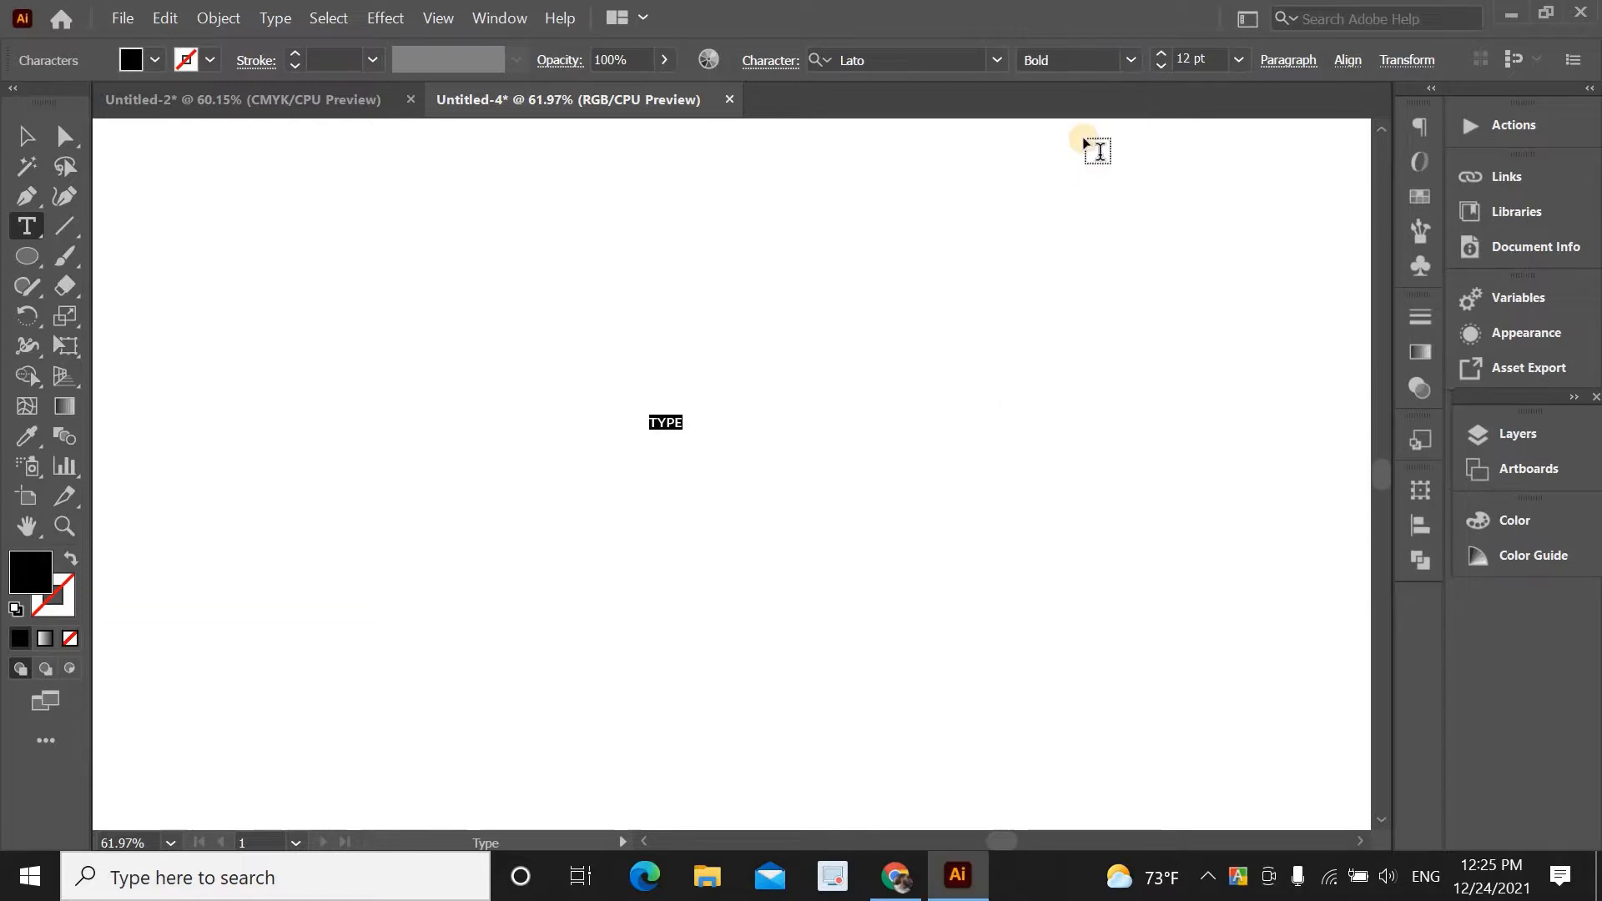
Scale the TYPE text up proportionally from its center to about 264 pt
{"action": "left_click", "coordinate": [28, 136]}
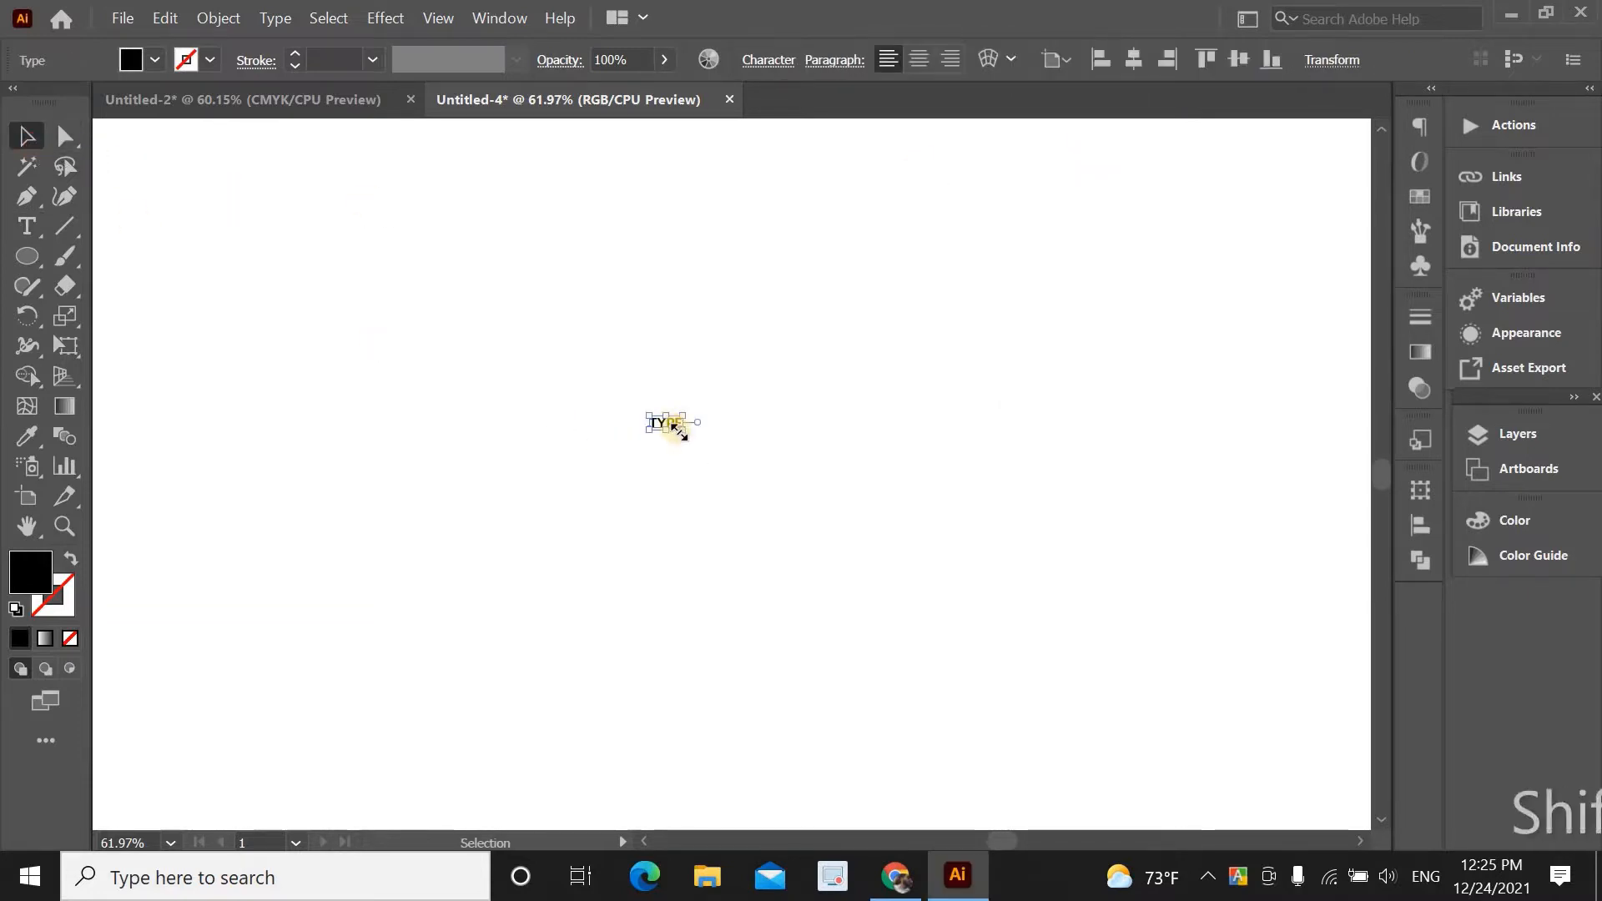
{"action": "left_click_drag", "start_coordinate": [679, 432], "coordinate": [1029, 613]}
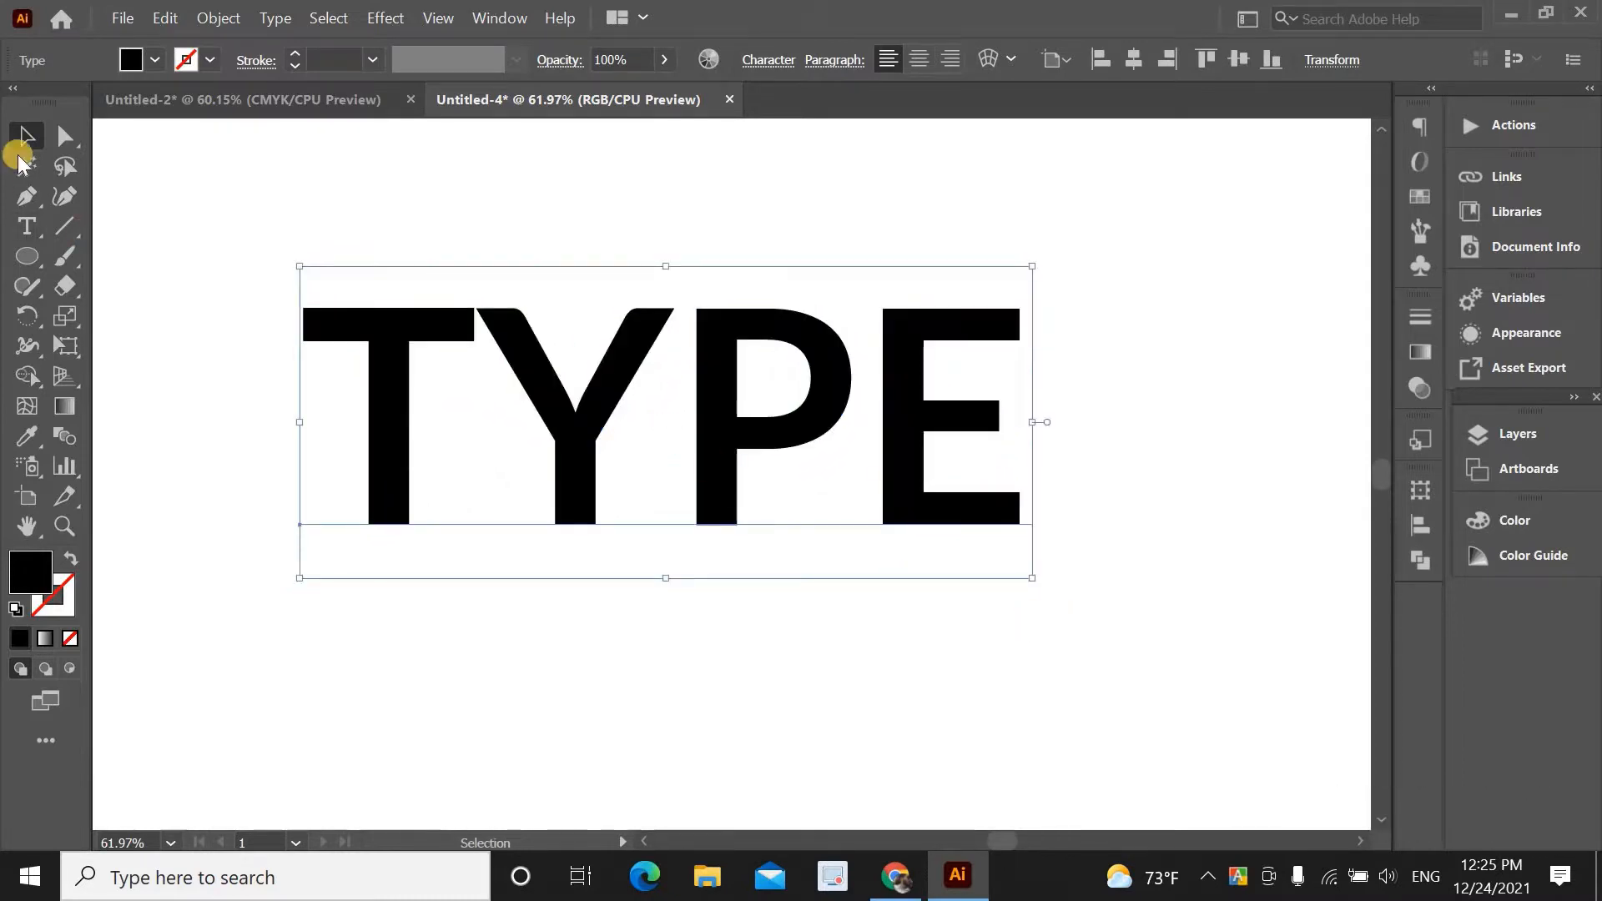
{"action": "left_click", "coordinate": [218, 159]}
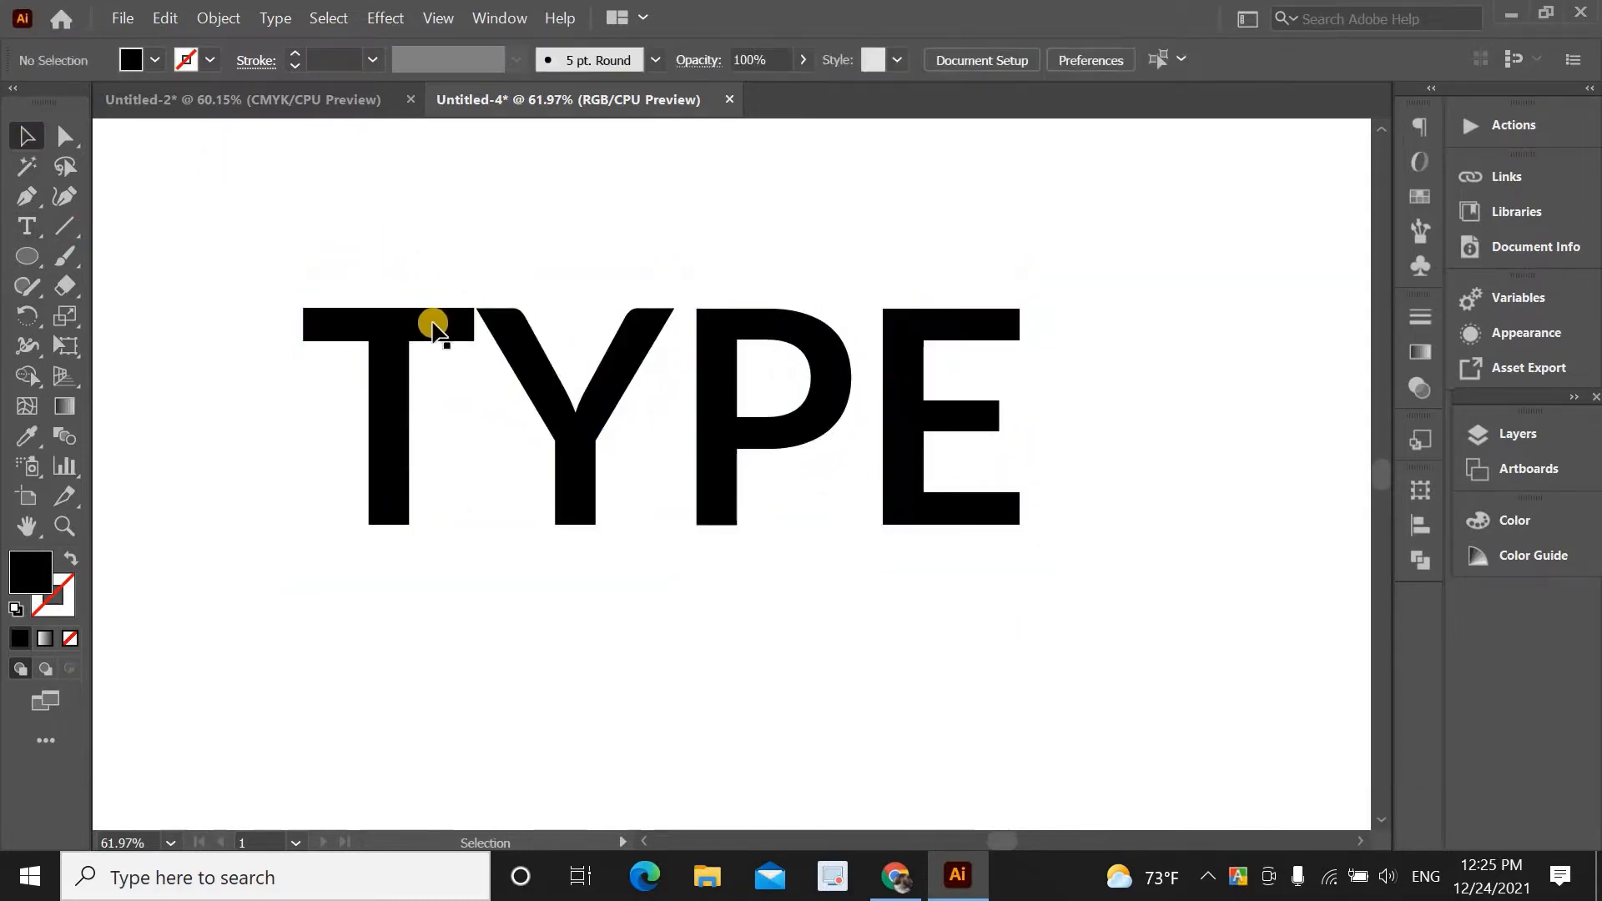
Recolor all letters of the TYPE text with a medium gray swatch
{"action": "double_click", "coordinate": [429, 322]}
{"action": "double_click", "coordinate": [433, 319]}
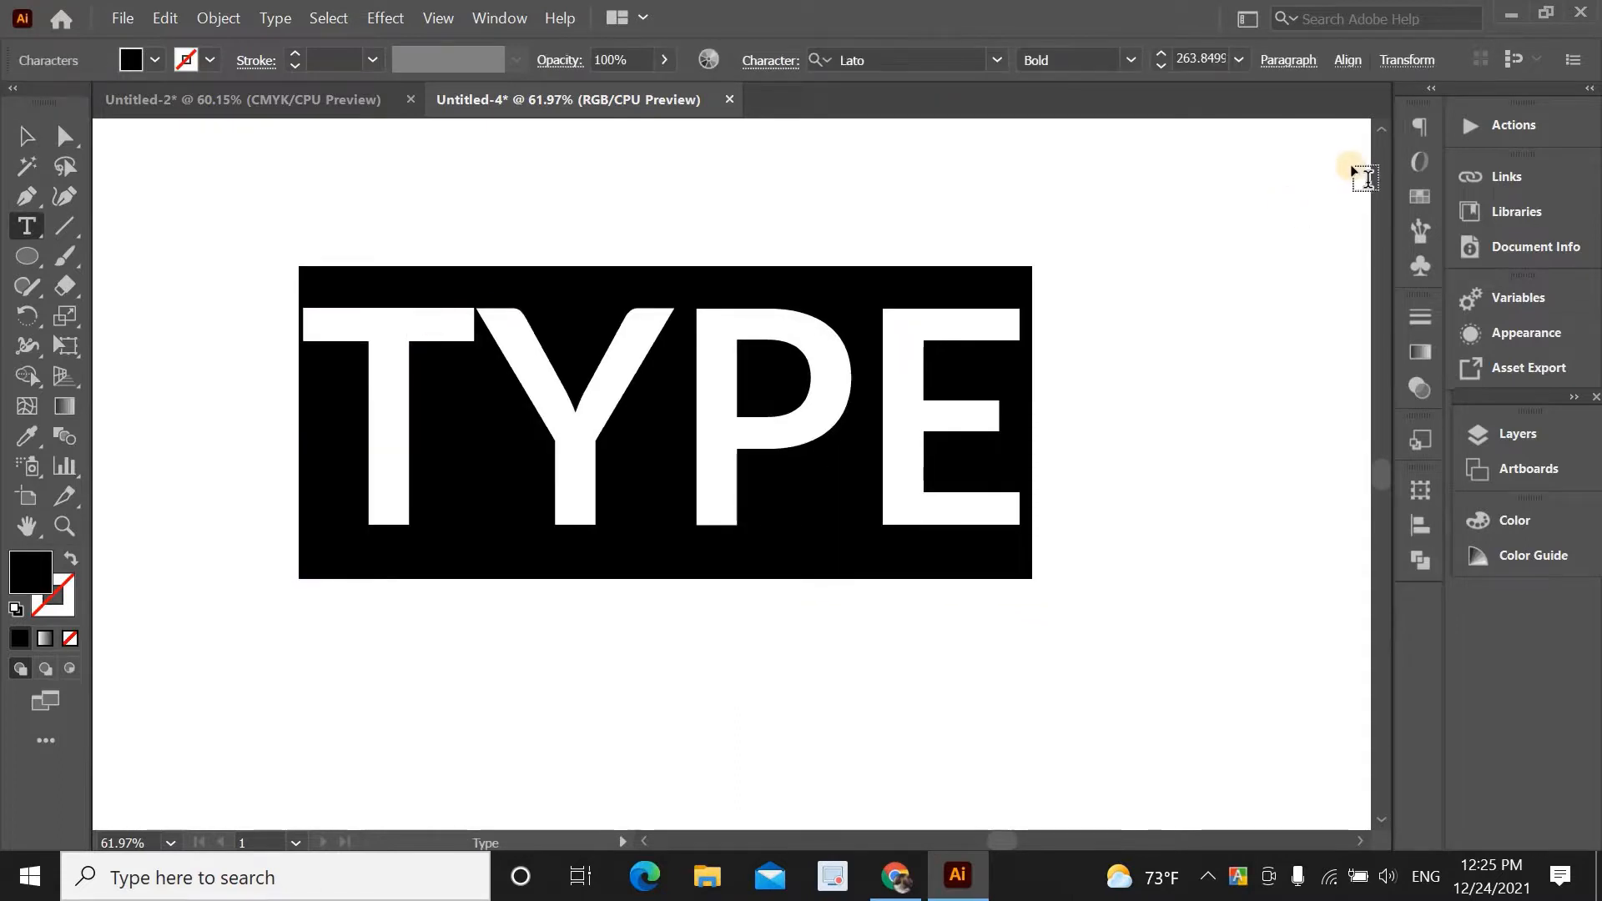
{"action": "left_click", "coordinate": [1421, 192]}
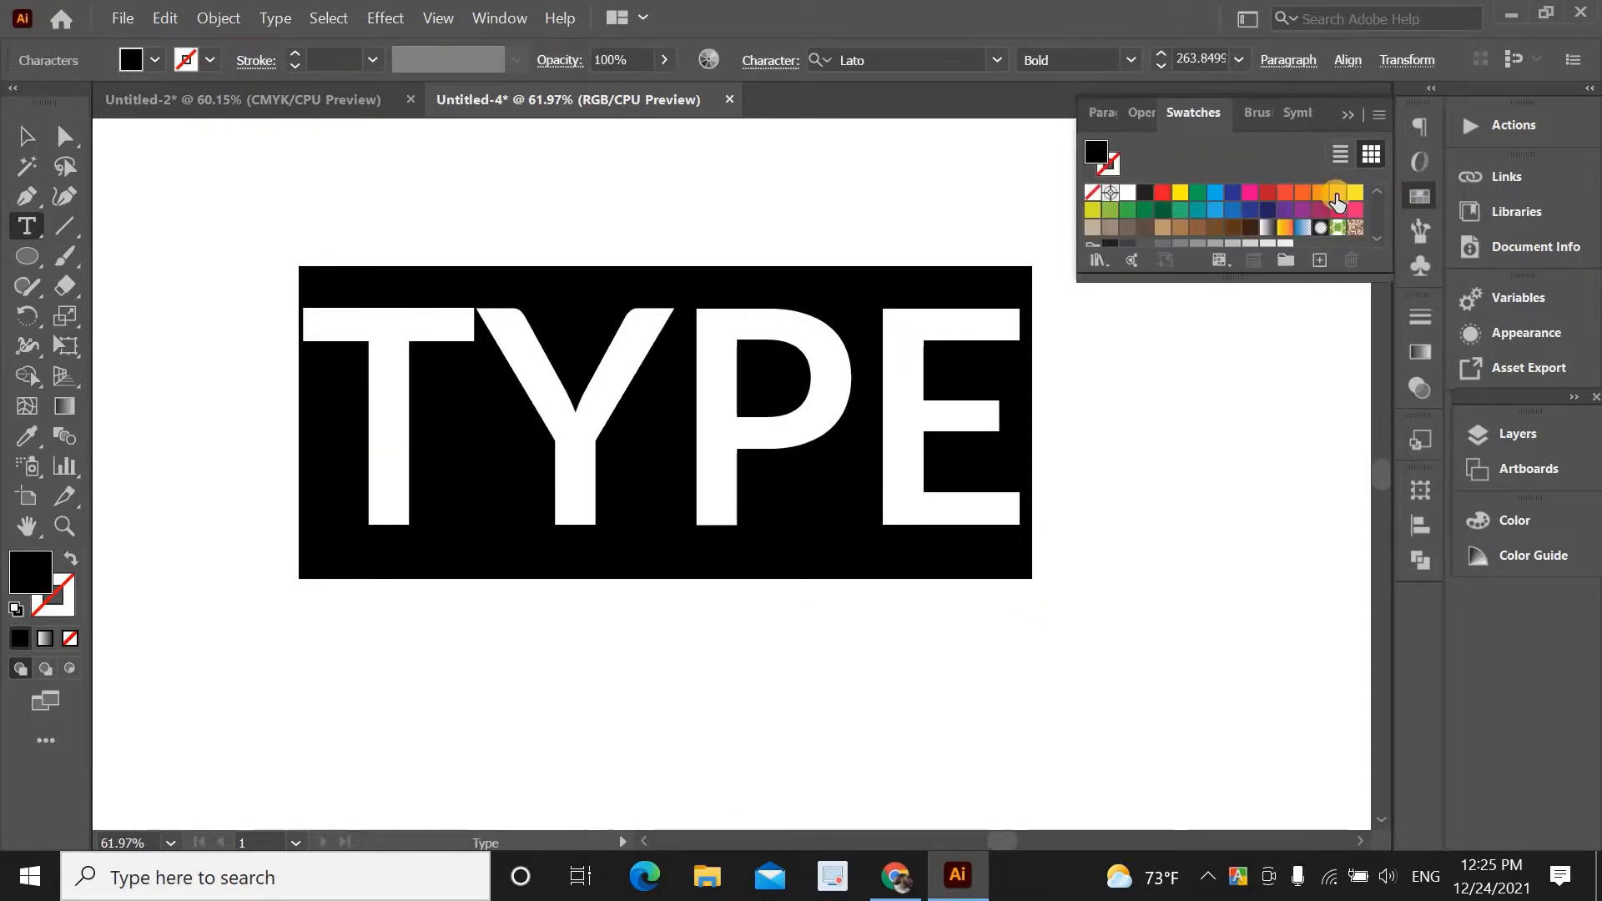
{"action": "scroll", "coordinate": [1138, 230], "scroll_direction": "down", "scroll_amount": 2}
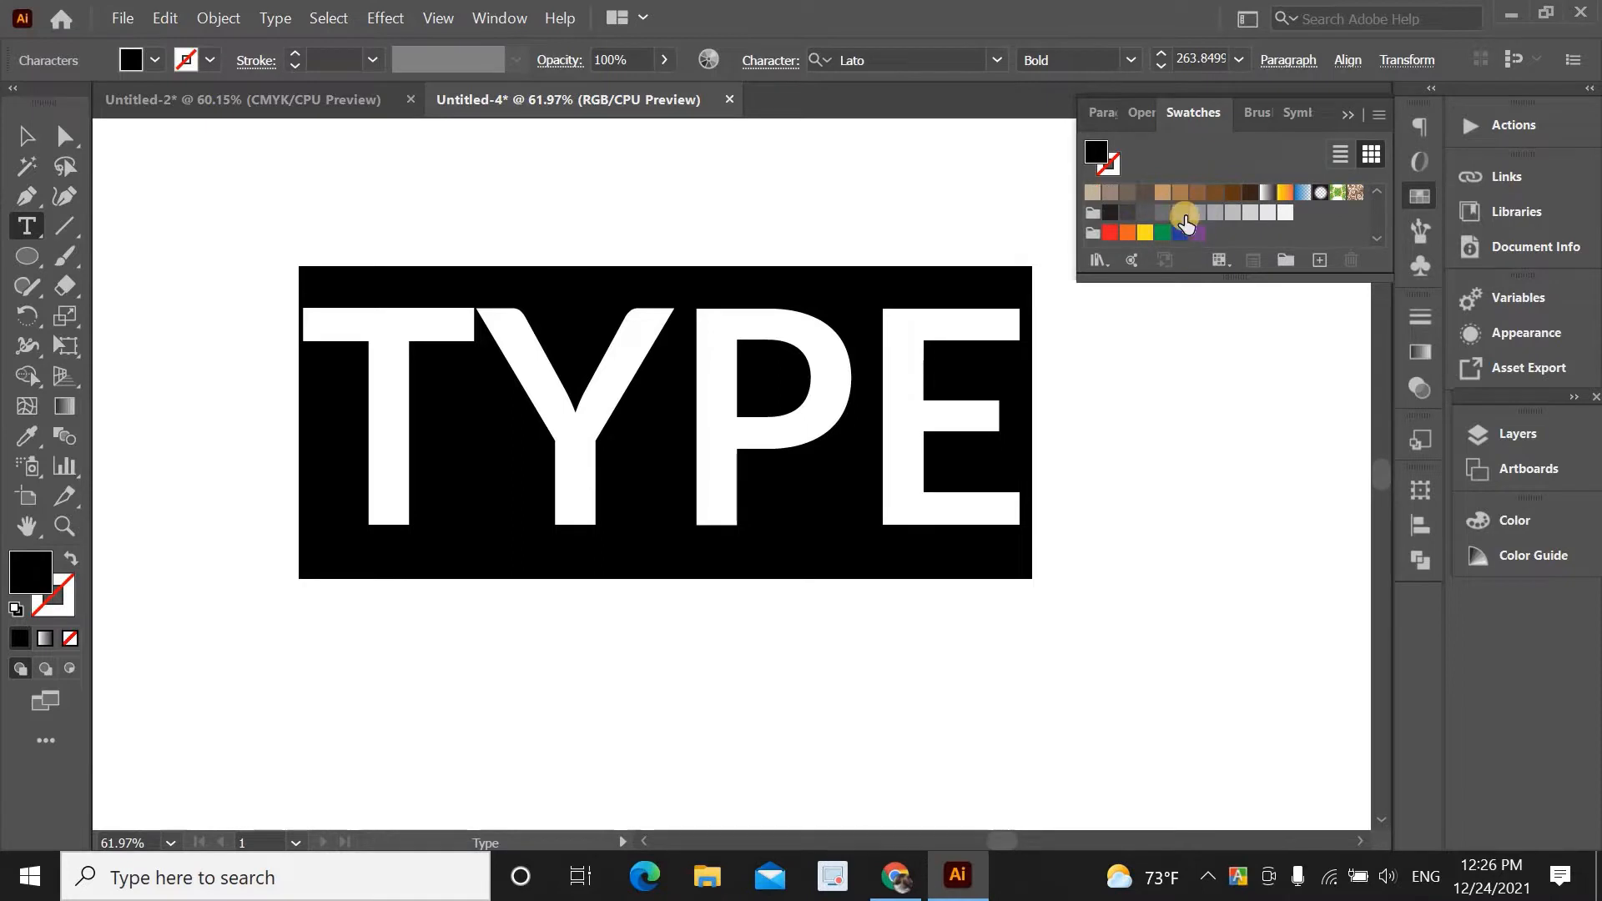
{"action": "left_click", "coordinate": [1180, 212]}
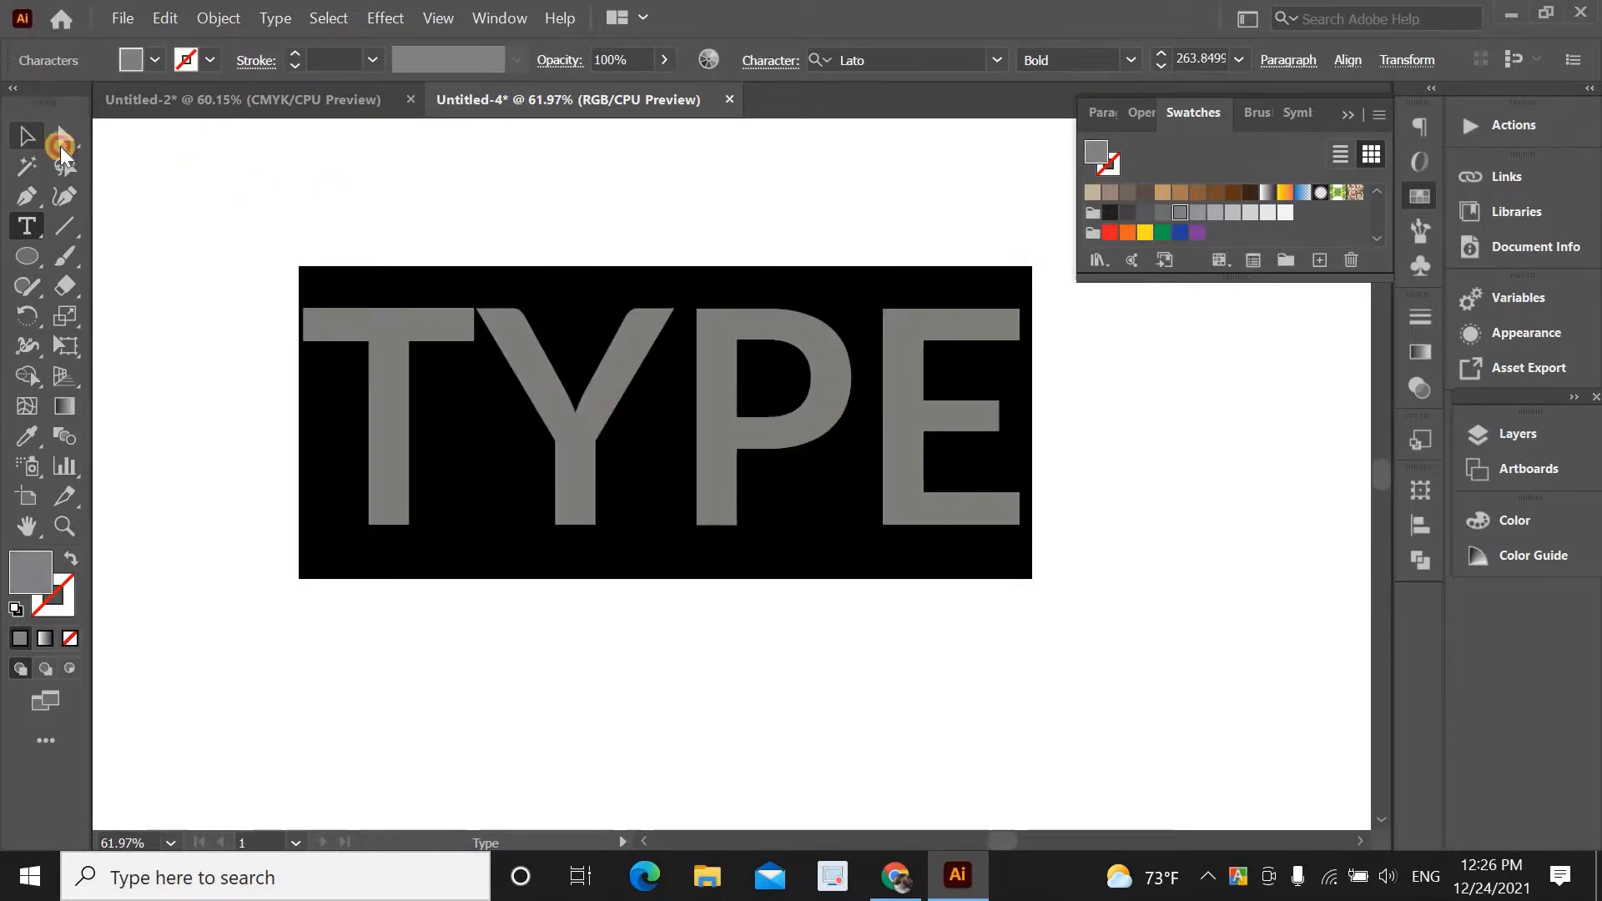
{"action": "left_click", "coordinate": [26, 136]}
{"action": "left_click", "coordinate": [226, 177]}
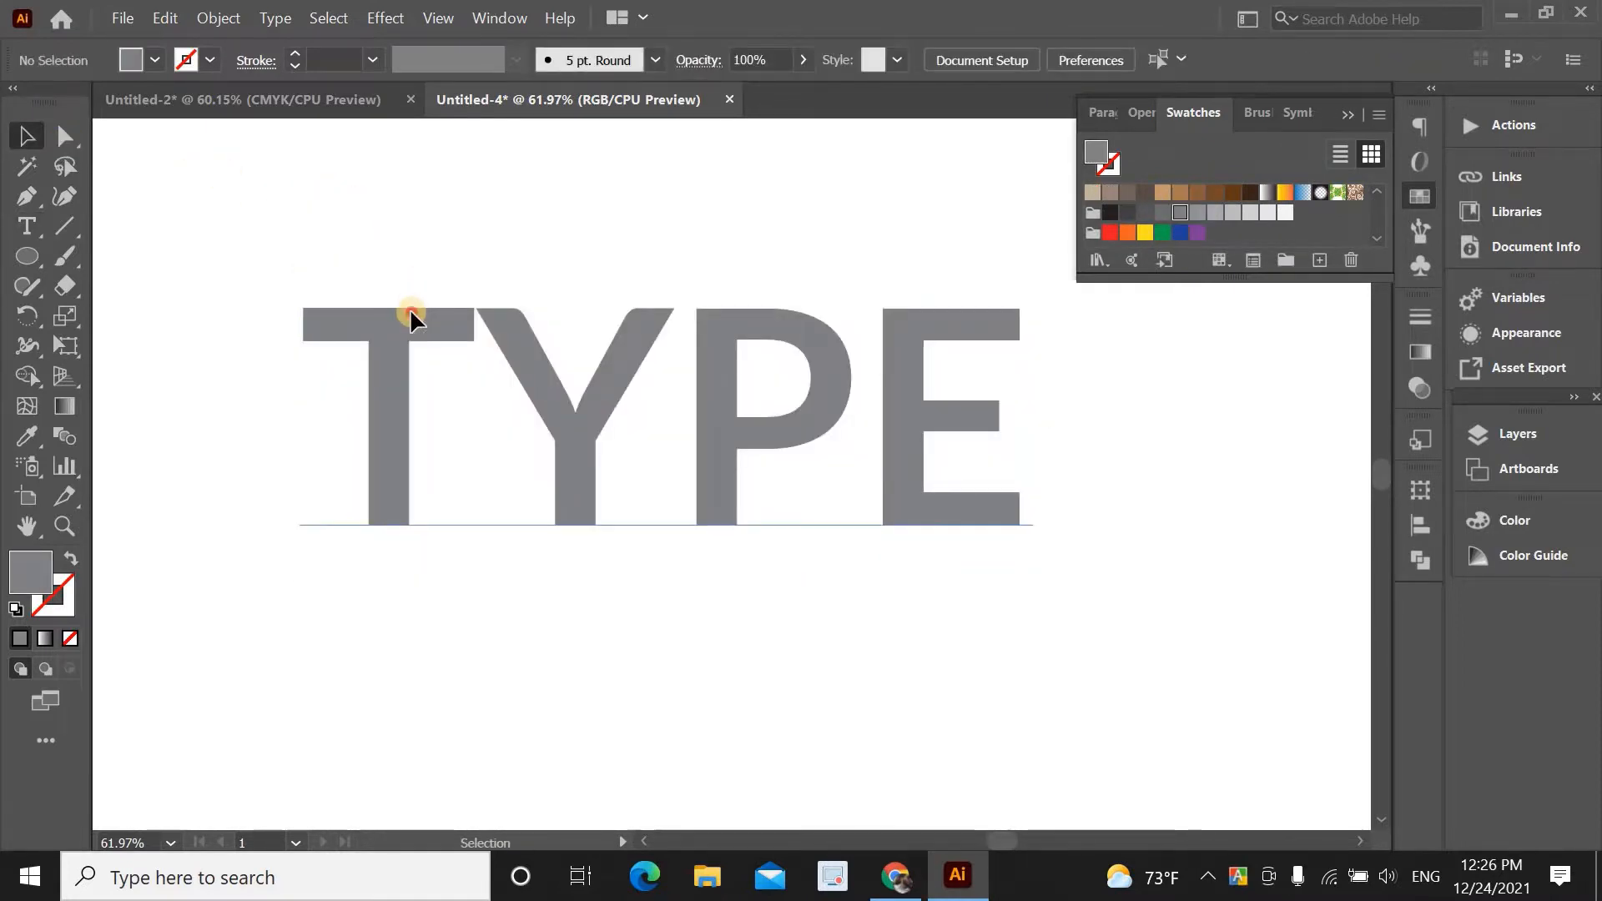
Move the TYPE text slightly down and to the right, then collapse the Swatches panel
{"action": "left_click_drag", "start_coordinate": [413, 308], "coordinate": [444, 328]}
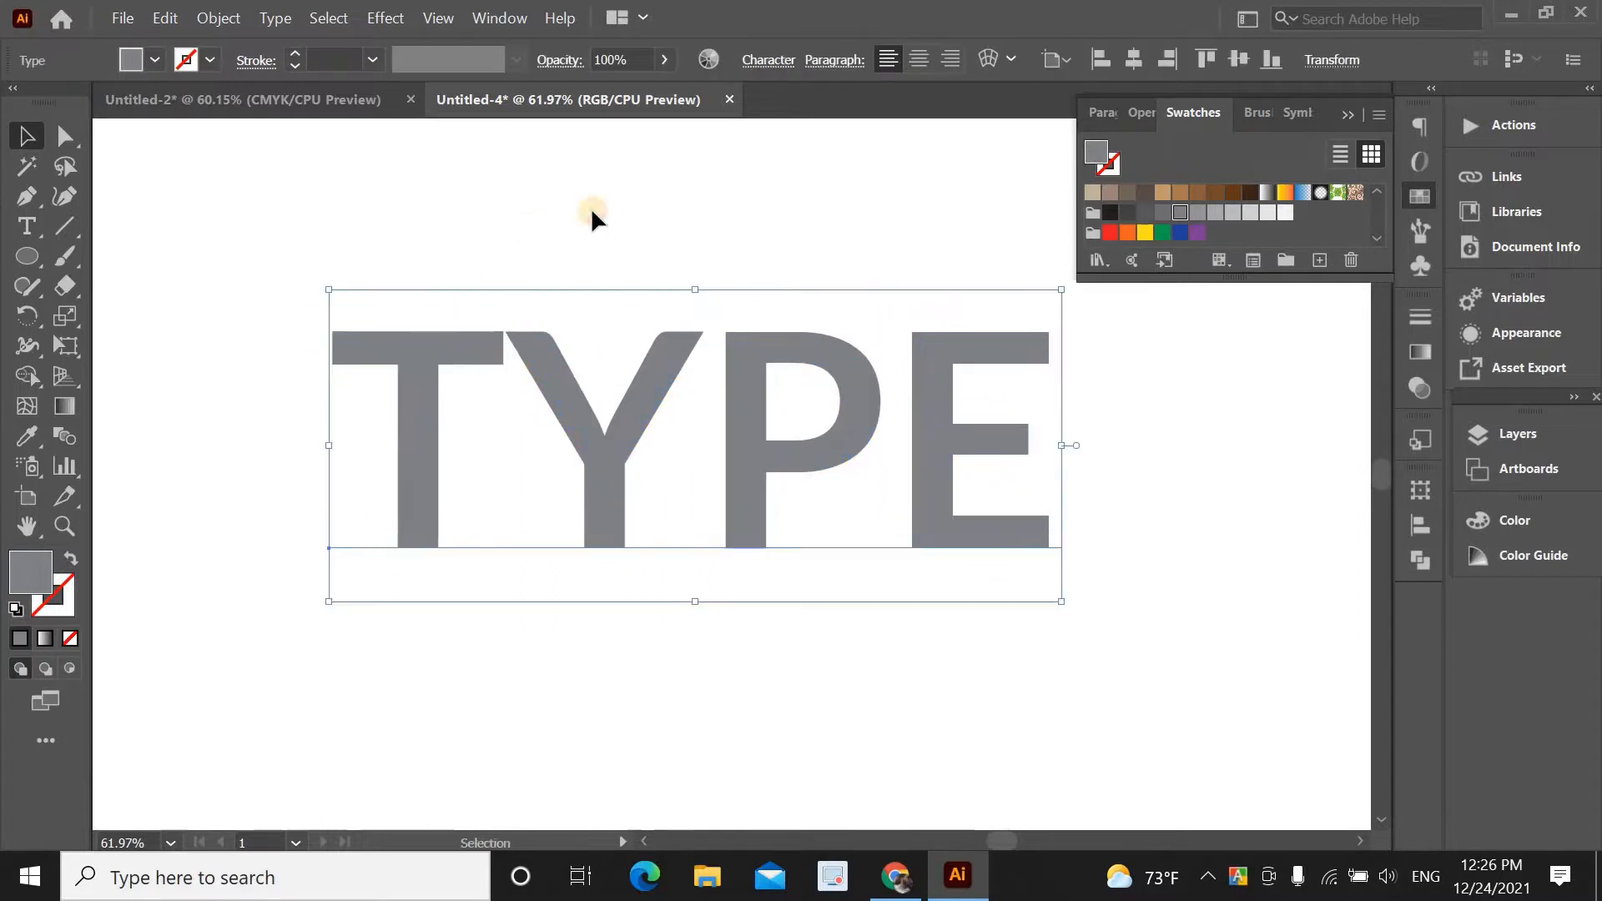
{"action": "left_click", "coordinate": [595, 207]}
{"action": "left_click", "coordinate": [1348, 116]}
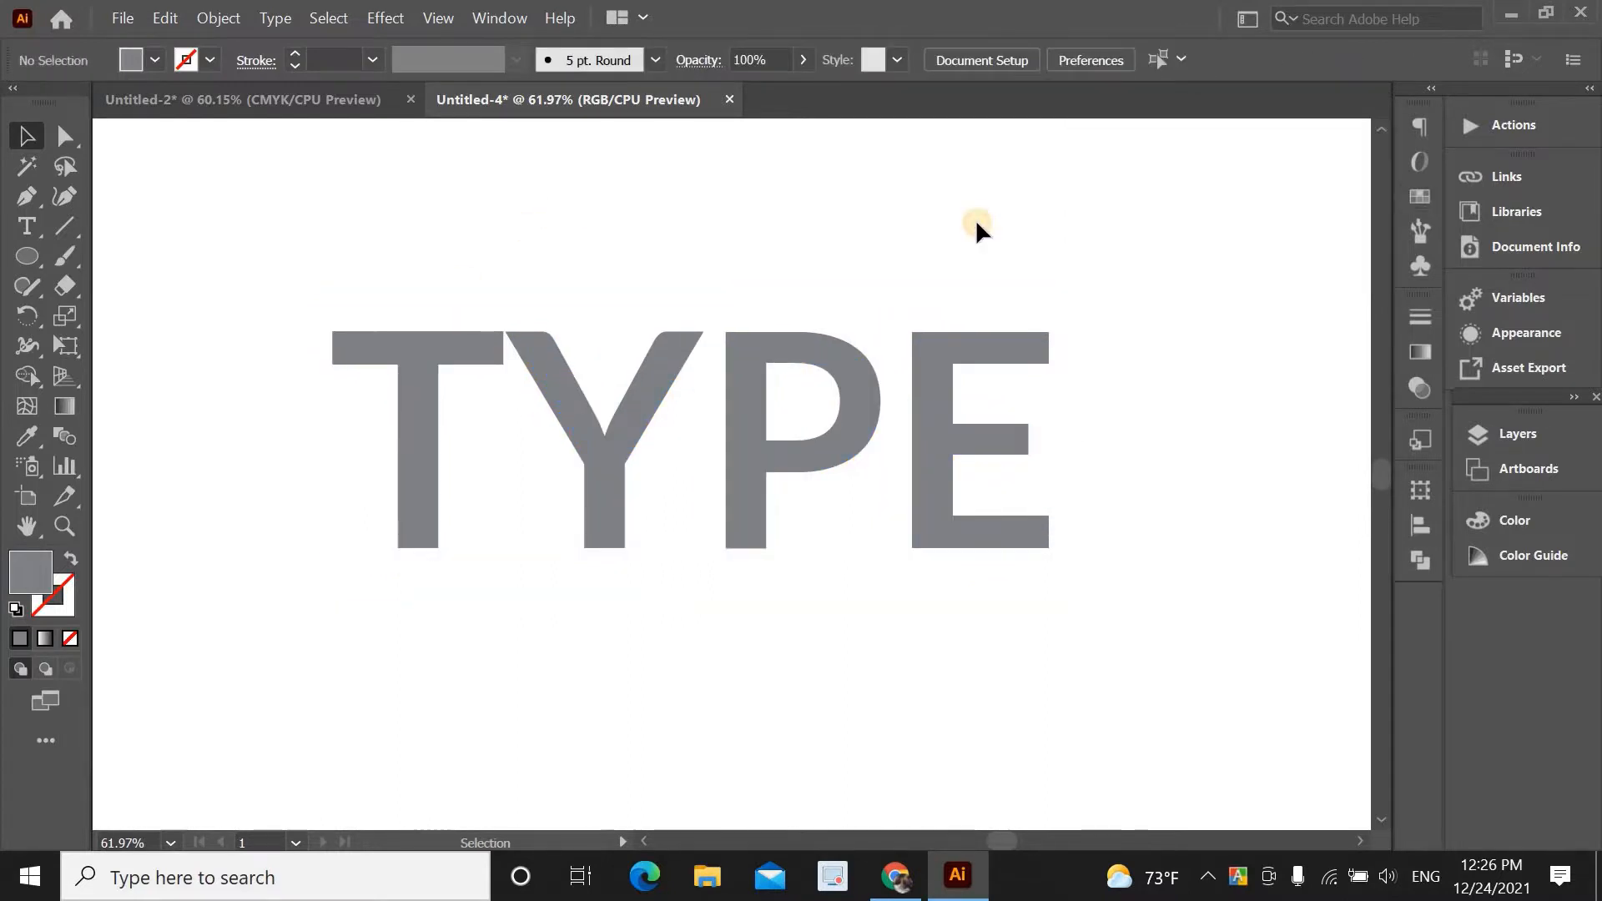
Copy the four colored squares from Untitled-2 into Untitled-4 and place them above the right end of the text
{"action": "left_click", "coordinate": [307, 106]}
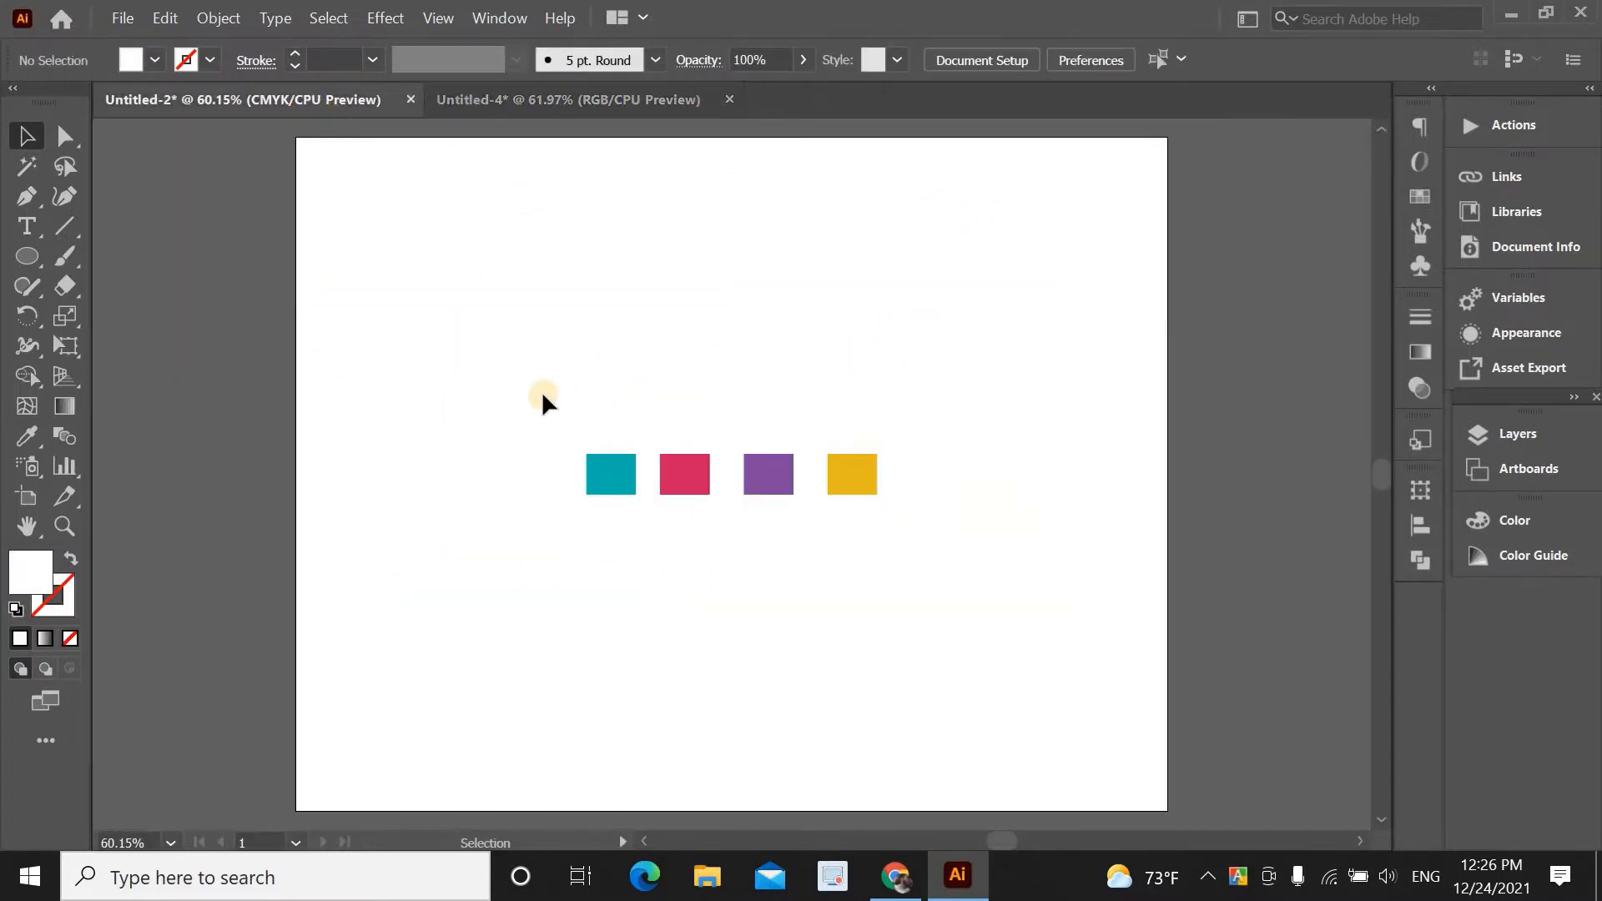
{"action": "left_click_drag", "start_coordinate": [542, 391], "coordinate": [919, 540]}
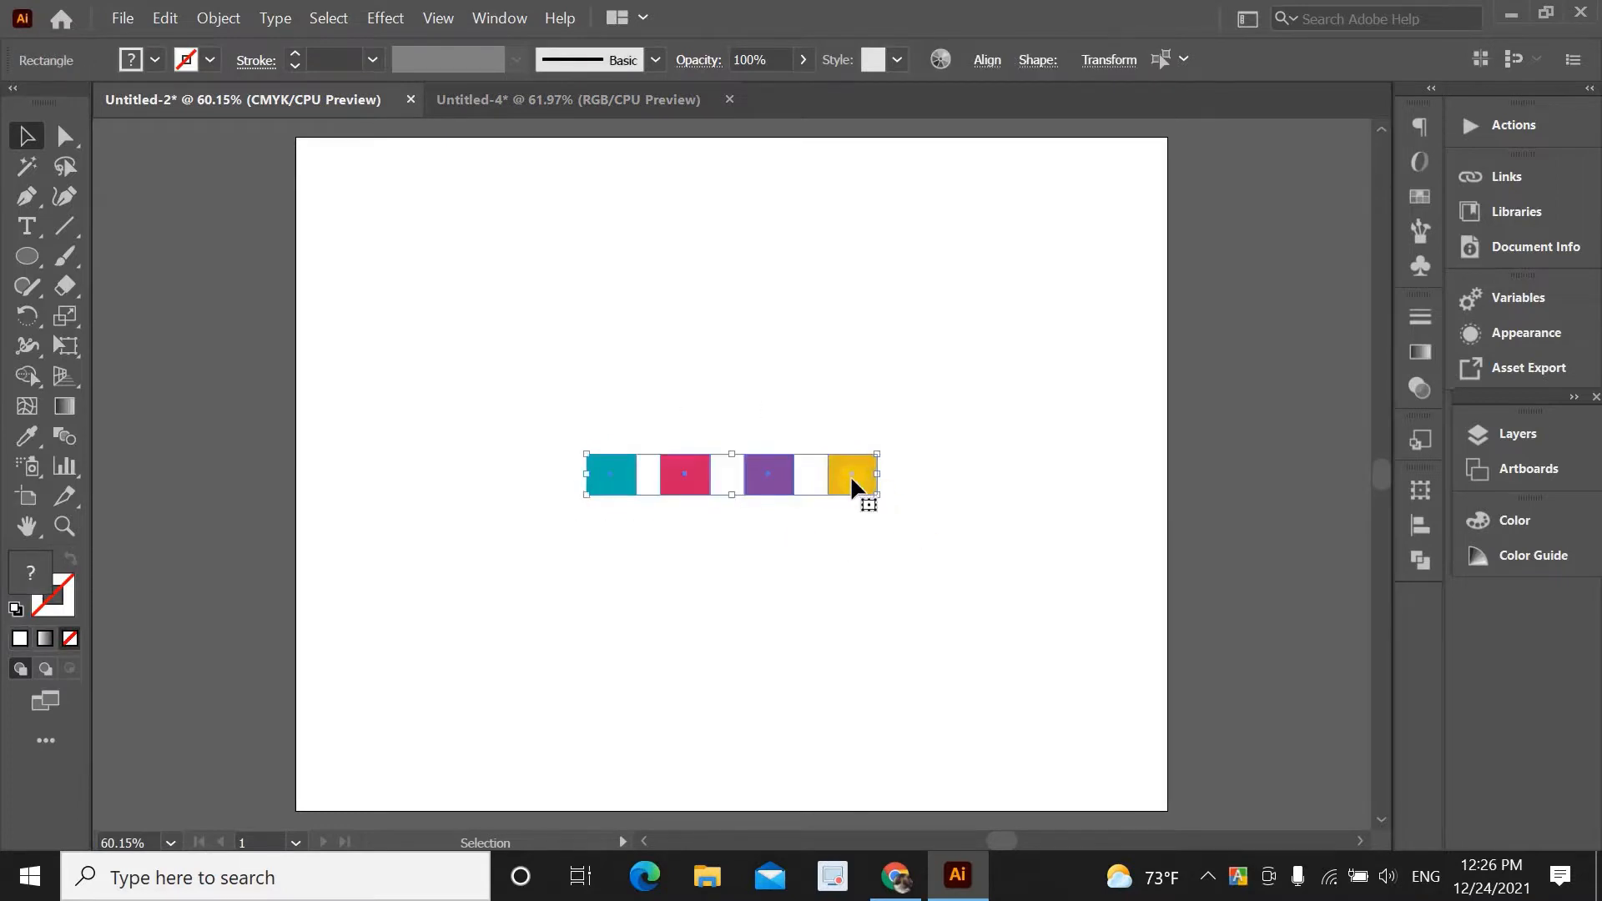
{"action": "key", "text": "ctrl+c"}
{"action": "left_click", "coordinate": [648, 344]}
{"action": "left_click", "coordinate": [555, 102]}
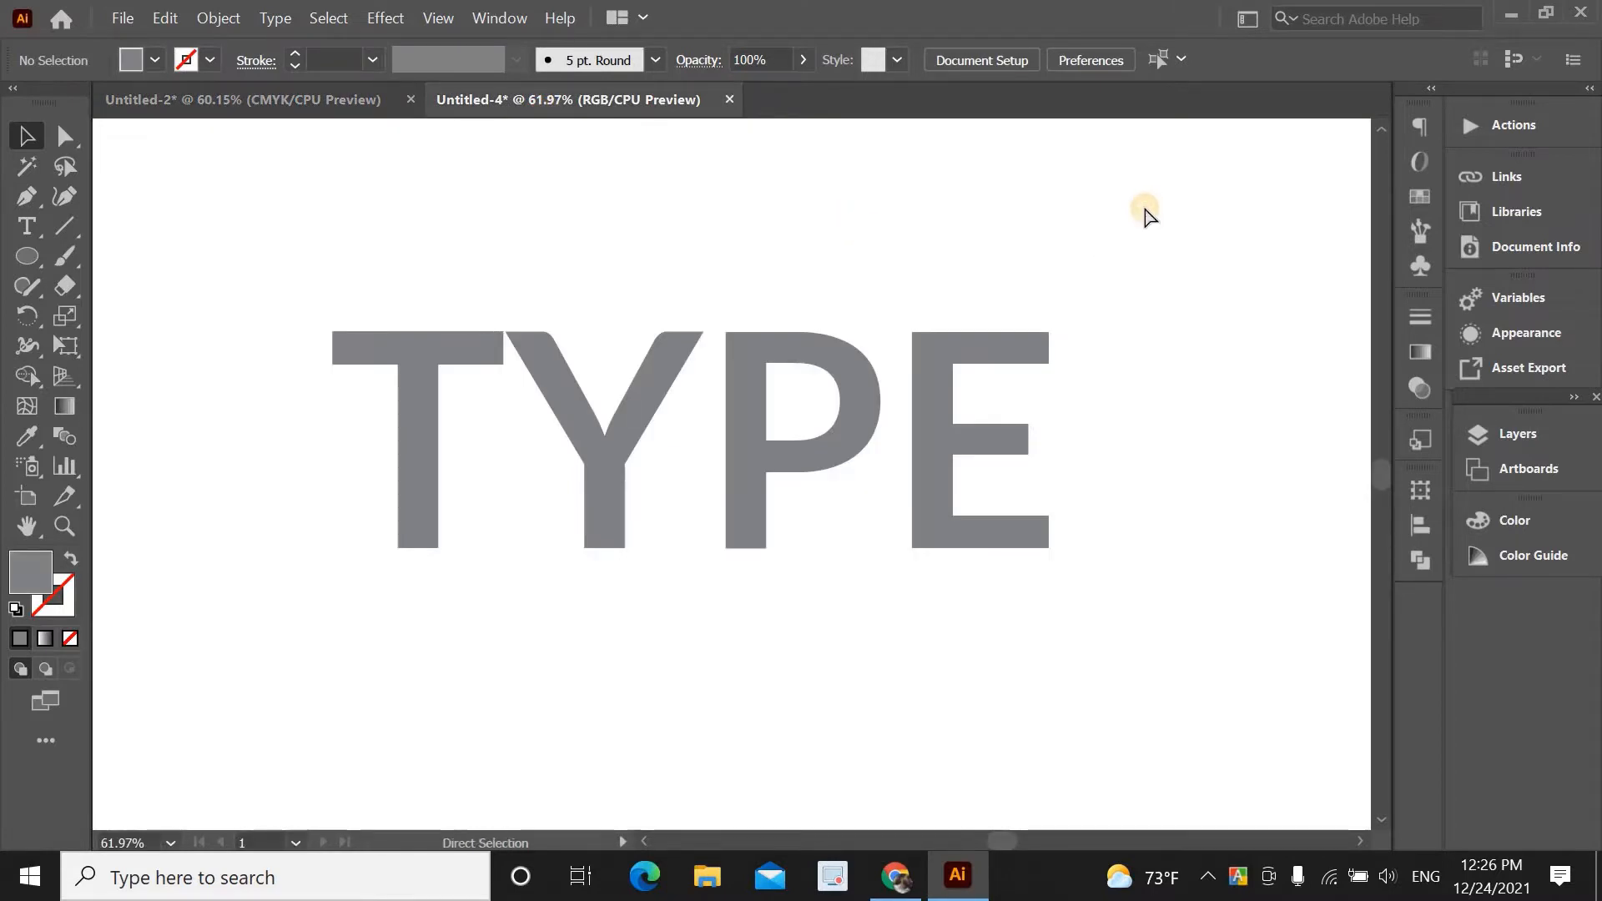
{"action": "key", "text": "ctrl+v"}
{"action": "left_click_drag", "start_coordinate": [856, 457], "coordinate": [1263, 152]}
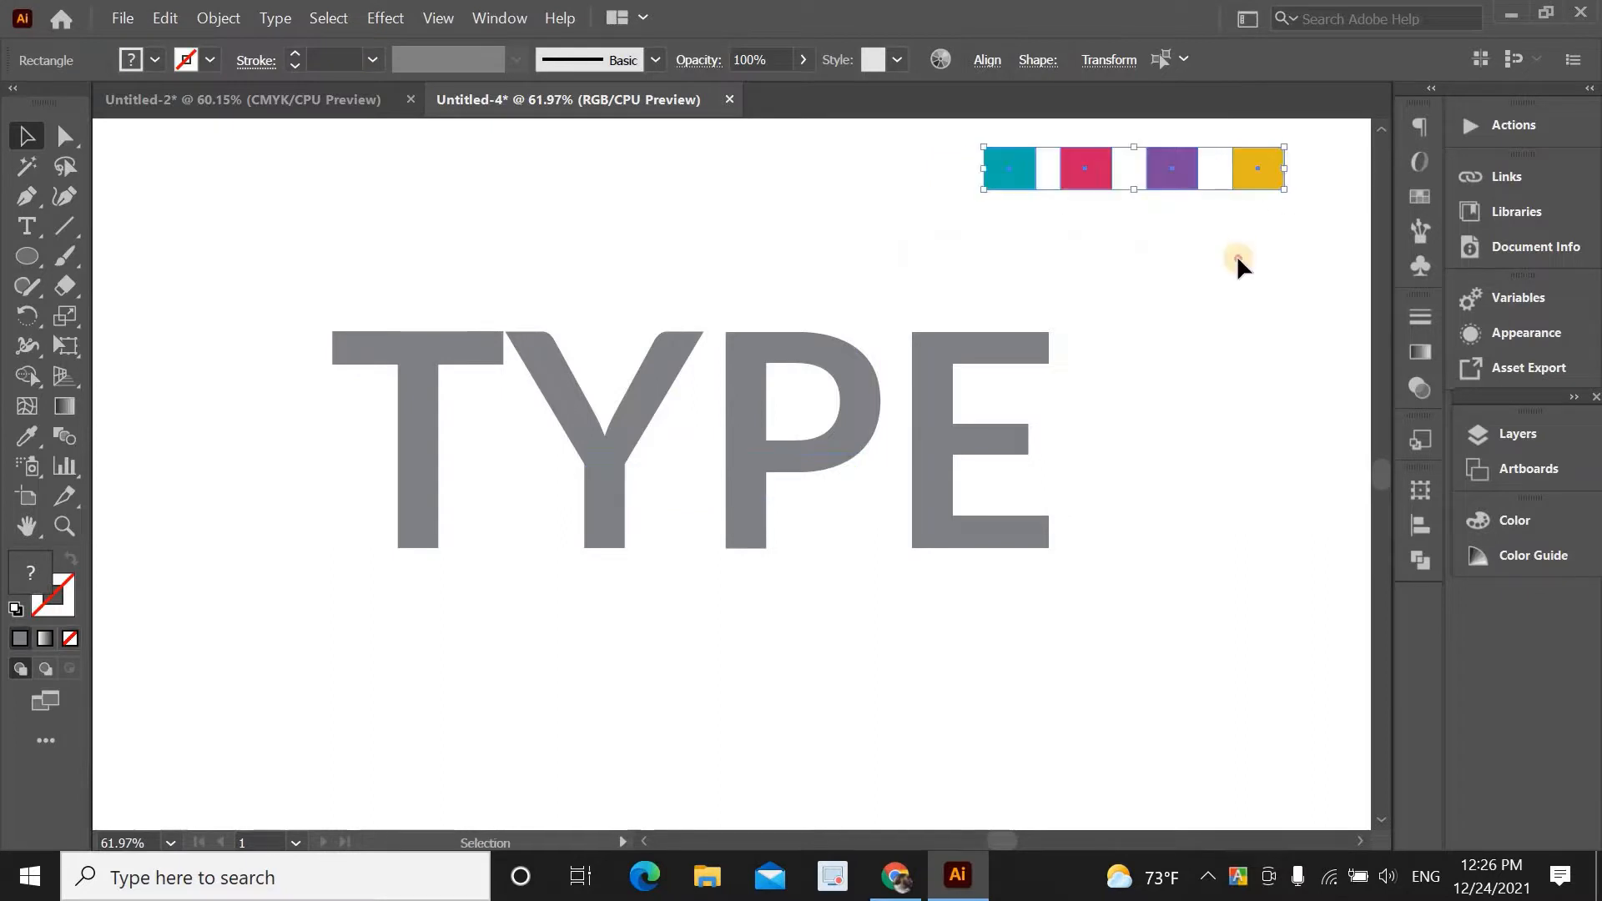
{"action": "left_click", "coordinate": [1238, 259]}
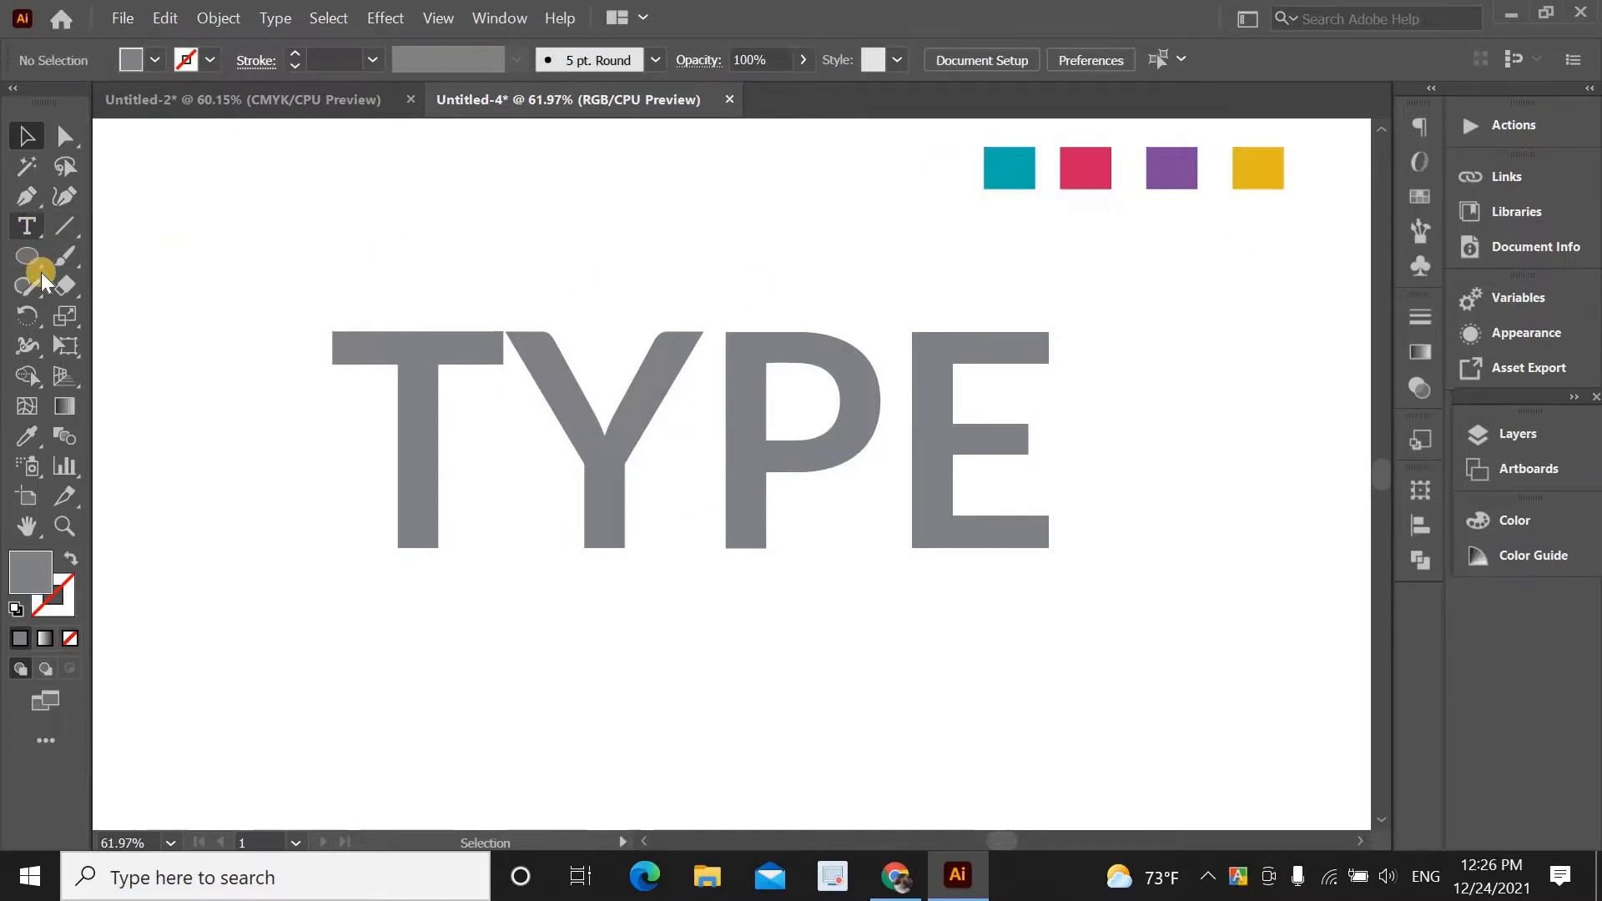
Draw a large rectangle that covers the whole TYPE text and the area around it
{"action": "left_click_drag", "start_coordinate": [38, 253], "coordinate": [101, 257]}
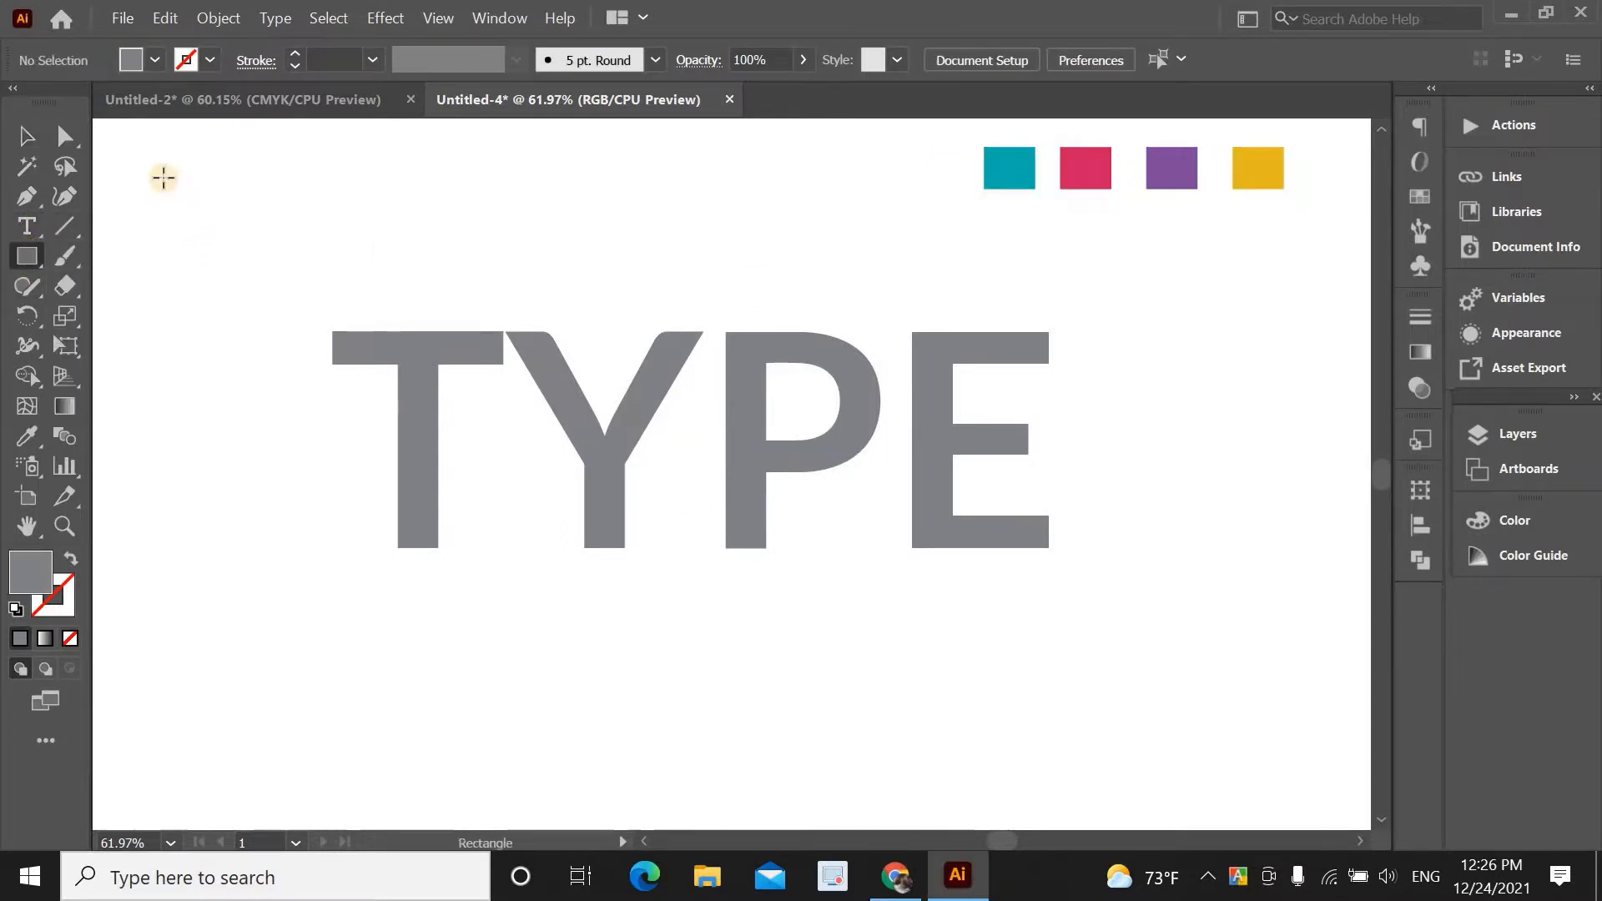
{"action": "mouse_move", "coordinate": [155, 173]}
{"action": "left_mouse_down"}
{"action": "mouse_move", "coordinate": [647, 518]}
{"action": "mouse_move", "coordinate": [1249, 826]}
{"action": "mouse_move", "coordinate": [1293, 807]}
{"action": "left_mouse_up"}
{"action": "left_click", "coordinate": [26, 135]}
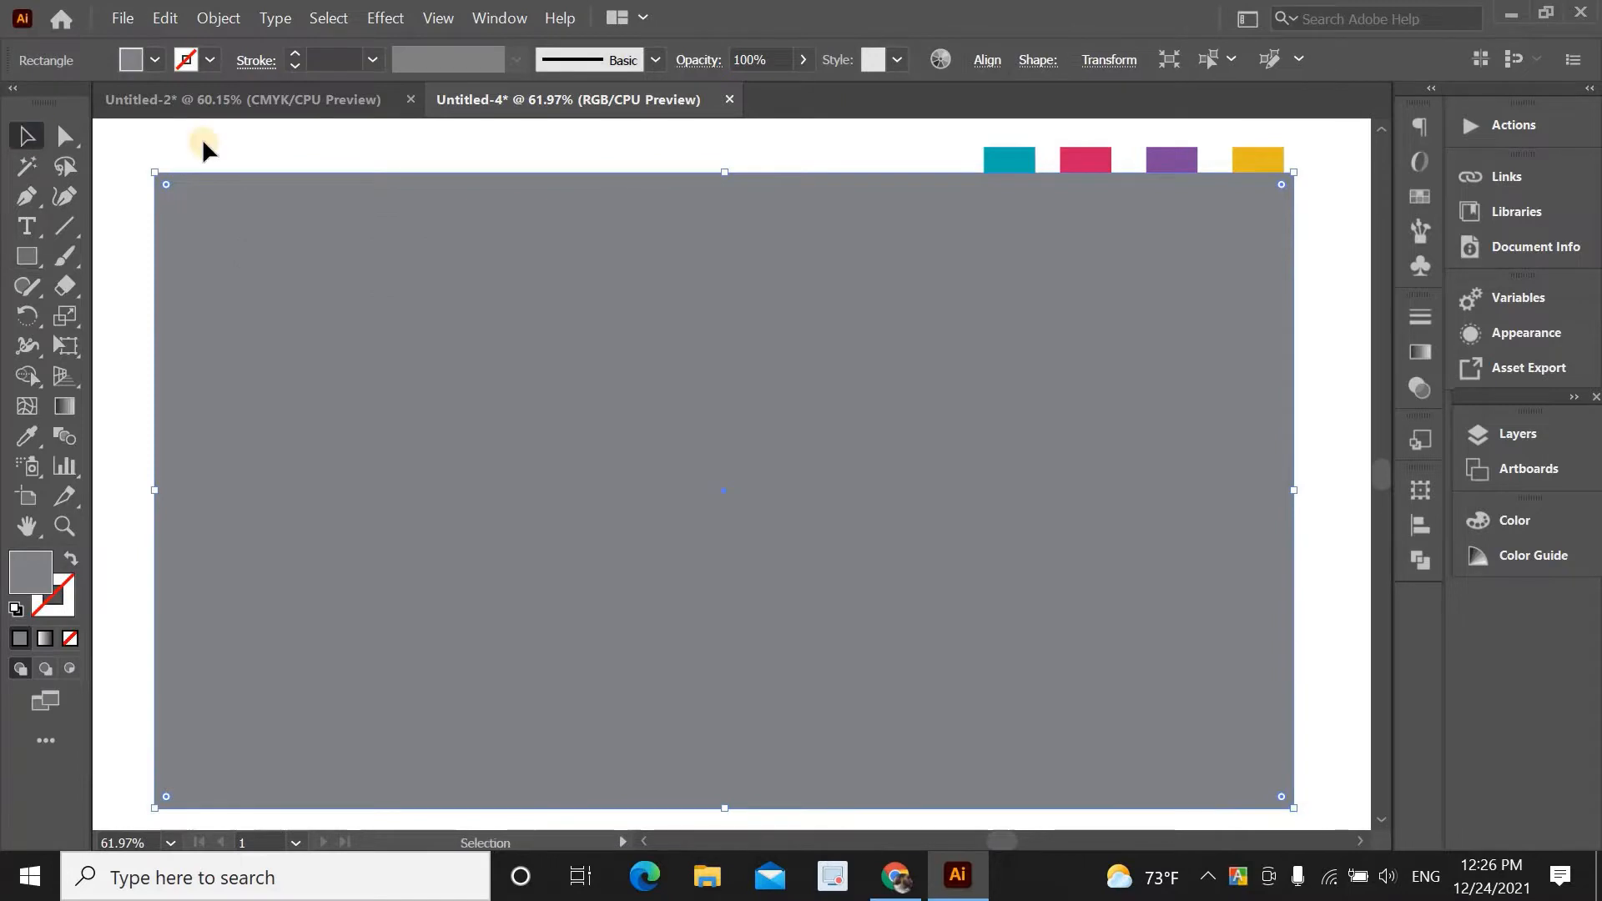
Move the purple and yellow squares up clear of the large rectangle
{"action": "left_click", "coordinate": [1129, 160]}
{"action": "left_click_drag", "start_coordinate": [1172, 139], "coordinate": [1178, 118]}
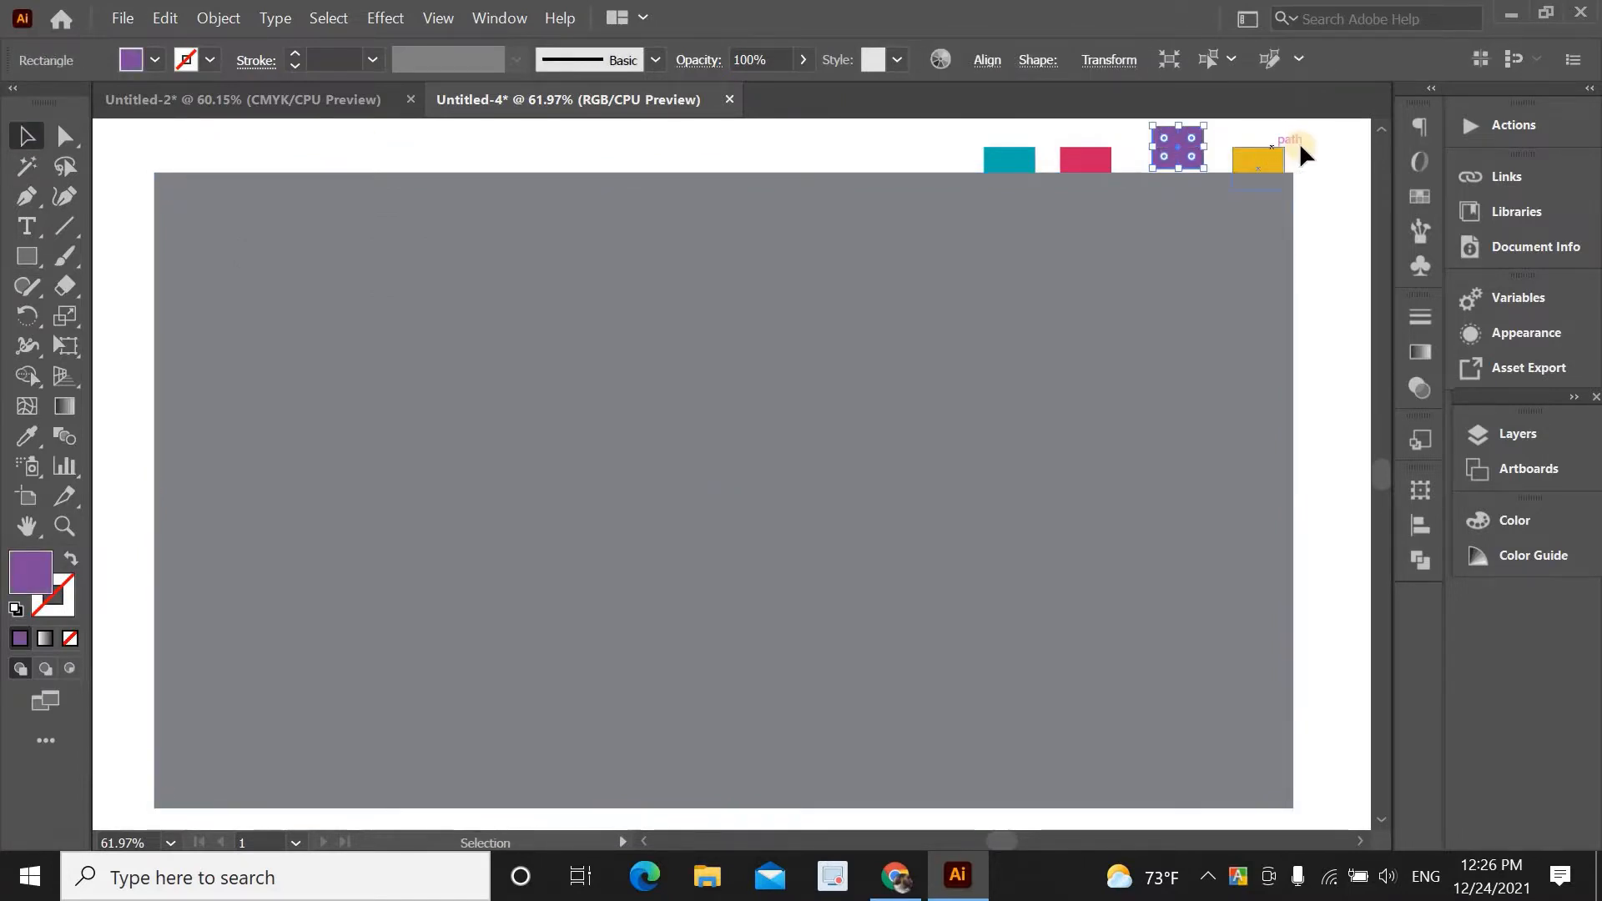
{"action": "left_click", "coordinate": [1300, 143]}
{"action": "left_click_drag", "start_coordinate": [1274, 148], "coordinate": [1308, 150]}
Fill the large rectangle with the yellow square's color using the Eyedropper
{"action": "left_click", "coordinate": [250, 252]}
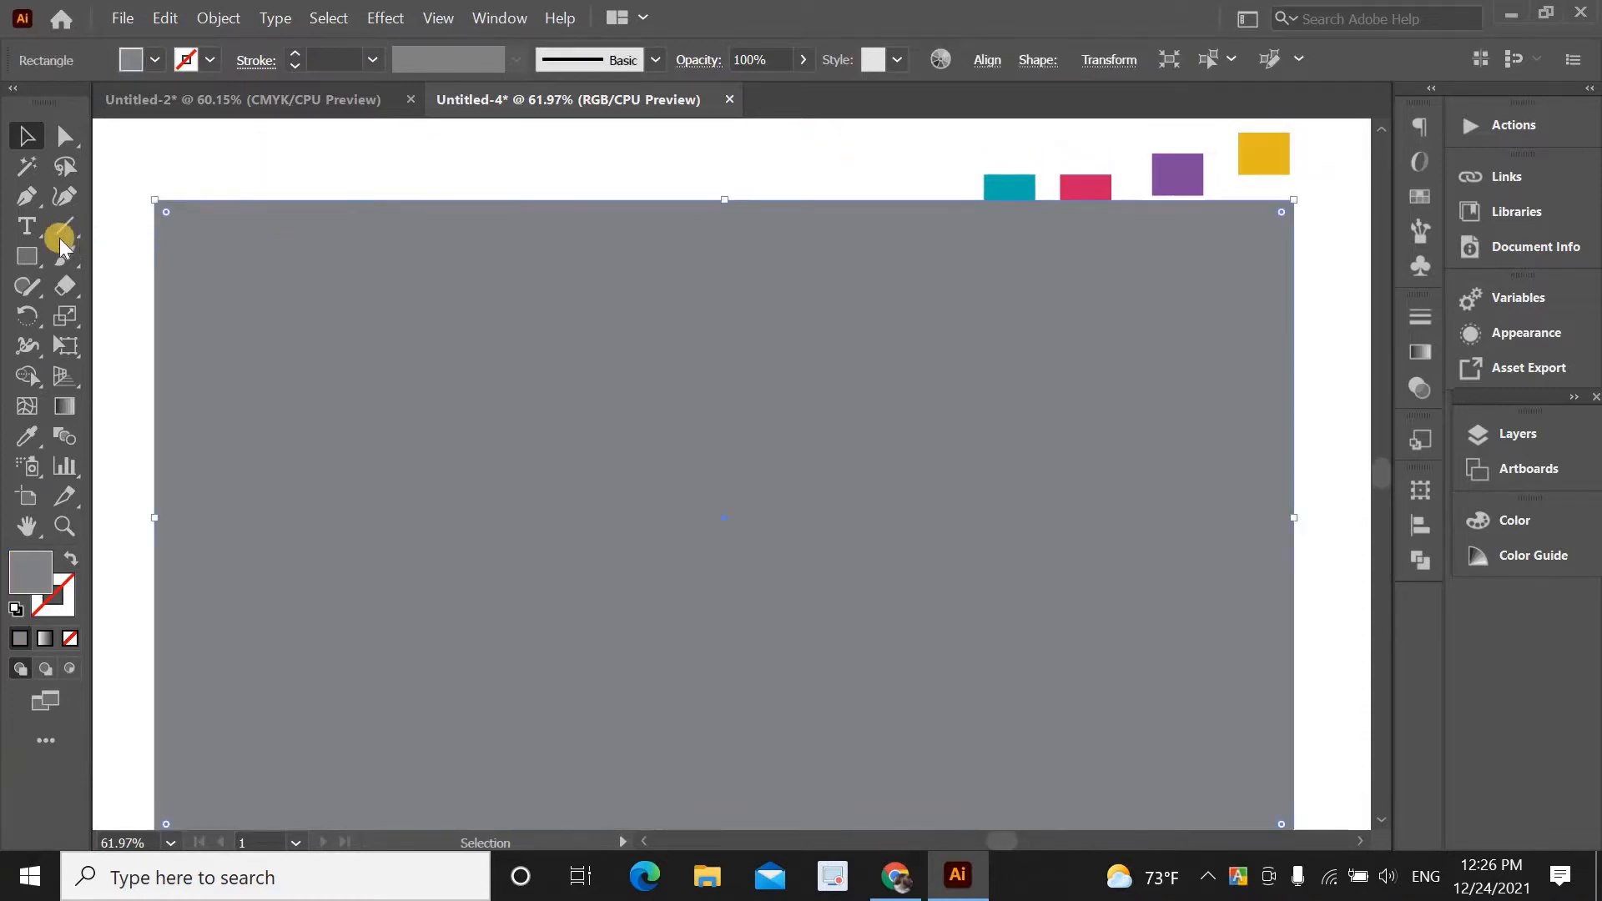
{"action": "left_click", "coordinate": [26, 435]}
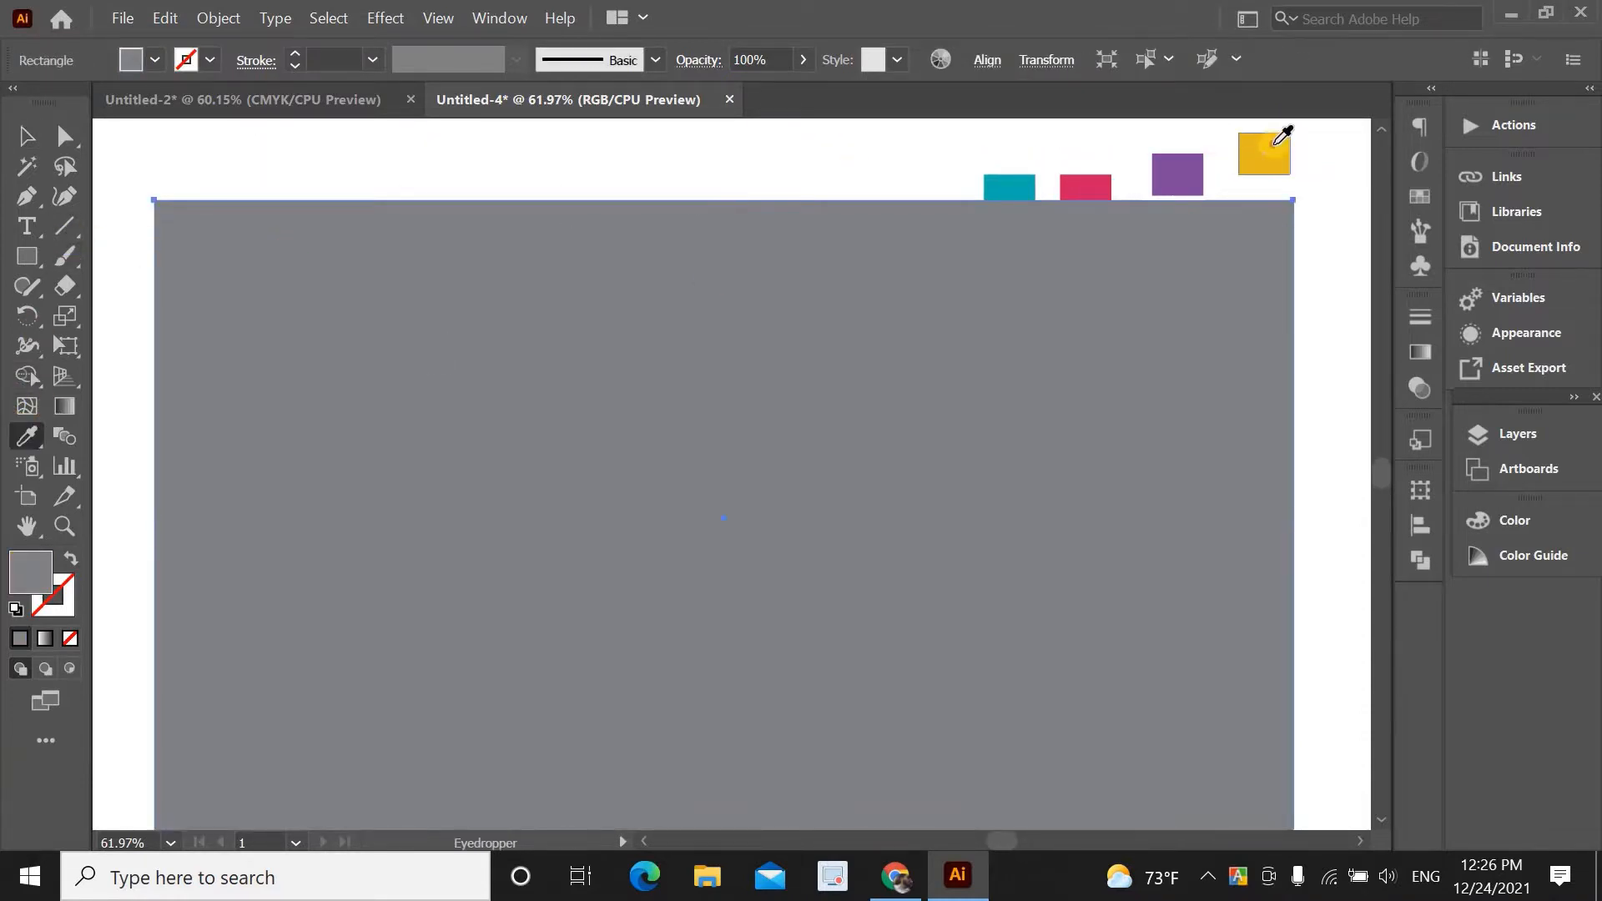
{"action": "left_click", "coordinate": [1277, 141]}
{"action": "left_click", "coordinate": [26, 136]}
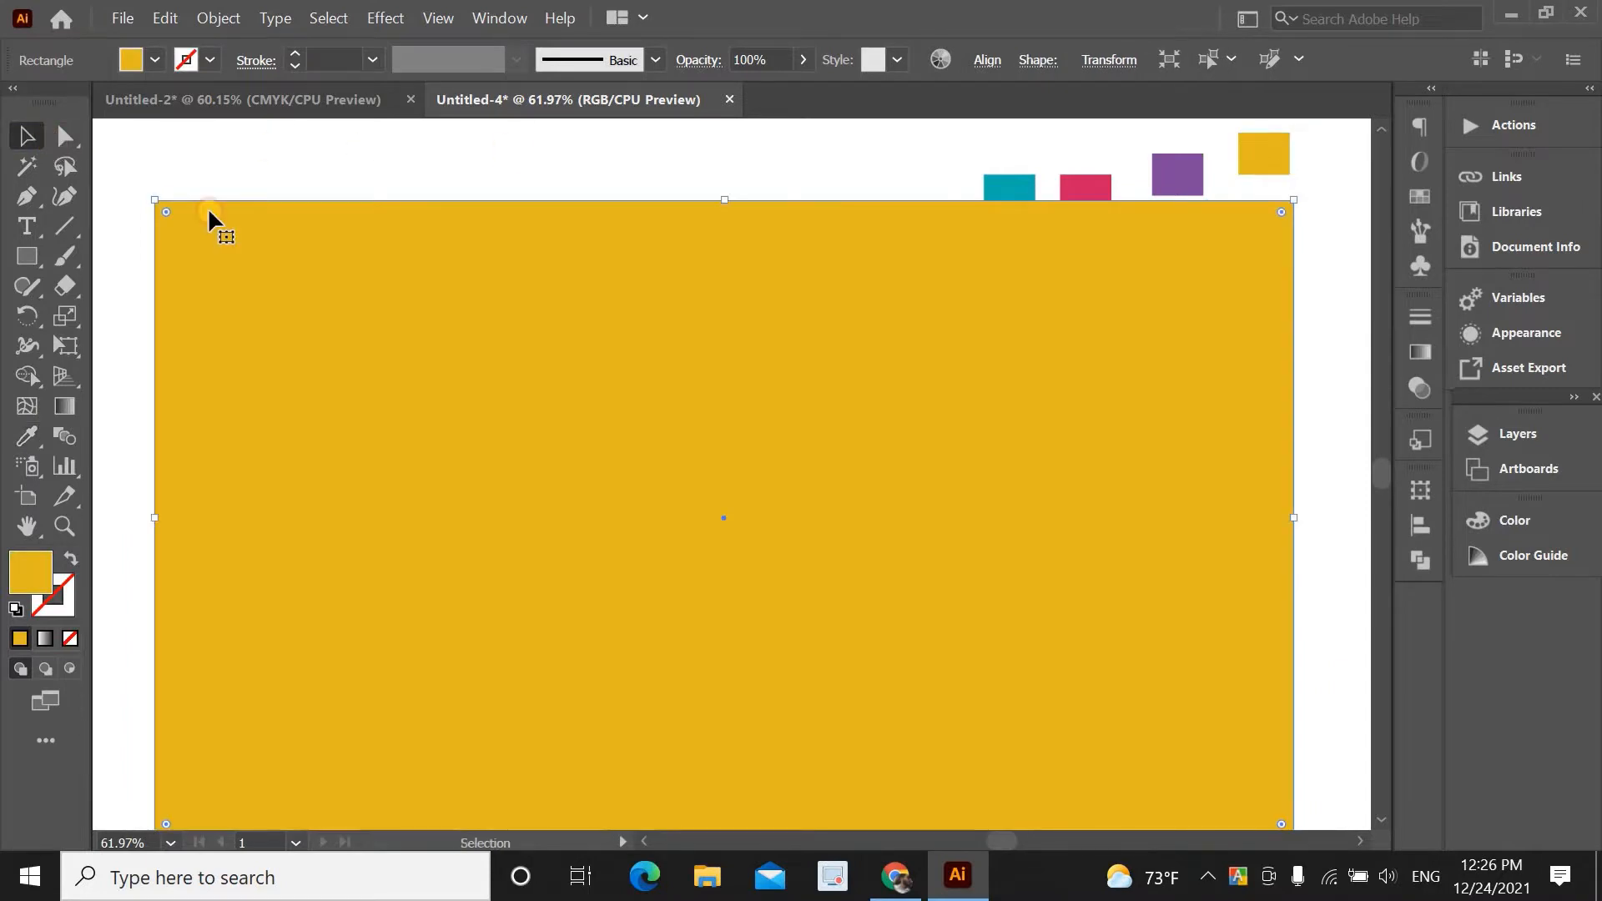
Send the yellow rectangle to the back, behind the TYPE text and the colored squares
{"action": "right_click", "coordinate": [302, 252]}
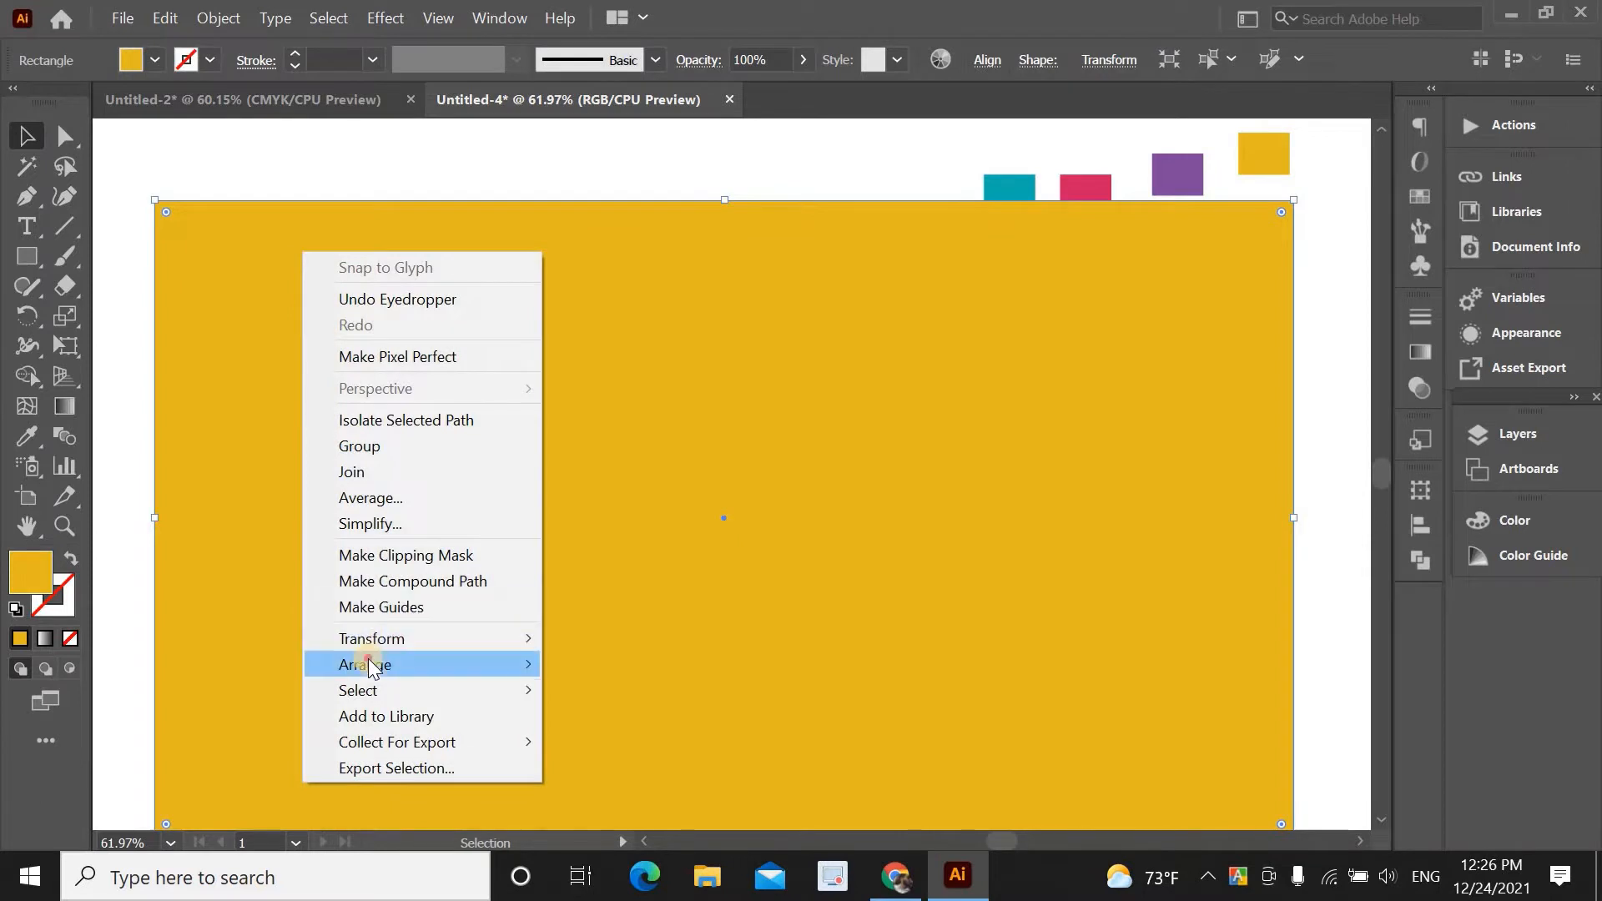
{"action": "mouse_move", "coordinate": [373, 665]}
{"action": "left_click", "coordinate": [628, 741]}
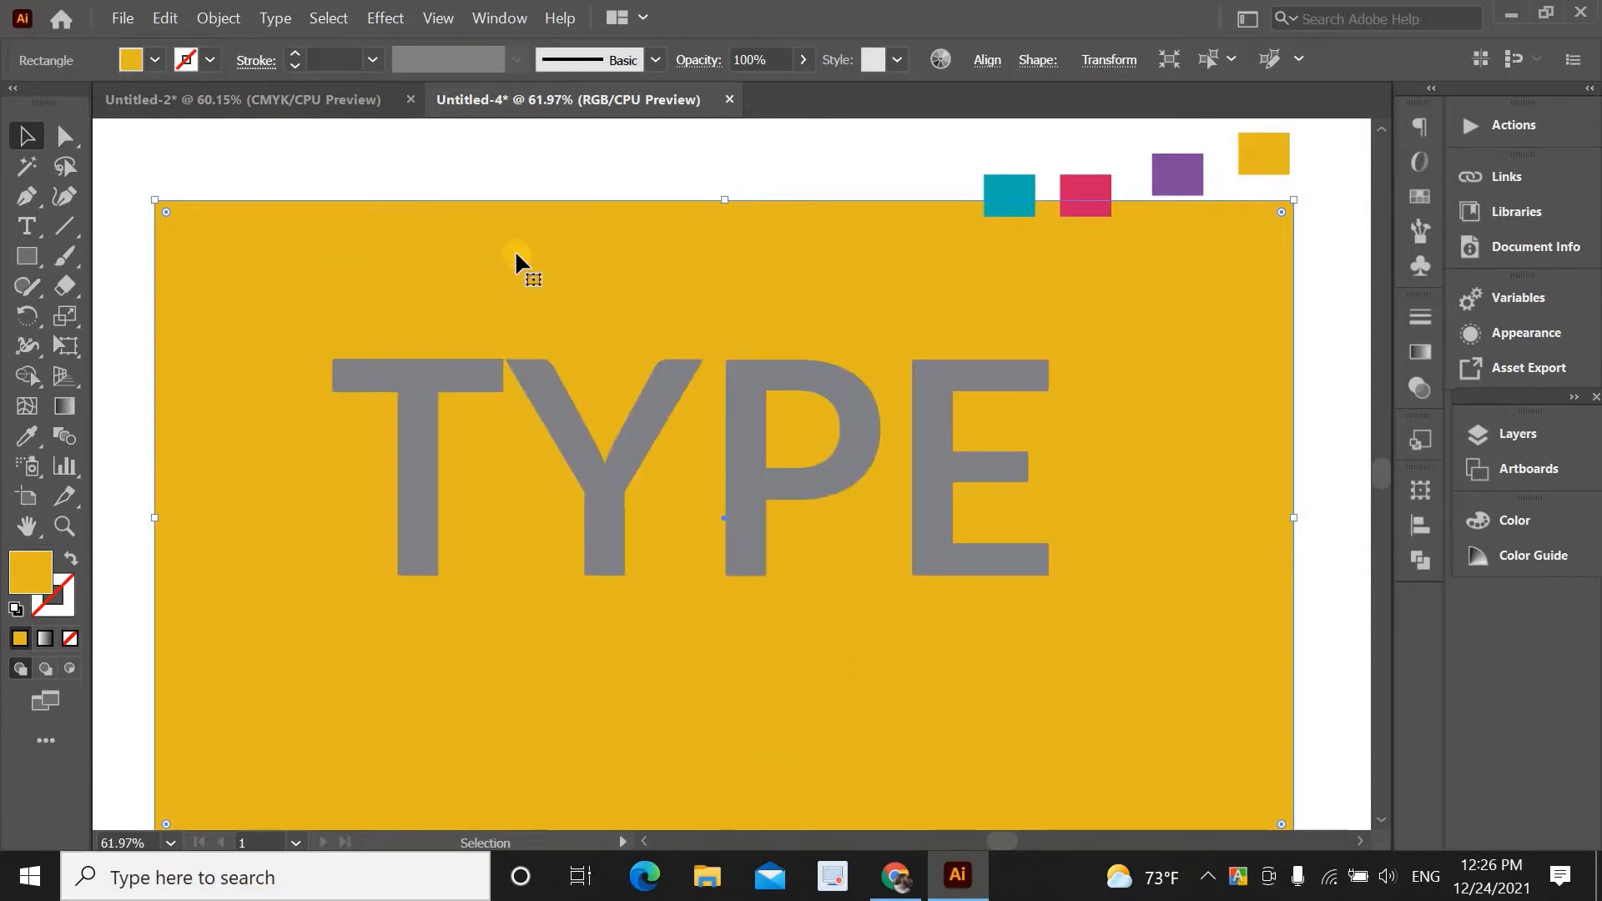
{"action": "left_click", "coordinate": [537, 154]}
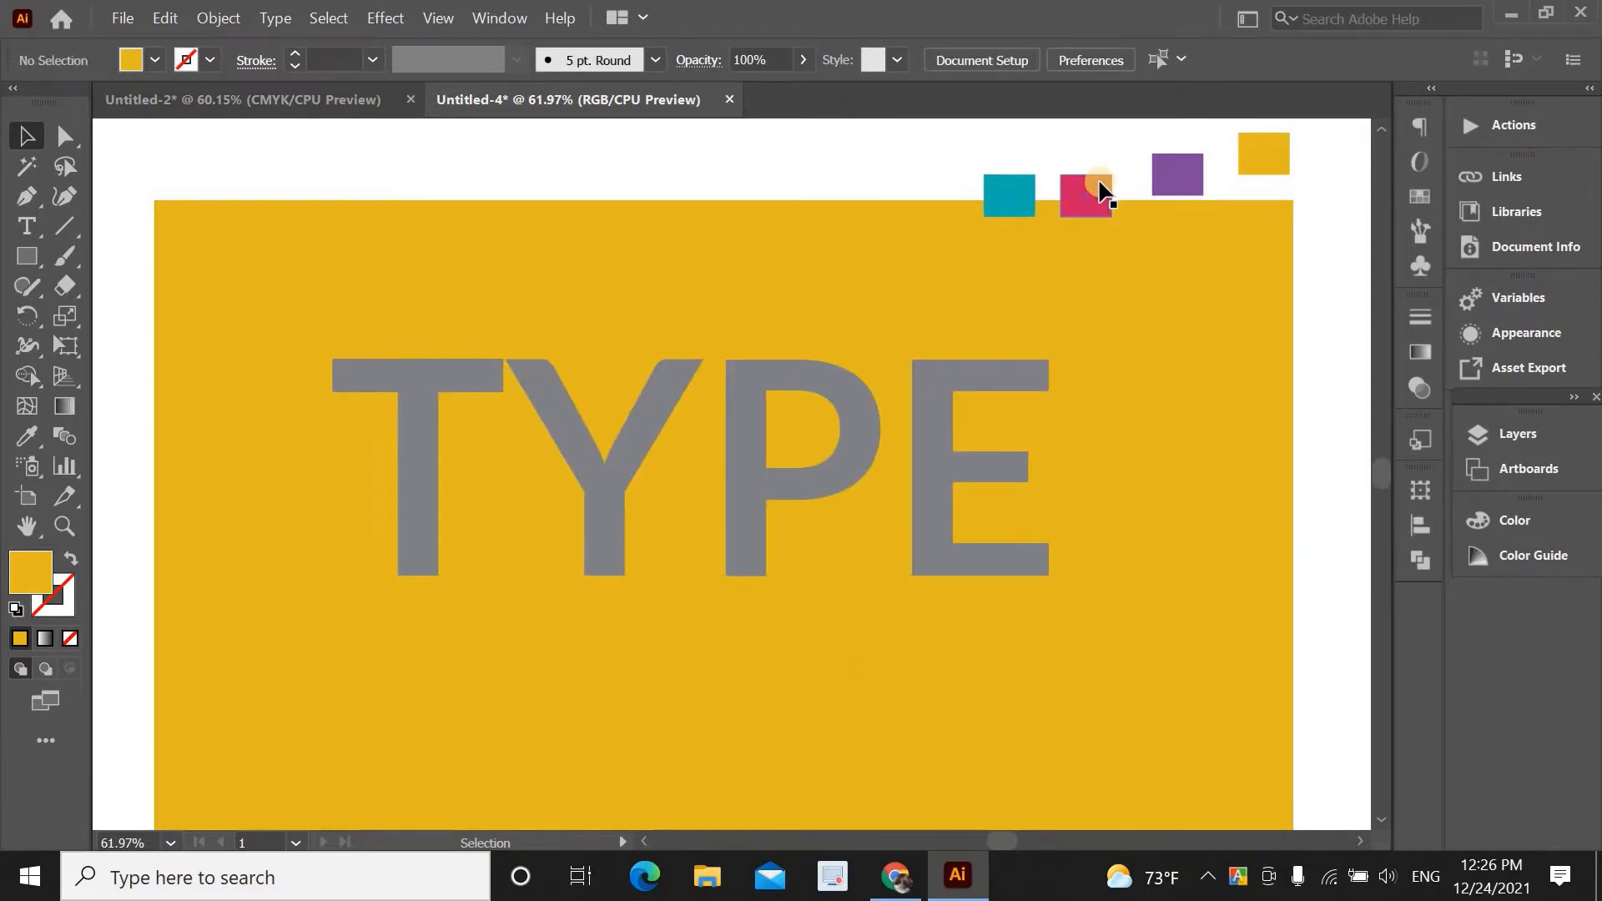
Move the teal, pink, purple and yellow color squares into a rough row above the large yellow rectangle
{"action": "mouse_move", "coordinate": [1100, 190]}
{"action": "left_mouse_down"}
{"action": "mouse_move", "coordinate": [1099, 155]}
{"action": "mouse_move", "coordinate": [1083, 167]}
{"action": "mouse_move", "coordinate": [1103, 158]}
{"action": "left_mouse_up"}
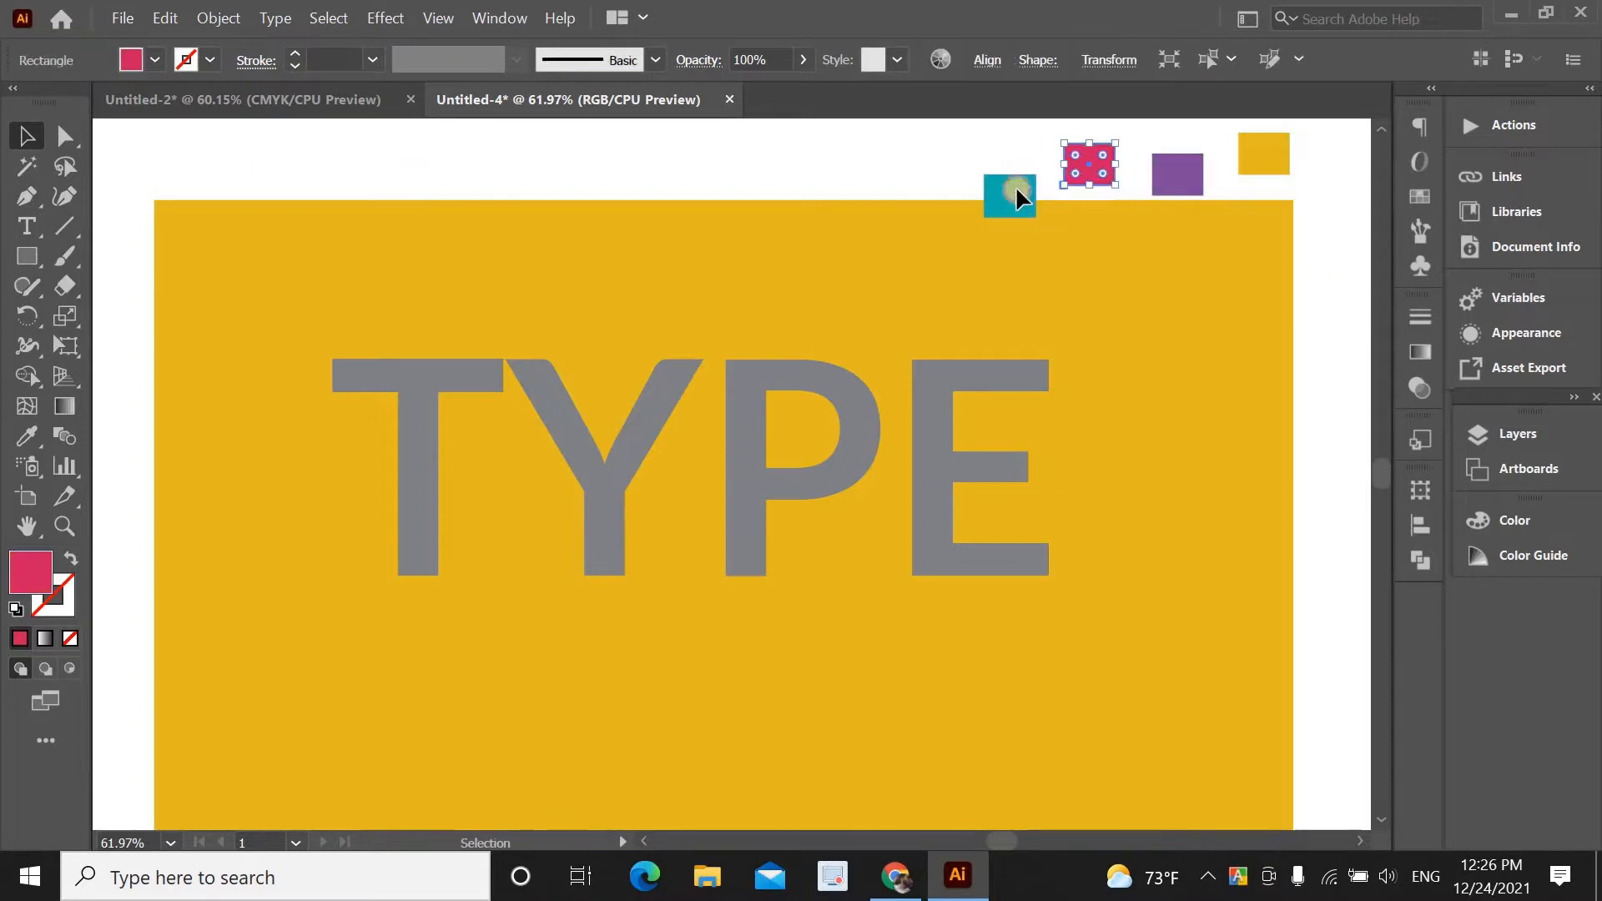
{"action": "left_click_drag", "start_coordinate": [1016, 193], "coordinate": [1019, 164]}
{"action": "left_click_drag", "start_coordinate": [1200, 160], "coordinate": [1291, 169]}
{"action": "left_click", "coordinate": [1303, 207]}
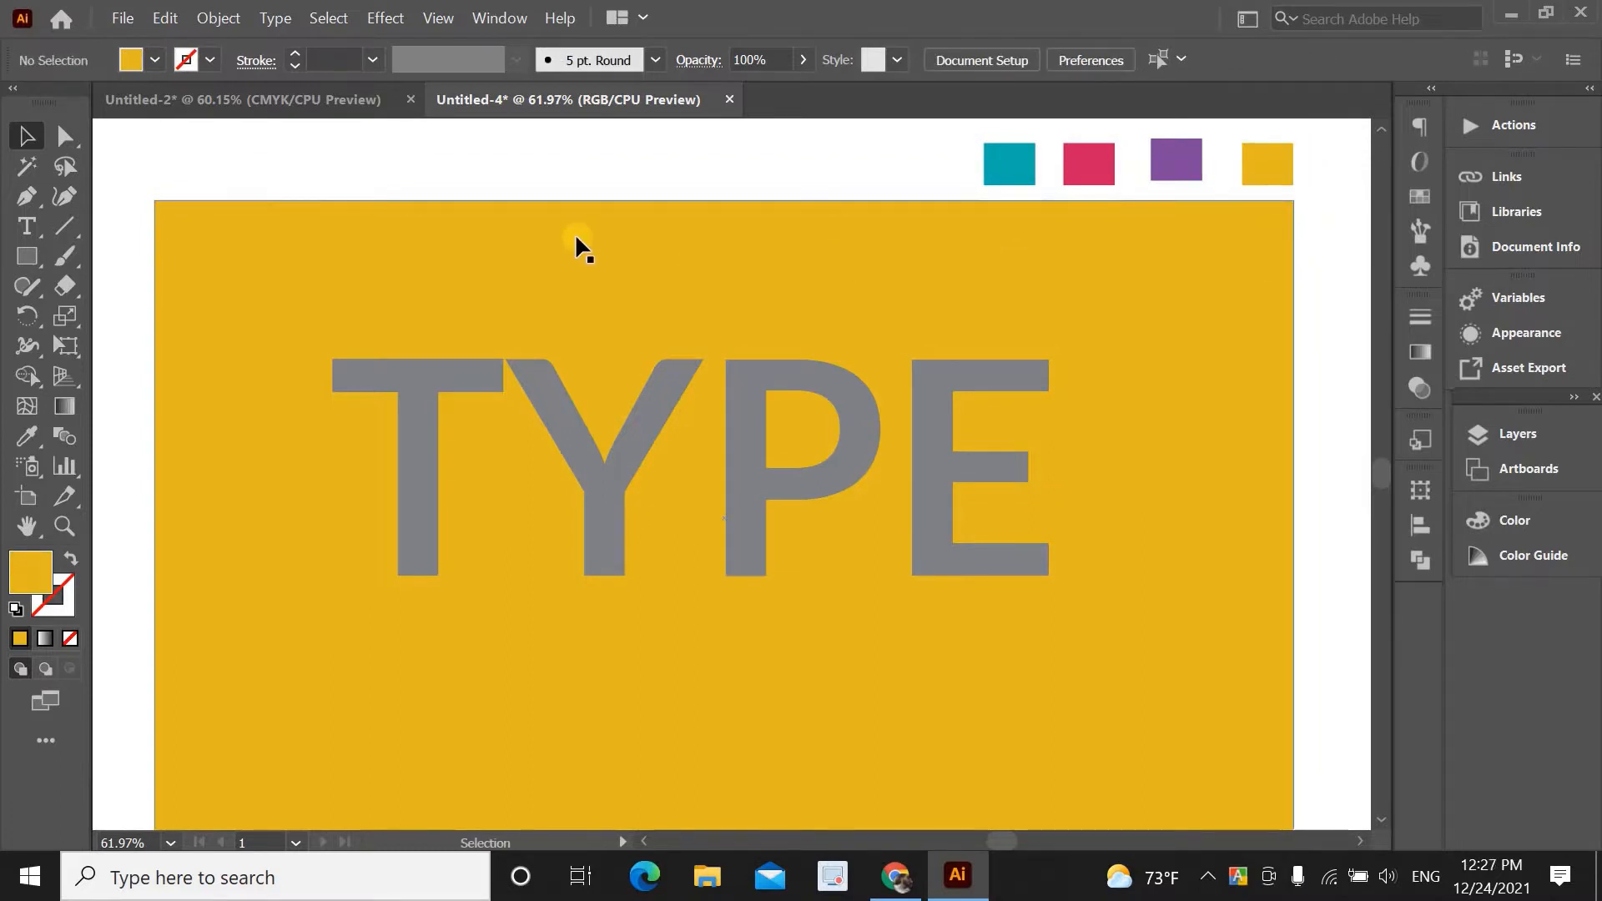
Apply a 3D Extrude & Bevel effect to the TYPE text using the Isometric Top position
{"action": "scroll", "coordinate": [575, 233], "scroll_direction": "down", "scroll_amount": 1}
{"action": "left_click", "coordinate": [479, 322]}
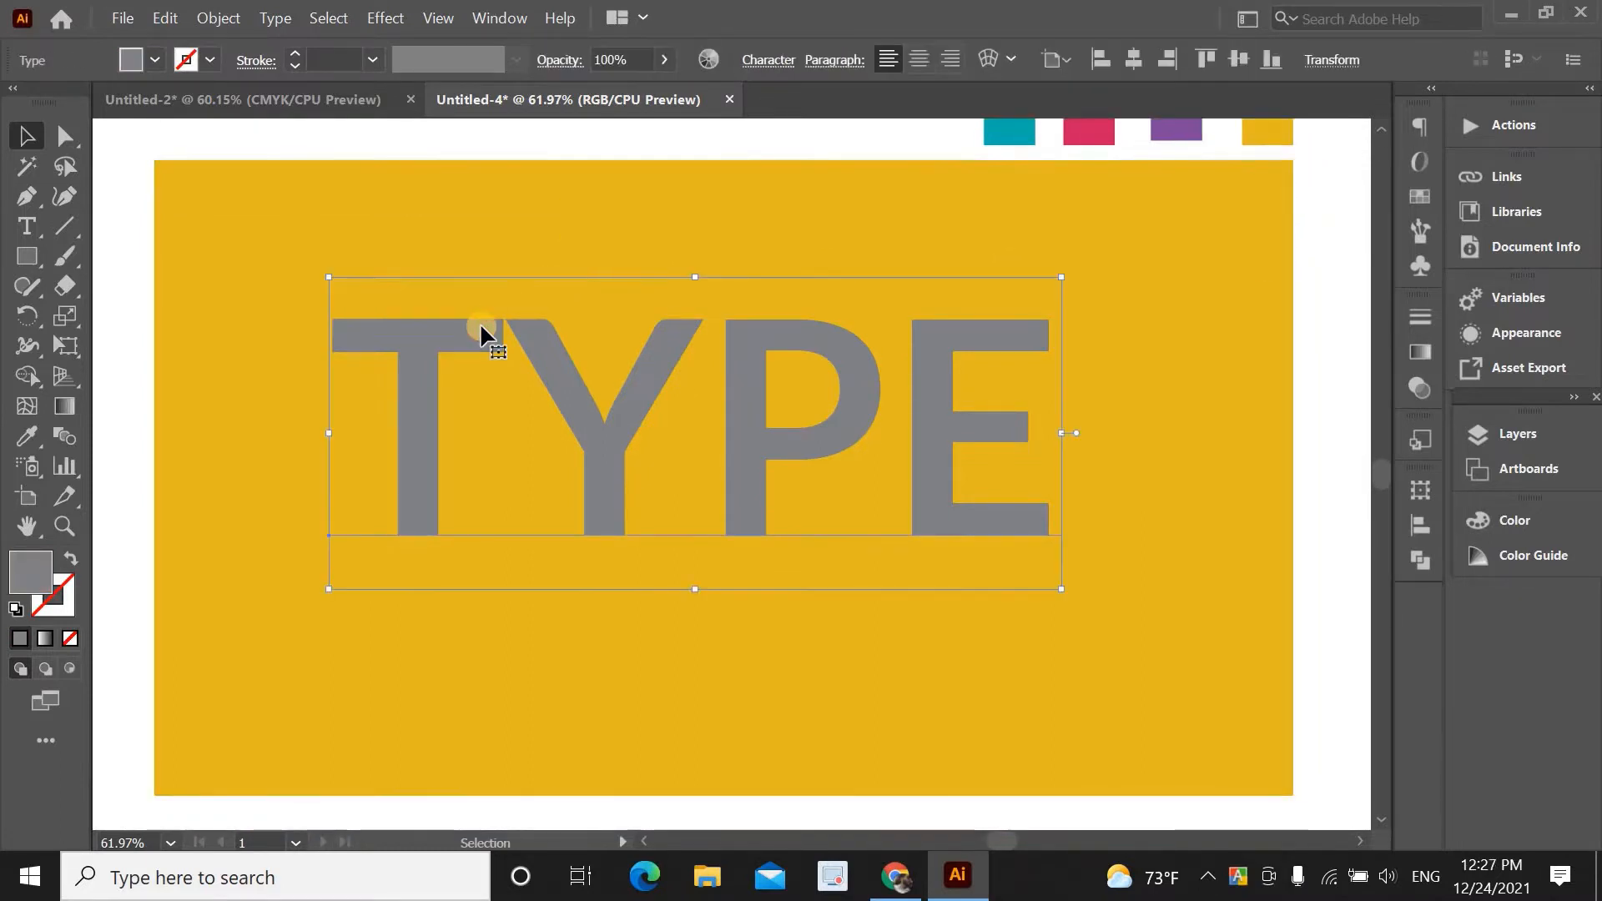
{"action": "double_click", "coordinate": [479, 322]}
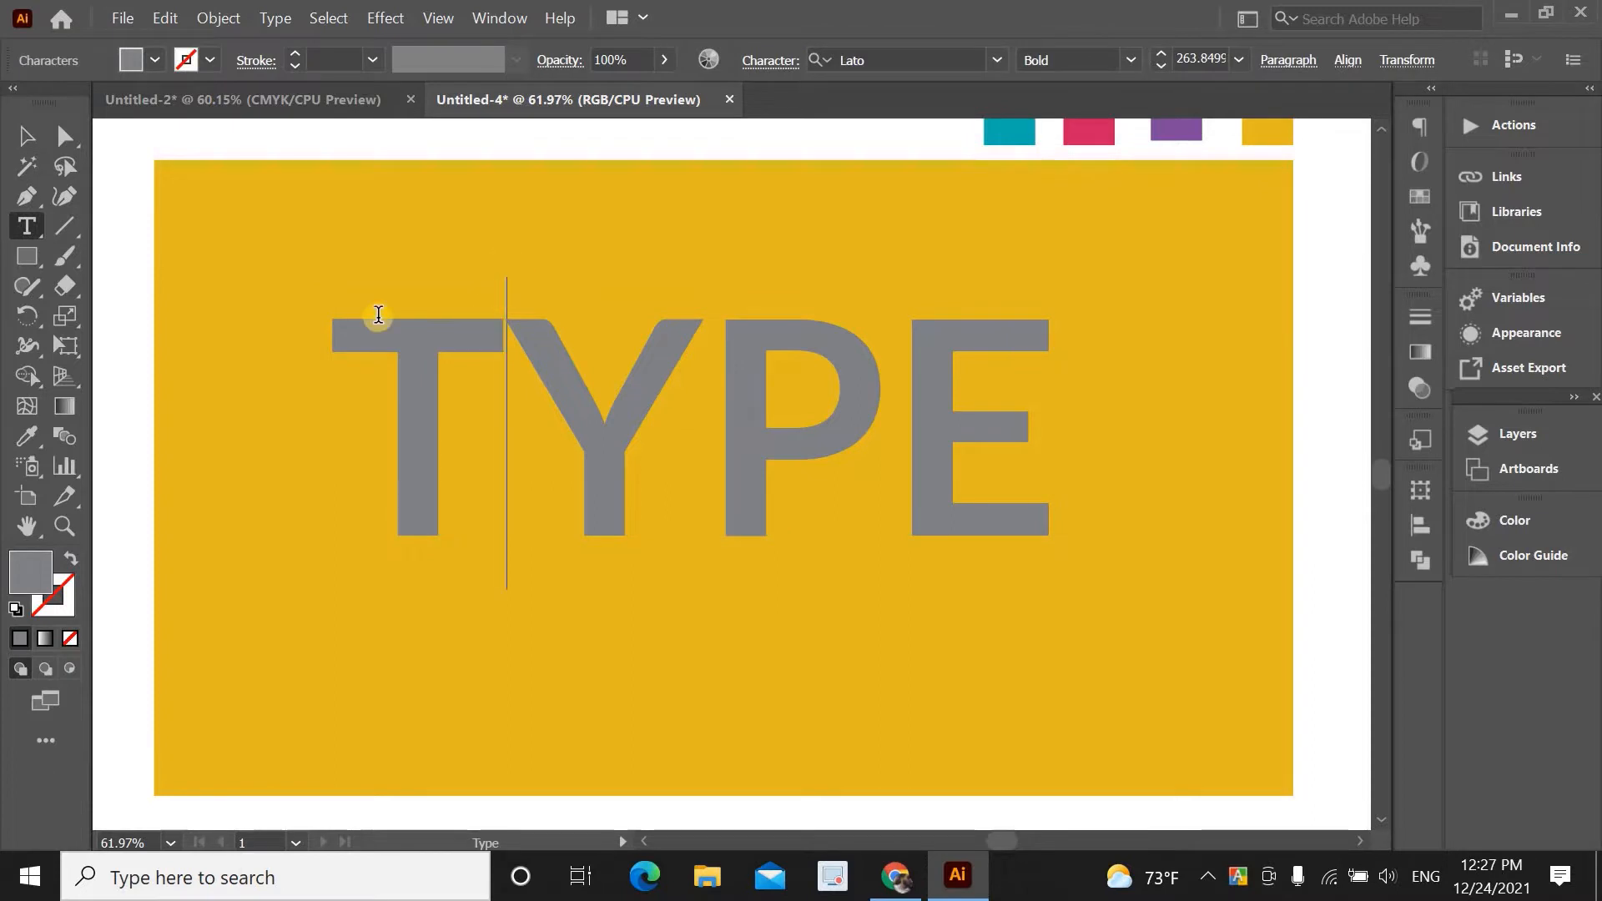
{"action": "left_click", "coordinate": [24, 142]}
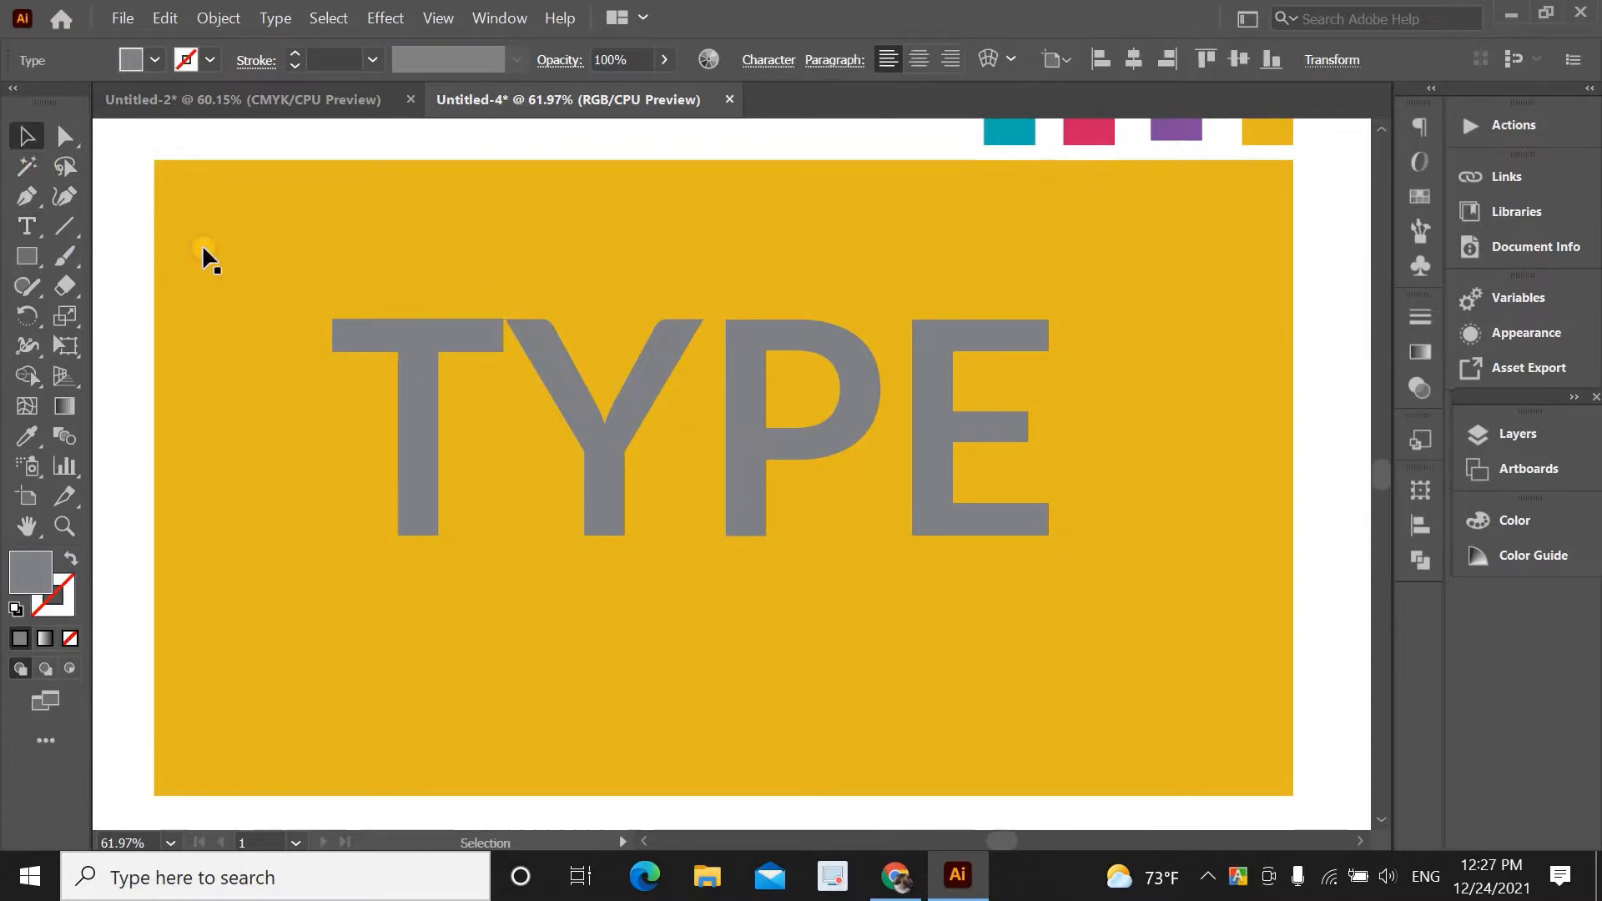
{"action": "left_click", "coordinate": [376, 17]}
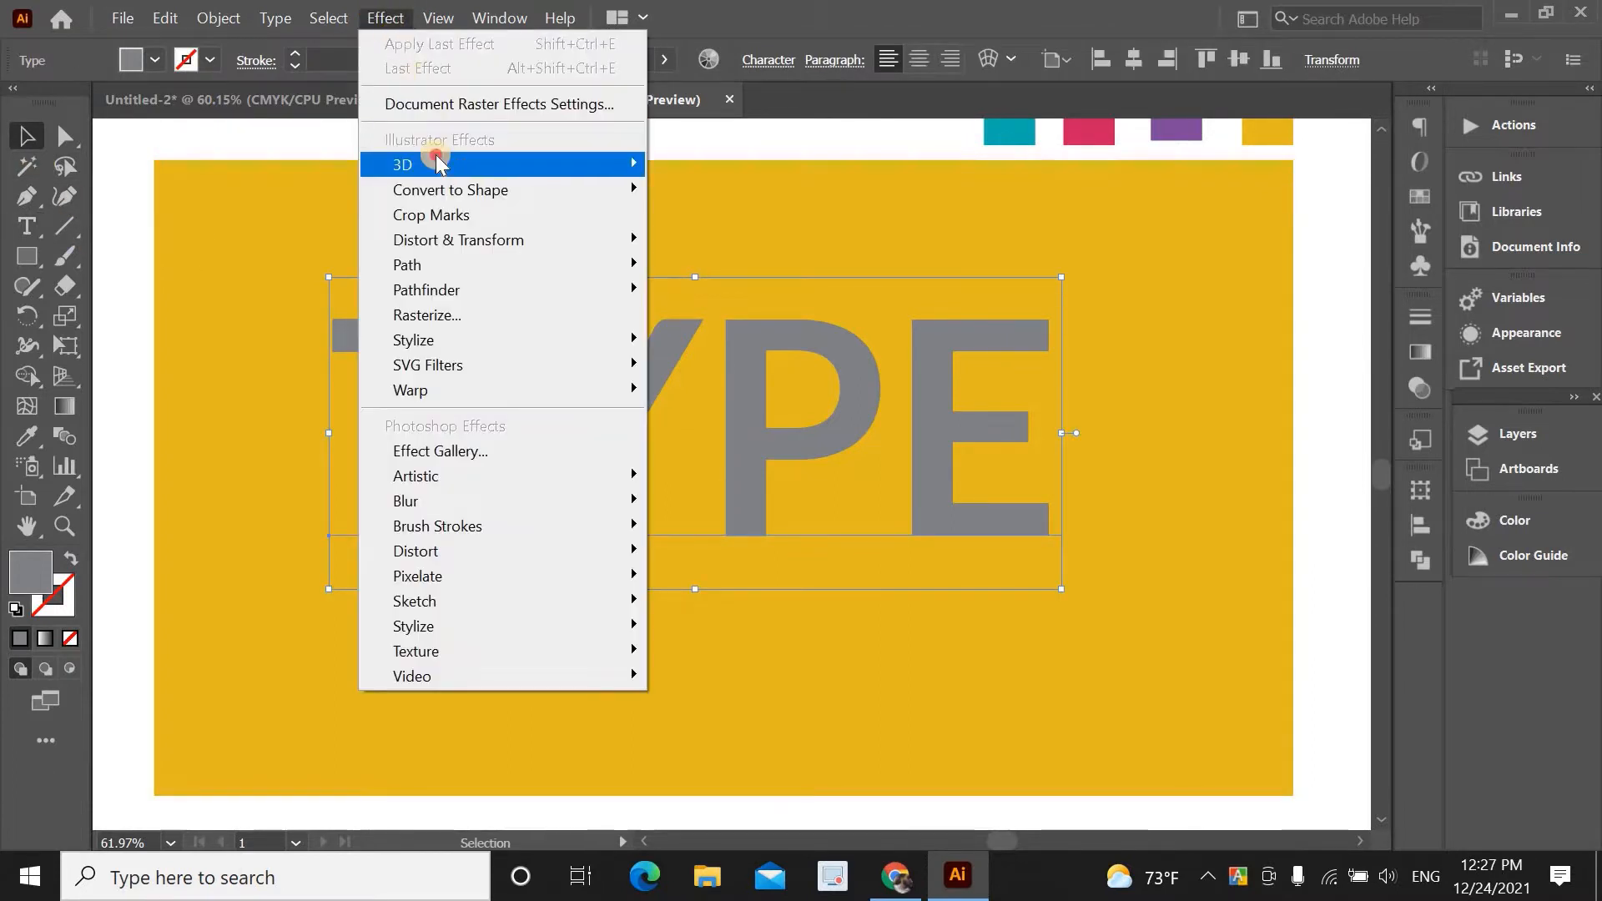
{"action": "mouse_move", "coordinate": [434, 165]}
{"action": "left_click", "coordinate": [788, 167]}
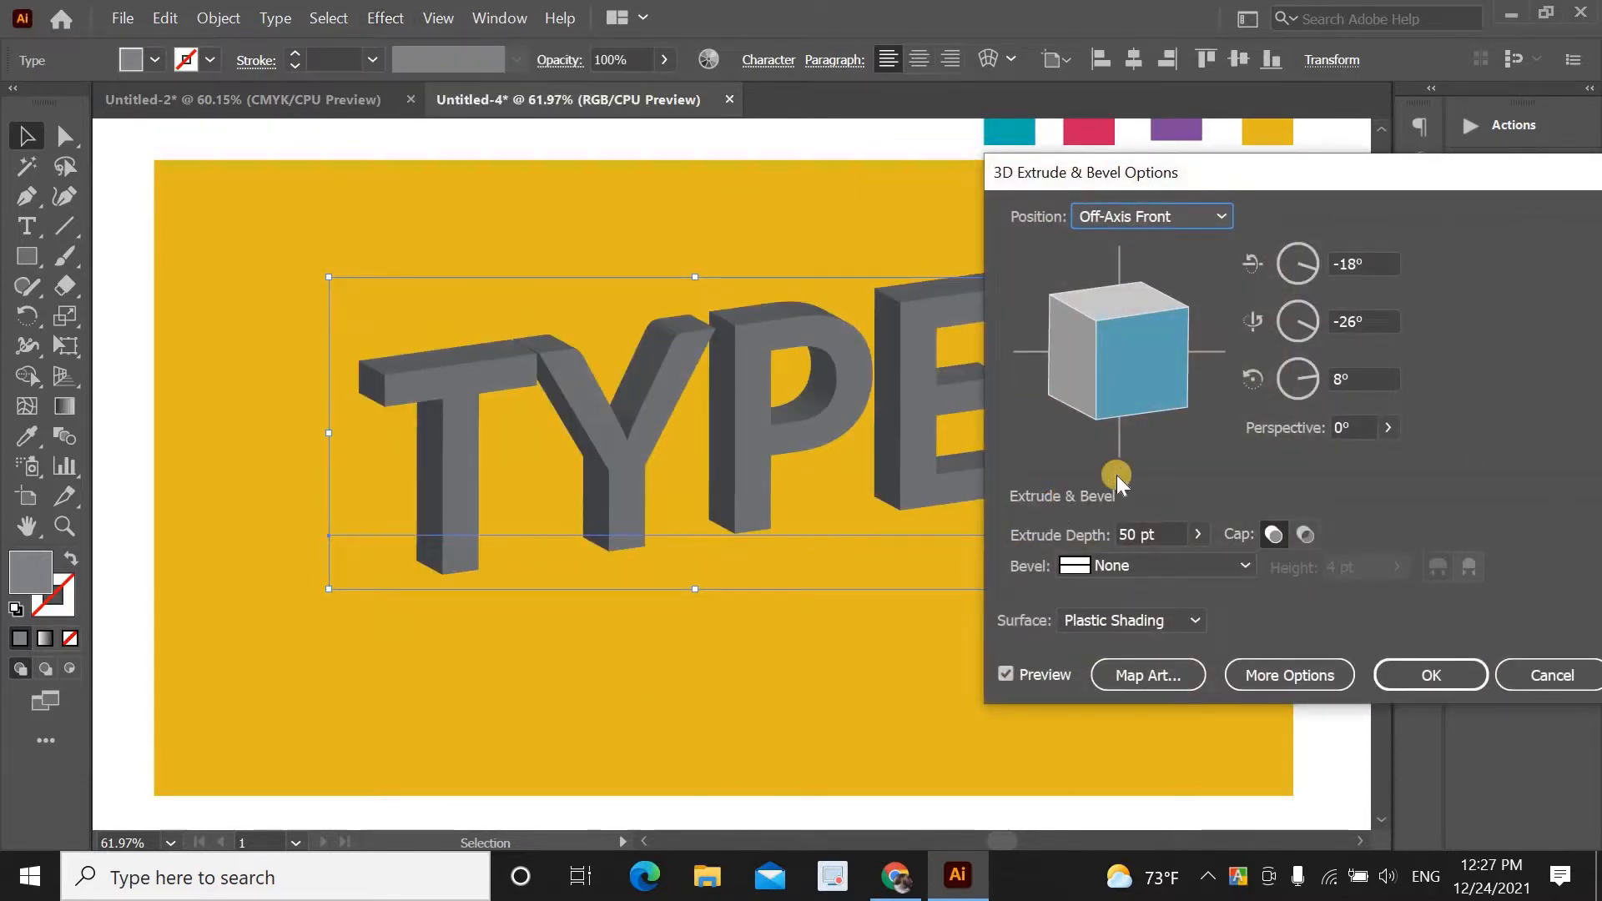
{"action": "left_click", "coordinate": [1213, 222]}
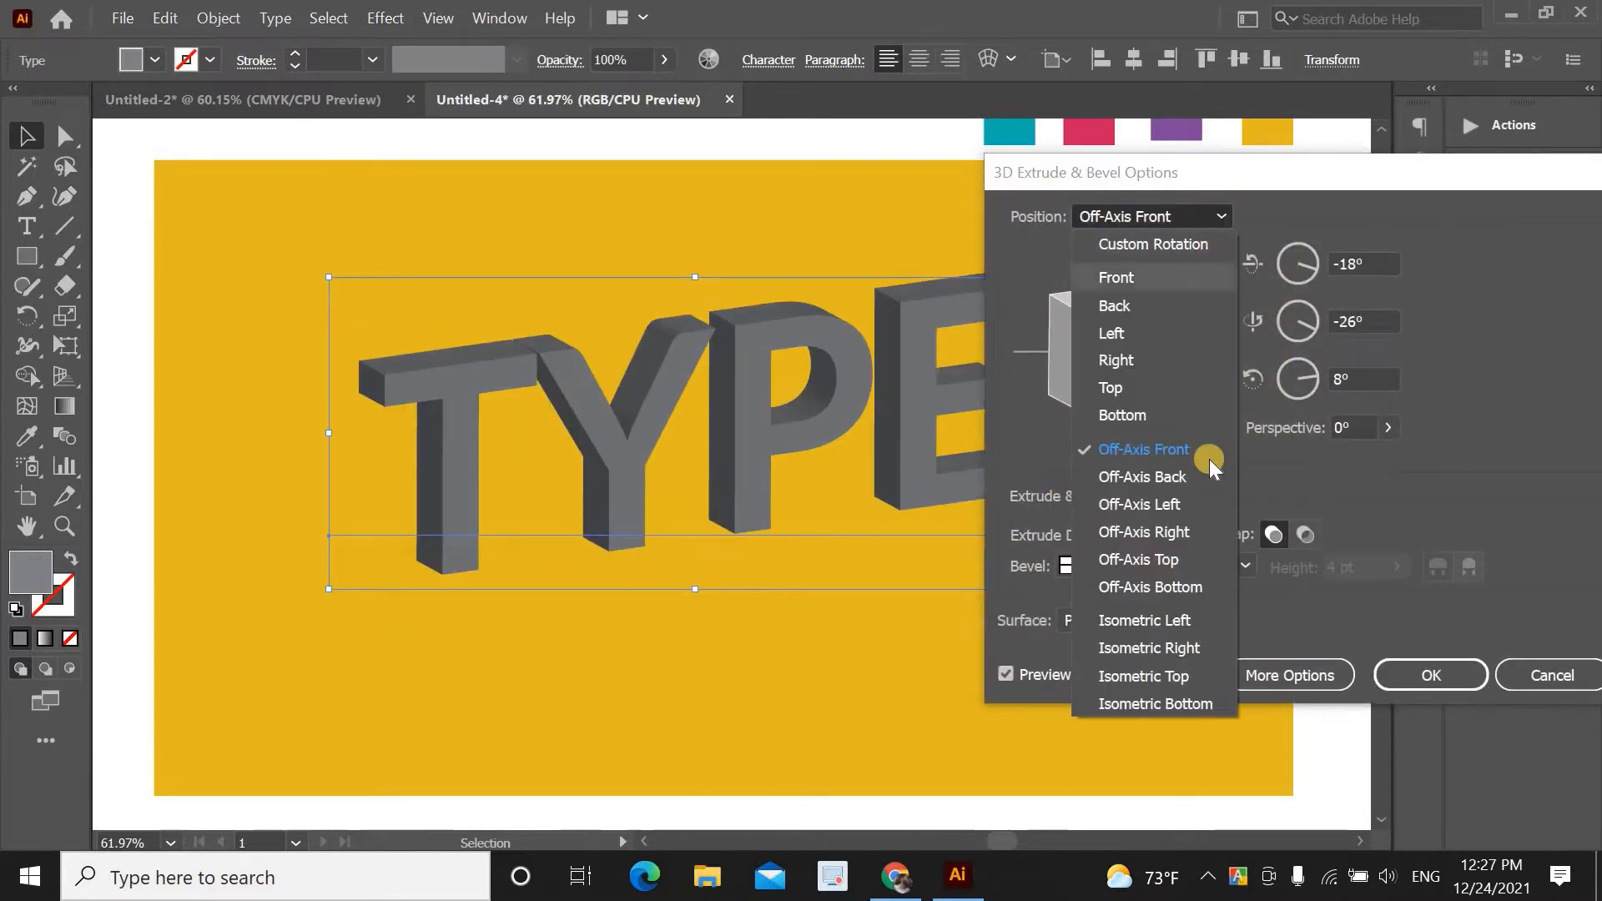
{"action": "left_click", "coordinate": [1179, 675]}
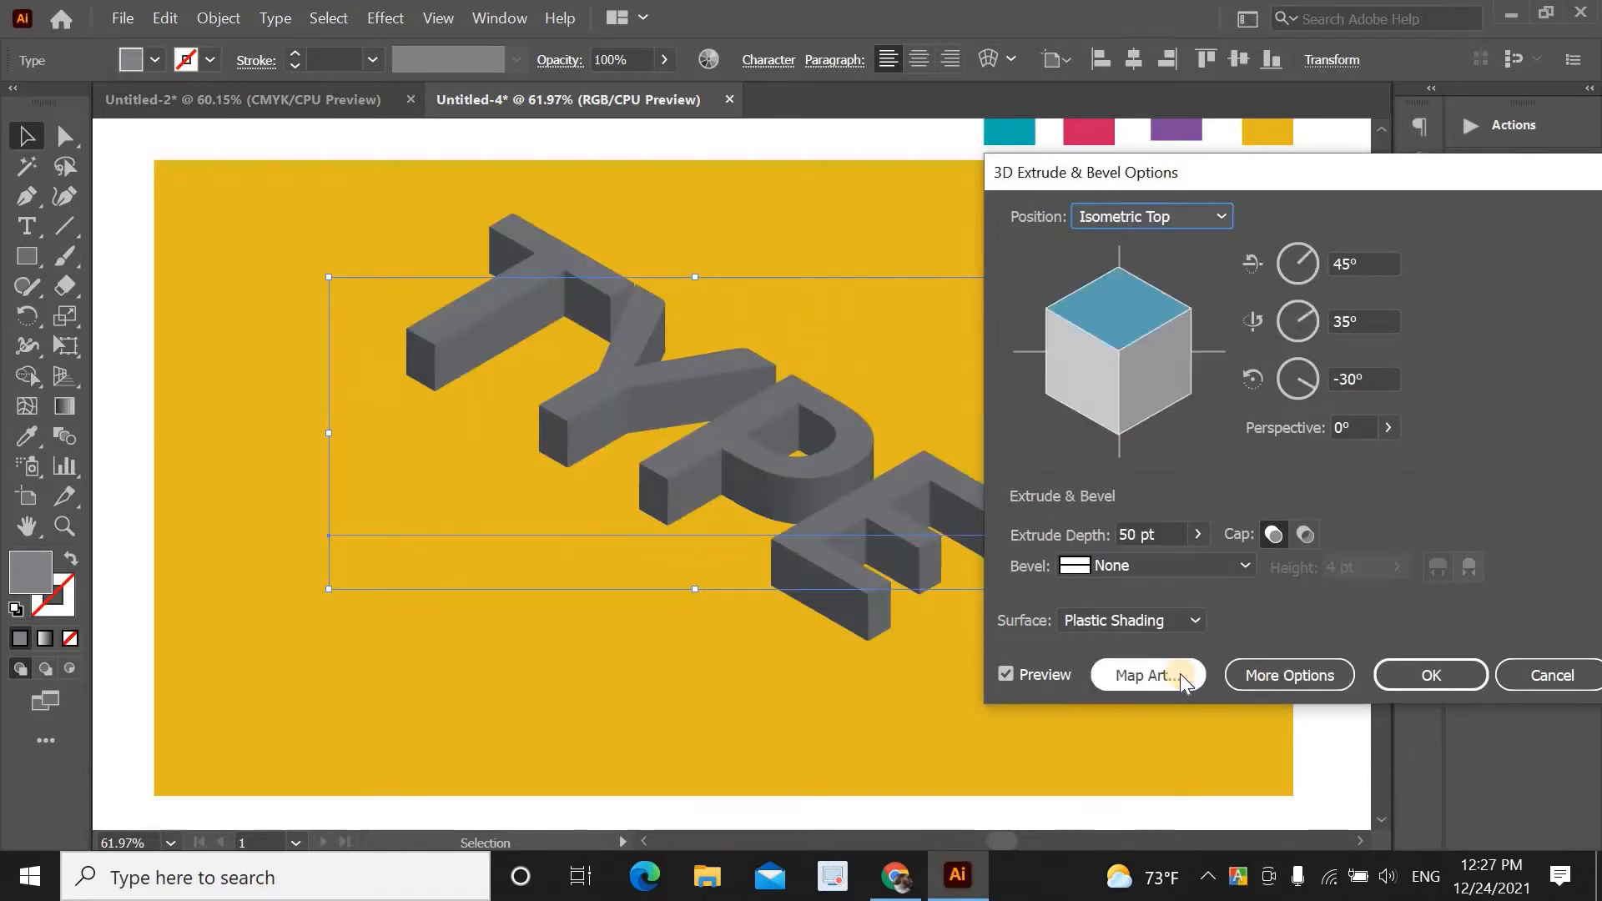
{"action": "left_click", "coordinate": [1434, 676]}
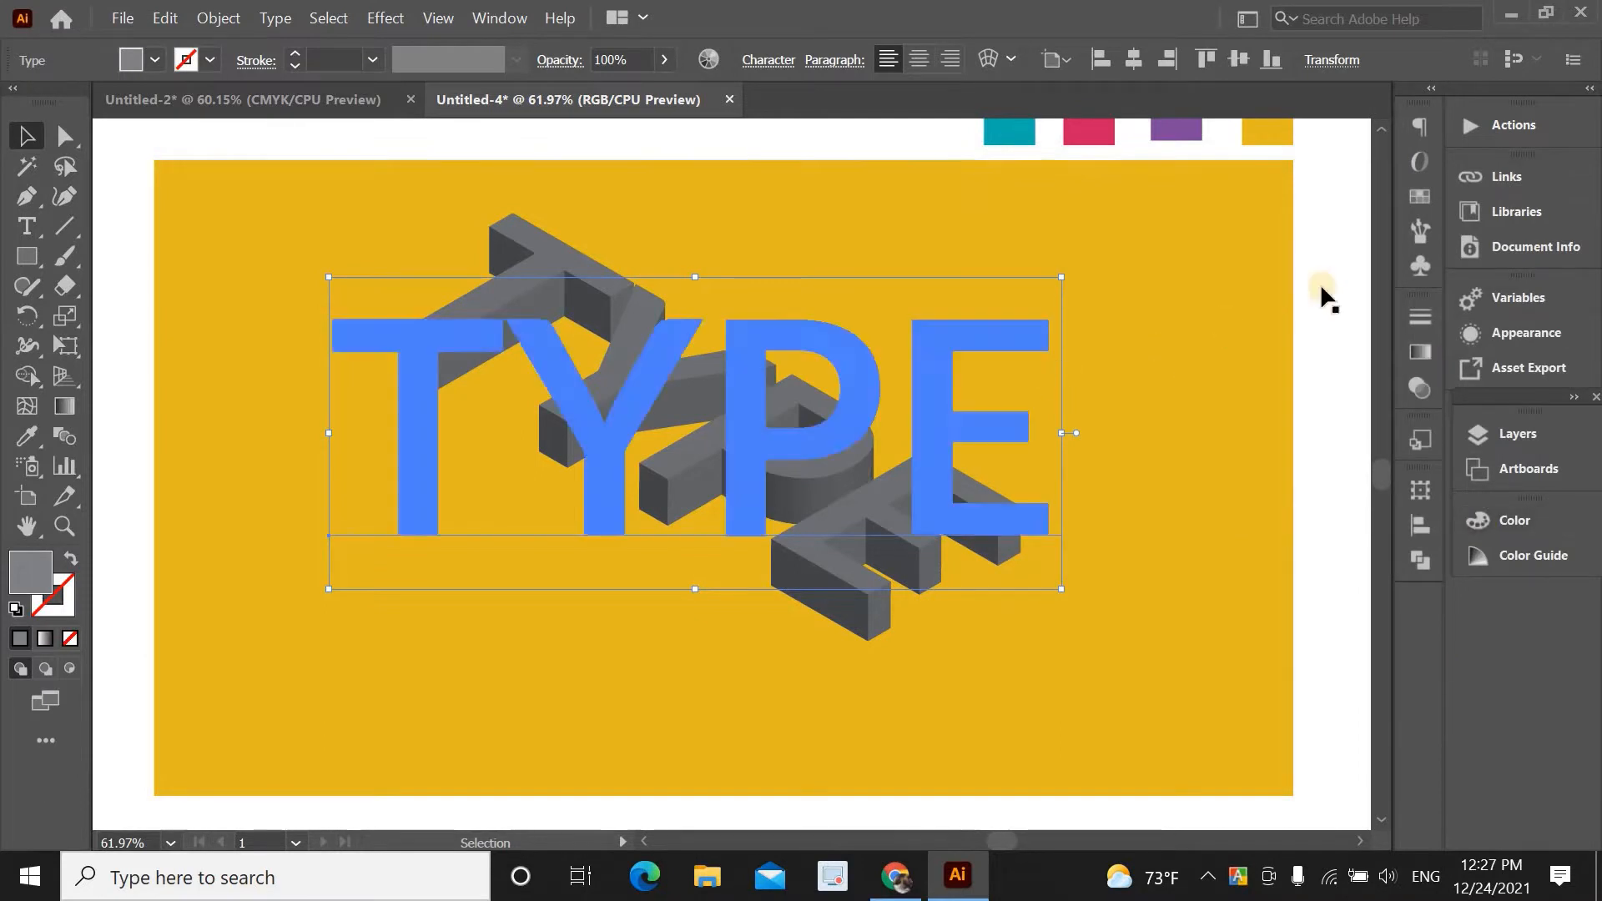
Expand the appearance of the extruded TYPE text and deselect it
{"action": "left_click", "coordinate": [200, 21]}
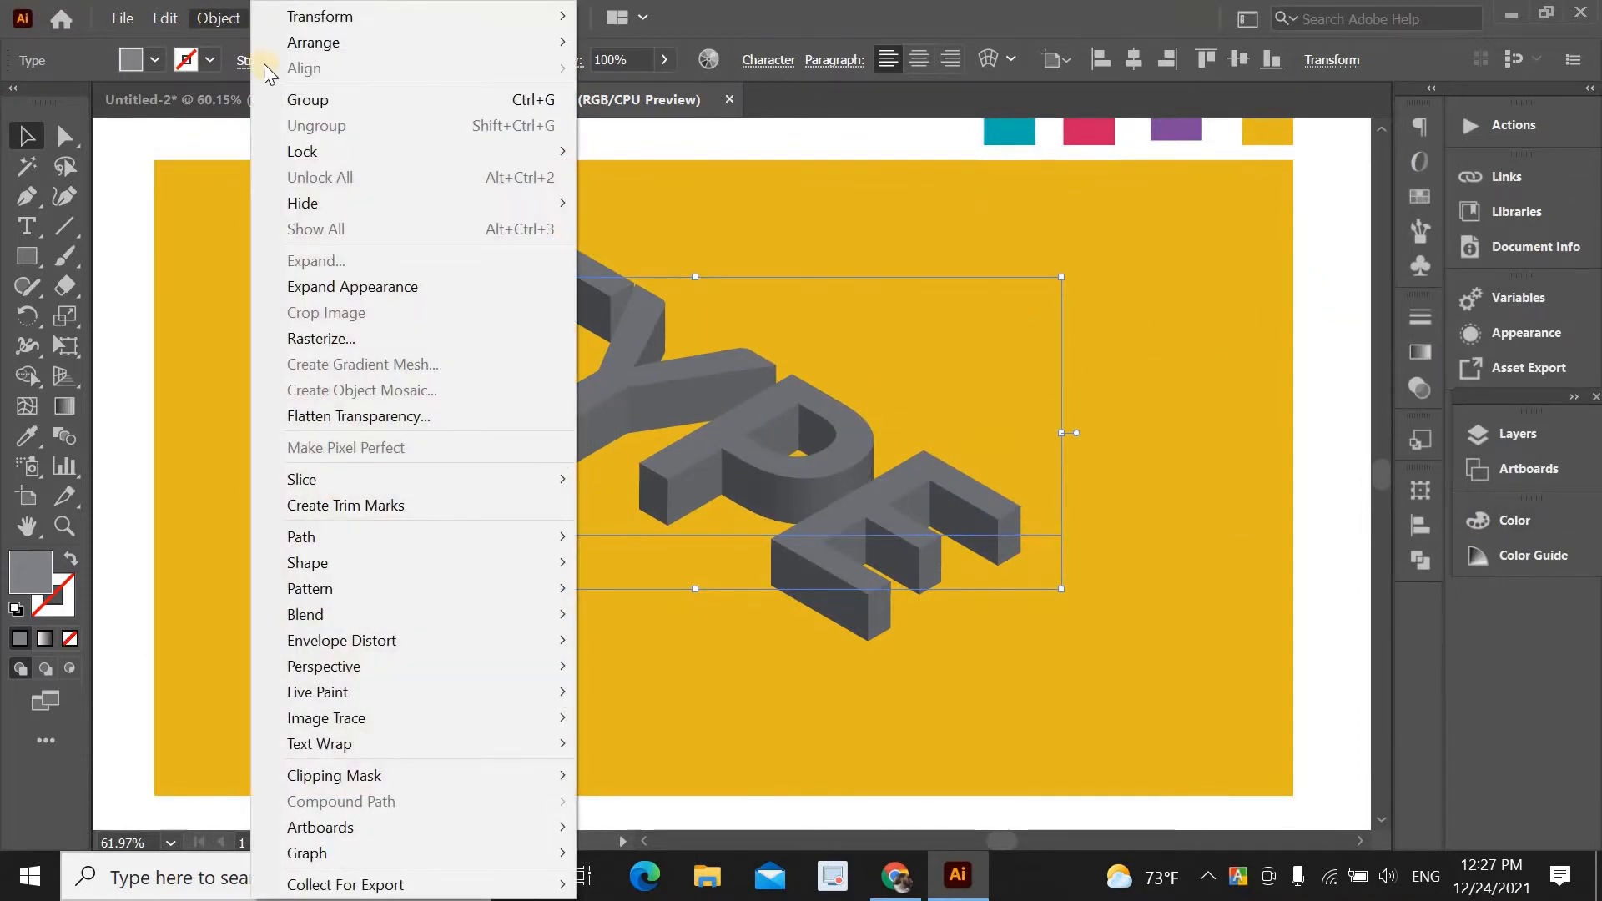
{"action": "left_click", "coordinate": [369, 288]}
{"action": "left_click", "coordinate": [419, 331]}
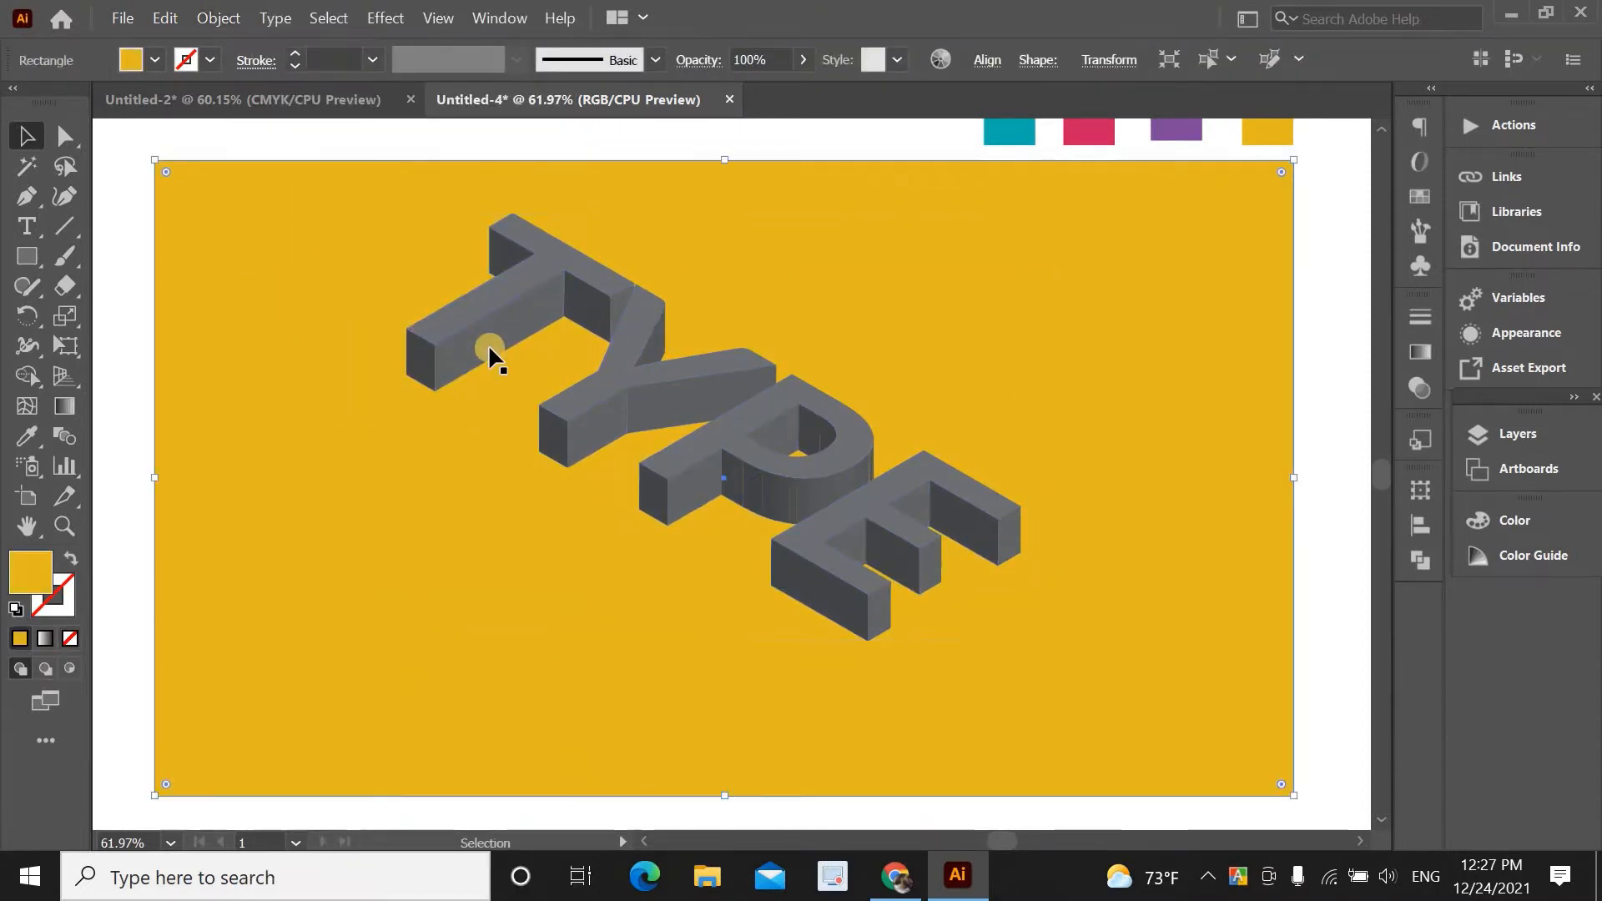
Ungroup the expanded 3D TYPE artwork twice so that its faces can be selected separately
{"action": "left_click", "coordinate": [481, 335]}
{"action": "right_click", "coordinate": [477, 333]}
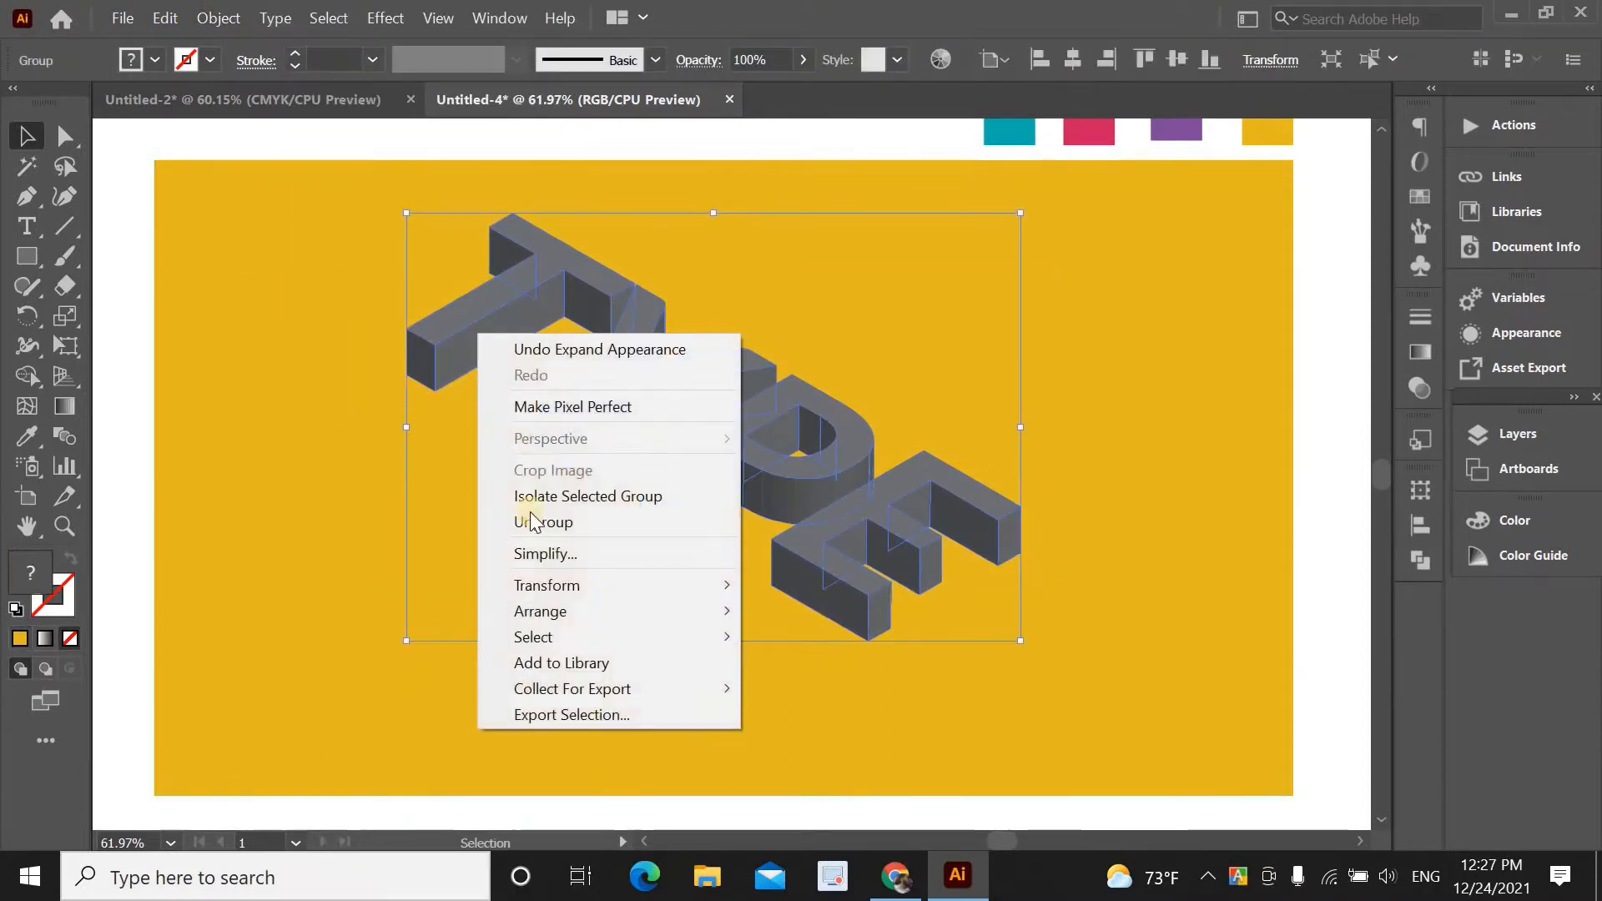
{"action": "left_click", "coordinate": [529, 524]}
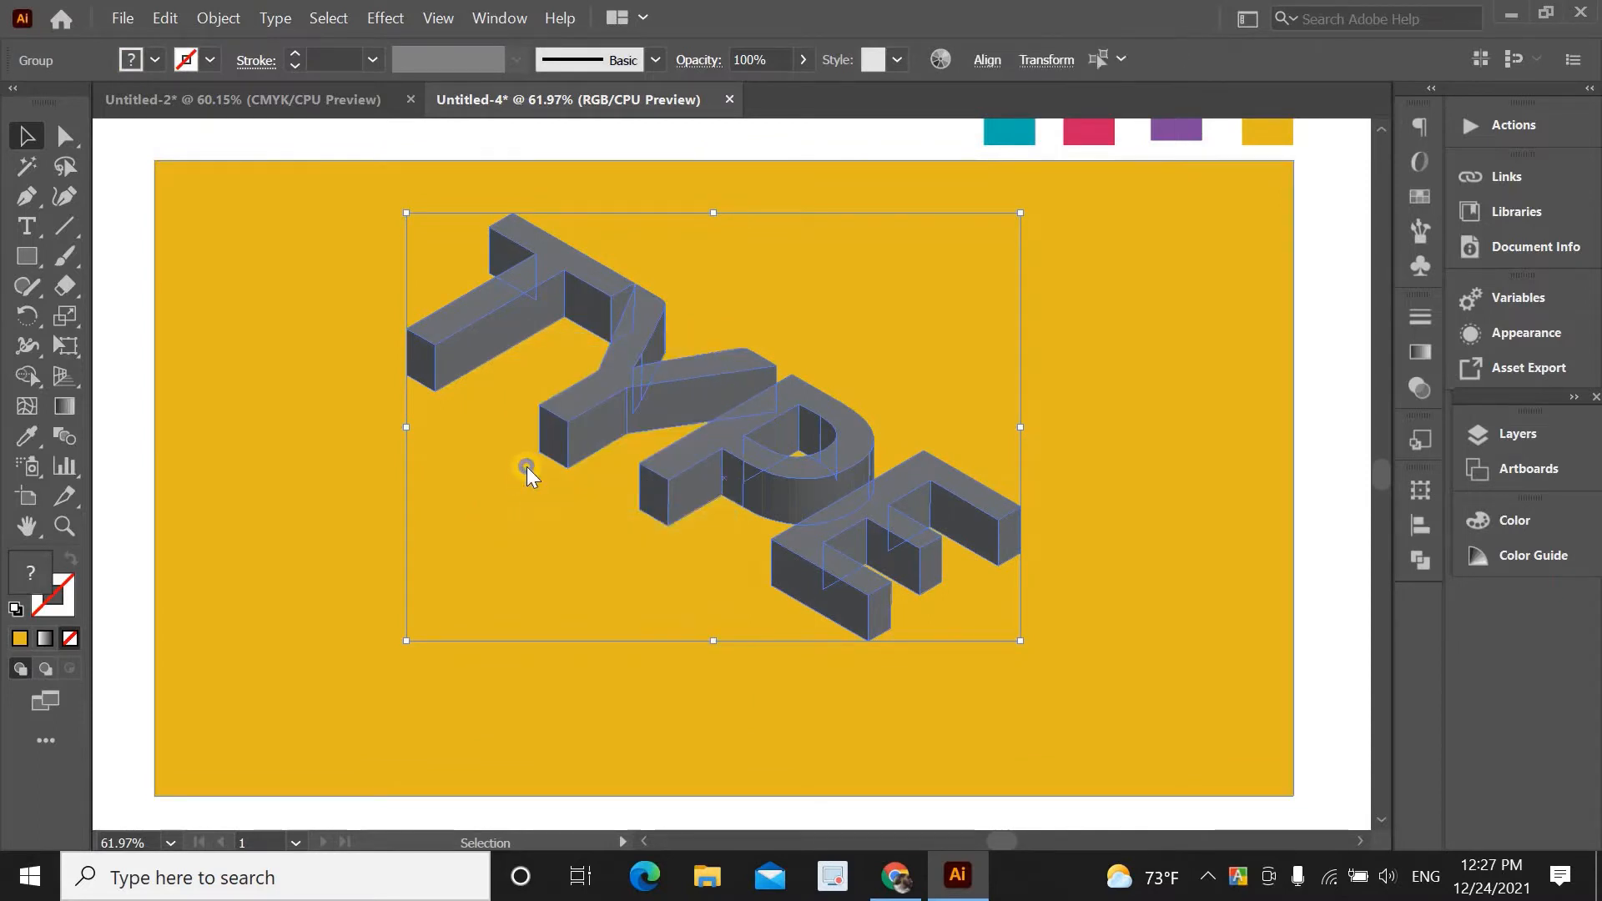
{"action": "right_click", "coordinate": [527, 467]}
{"action": "left_click", "coordinate": [583, 635]}
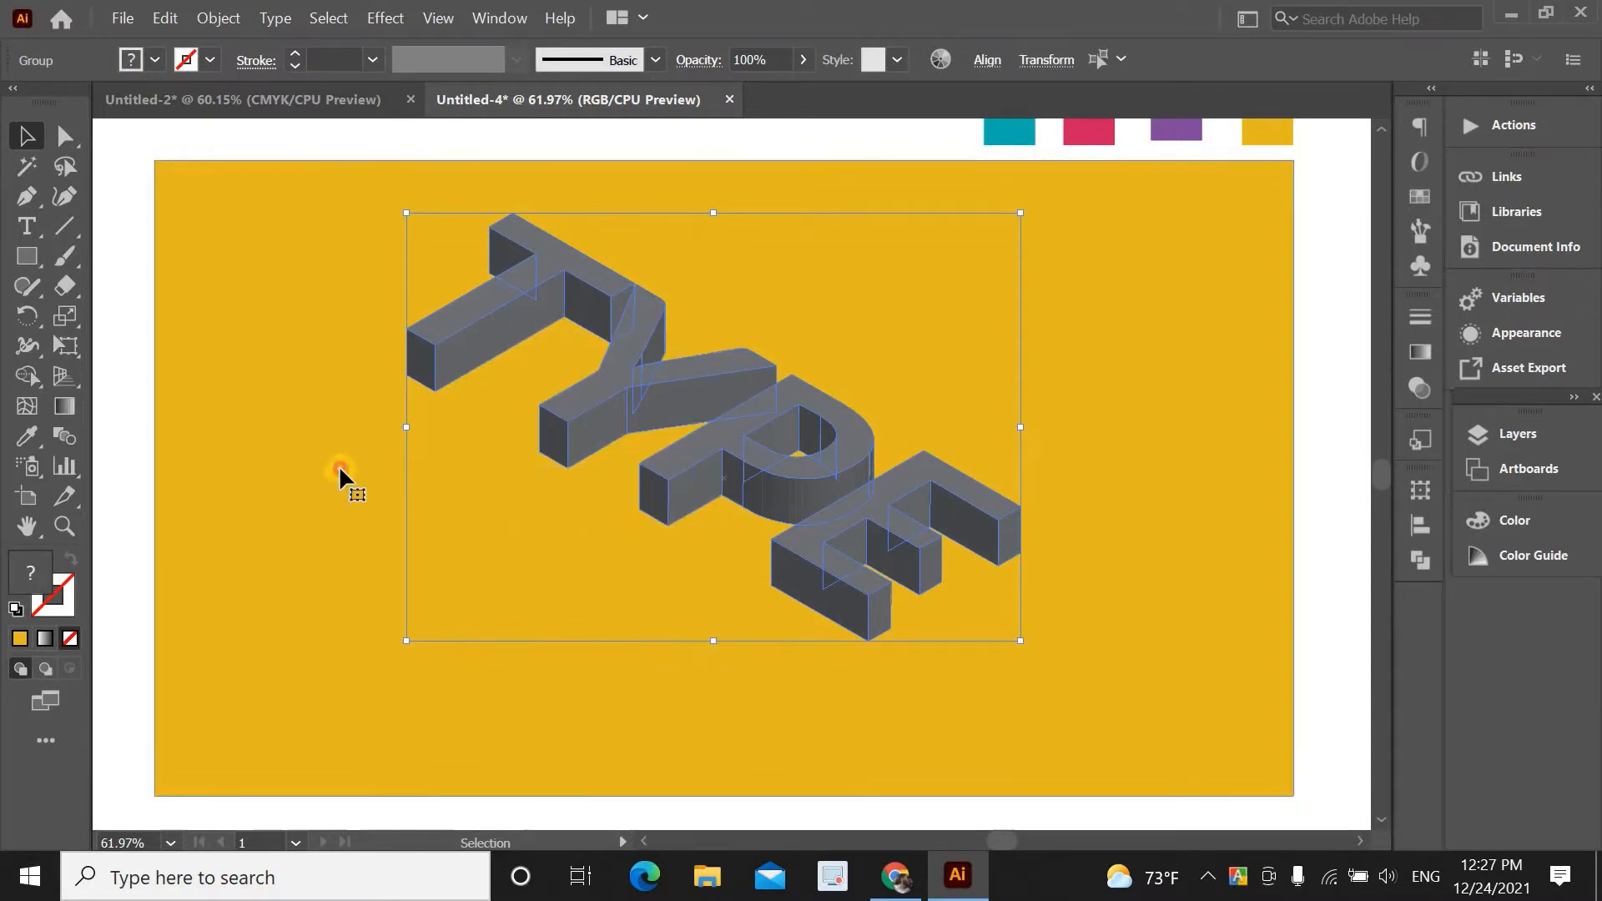
Unite the two adjoining side faces along the Y's stem and arm with Pathfinder
{"action": "left_click", "coordinate": [529, 450]}
{"action": "left_click", "coordinate": [652, 419]}
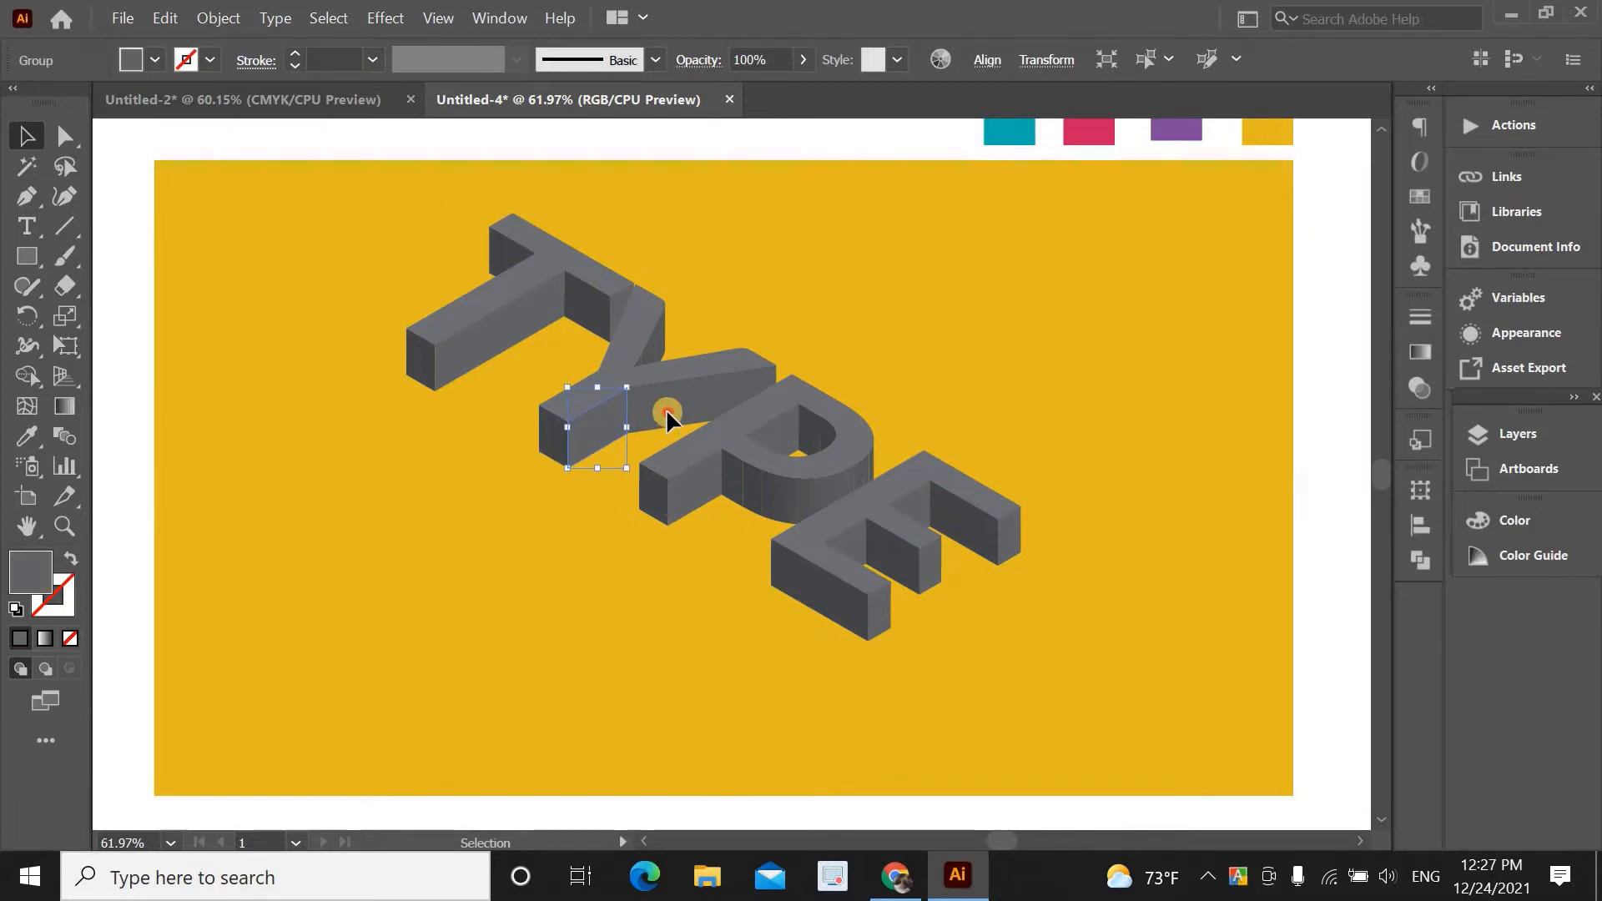
{"action": "left_click", "coordinate": [453, 474]}
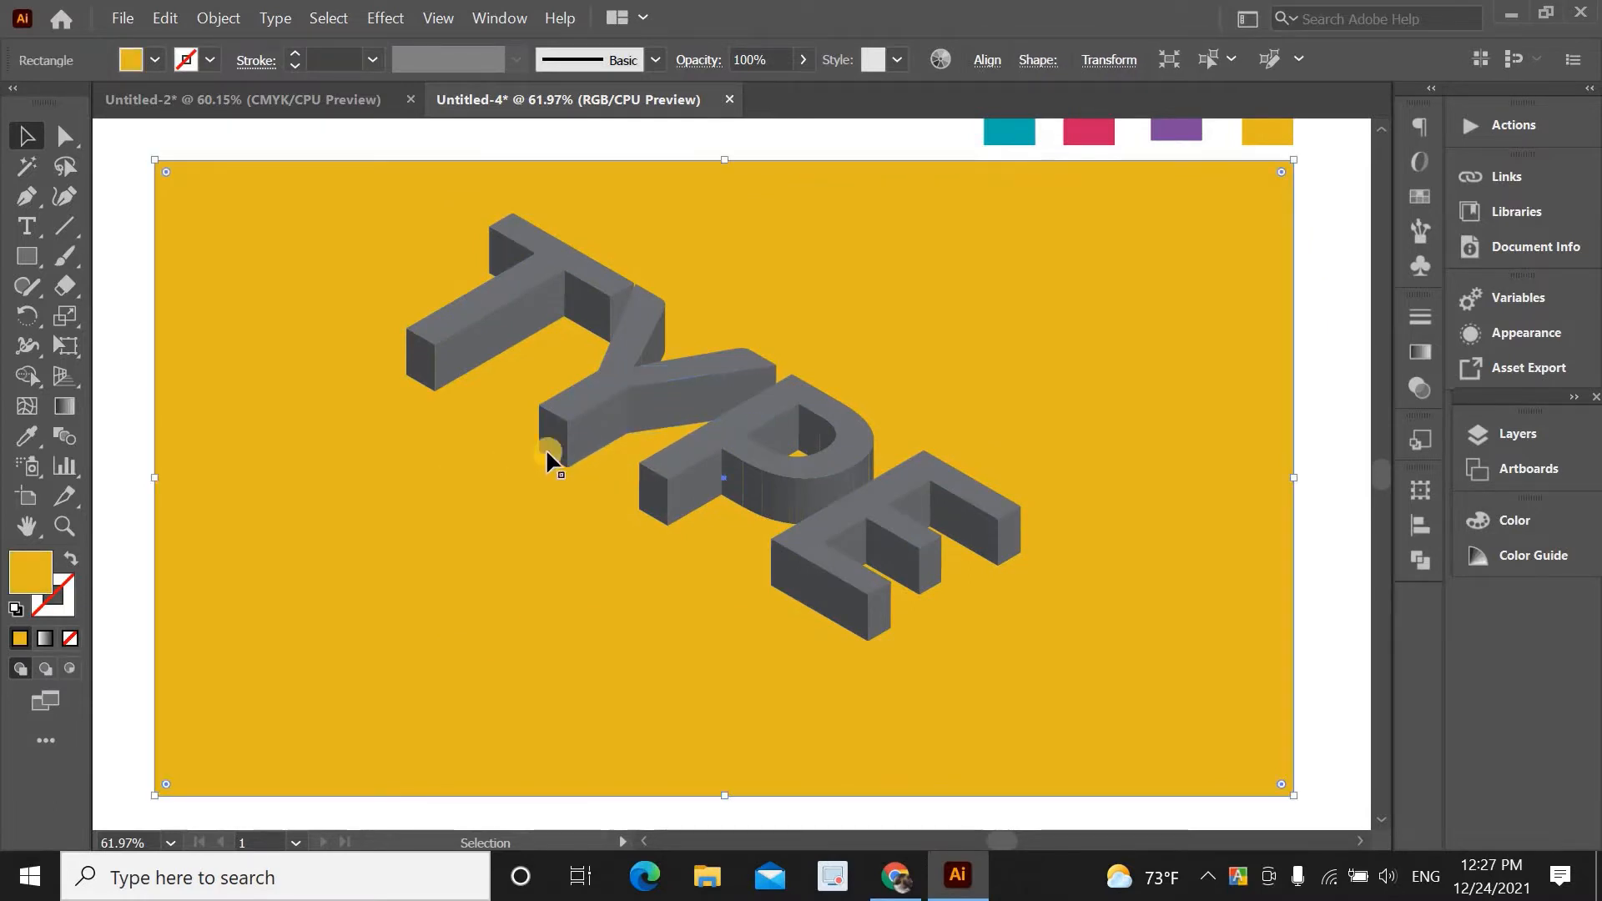
{"action": "left_click", "coordinate": [581, 440]}
{"action": "left_click", "coordinate": [657, 397], "text": "shift"}
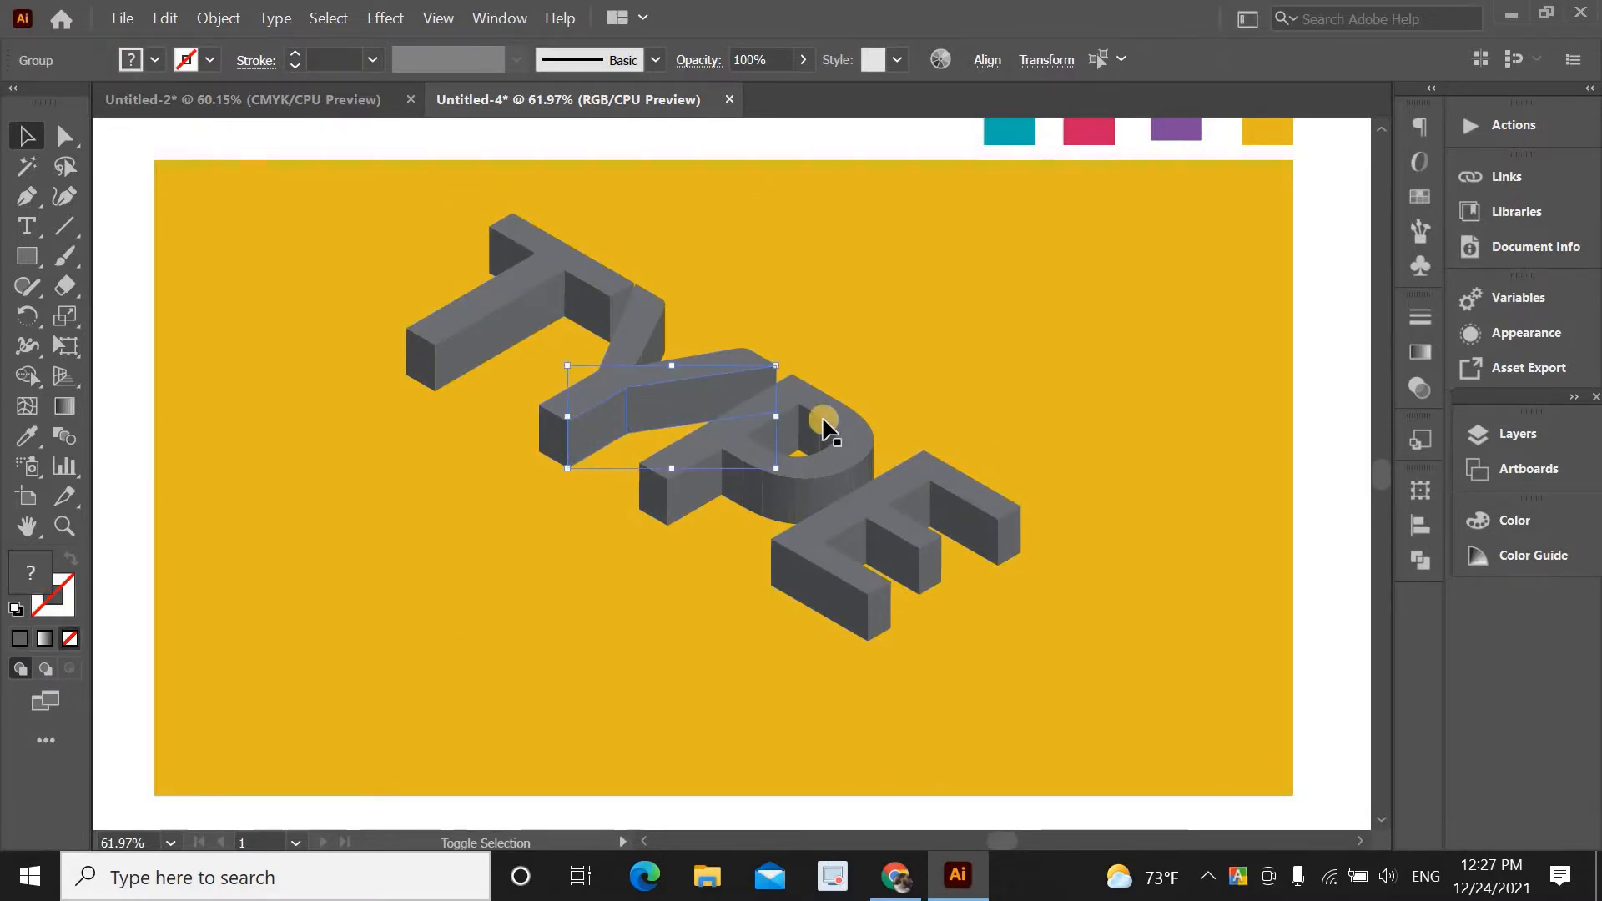
{"action": "left_click", "coordinate": [1422, 564]}
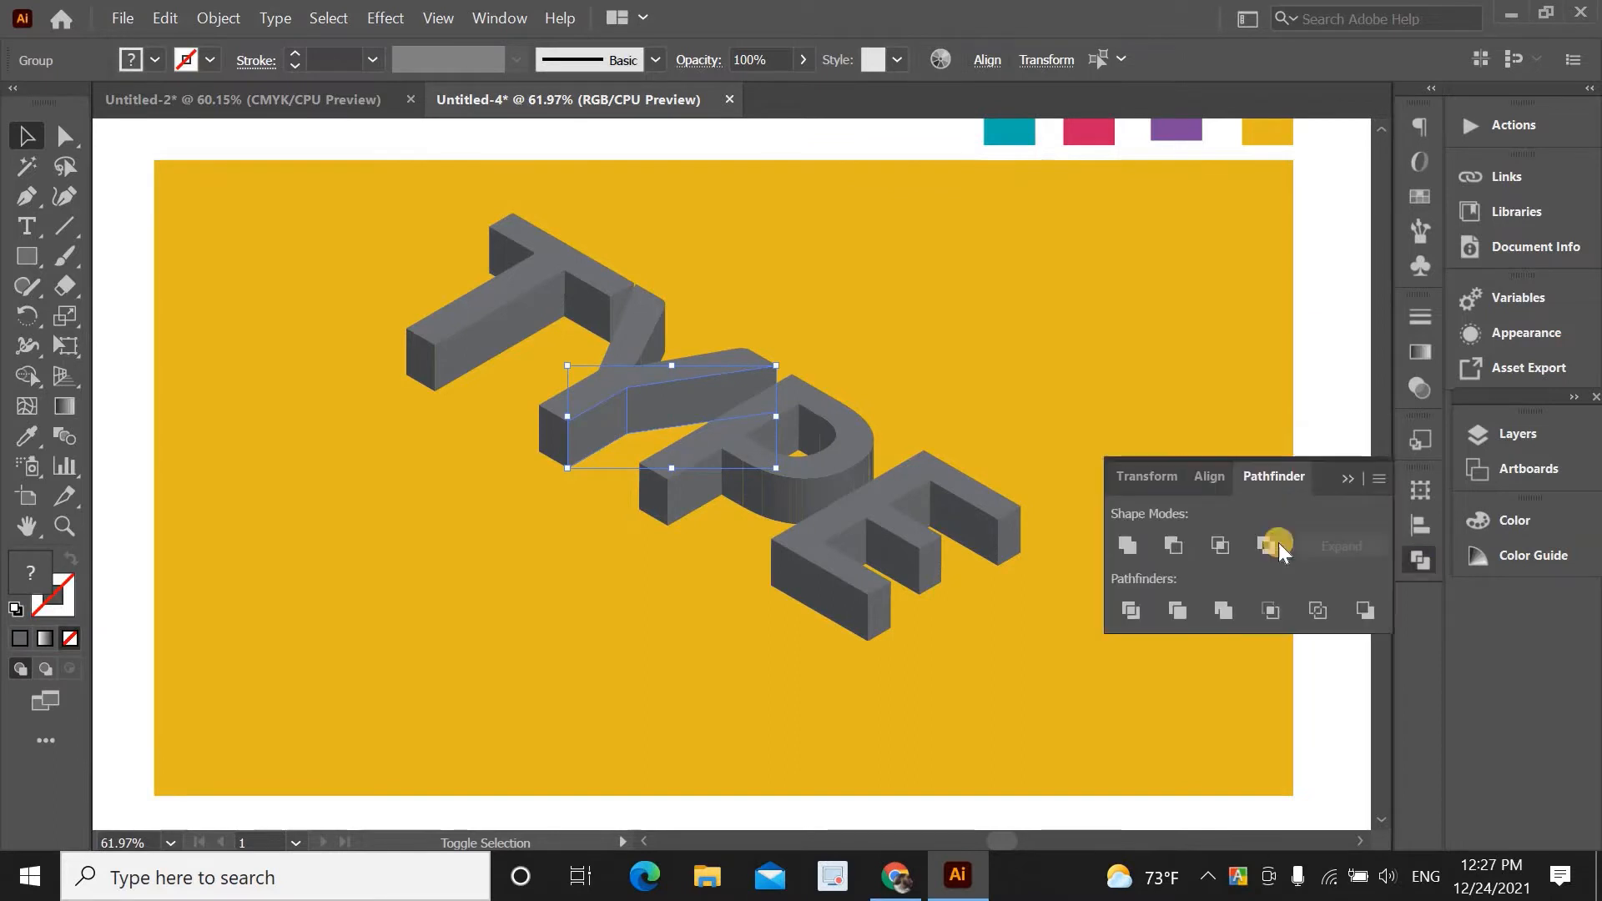
{"action": "left_click", "coordinate": [1128, 542]}
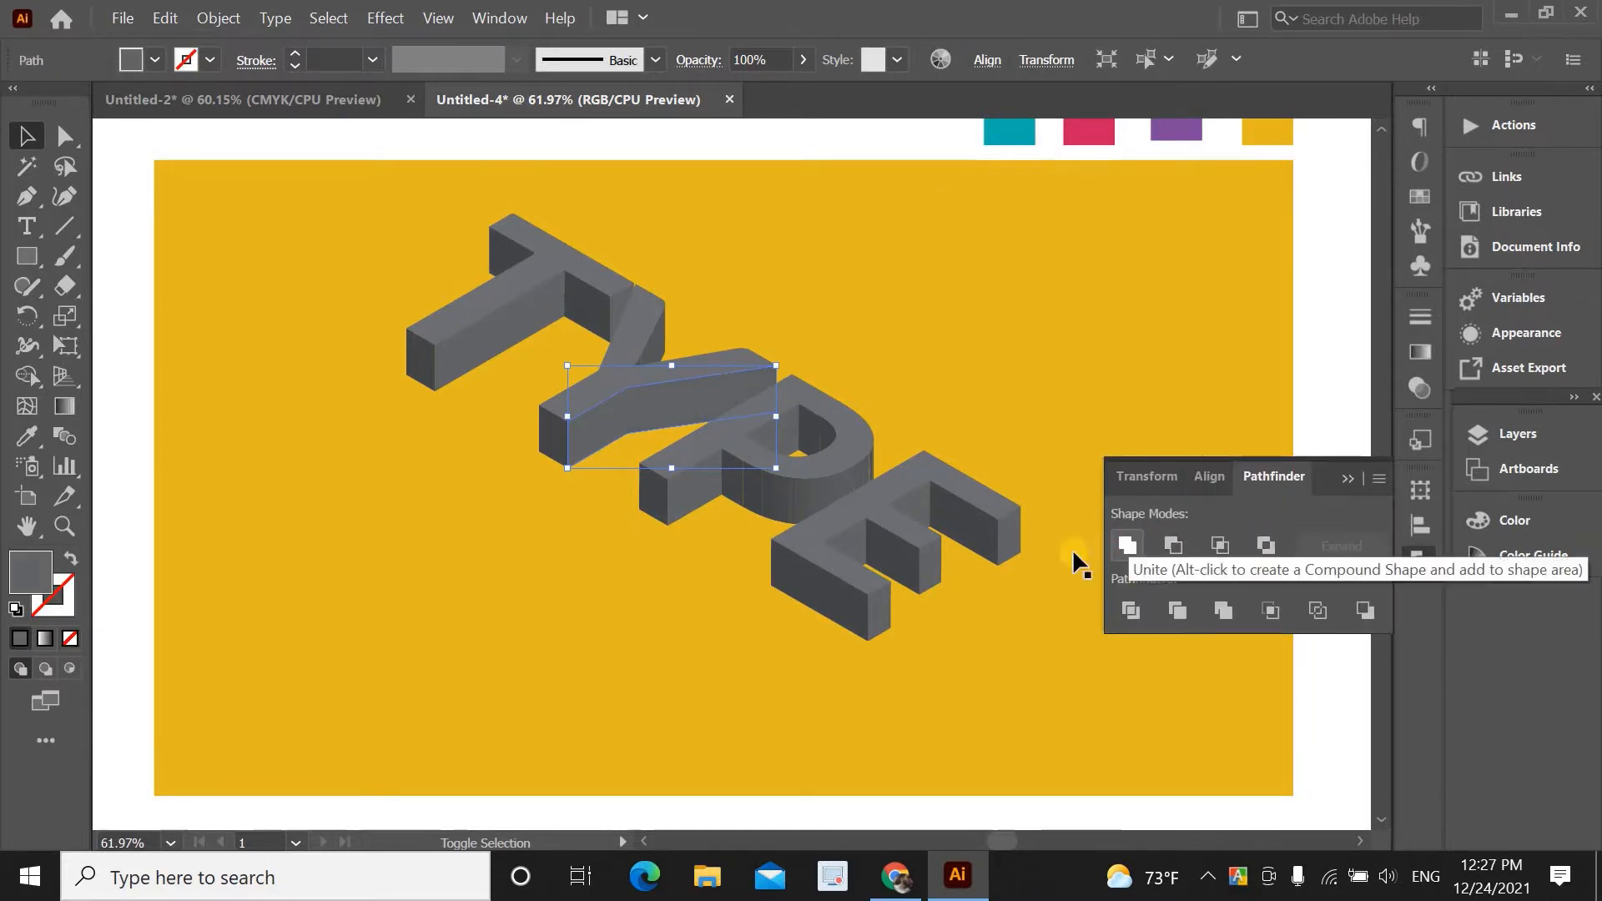
{"action": "left_click", "coordinate": [477, 334]}
{"action": "left_click", "coordinate": [477, 328]}
{"action": "left_click", "coordinate": [444, 469]}
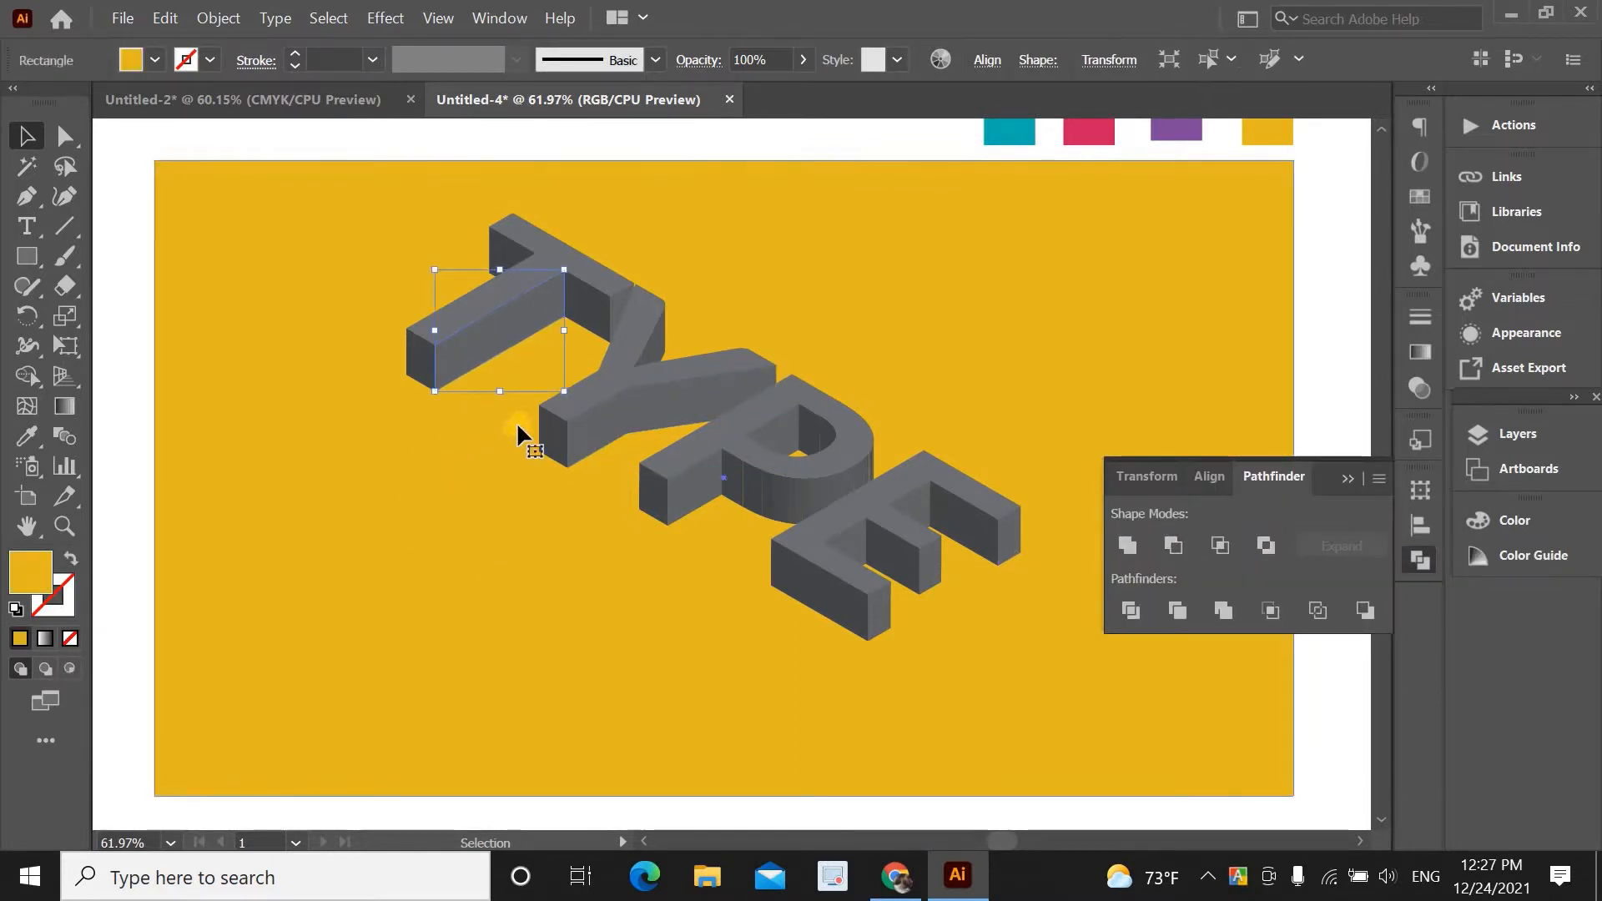
{"action": "left_click", "coordinate": [680, 492]}
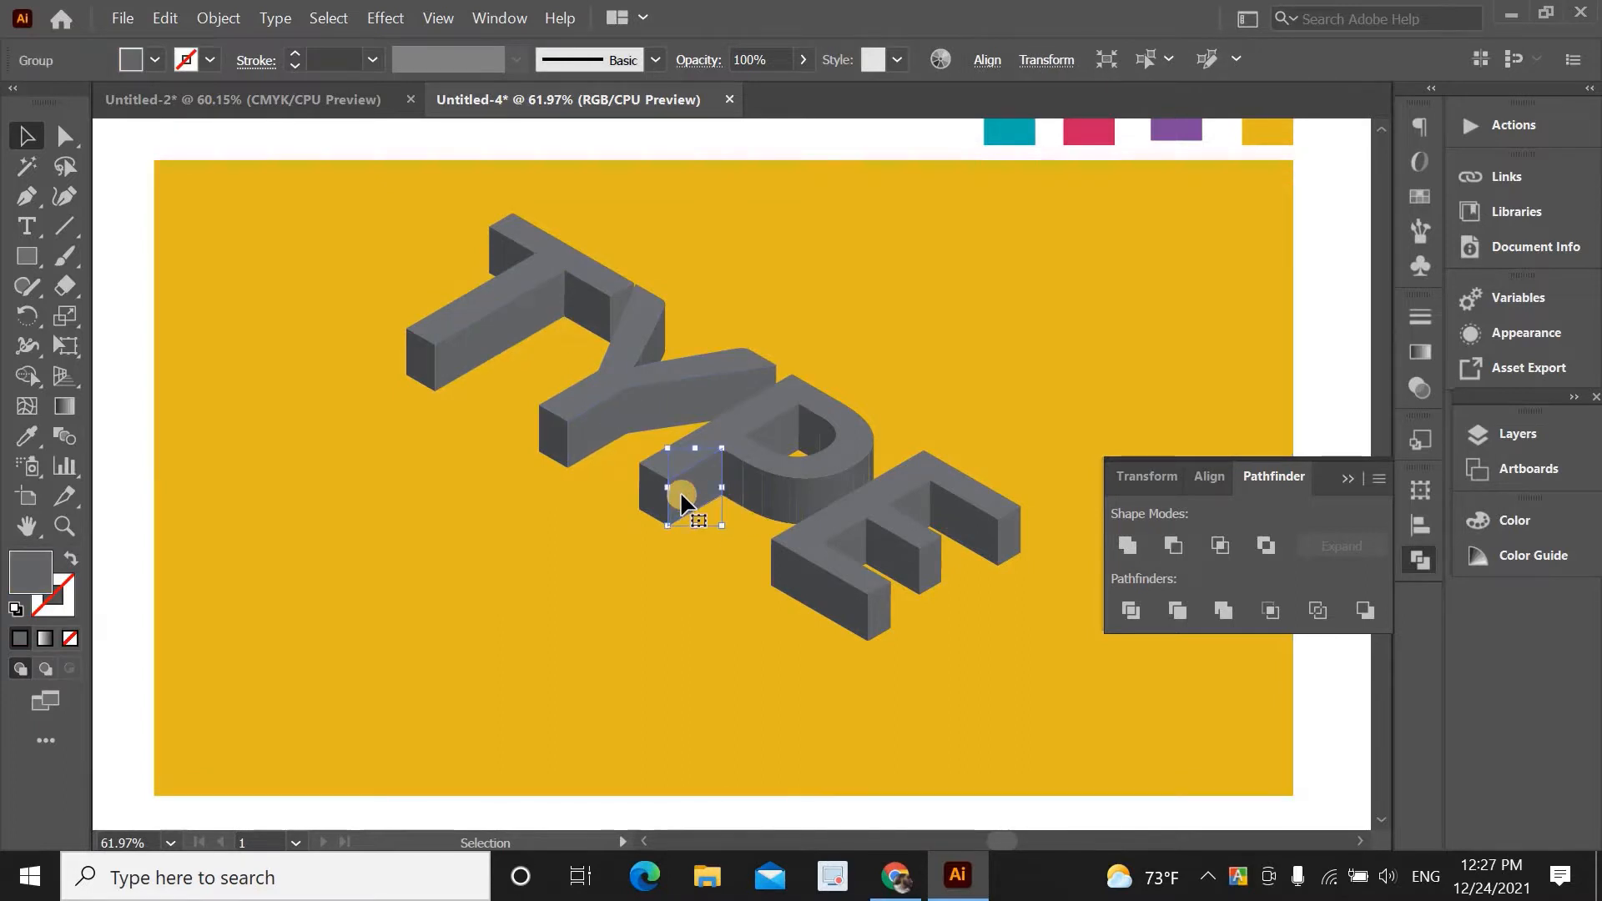
{"action": "left_click", "coordinate": [726, 498], "text": "shift"}
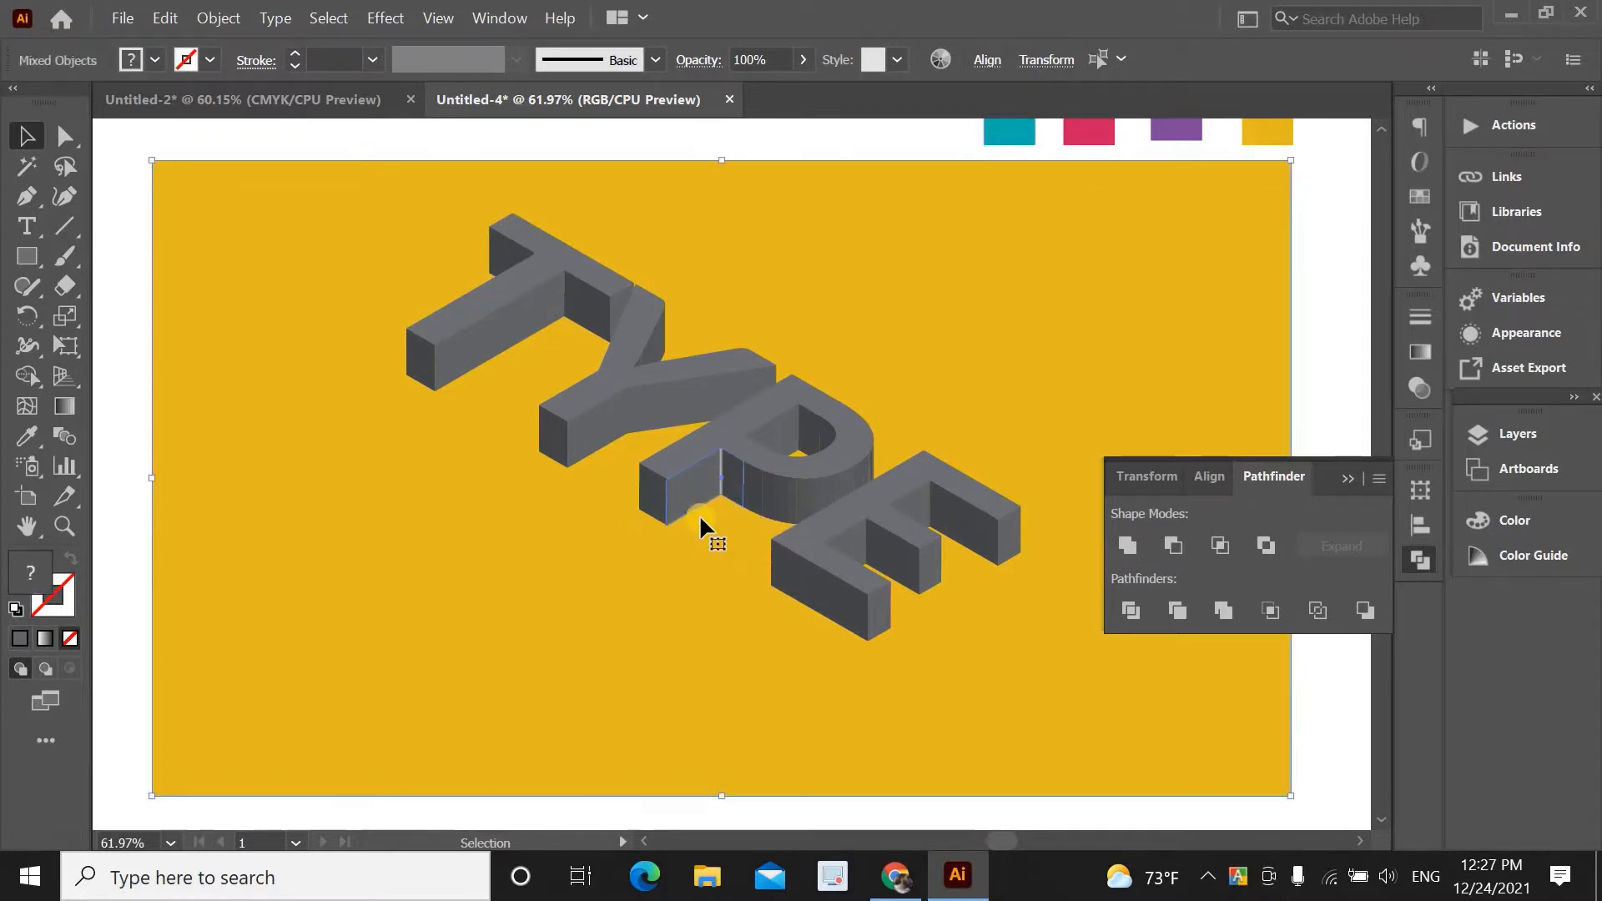
{"action": "left_click", "coordinate": [700, 517]}
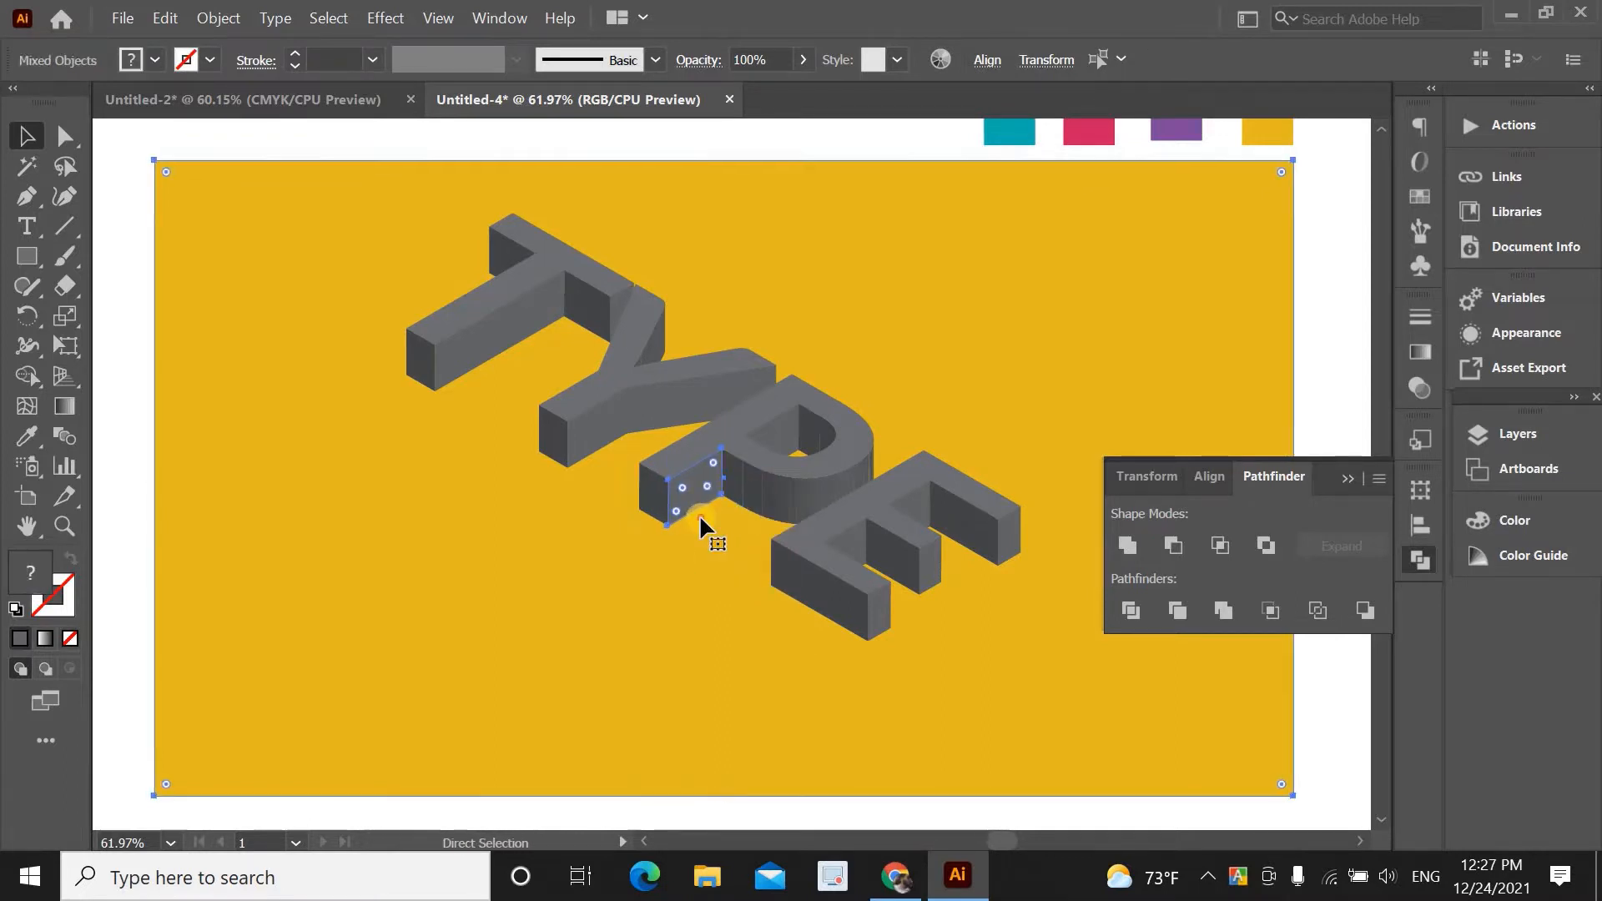
Select all the segments of the P's curved outer side and unite them into one shape
{"action": "left_click", "coordinate": [739, 488]}
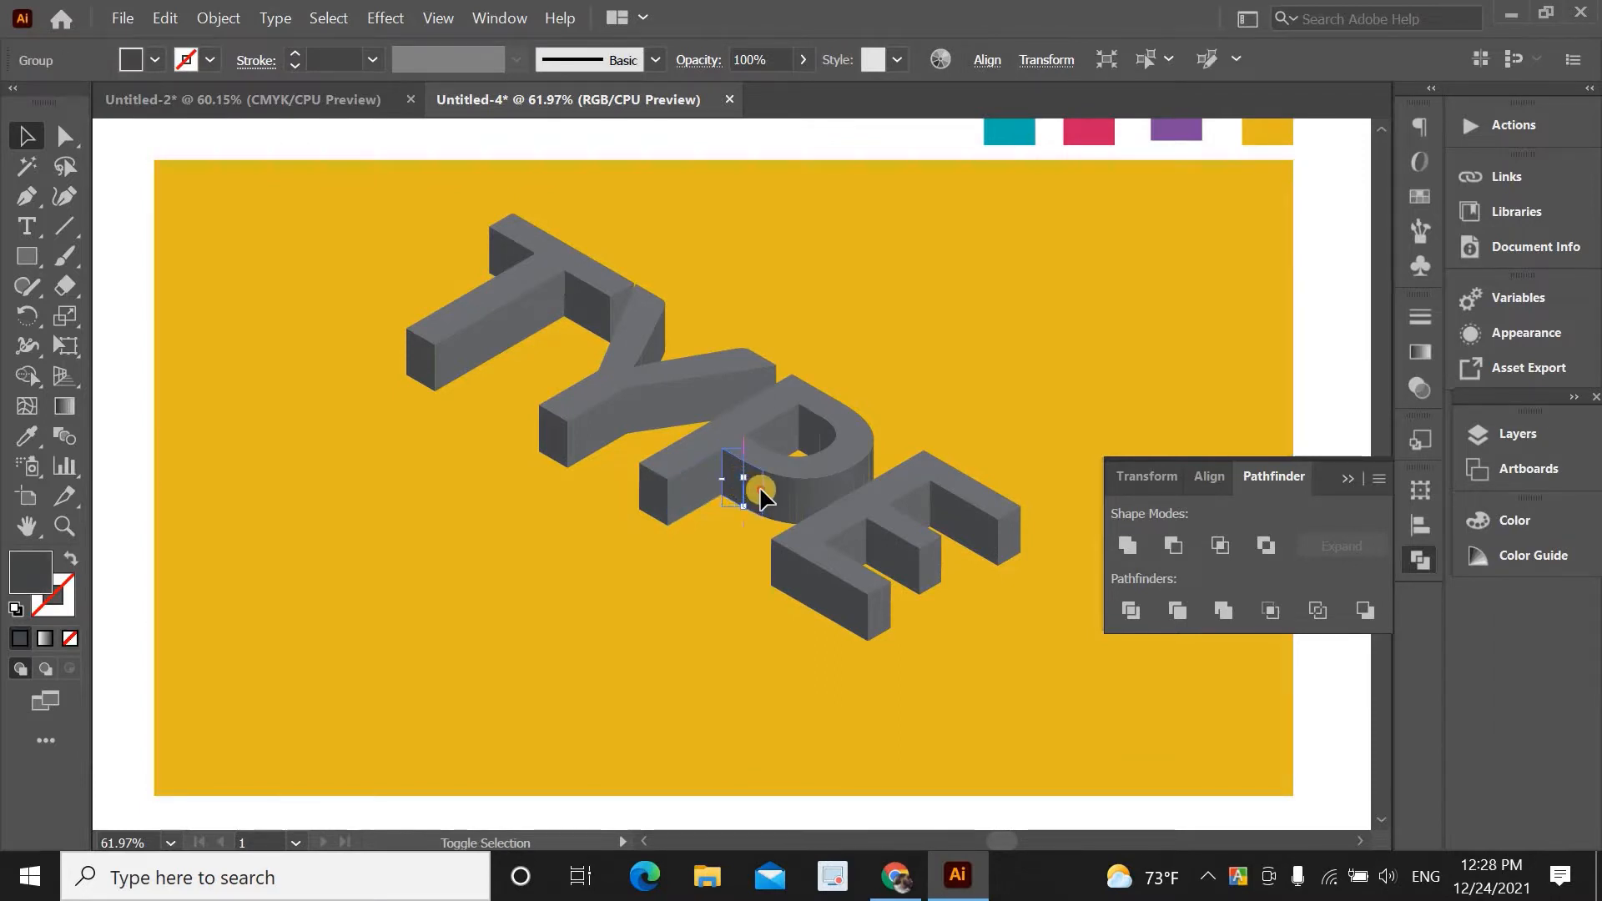
{"action": "left_click", "coordinate": [760, 490], "text": "shift"}
{"action": "left_click", "coordinate": [870, 464], "text": "shift"}
{"action": "left_click", "coordinate": [843, 473]}
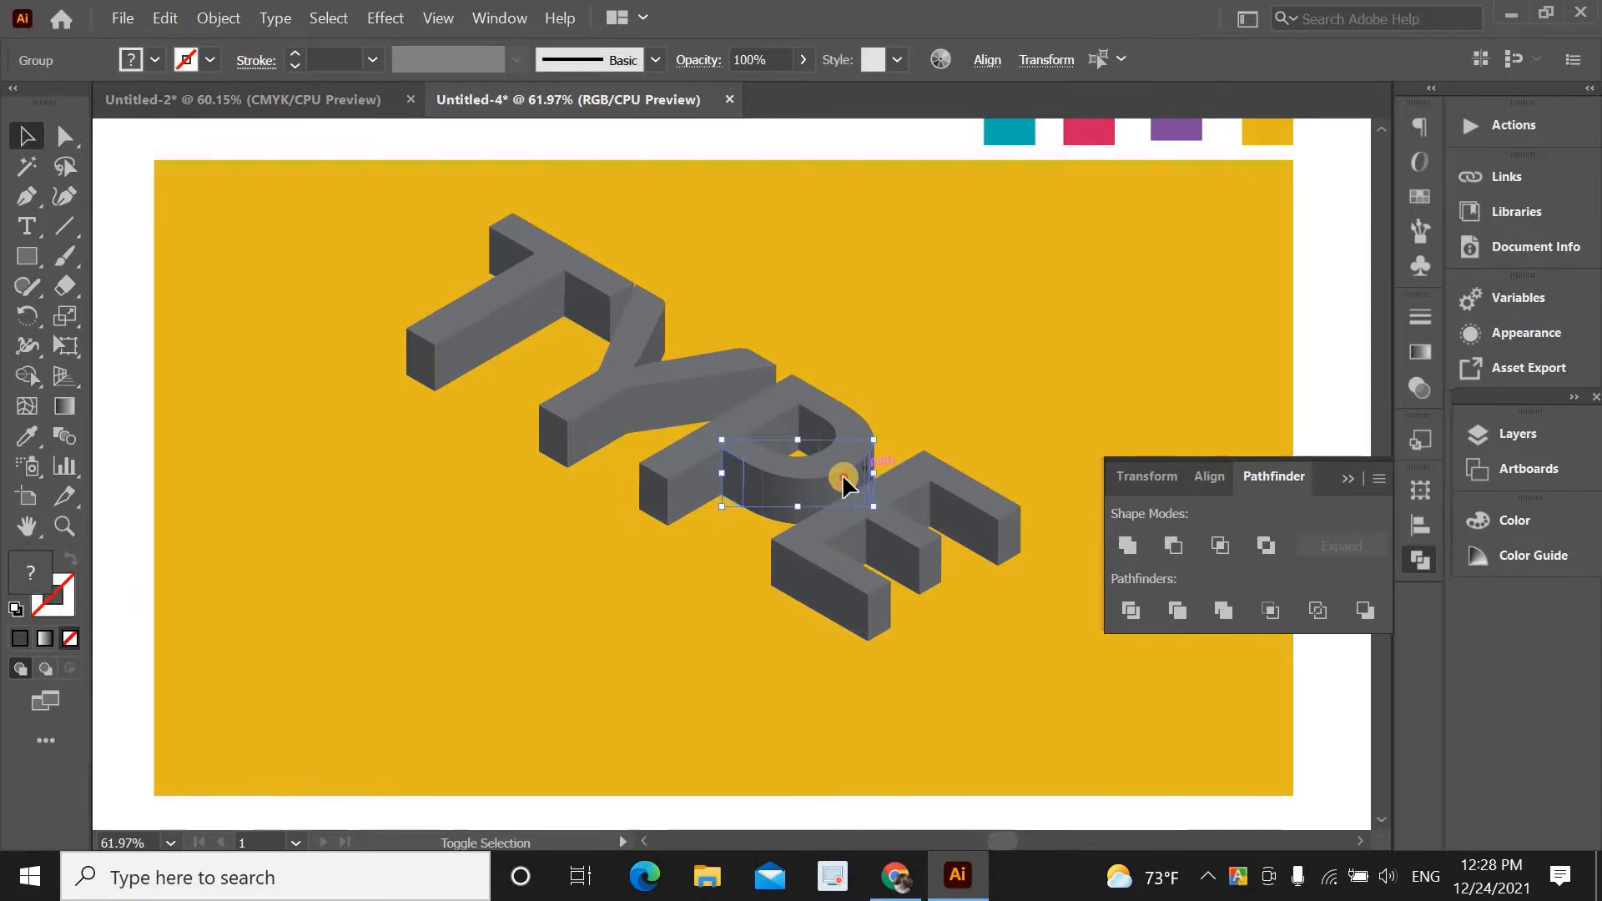
{"action": "left_click", "coordinate": [1127, 545]}
Lock the large yellow background rectangle
{"action": "left_click", "coordinate": [948, 620]}
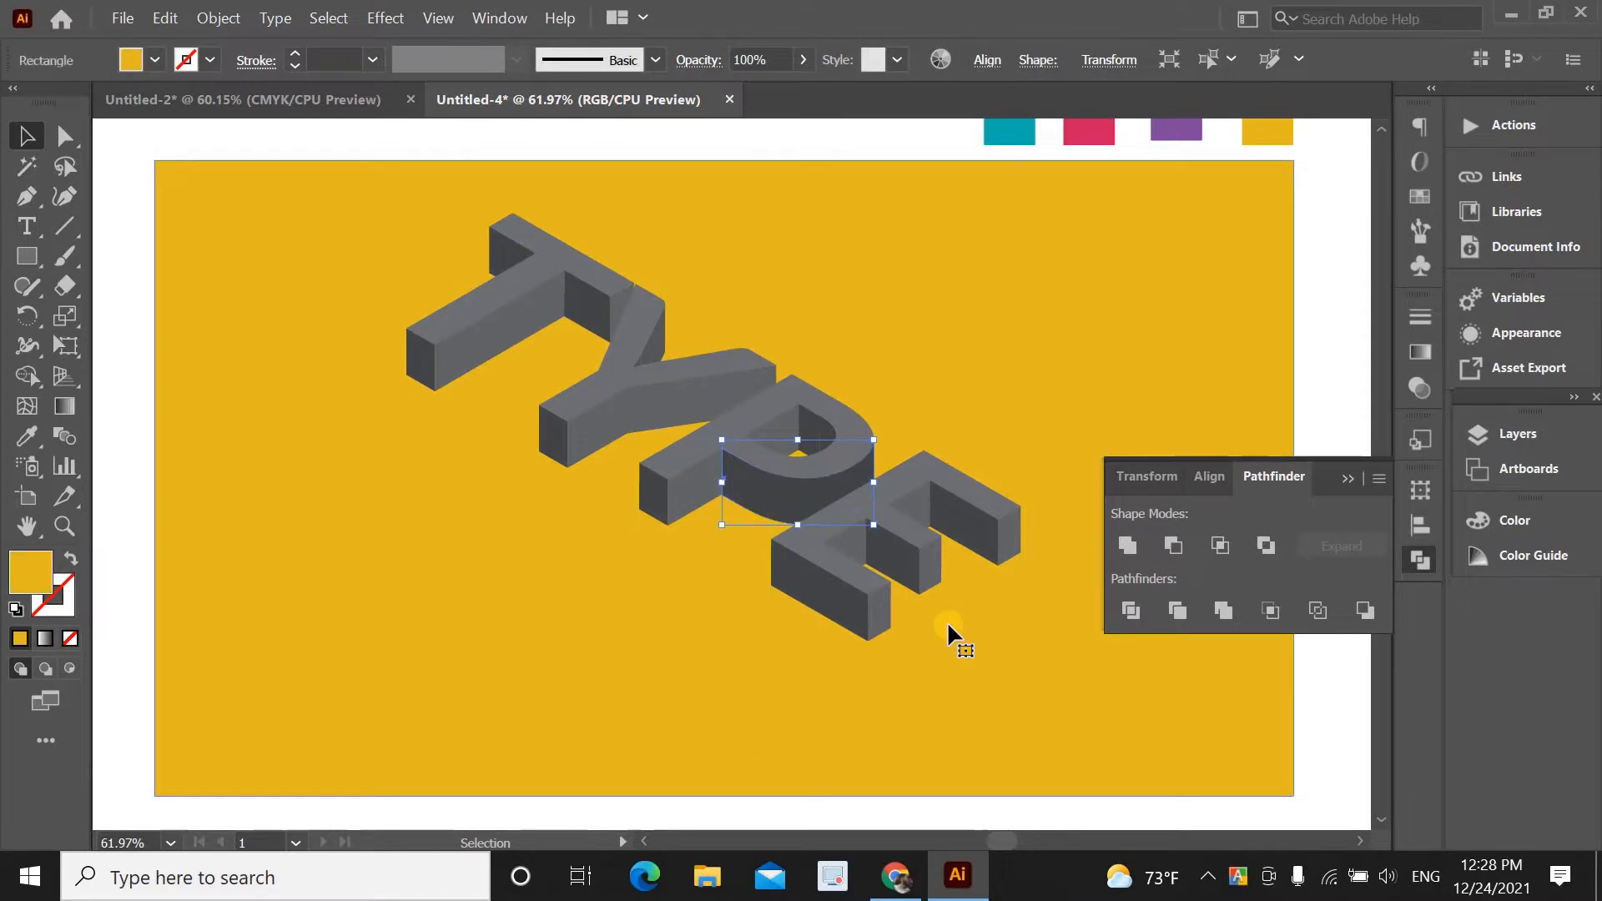
{"action": "key", "text": "ctrl+2"}
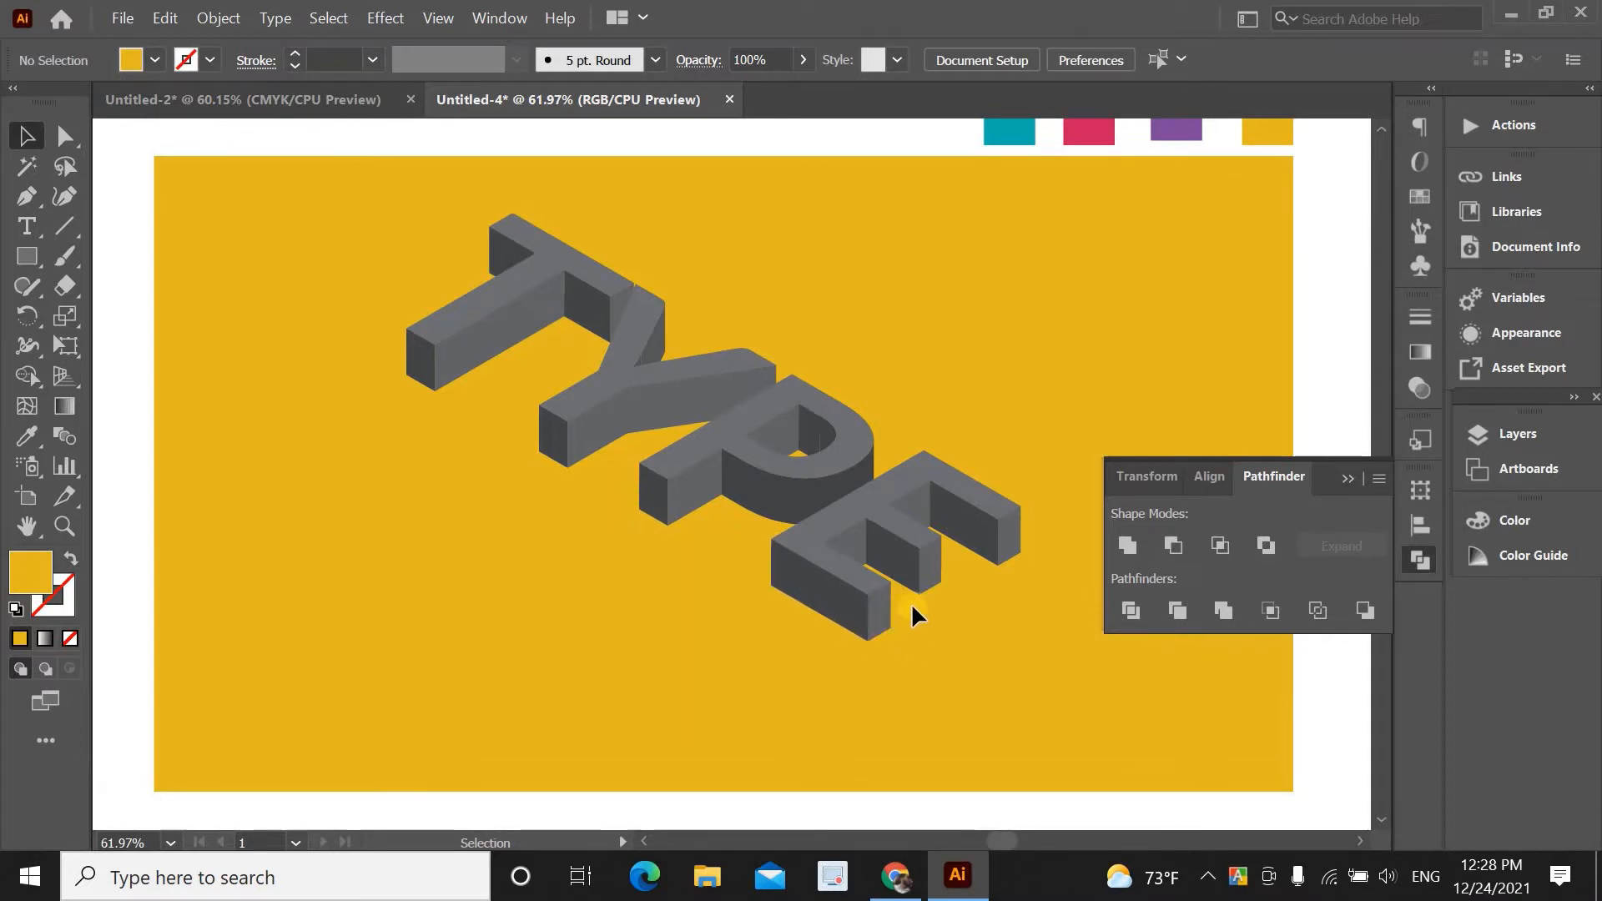
Apply Pathfinder Unite to the end faces of the E's lower and middle arms, one at a time
{"action": "left_click", "coordinate": [868, 627]}
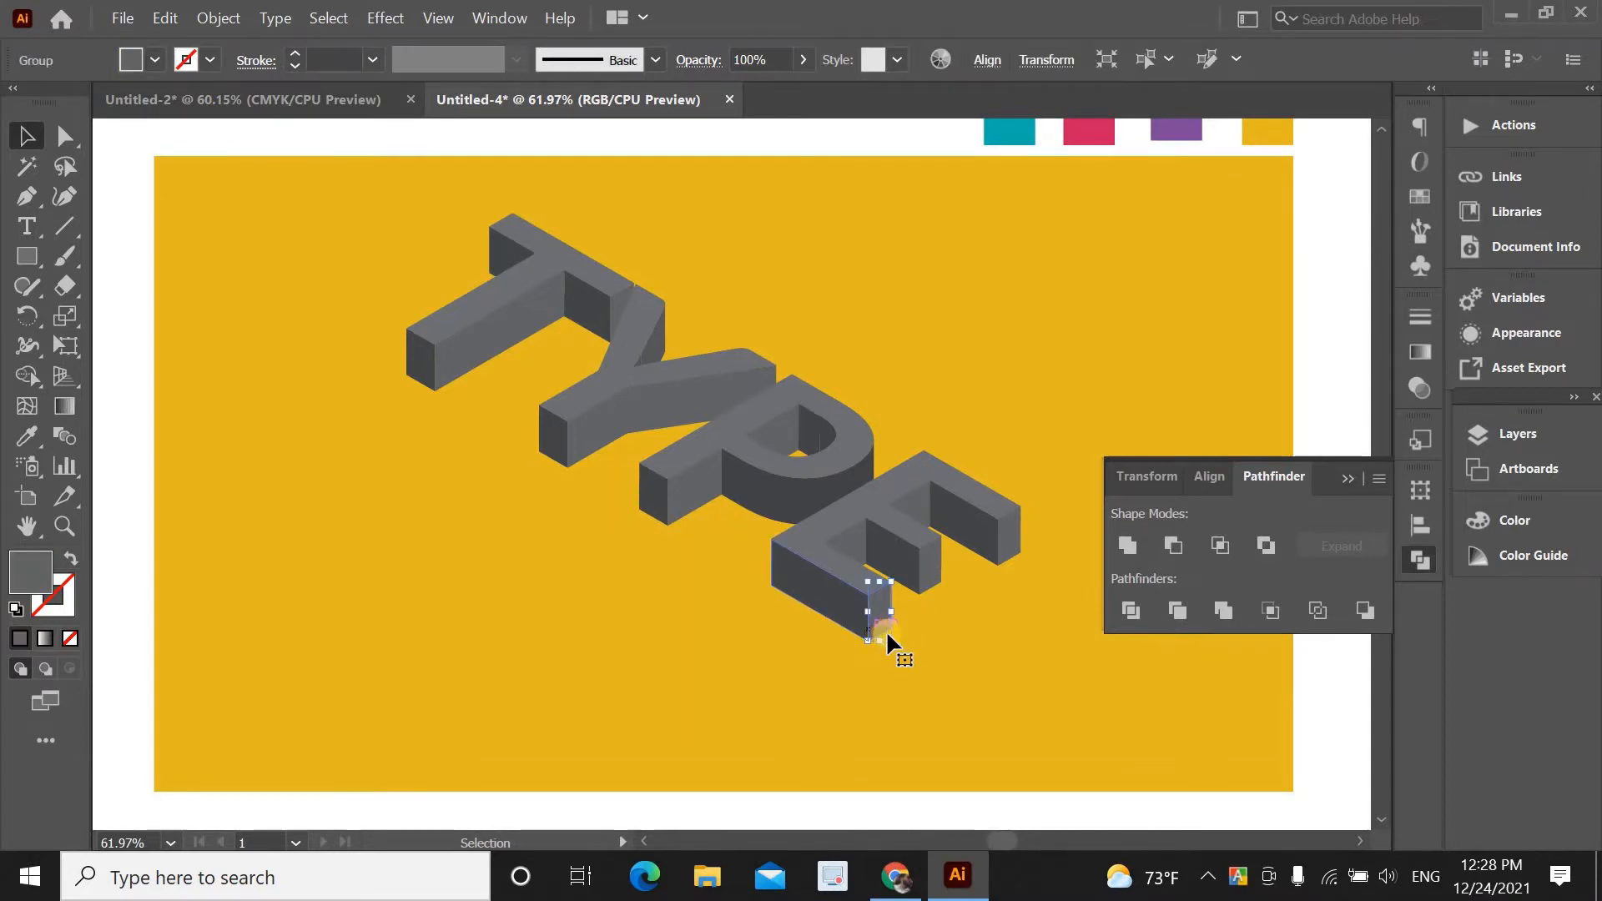
{"action": "left_click", "coordinate": [1121, 543]}
{"action": "left_click", "coordinate": [968, 583]}
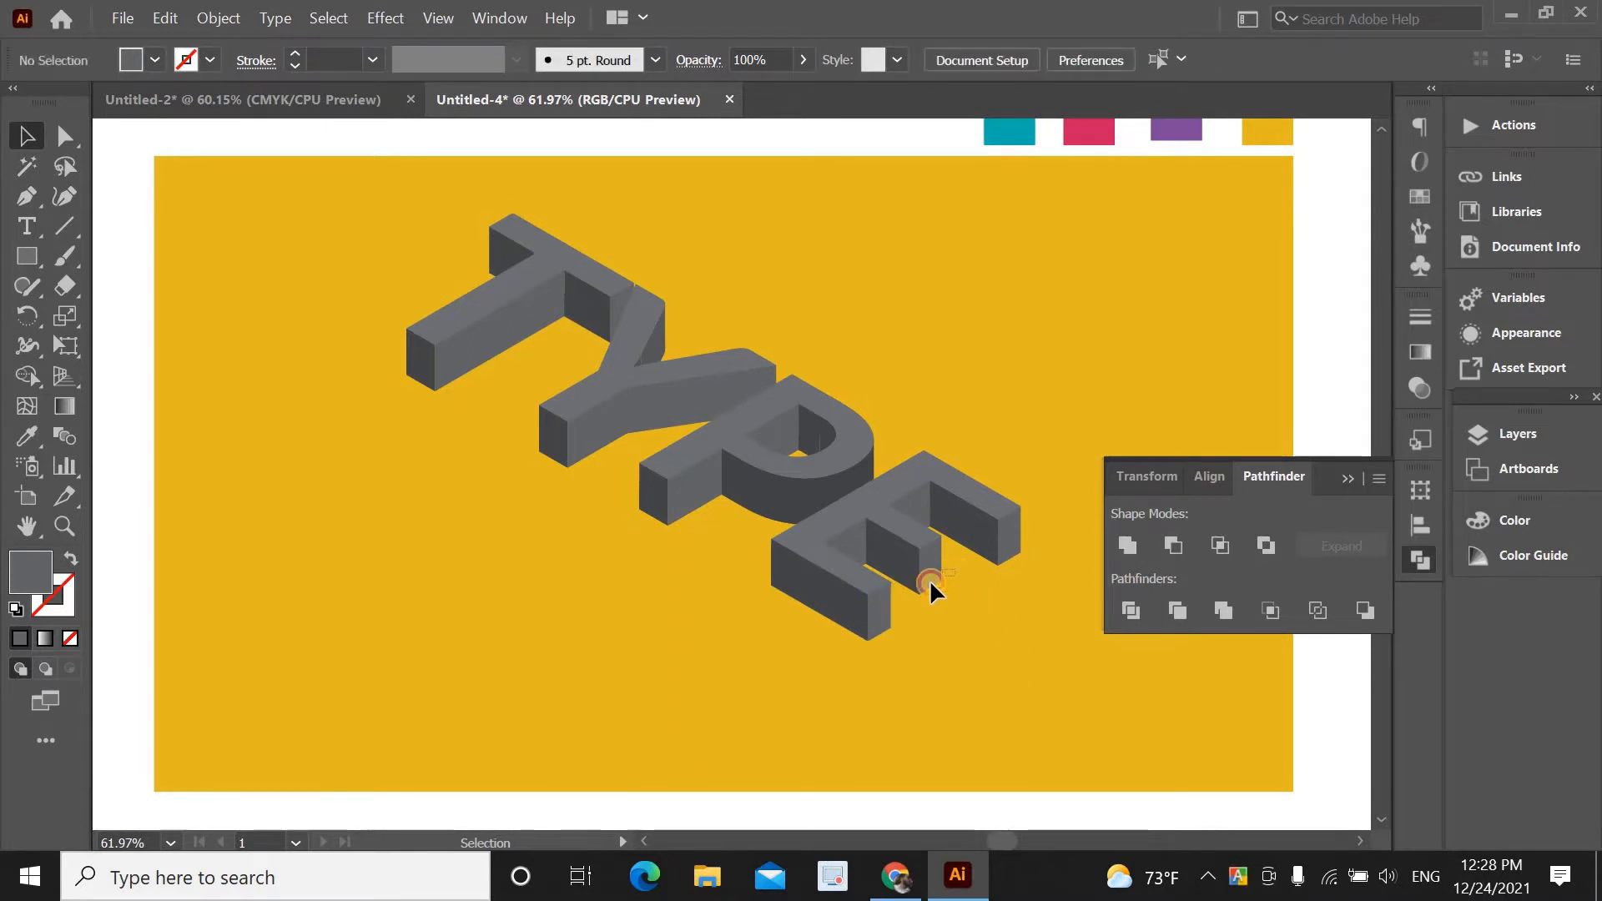
{"action": "left_click", "coordinate": [933, 592]}
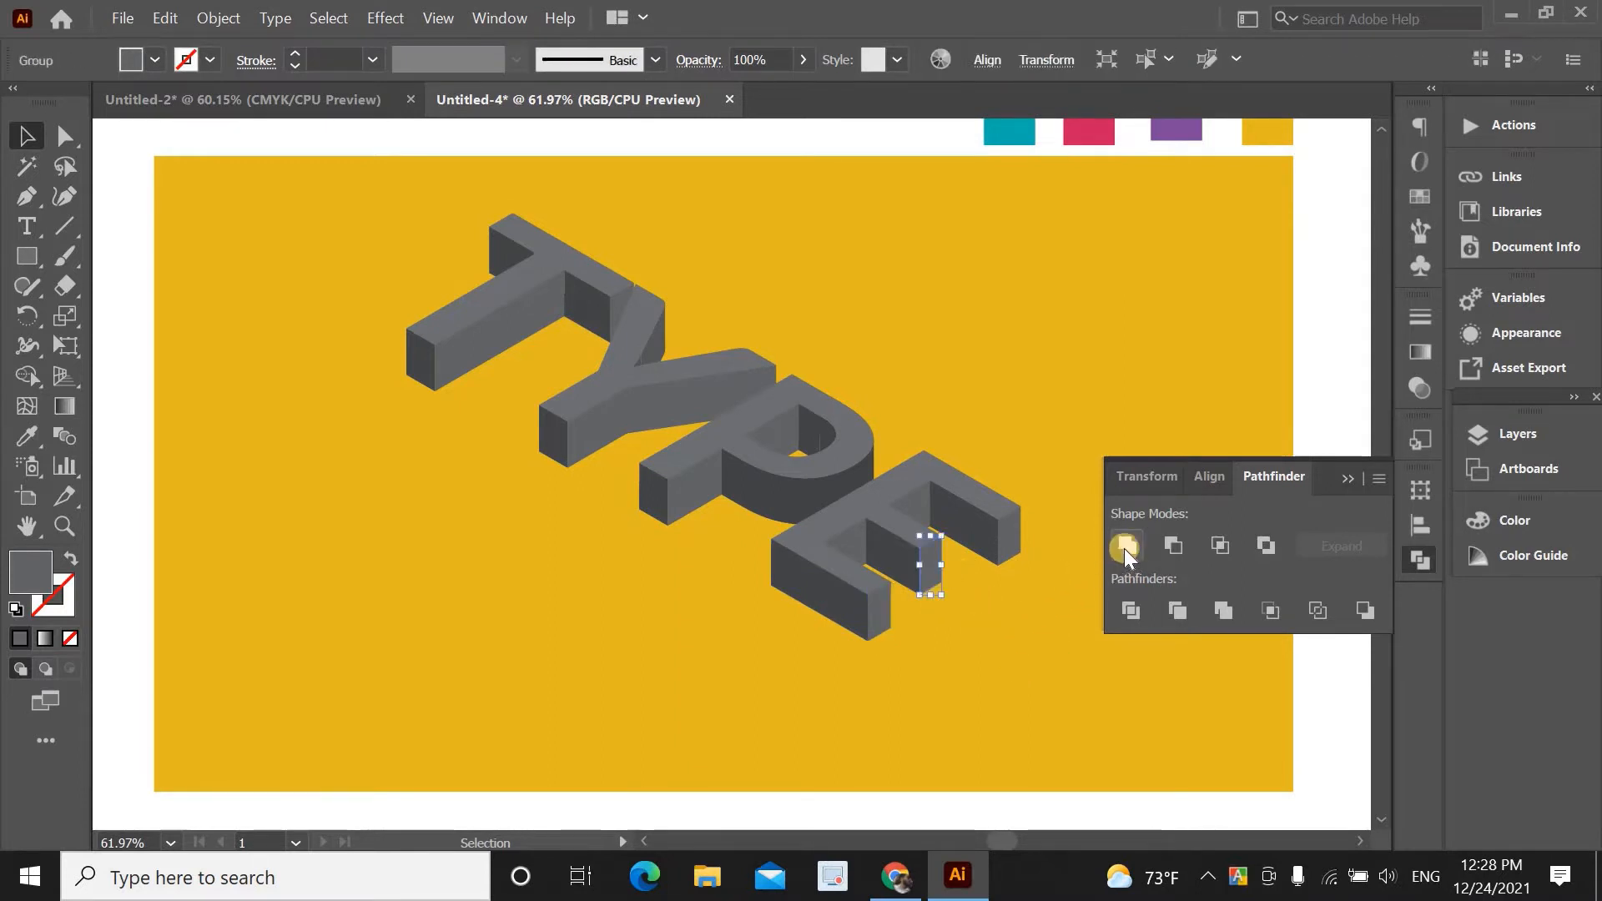
{"action": "left_click", "coordinate": [1127, 545]}
{"action": "left_click", "coordinate": [1027, 603]}
{"action": "left_click", "coordinate": [979, 536]}
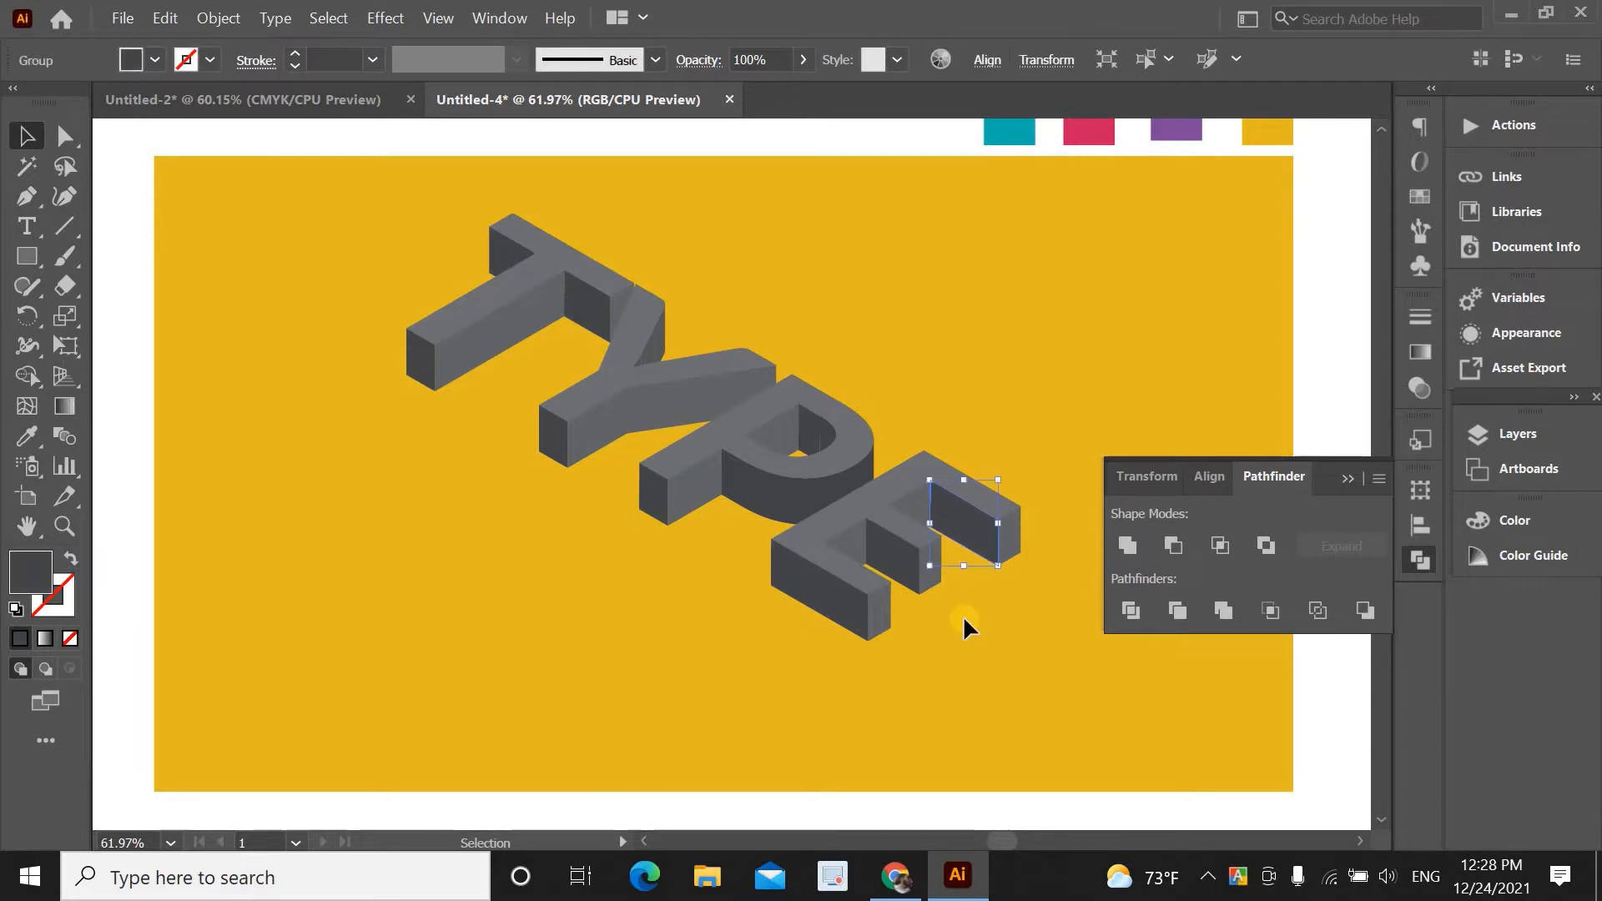
{"action": "left_click", "coordinate": [958, 583]}
{"action": "left_click", "coordinate": [911, 498]}
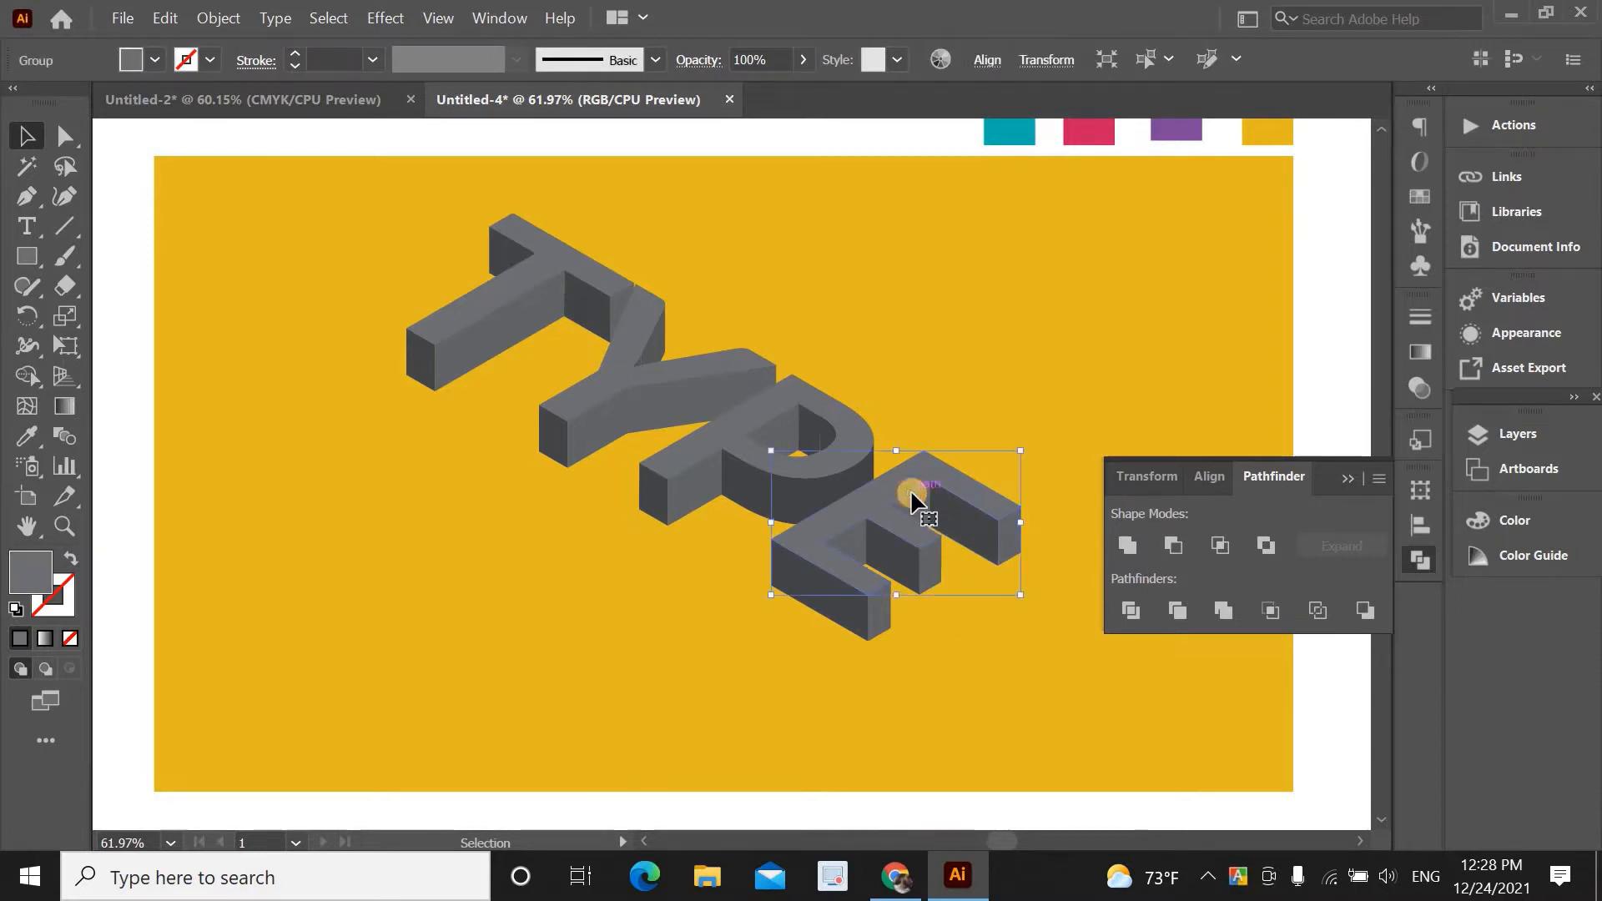
{"action": "left_click", "coordinate": [952, 586]}
Unite the segments of the curved inner wall in the P's counter into one shape with Pathfinder
{"action": "left_click", "coordinate": [821, 424]}
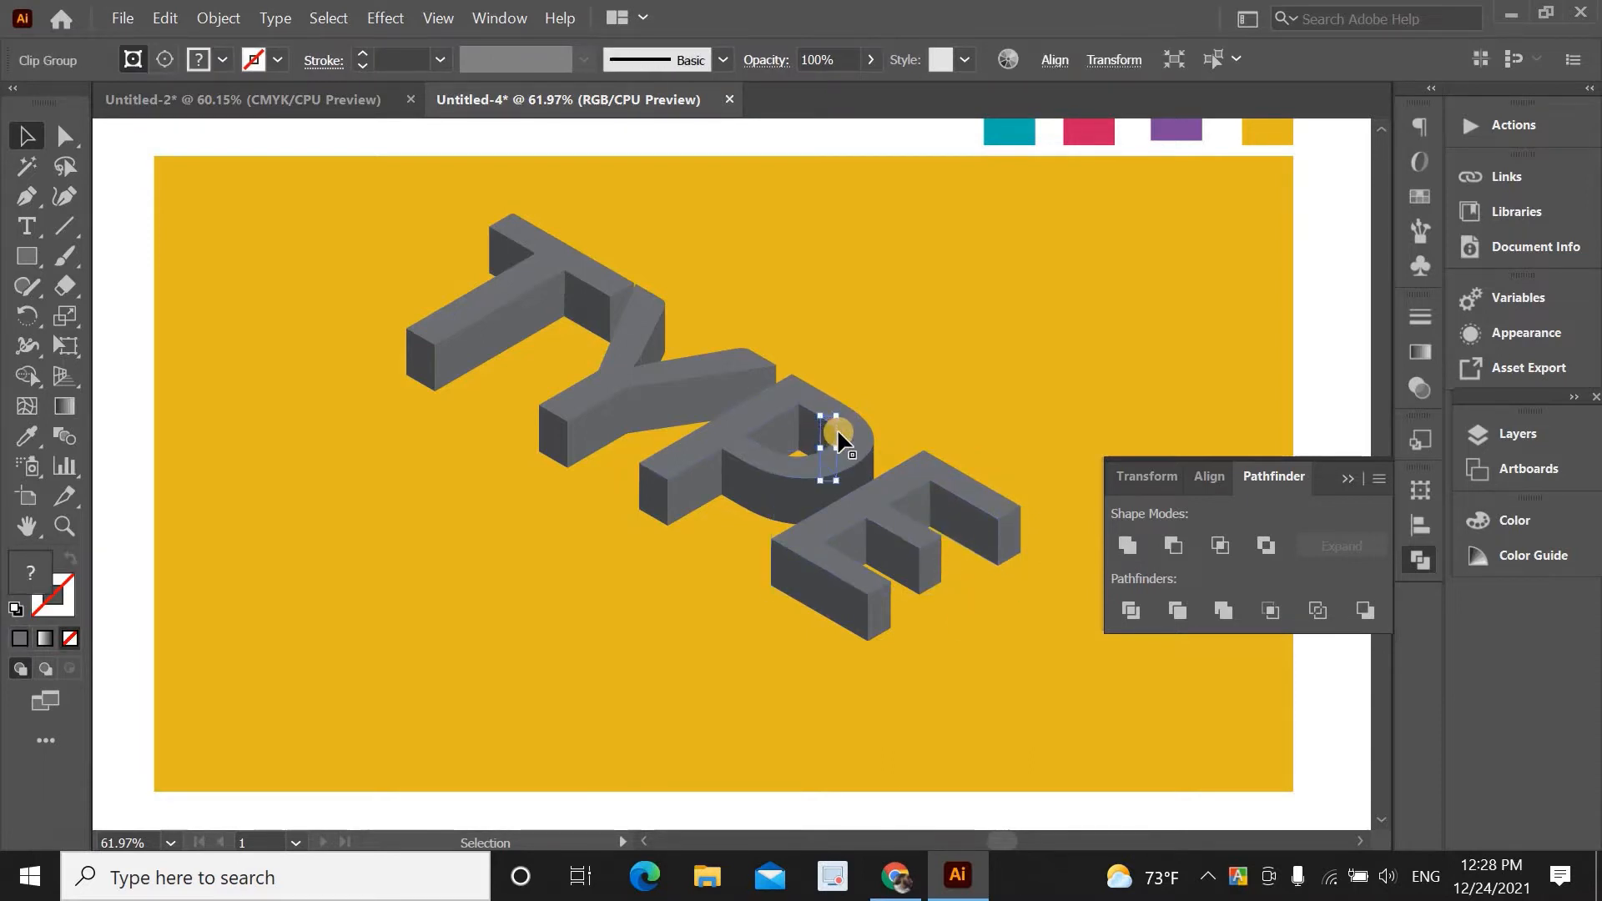
{"action": "left_click", "coordinate": [810, 425], "text": "shift"}
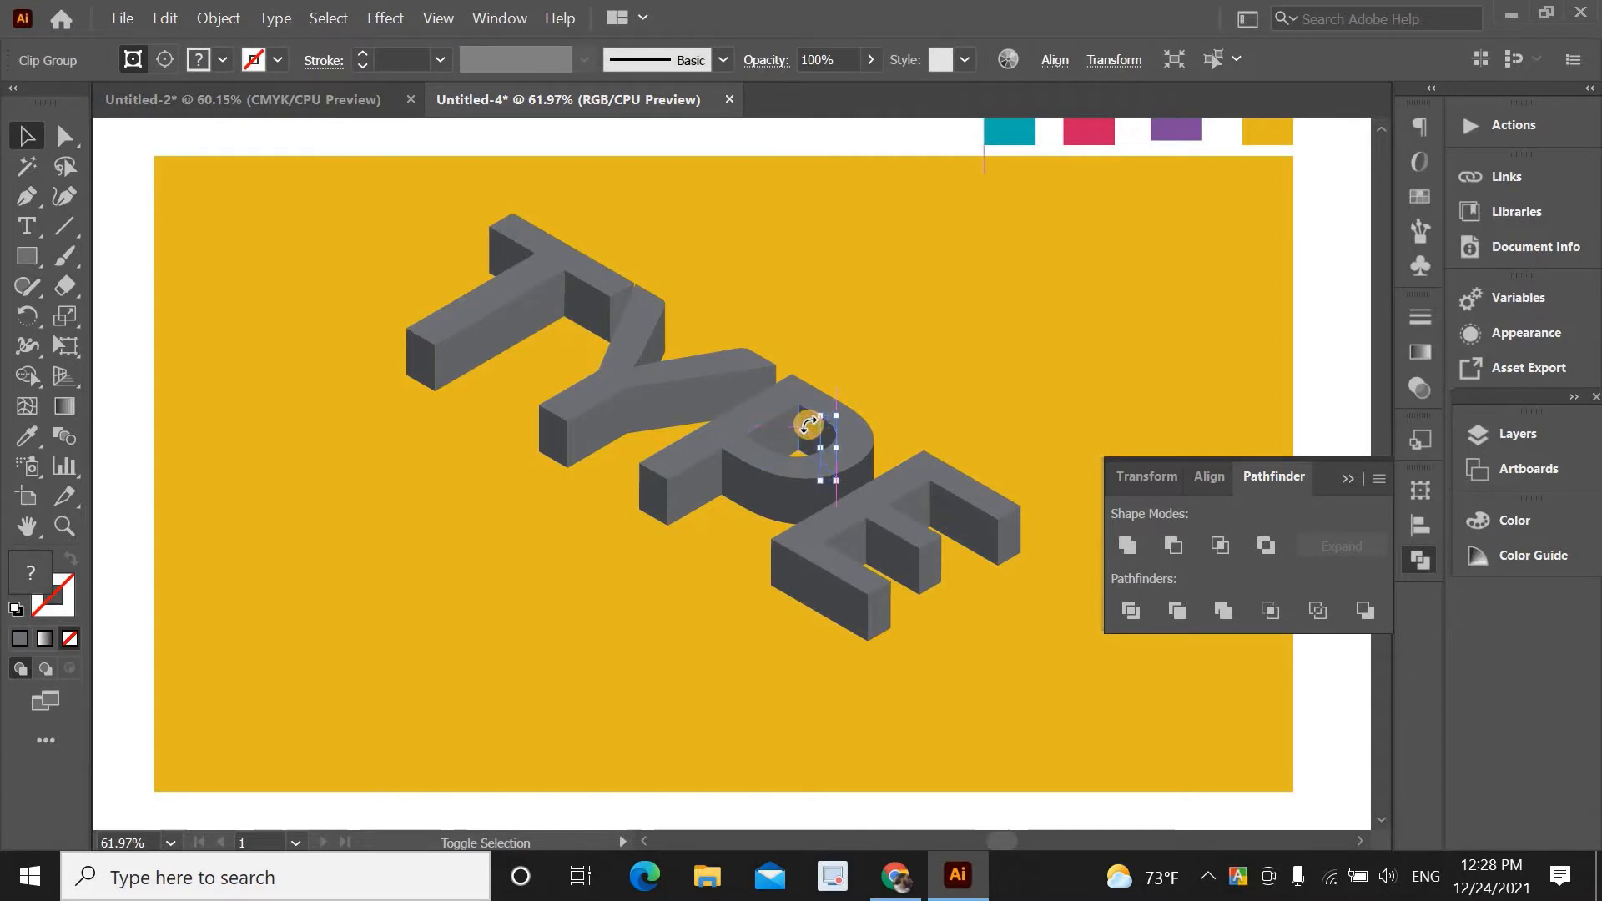
{"action": "left_click", "coordinate": [814, 433], "text": "shift"}
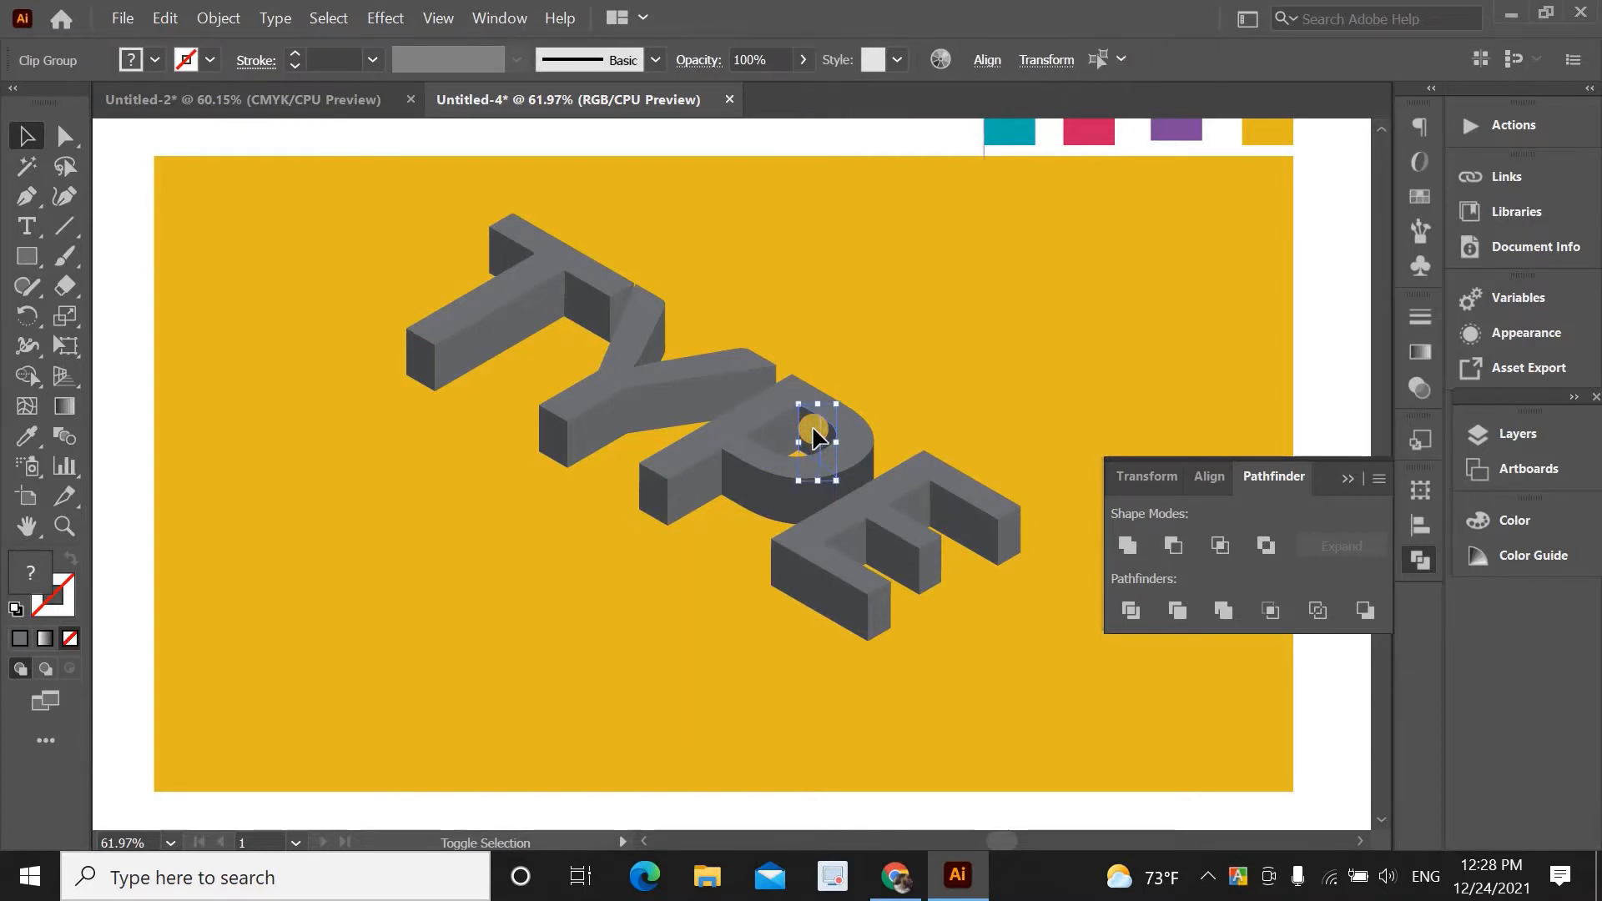
{"action": "left_click", "coordinate": [1127, 545]}
{"action": "left_click", "coordinate": [1049, 393]}
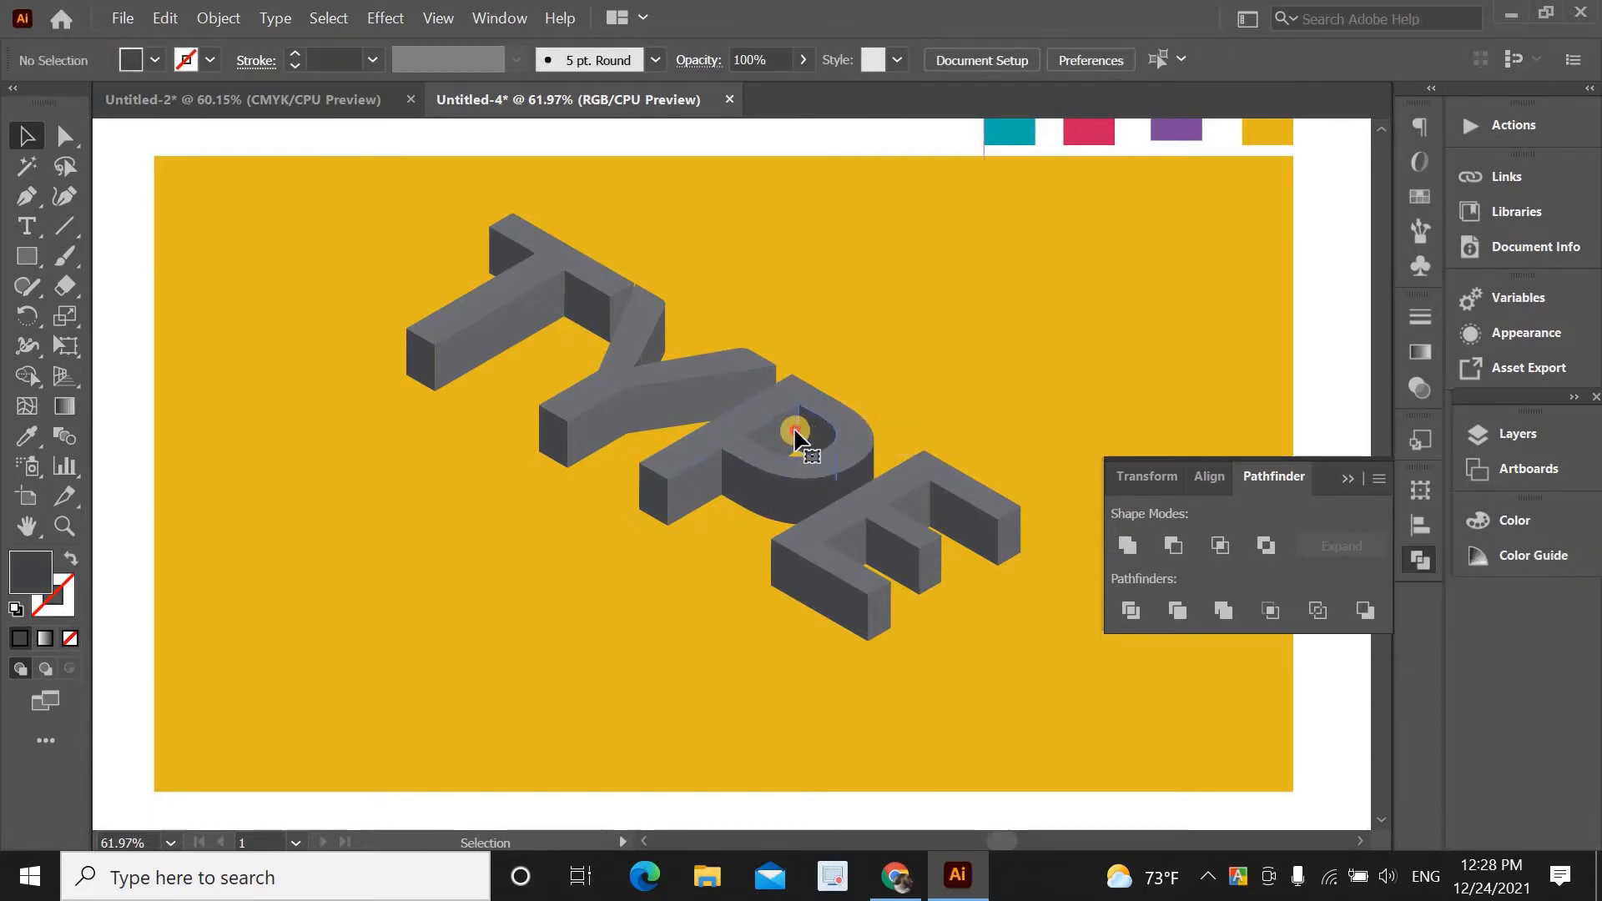
Check the faces of the P and Y for leftover split segments by selecting them one at a time
{"action": "left_click", "coordinate": [776, 444]}
{"action": "left_click", "coordinate": [707, 459]}
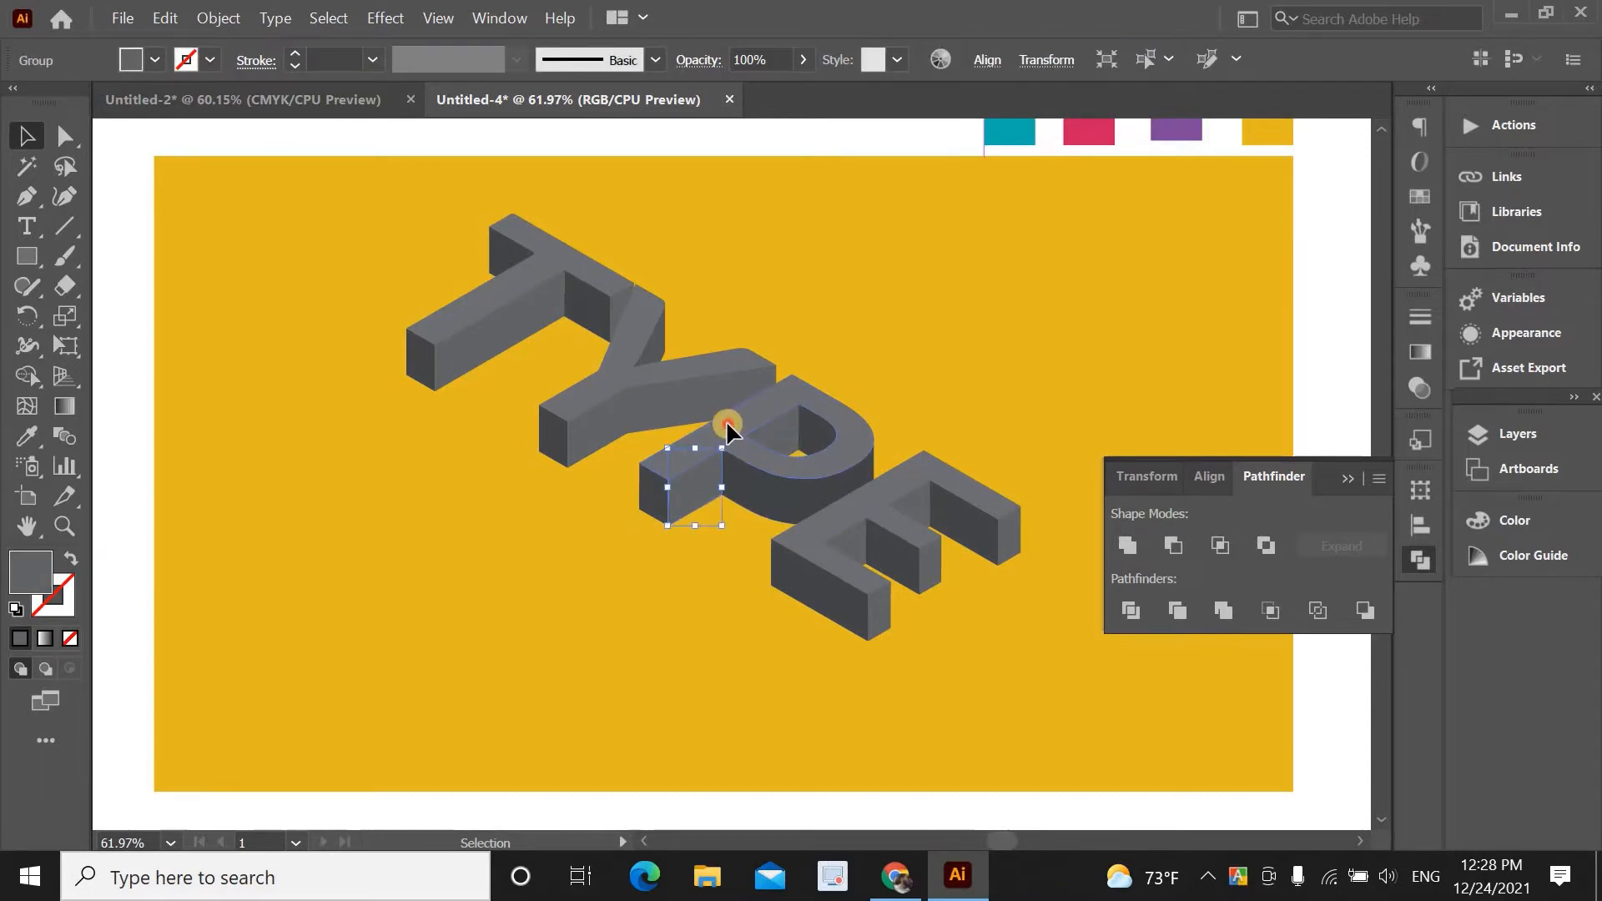
{"action": "left_click", "coordinate": [728, 423]}
{"action": "left_click", "coordinate": [822, 338]}
{"action": "left_click", "coordinate": [717, 391]}
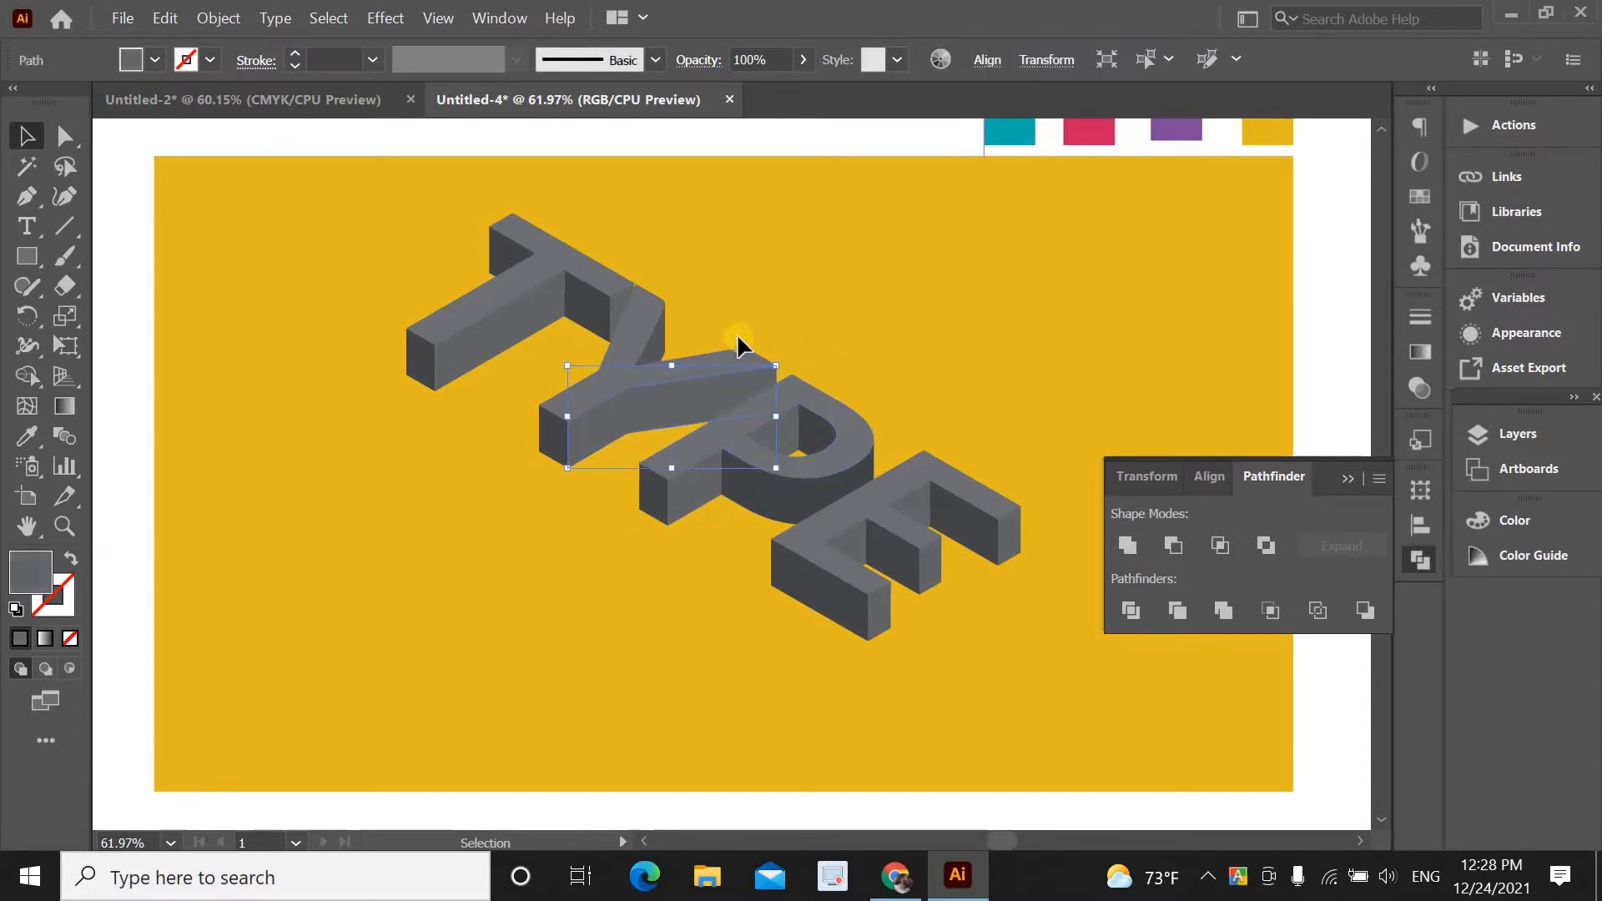
{"action": "left_click", "coordinate": [716, 329]}
{"action": "left_click", "coordinate": [660, 339]}
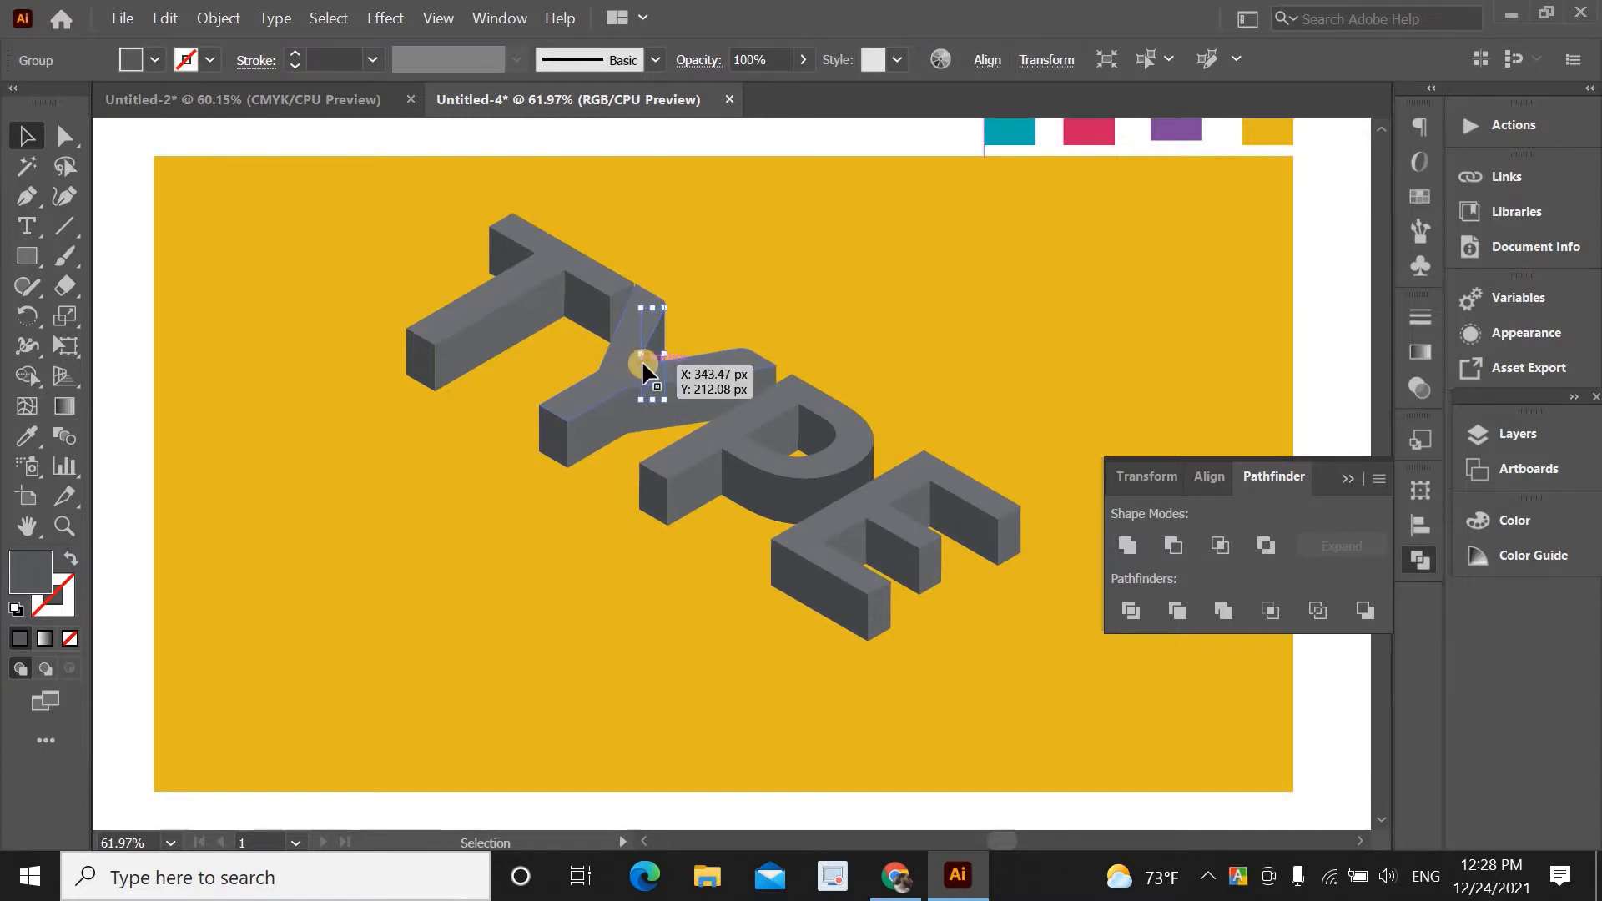
{"action": "left_click", "coordinate": [639, 359], "text": "shift"}
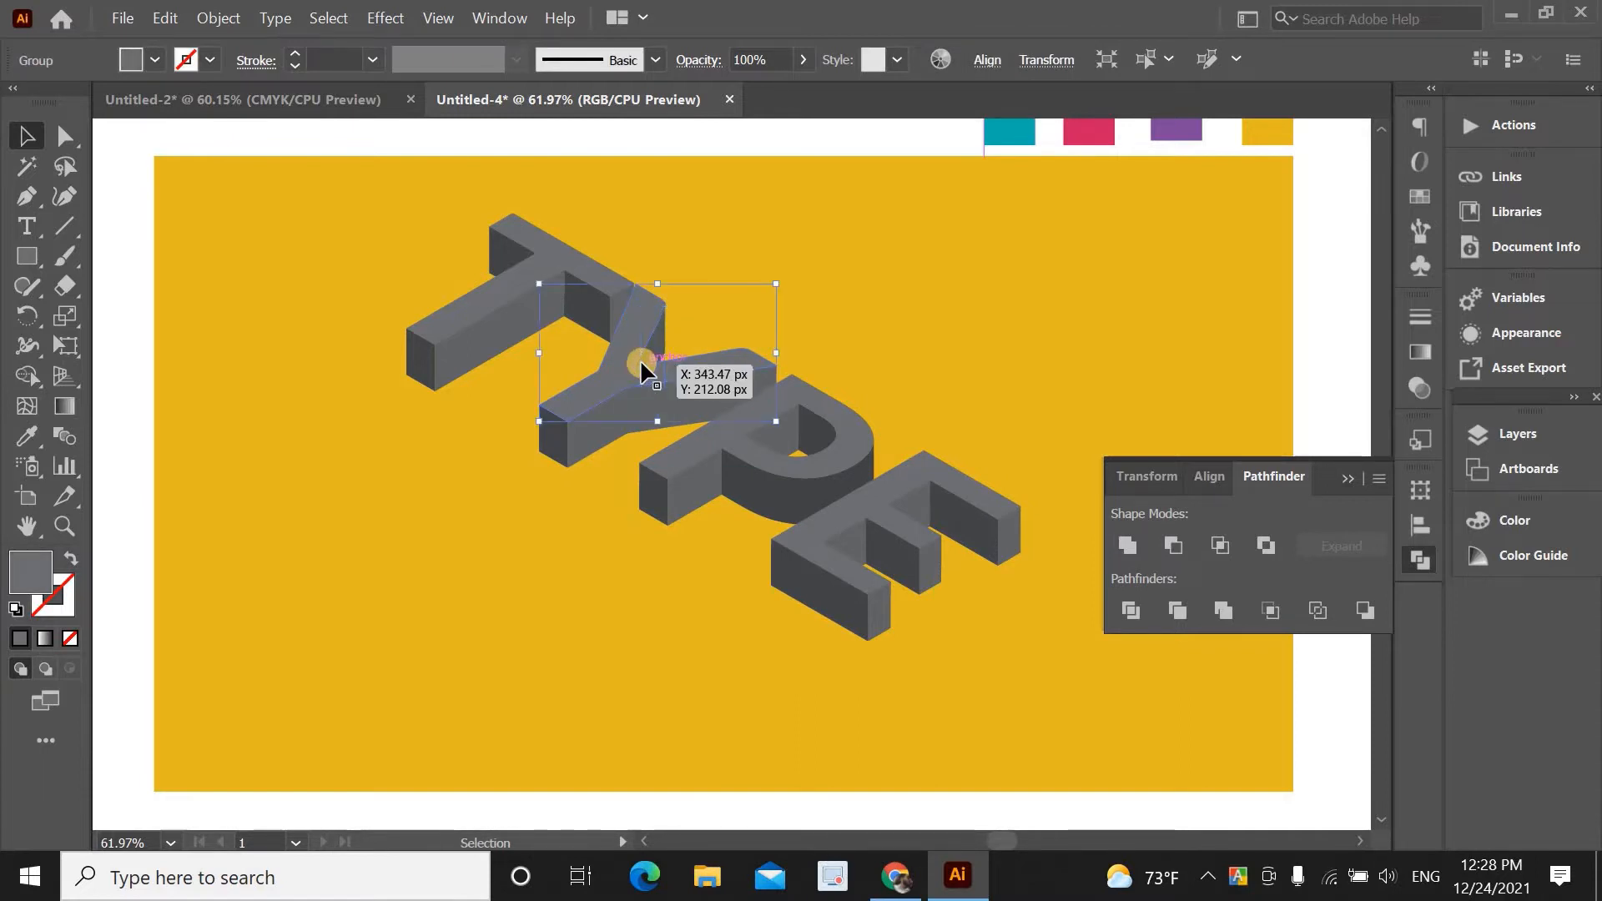
{"action": "left_click", "coordinate": [856, 327]}
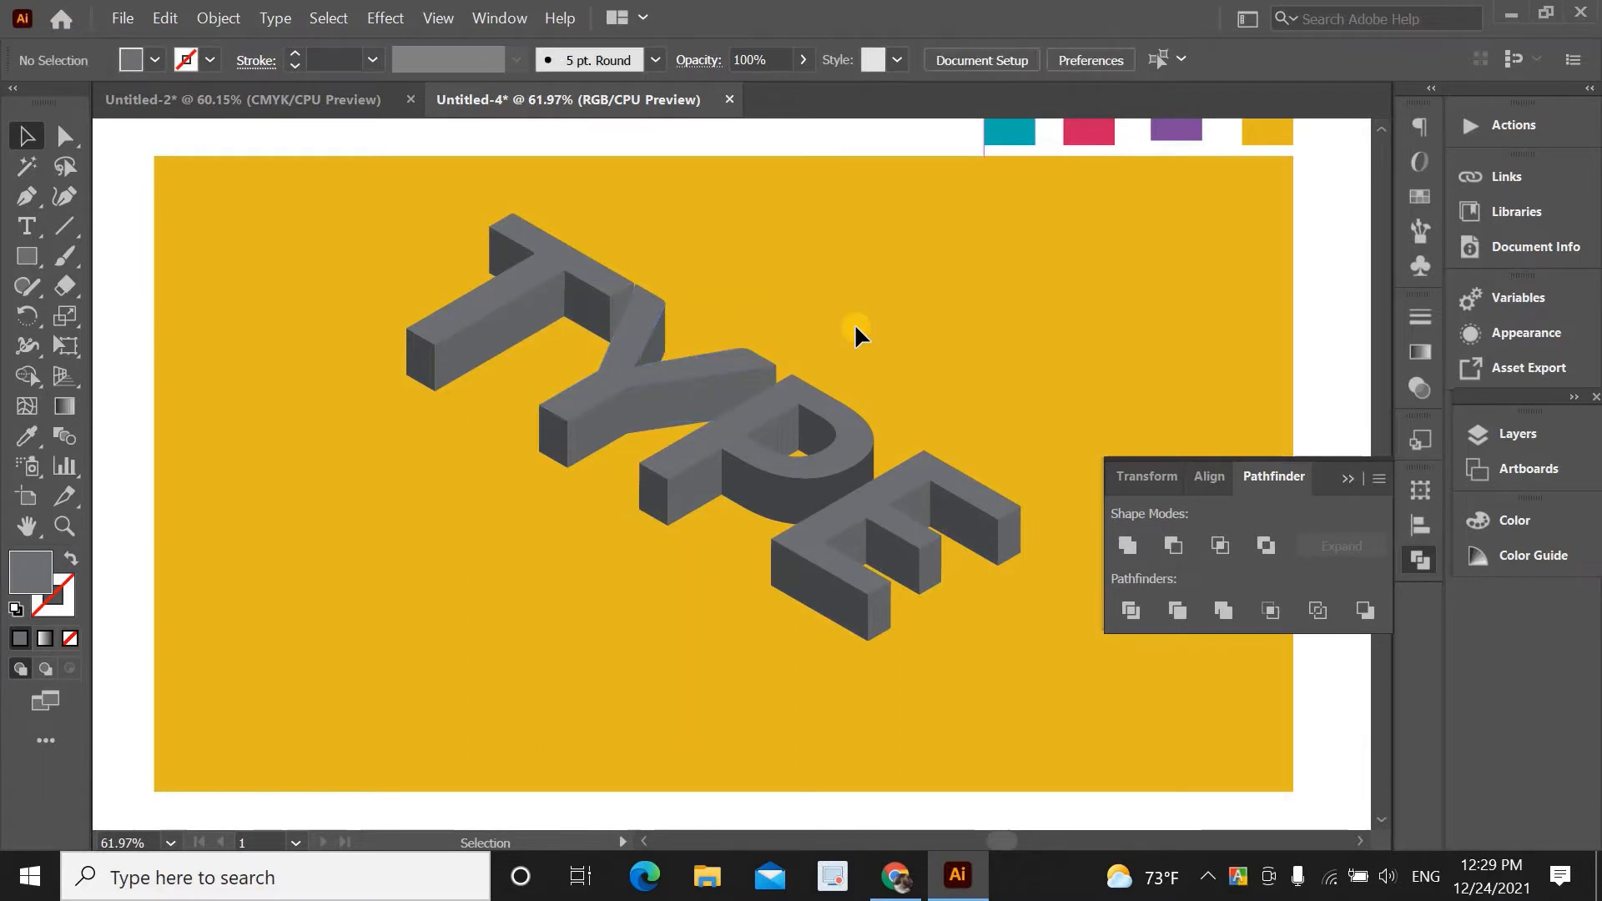
Unite the narrow segment in the Y's crotch with the adjoining dark side face of the upper arm
{"action": "key", "text": "ctrl+equal"}
{"action": "key", "text": "ctrl+equal"}
{"action": "key", "text": "ctrl+equal"}
{"action": "key", "text": "ctrl+equal"}
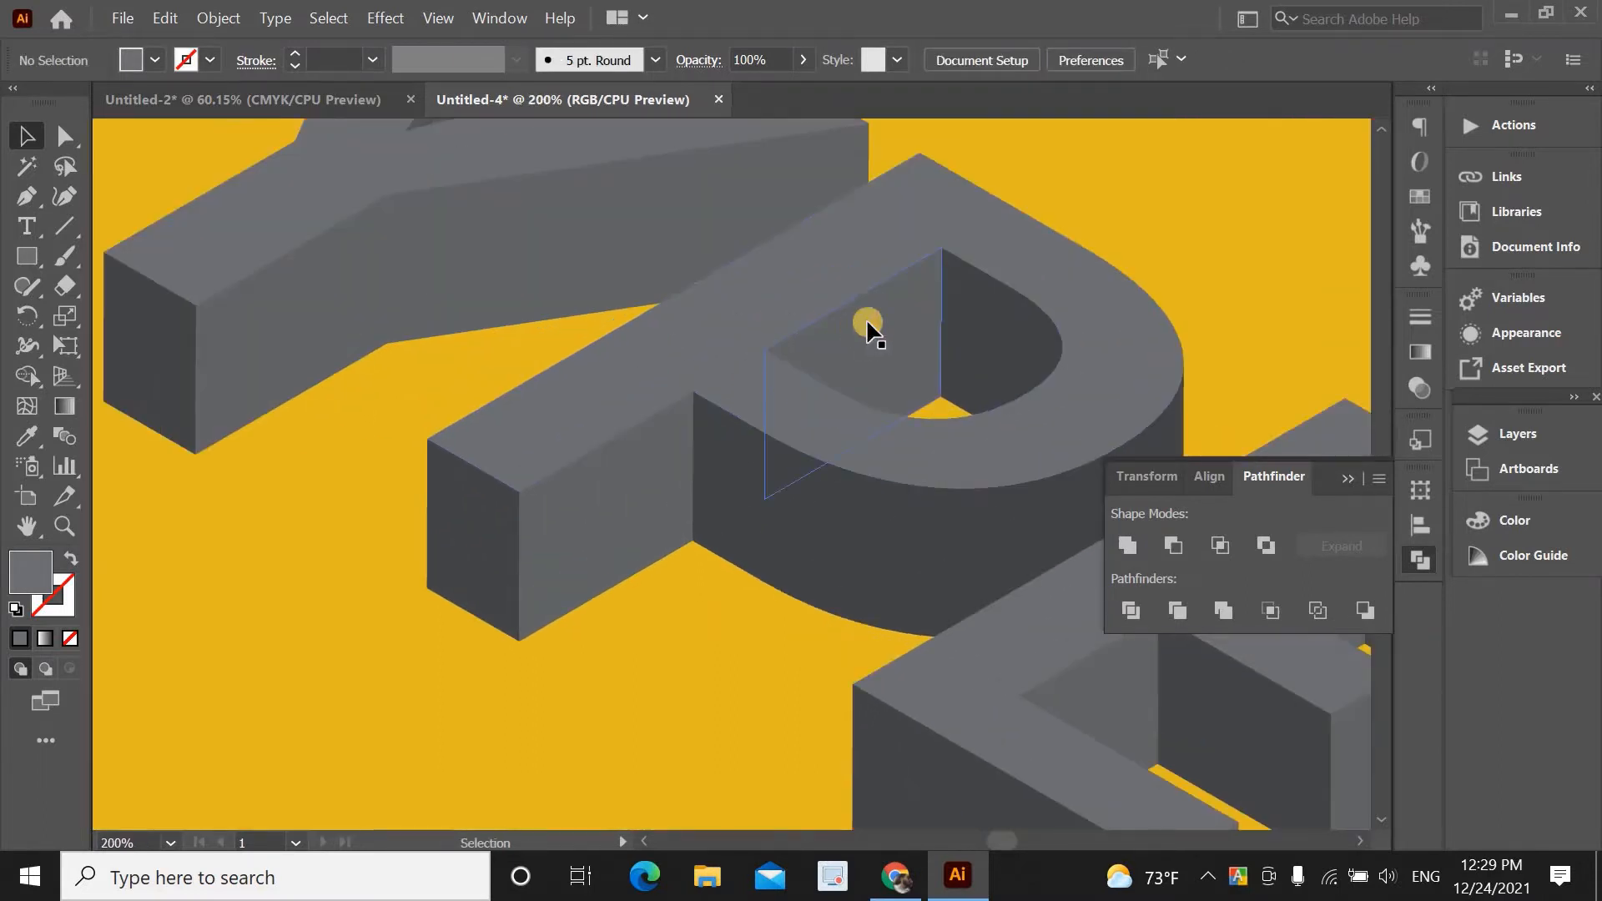
{"action": "left_click_drag", "start_coordinate": [575, 345], "coordinate": [722, 500]}
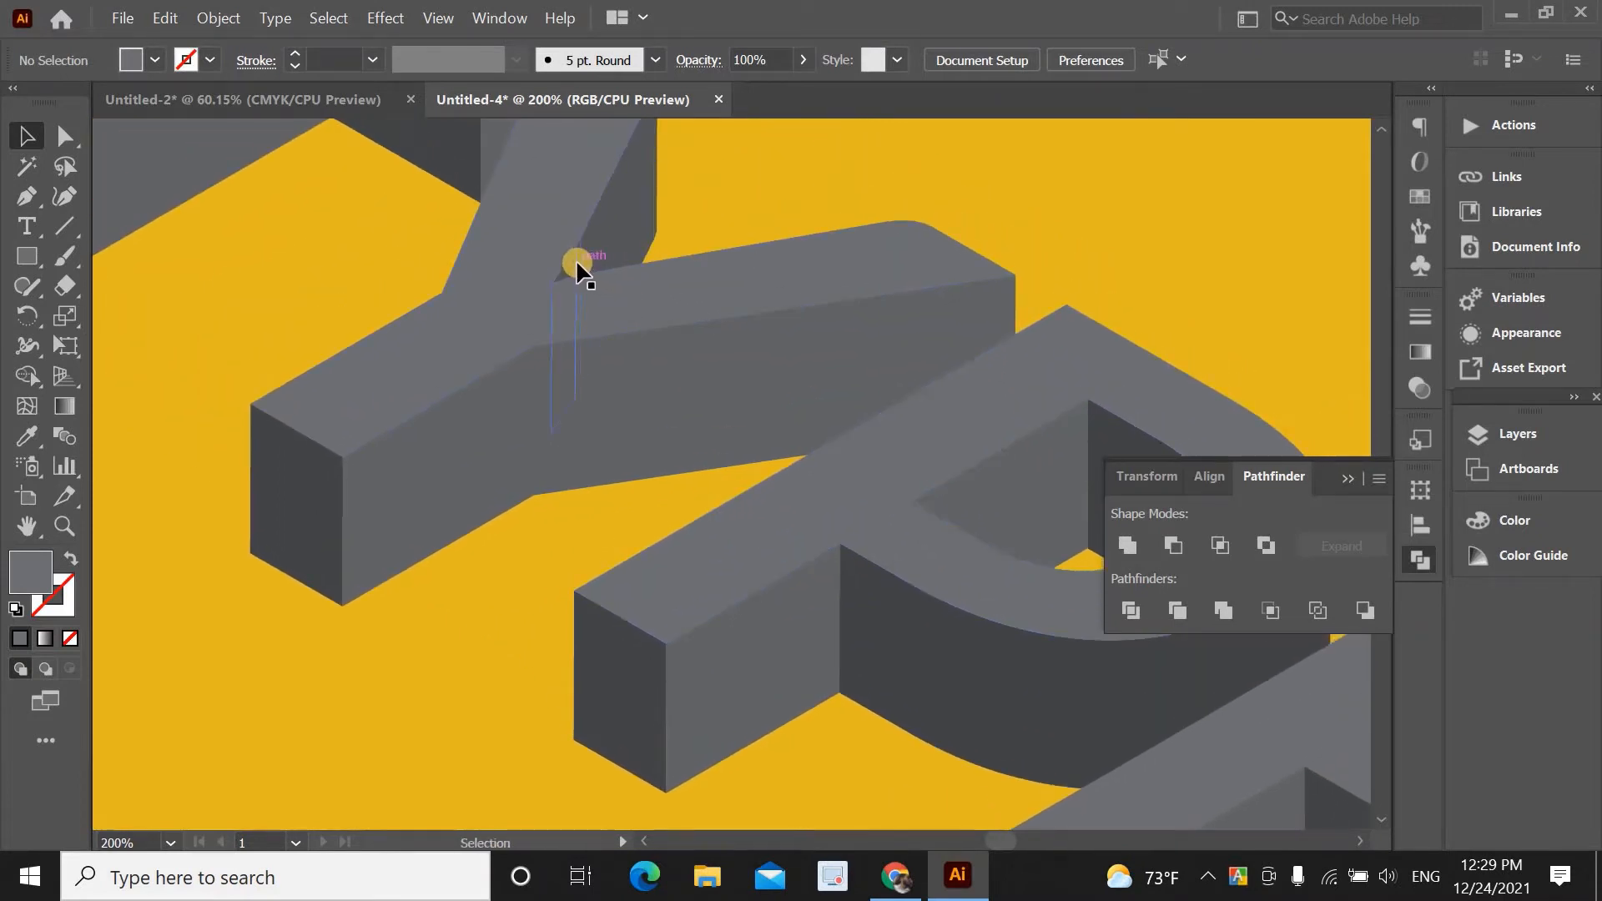
{"action": "left_click", "coordinate": [575, 259]}
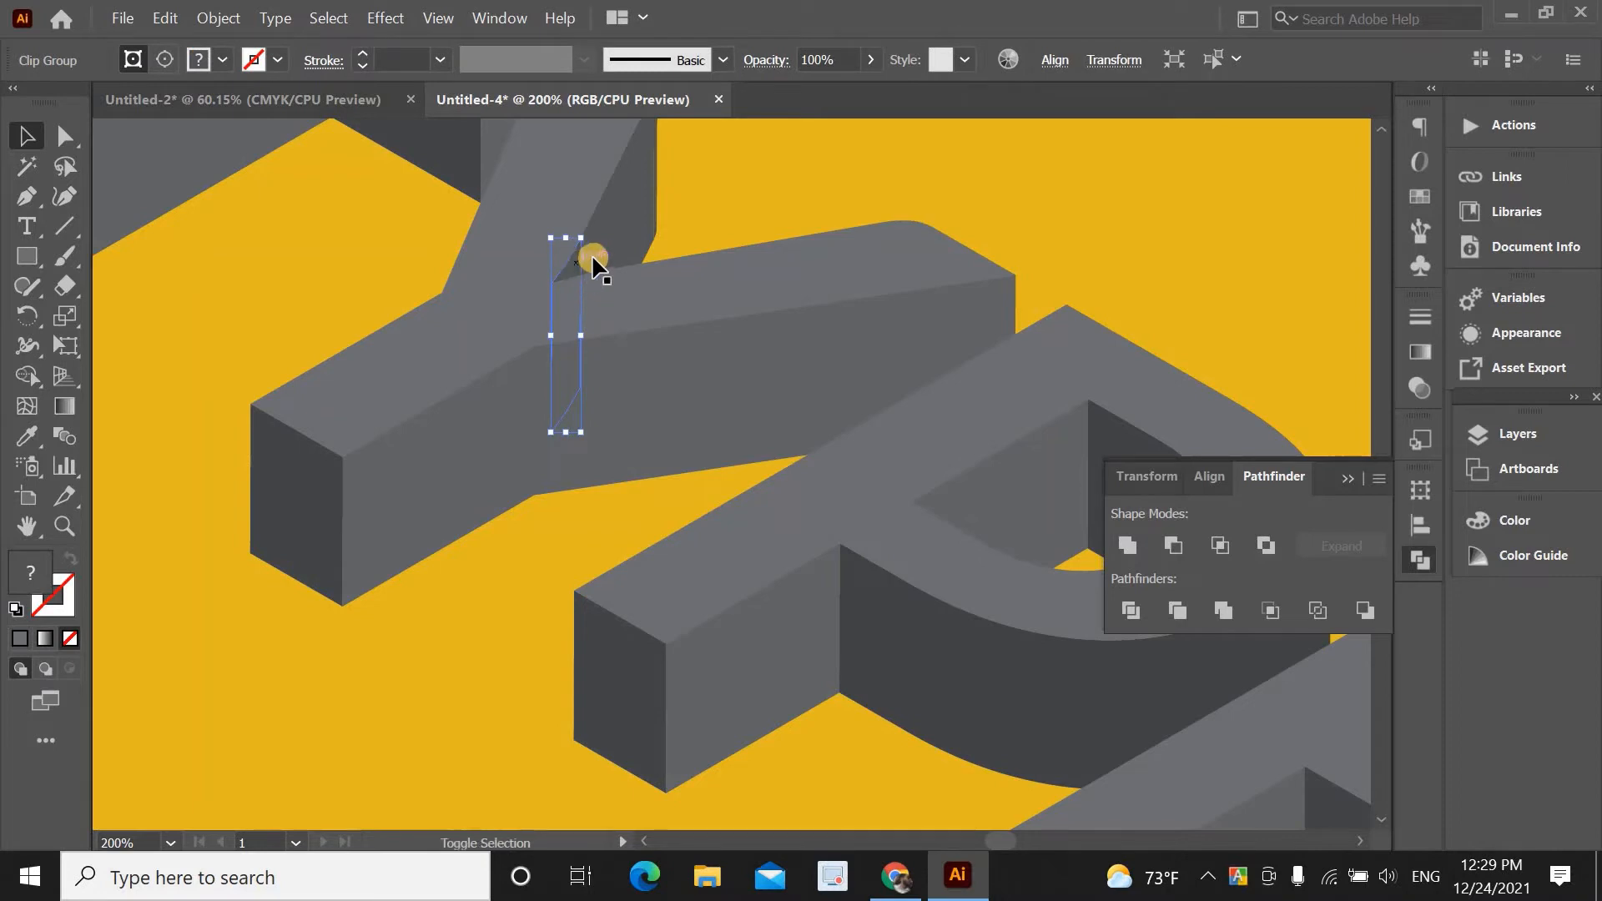
{"action": "left_click", "coordinate": [603, 249]}
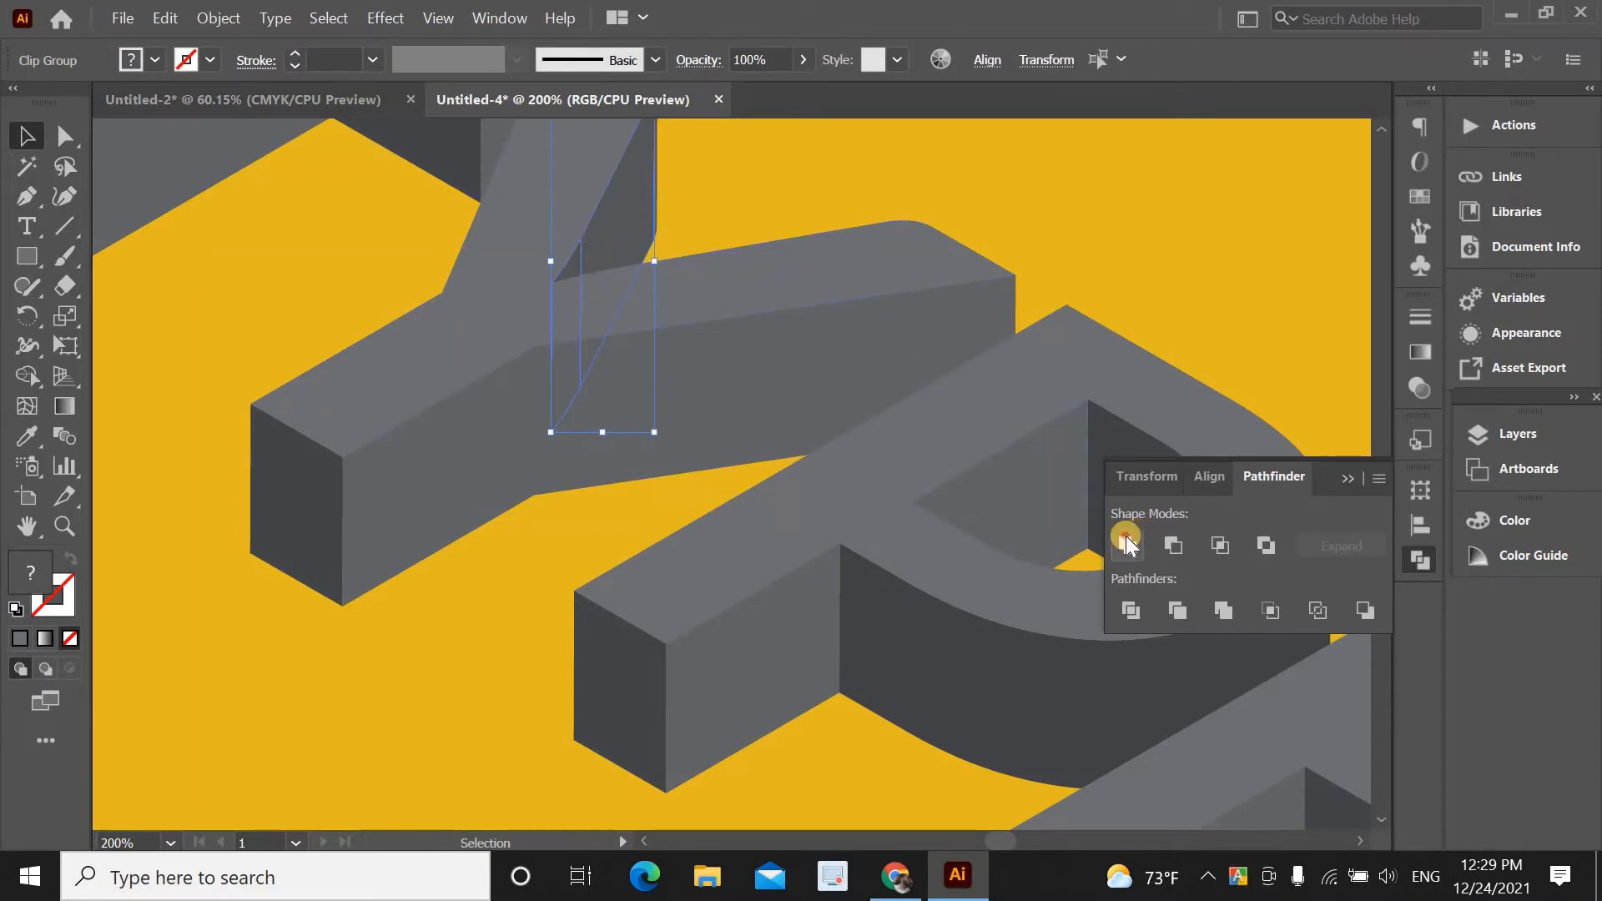
{"action": "left_click", "coordinate": [1087, 232]}
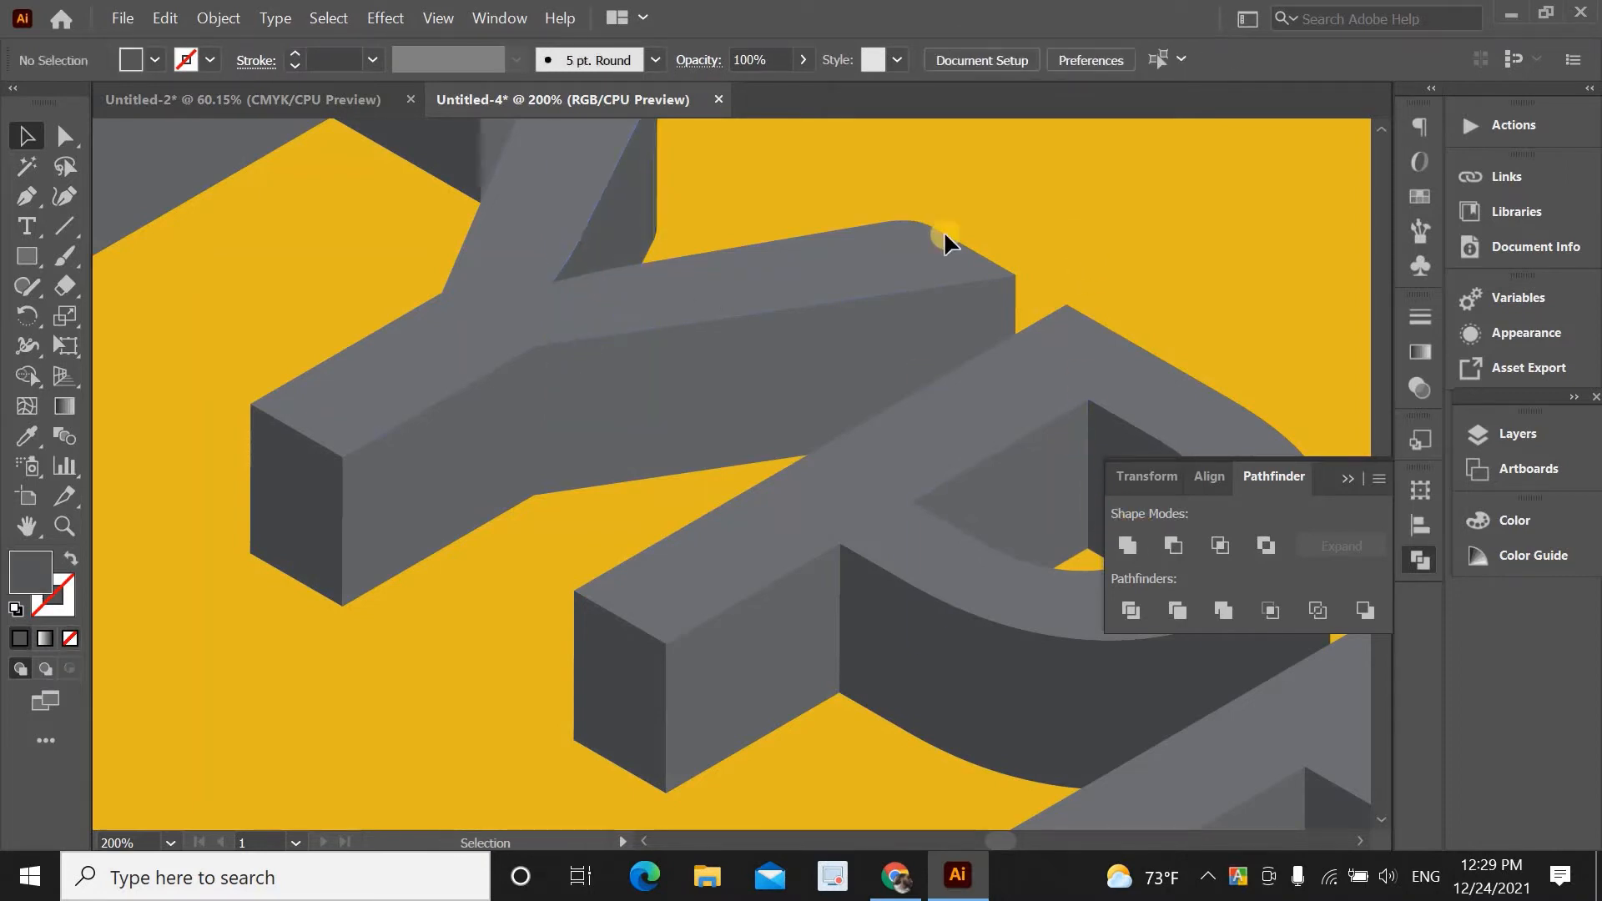
Merge the remaining thin sliver at the outer edge of the Y's upper arm into its dark side face using Unite
{"action": "left_click", "coordinate": [646, 216]}
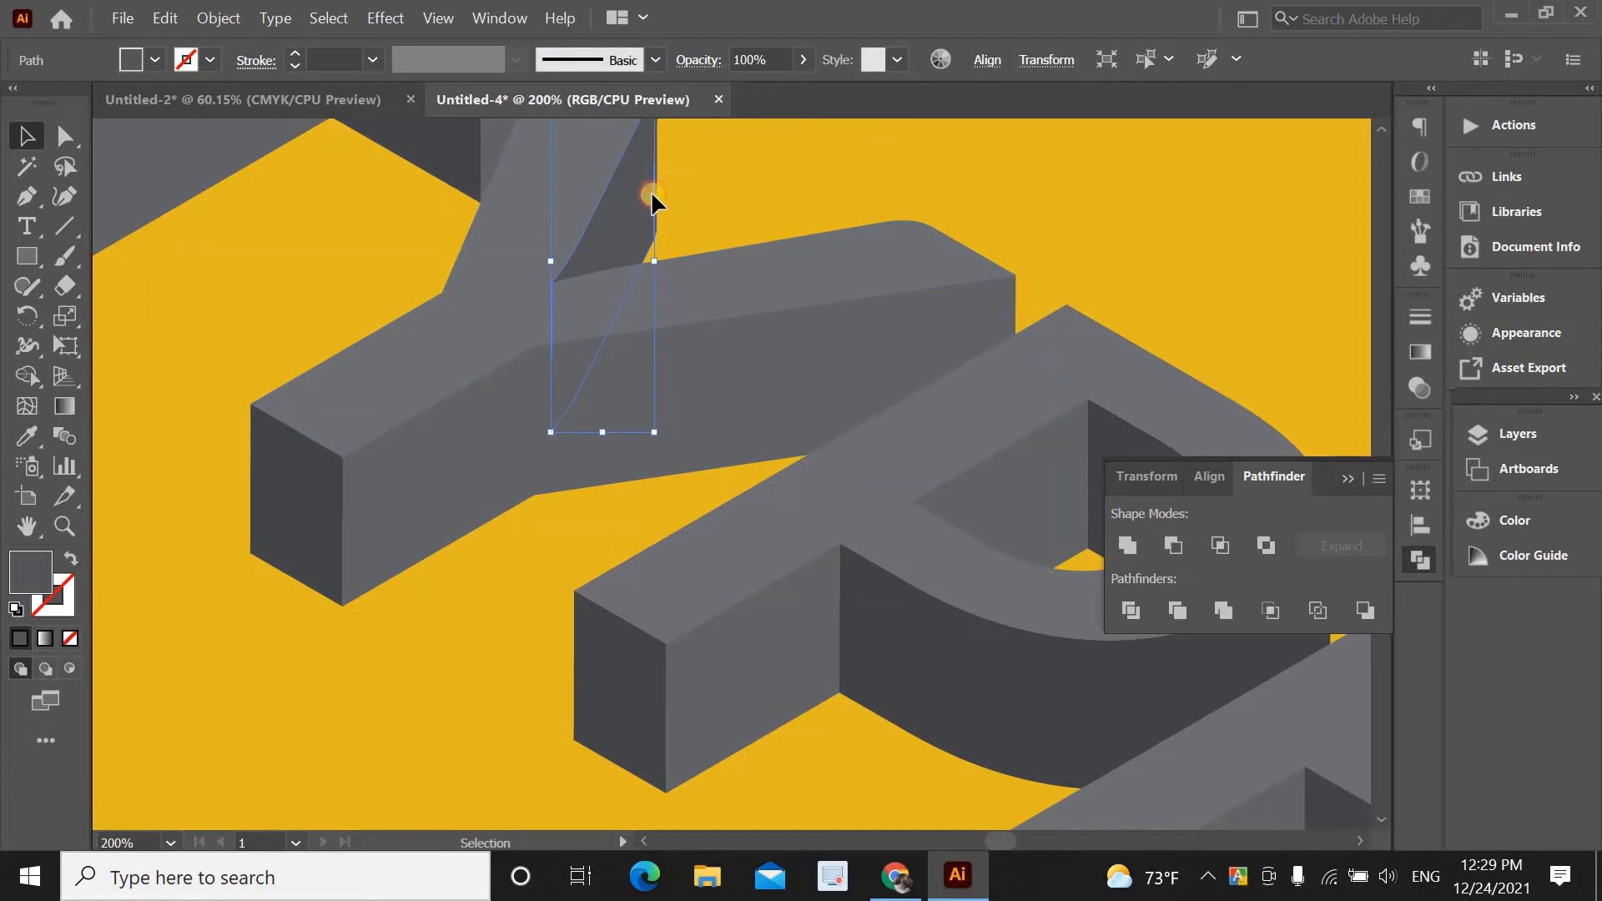
{"action": "left_click", "coordinate": [649, 195], "text": "shift"}
{"action": "left_click", "coordinate": [1128, 544]}
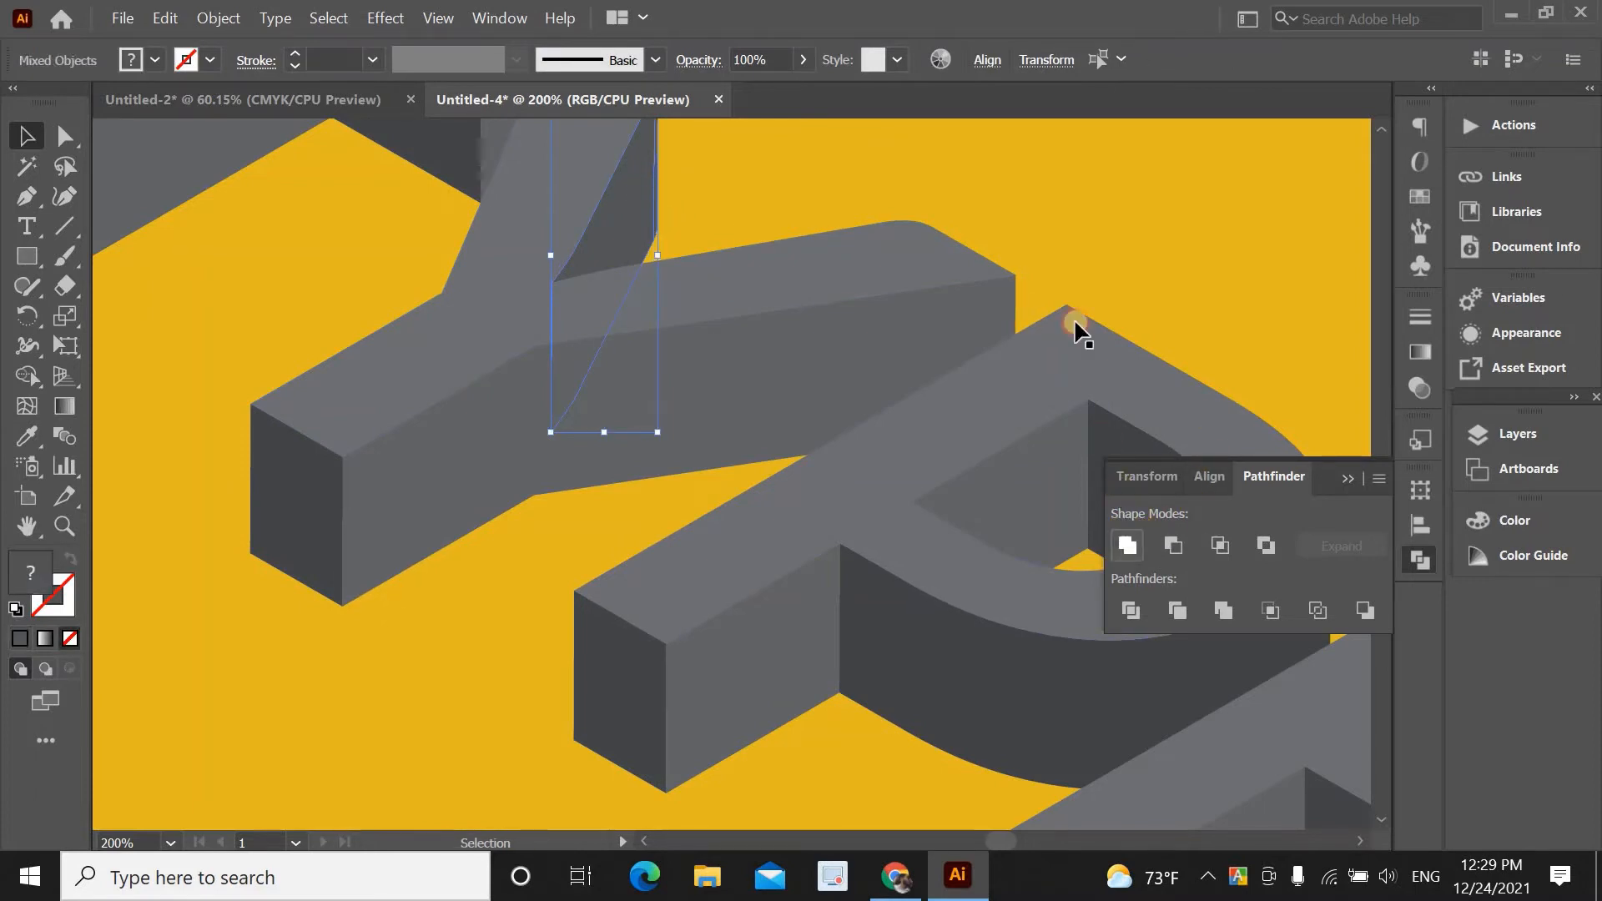
{"action": "left_click", "coordinate": [1065, 247]}
Inspect the T and Y for any unmerged faces and view the whole artboard
{"action": "scroll", "coordinate": [1065, 249], "scroll_direction": "up", "scroll_amount": 1}
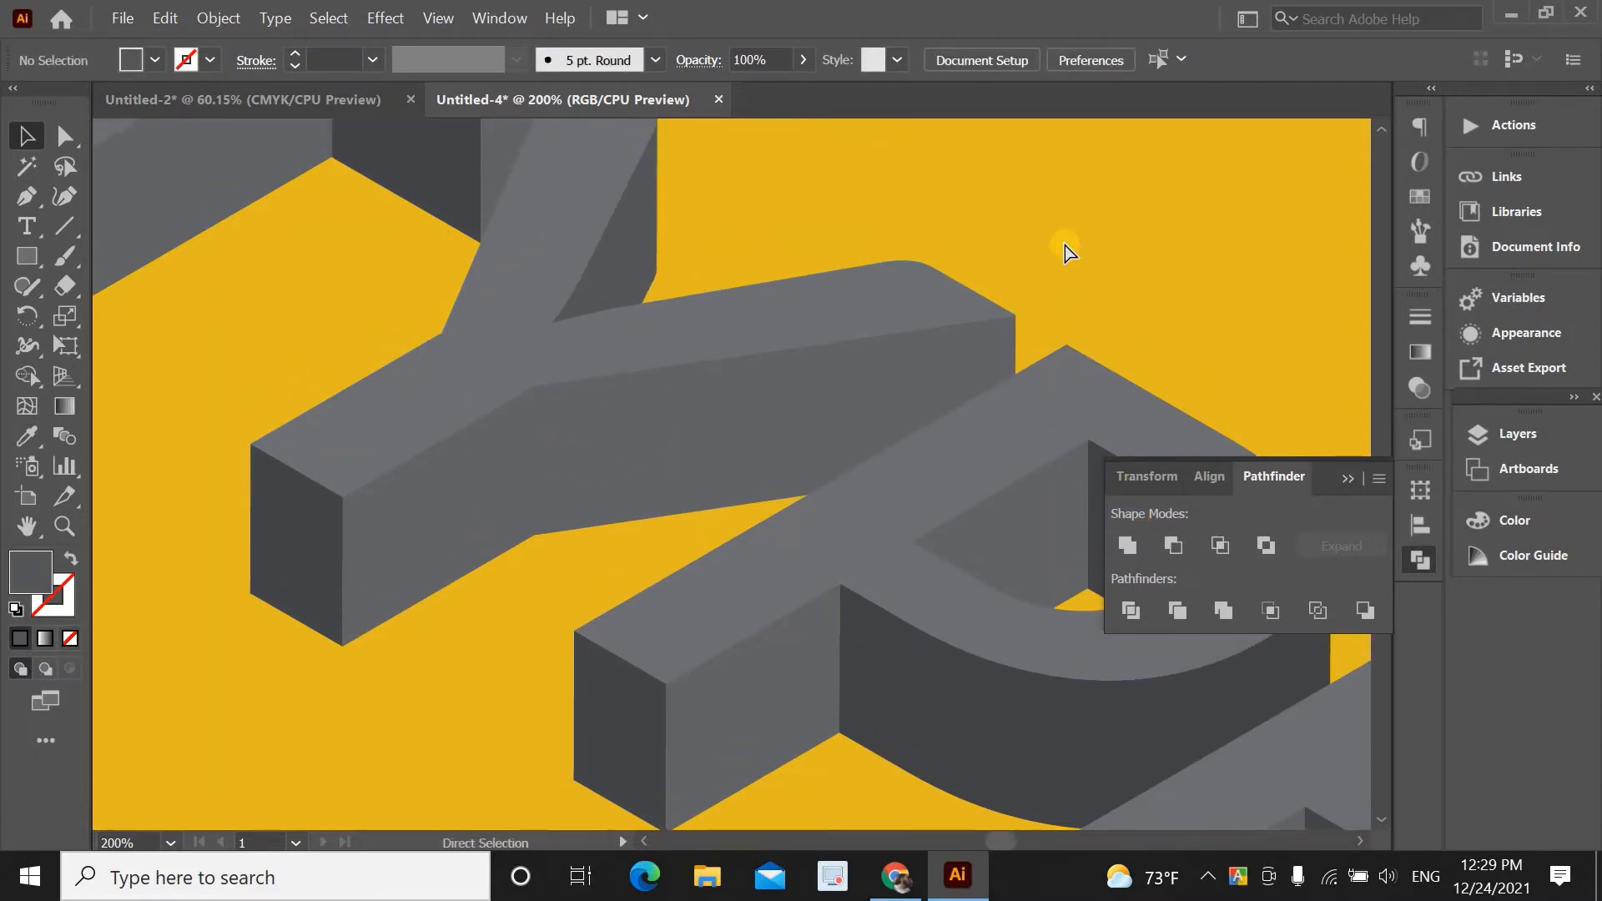
{"action": "key", "text": "ctrl+minus"}
{"action": "key", "text": "ctrl+minus"}
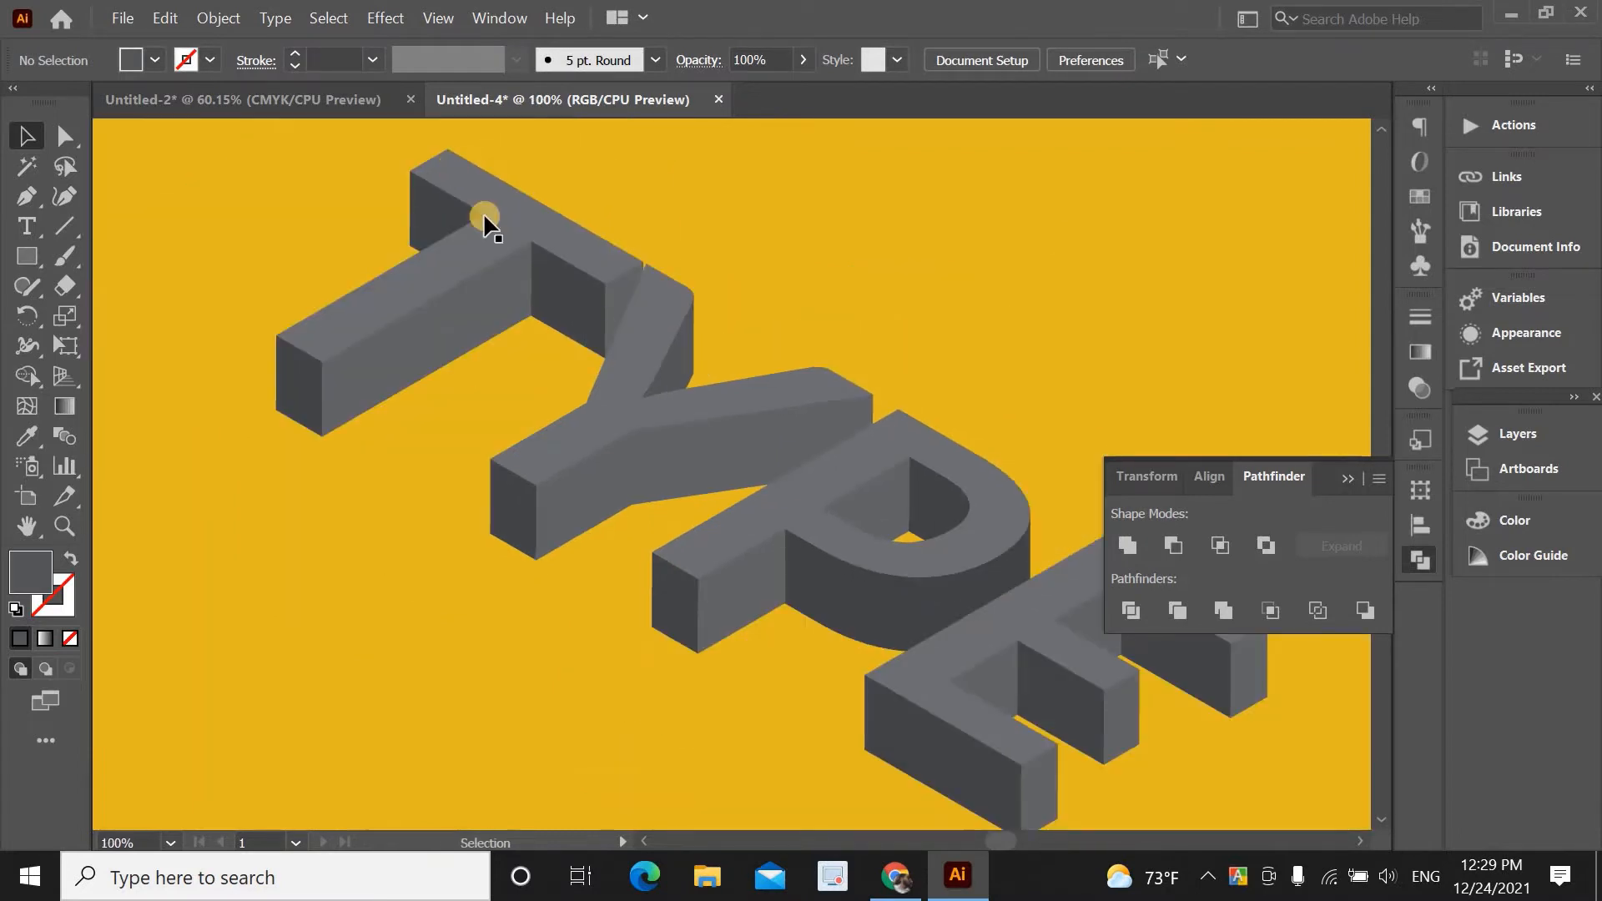
{"action": "left_click", "coordinate": [609, 293]}
{"action": "left_click", "coordinate": [756, 261]}
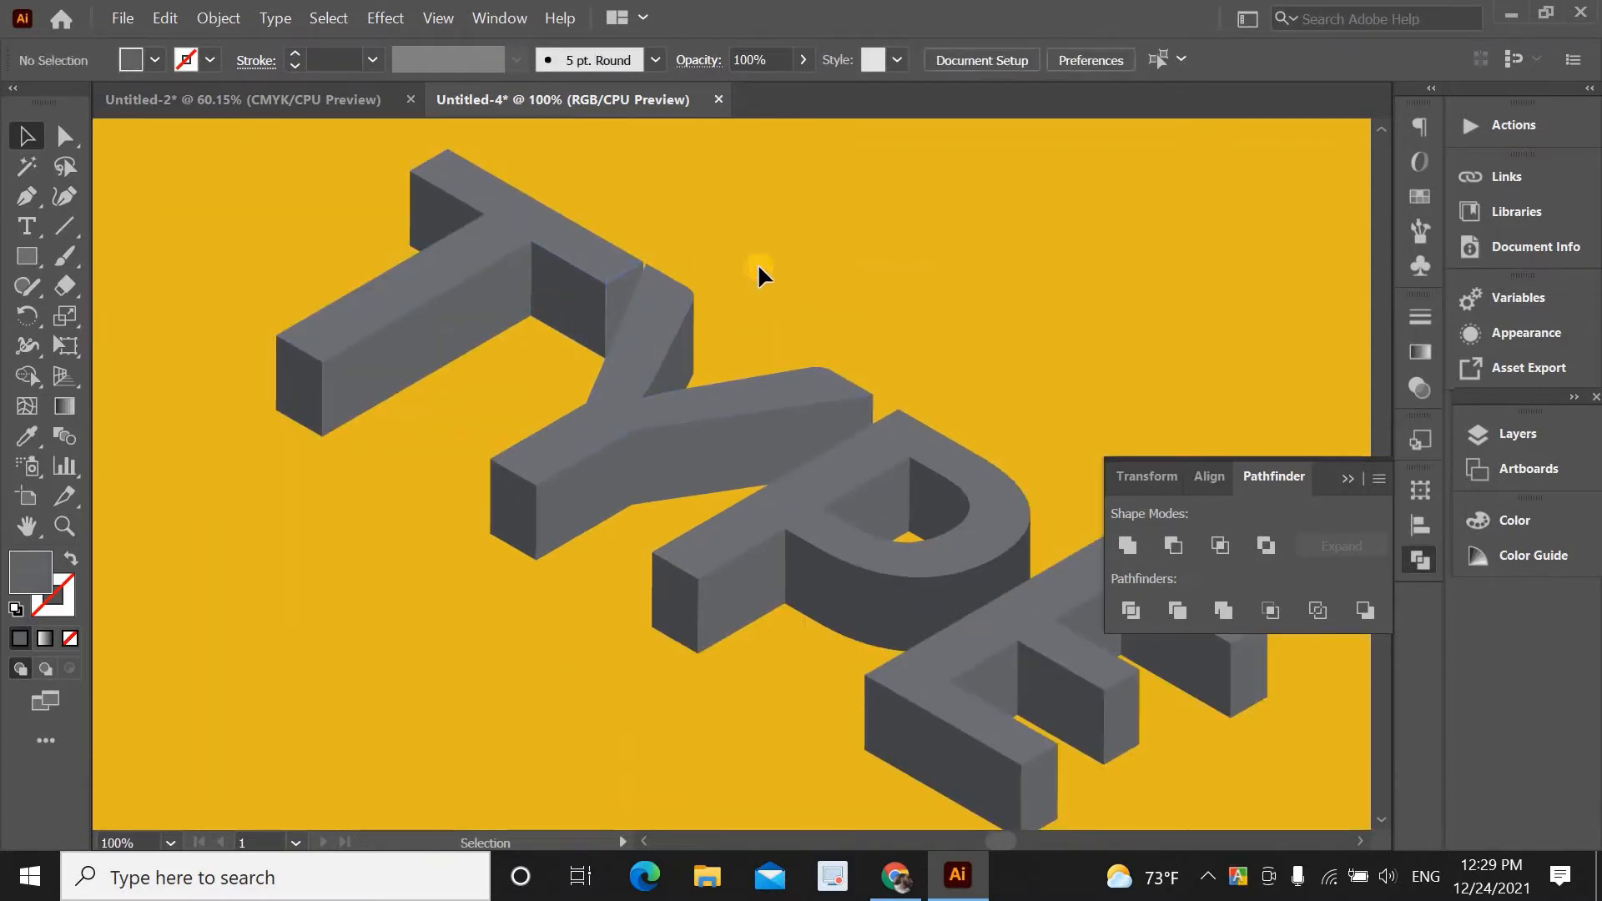
{"action": "scroll", "coordinate": [547, 366], "scroll_direction": "up", "scroll_amount": 1}
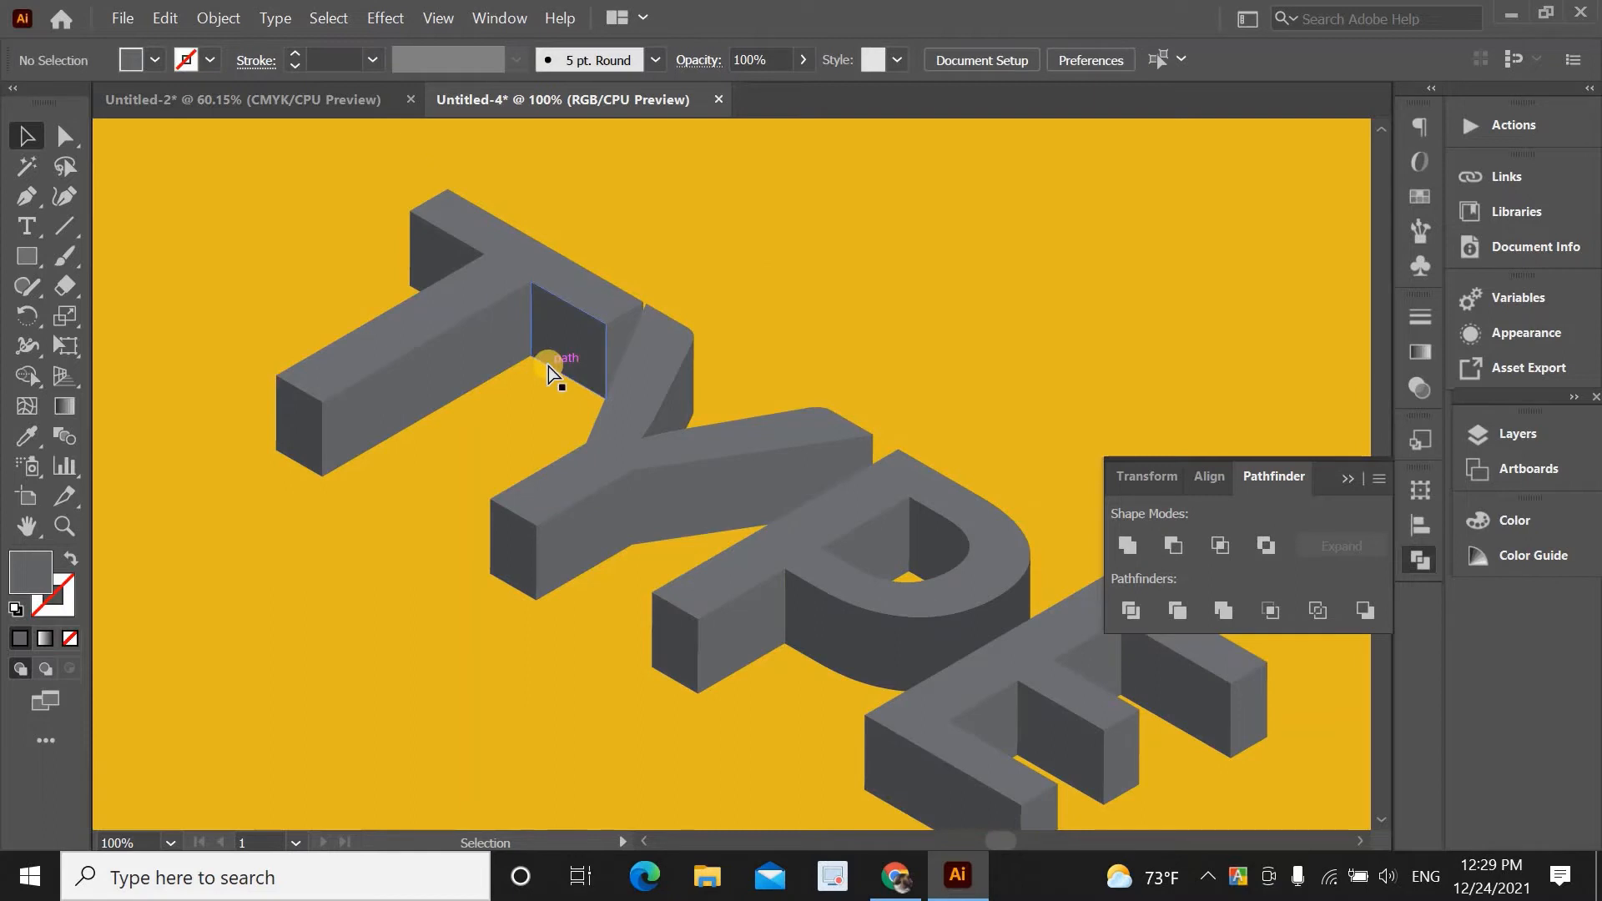
{"action": "key", "text": "ctrl+minus"}
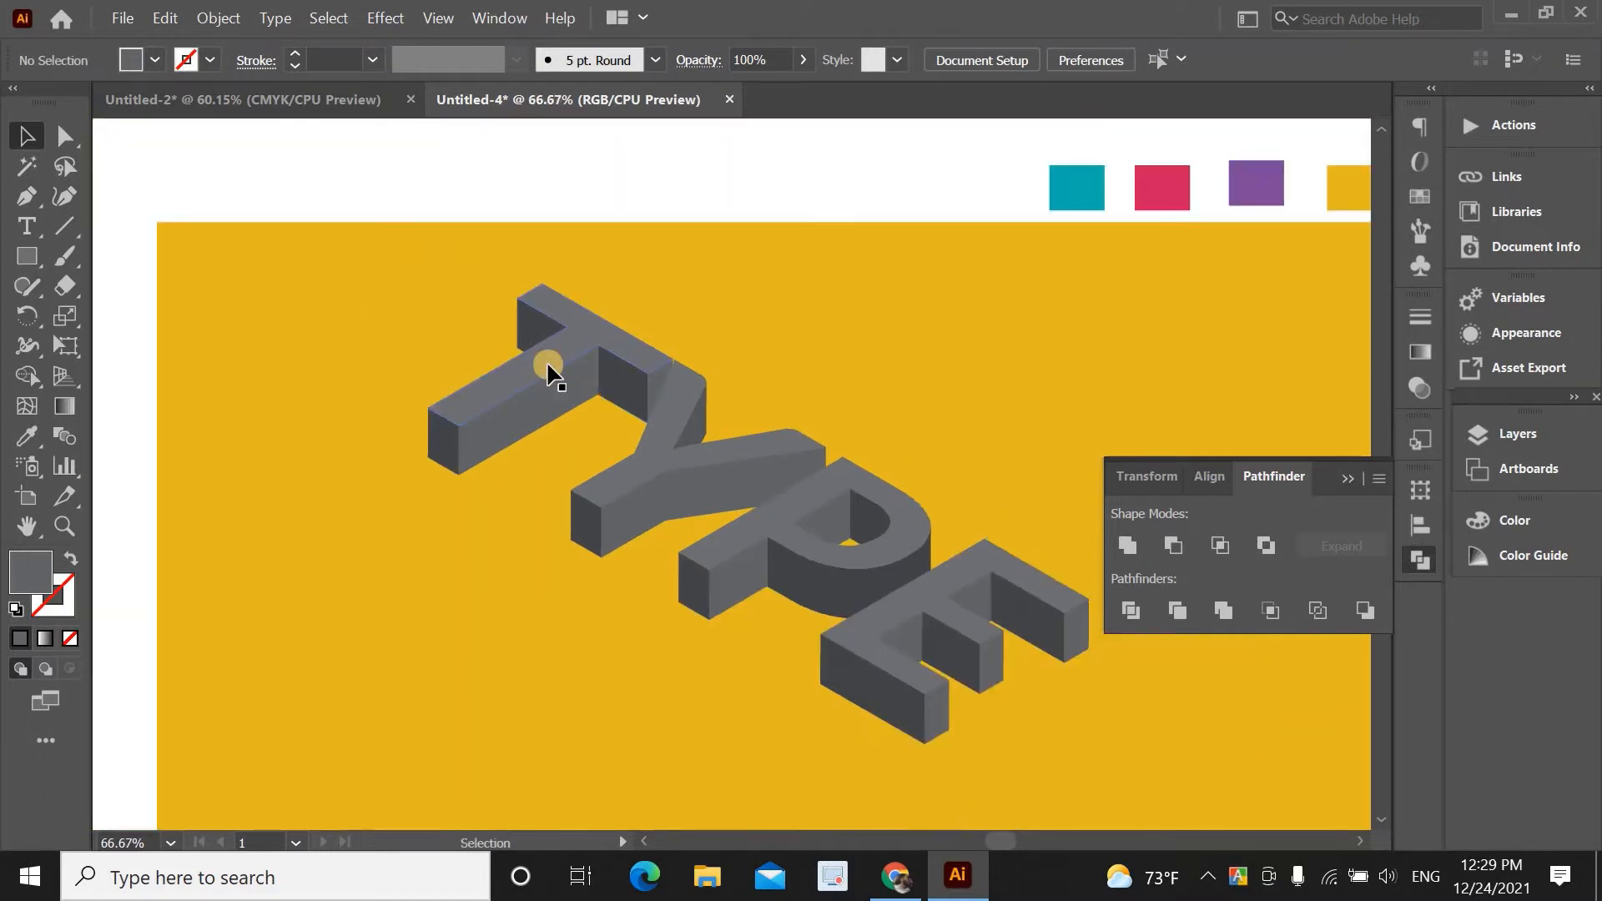
{"action": "key", "text": "ctrl+0"}
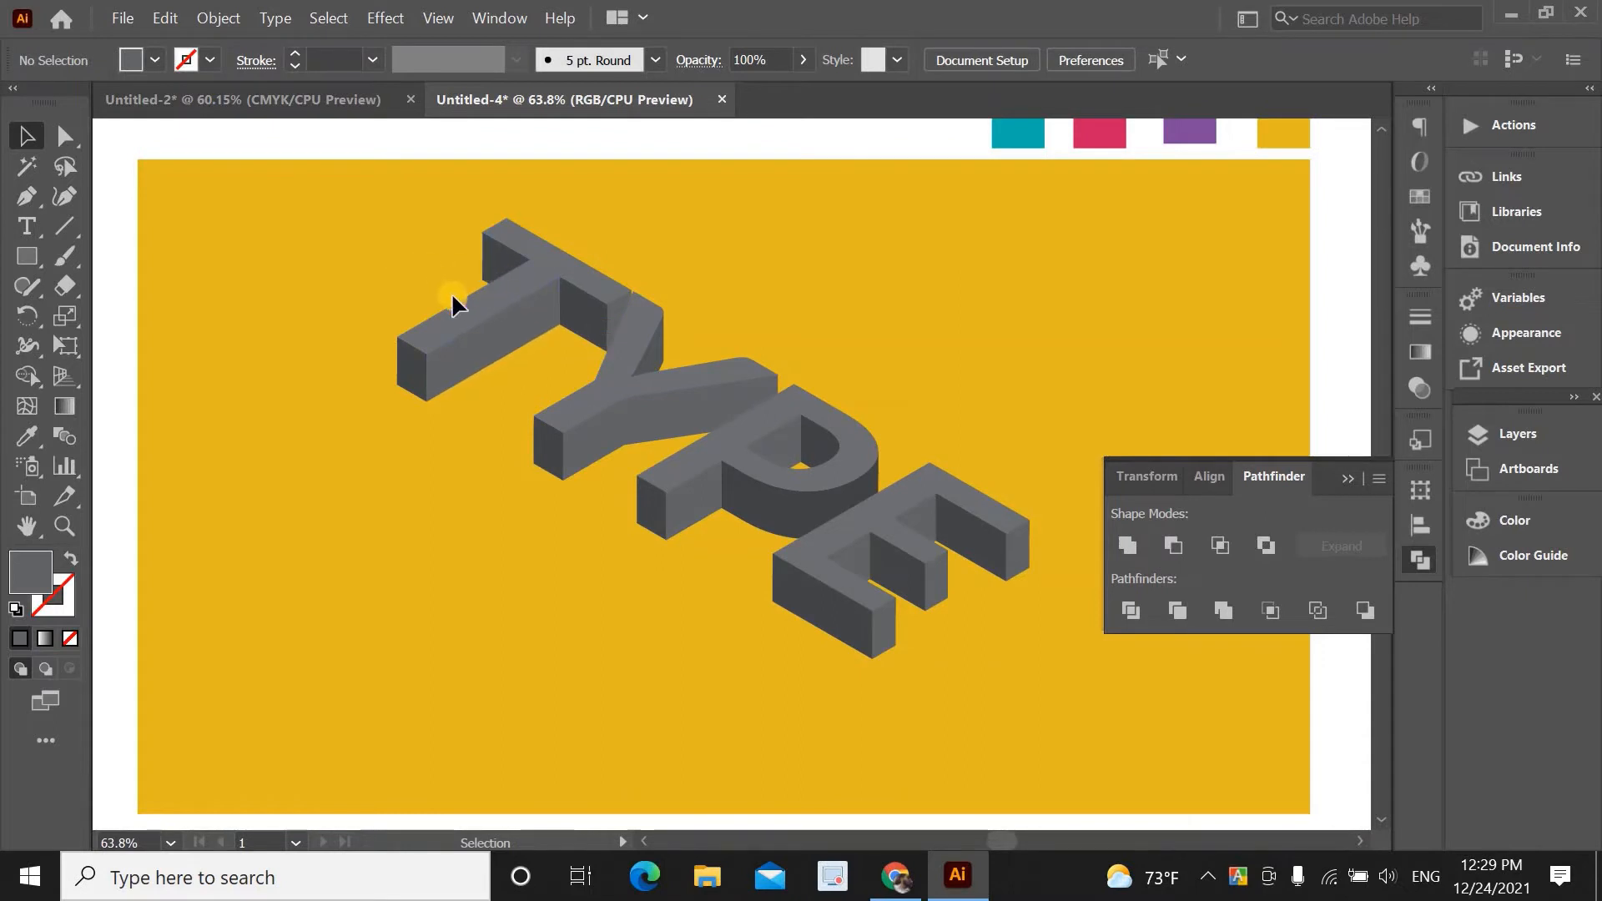
Recolor the top faces of the T, Y, P and E teal by sampling the teal palette swatch with the Eyedropper
{"action": "left_click", "coordinate": [470, 326]}
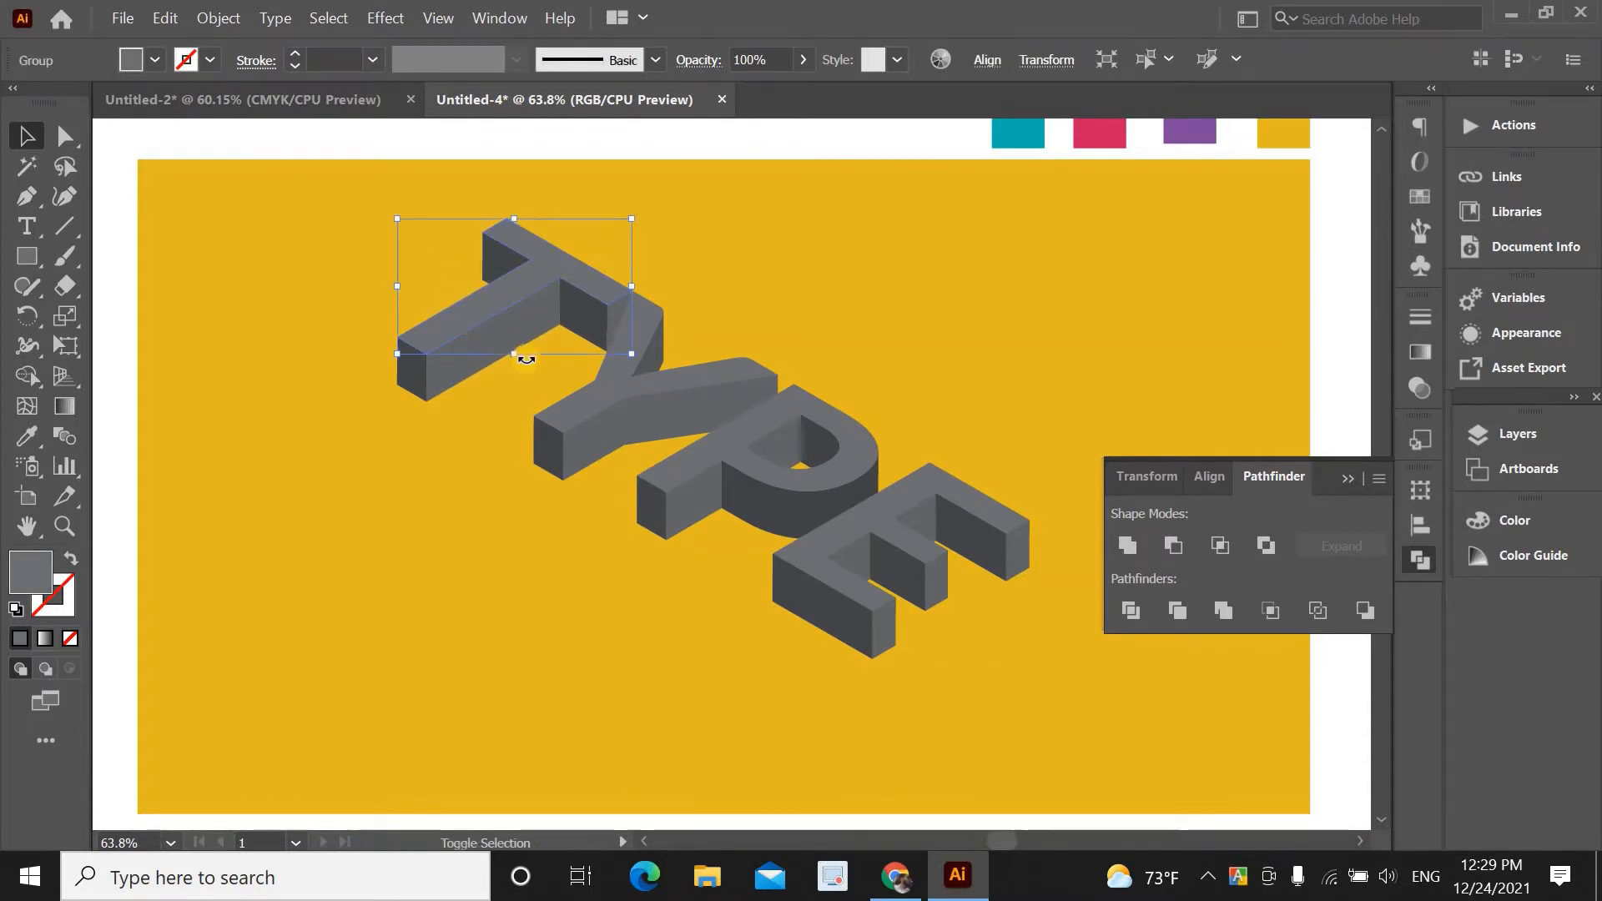
{"action": "left_click", "coordinate": [573, 395], "text": "shift"}
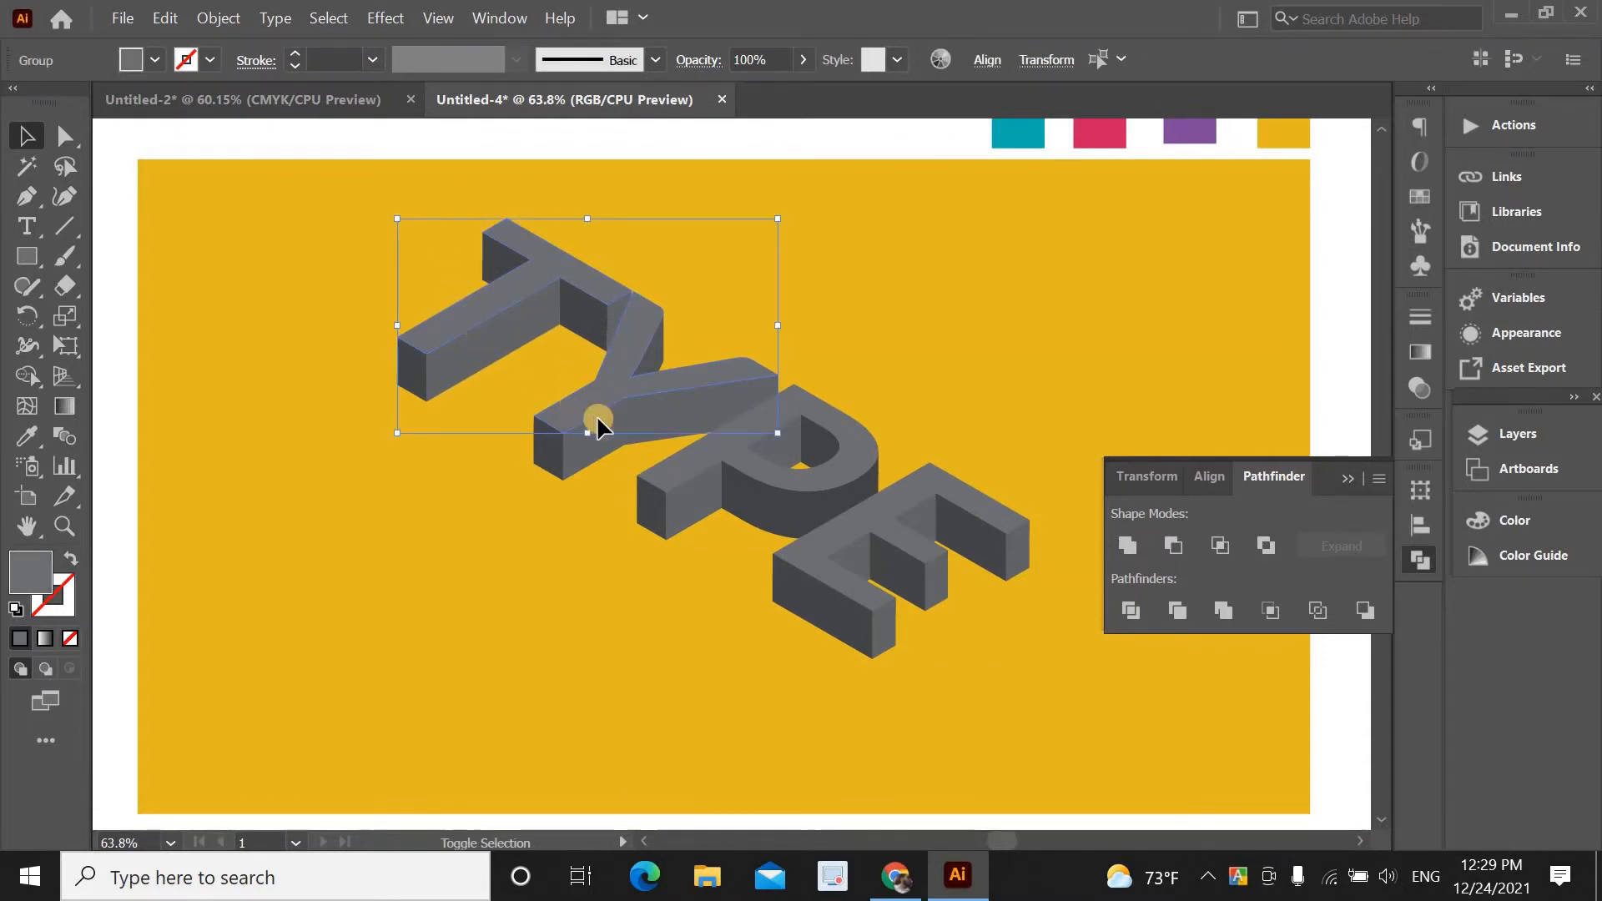
{"action": "left_click", "coordinate": [696, 472], "text": "shift"}
{"action": "left_click", "coordinate": [837, 539], "text": "shift"}
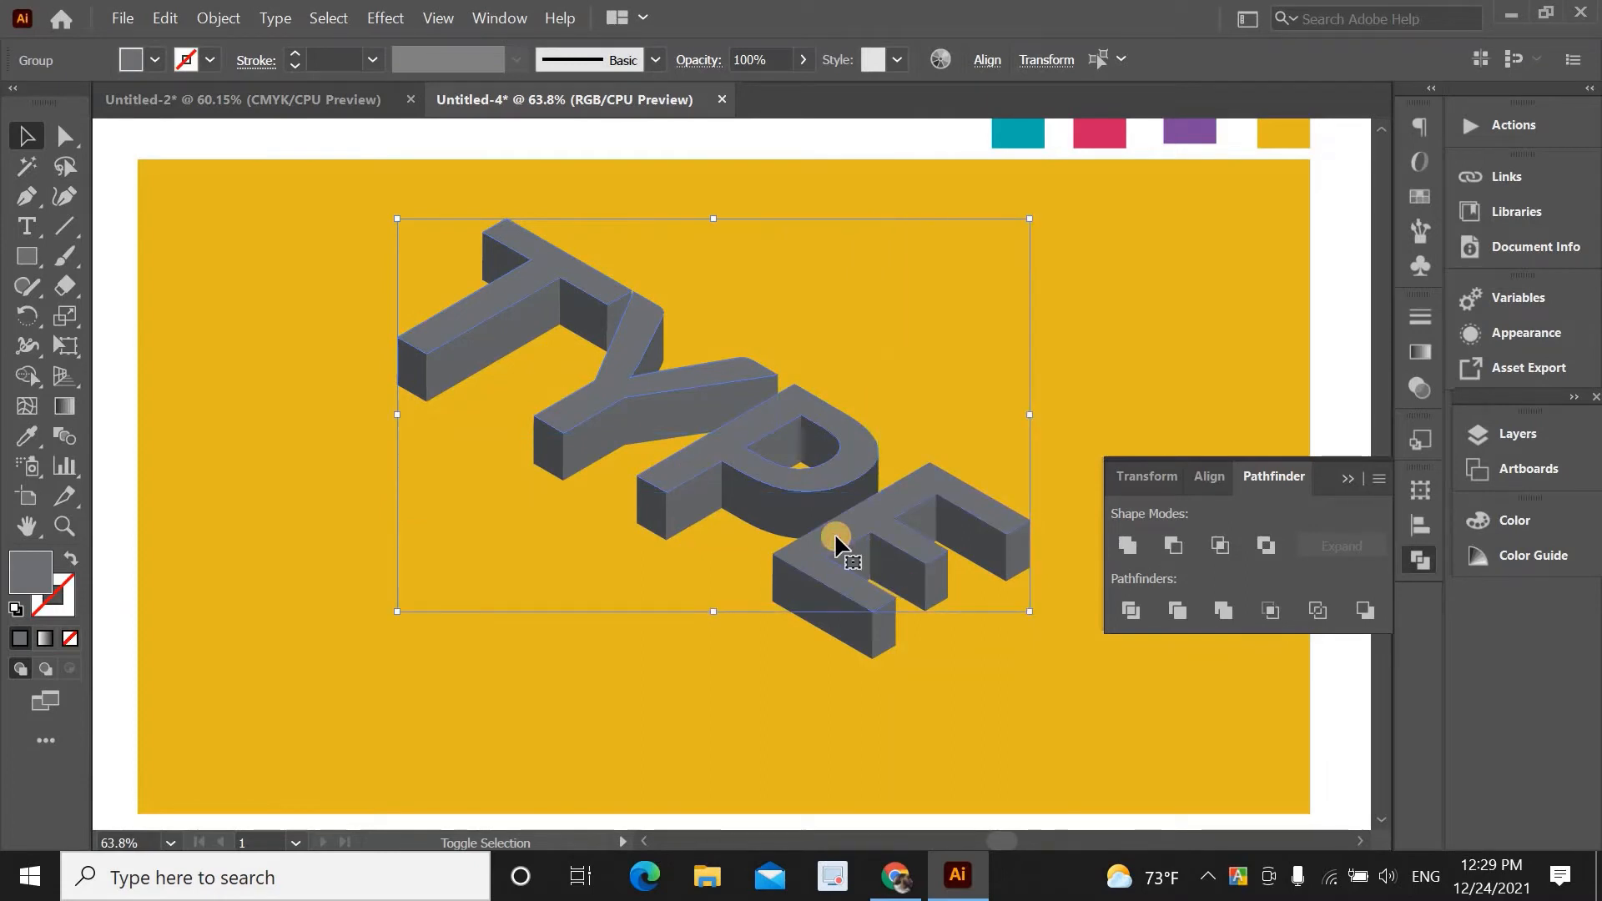
{"action": "left_click", "coordinate": [27, 436]}
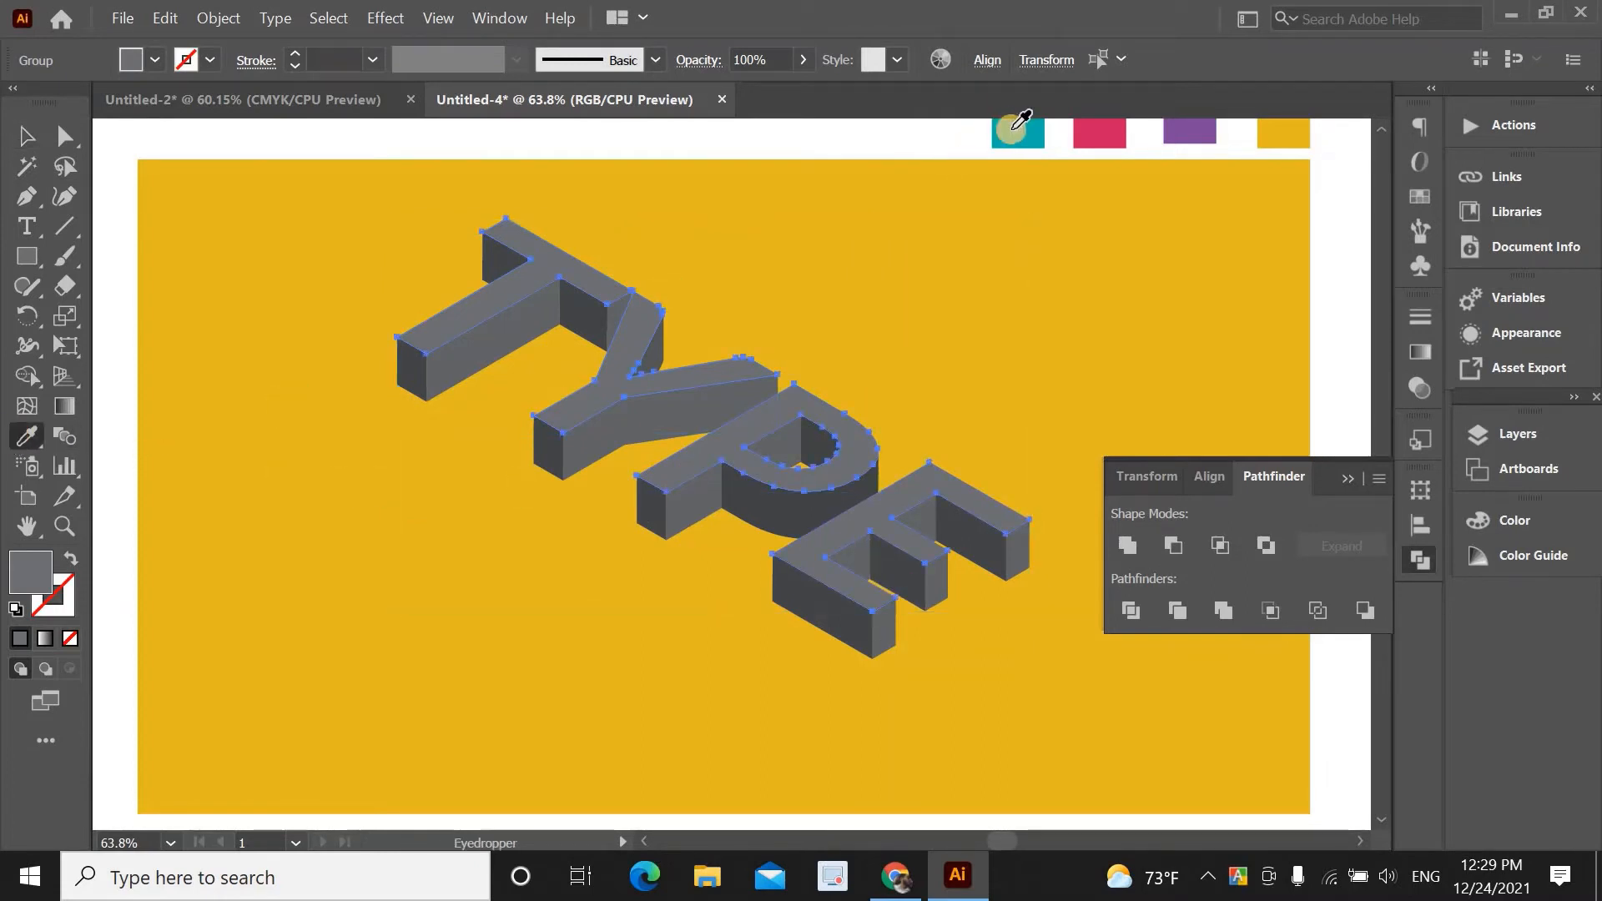
{"action": "left_click", "coordinate": [1013, 138]}
{"action": "left_click", "coordinate": [28, 136]}
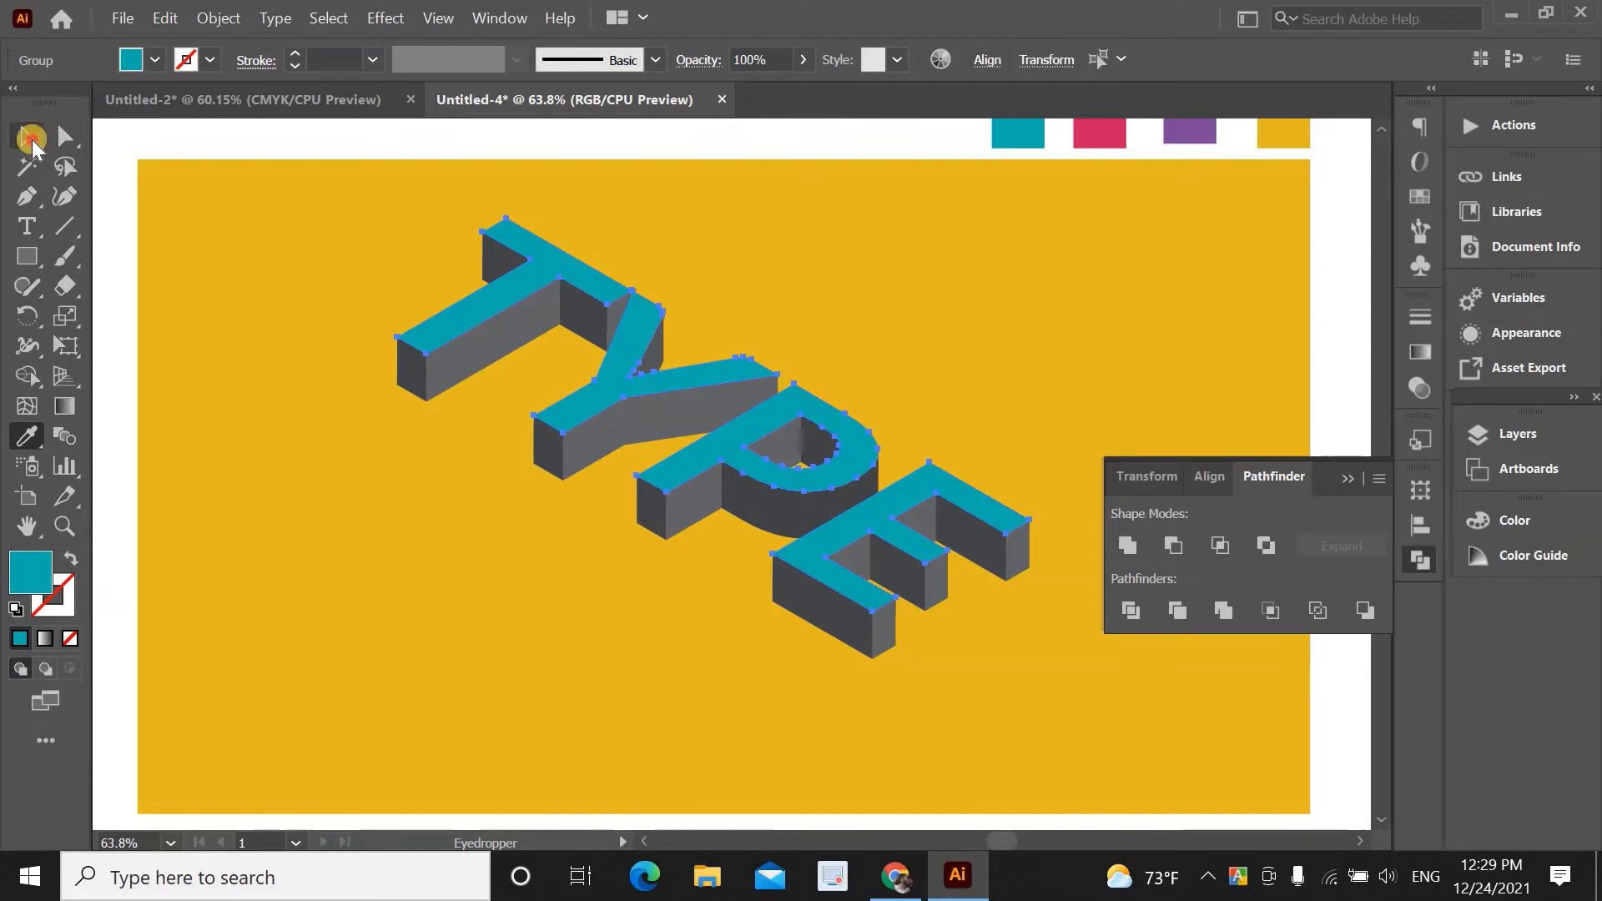
{"action": "left_click", "coordinate": [245, 261]}
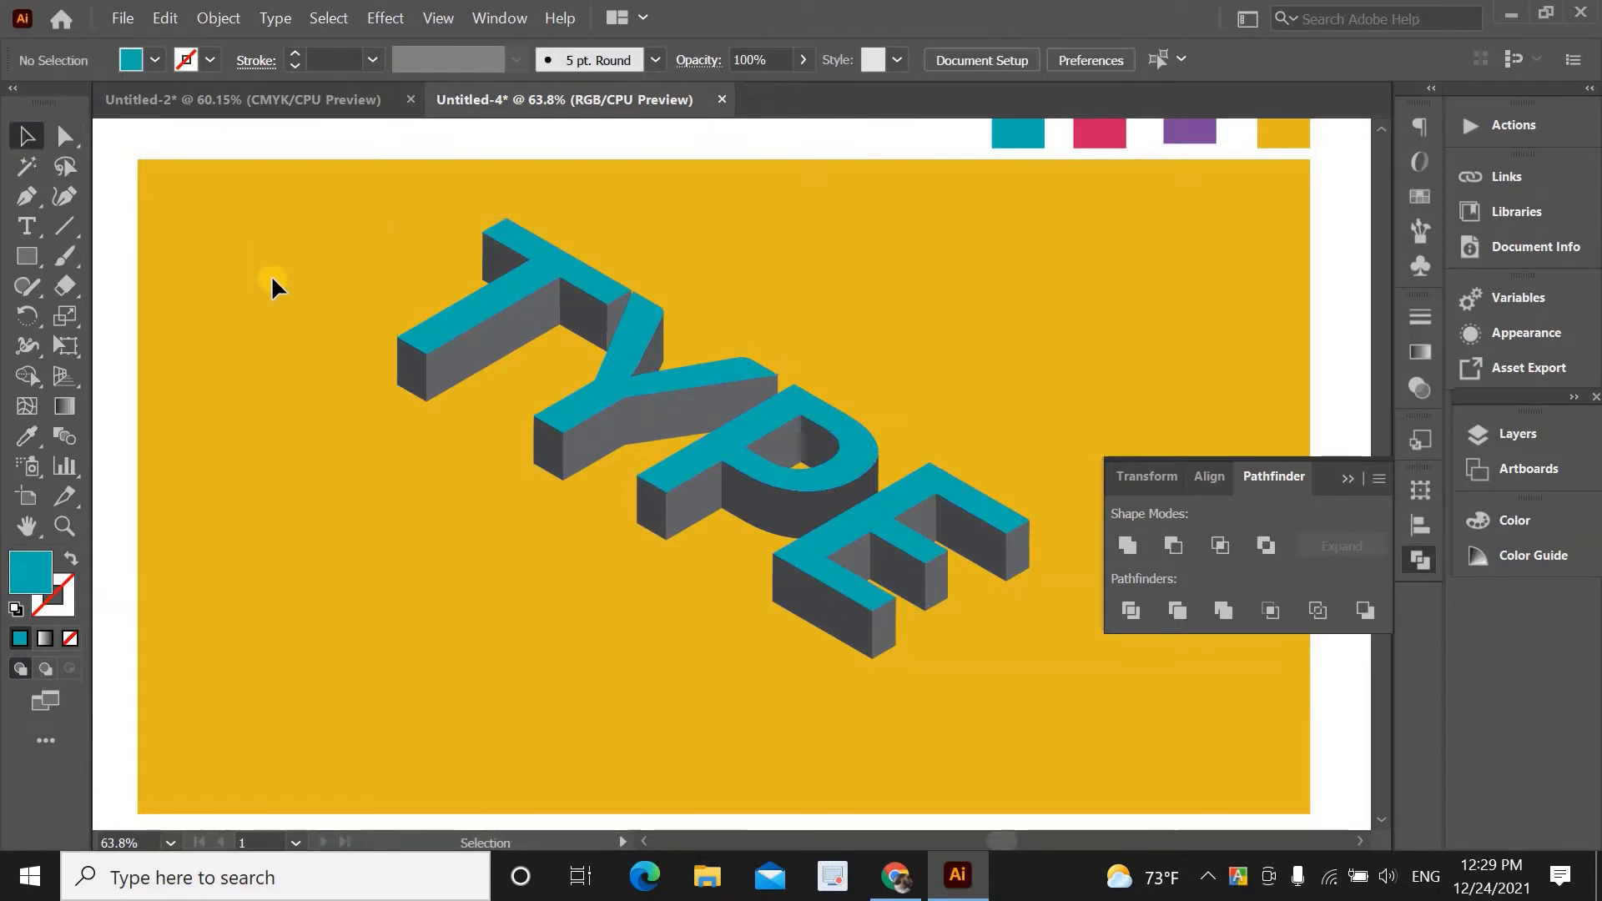
Recolor the dark grey left-facing side faces of the T, Y, P and E pink by sampling the pink palette swatch with the Eyedropper
{"action": "left_click", "coordinate": [405, 372]}
{"action": "left_click", "coordinate": [405, 371]}
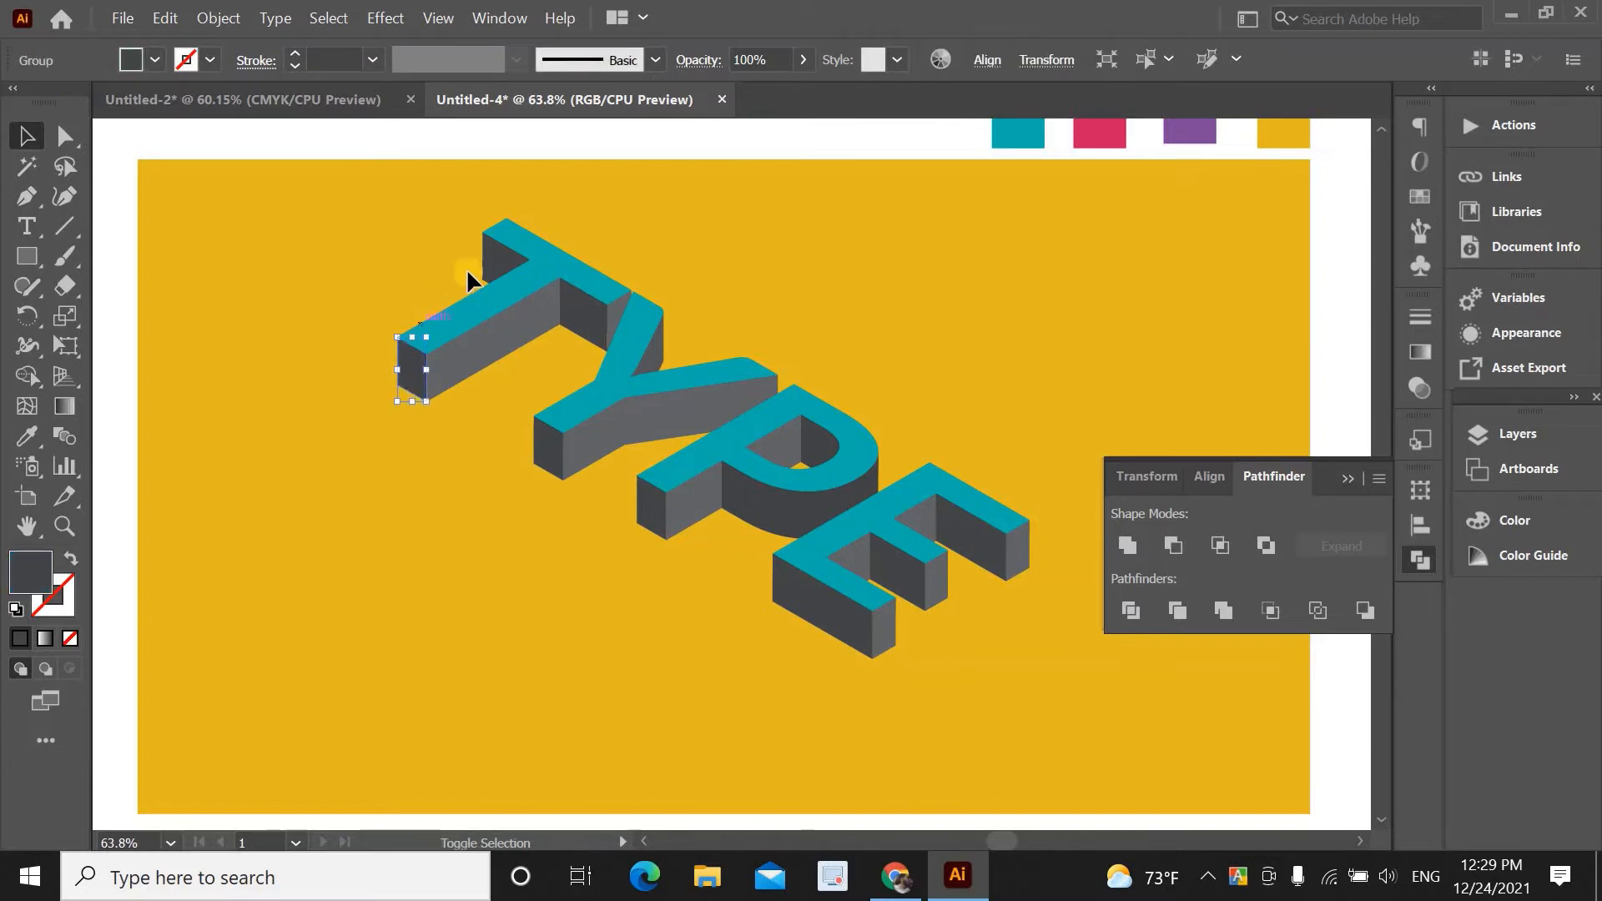
{"action": "left_click", "coordinate": [498, 257]}
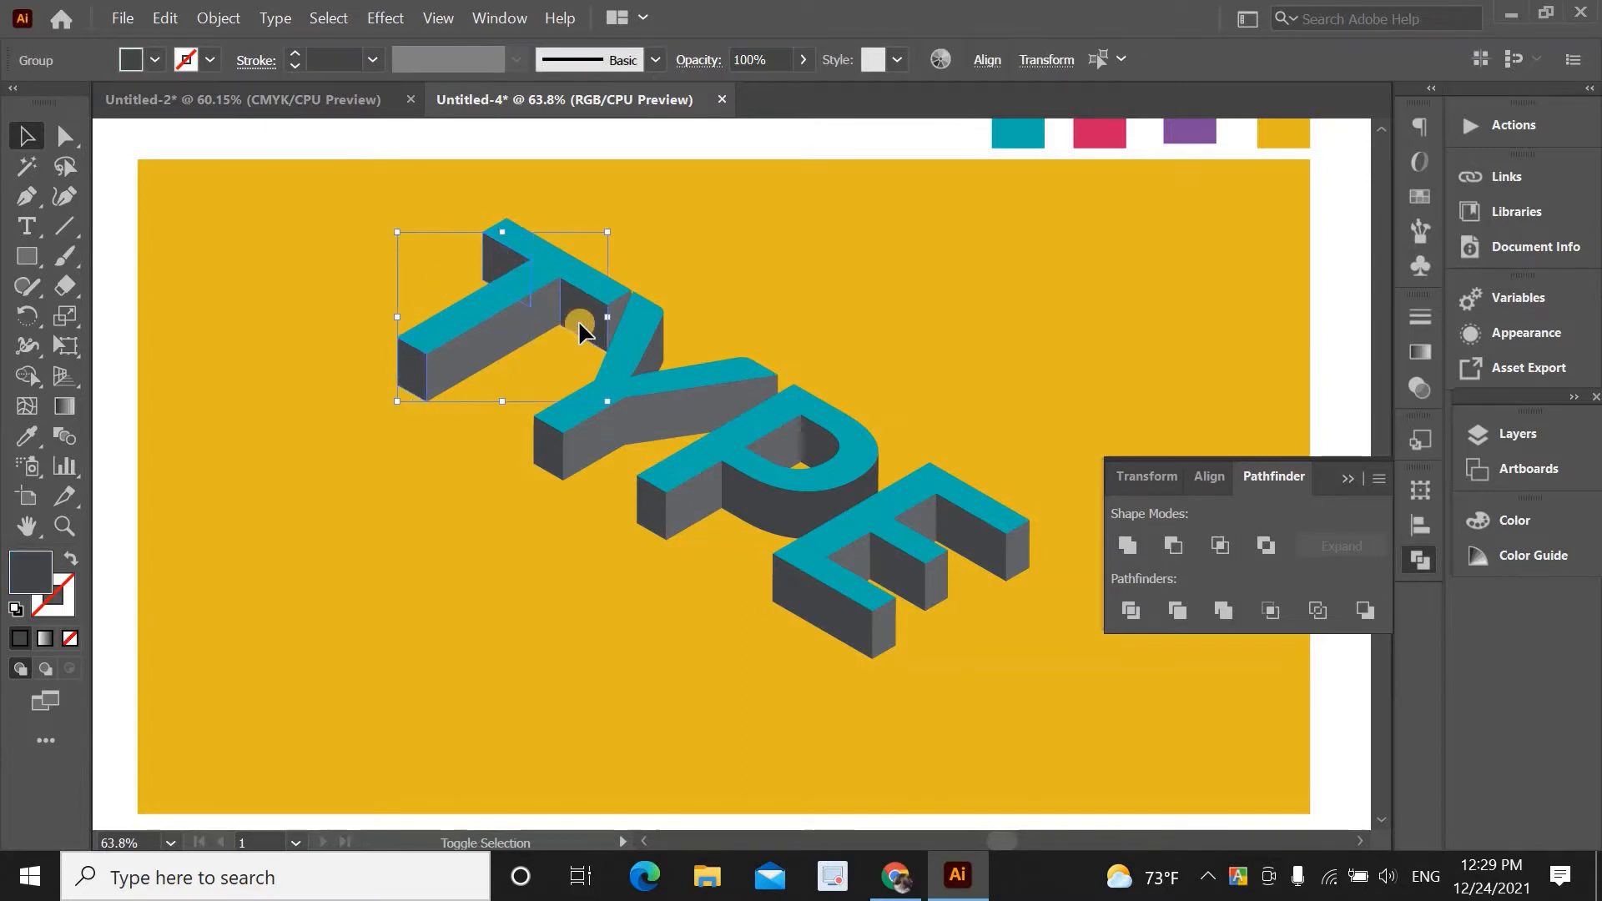
{"action": "left_click", "coordinate": [552, 453], "text": "shift"}
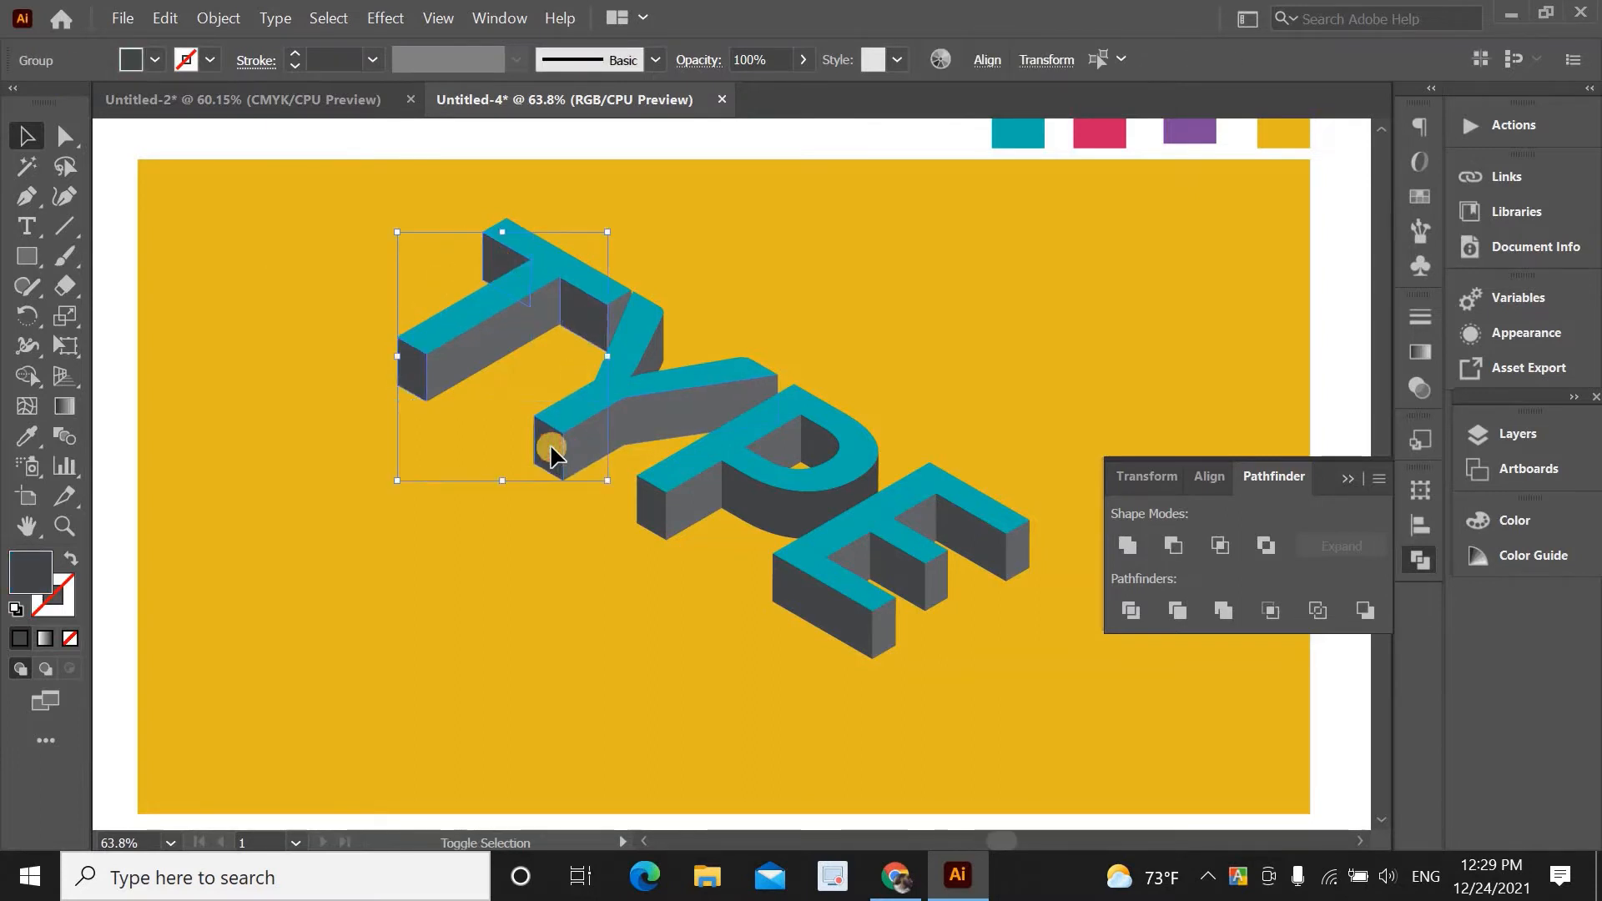
{"action": "left_click", "coordinate": [664, 517], "text": "shift"}
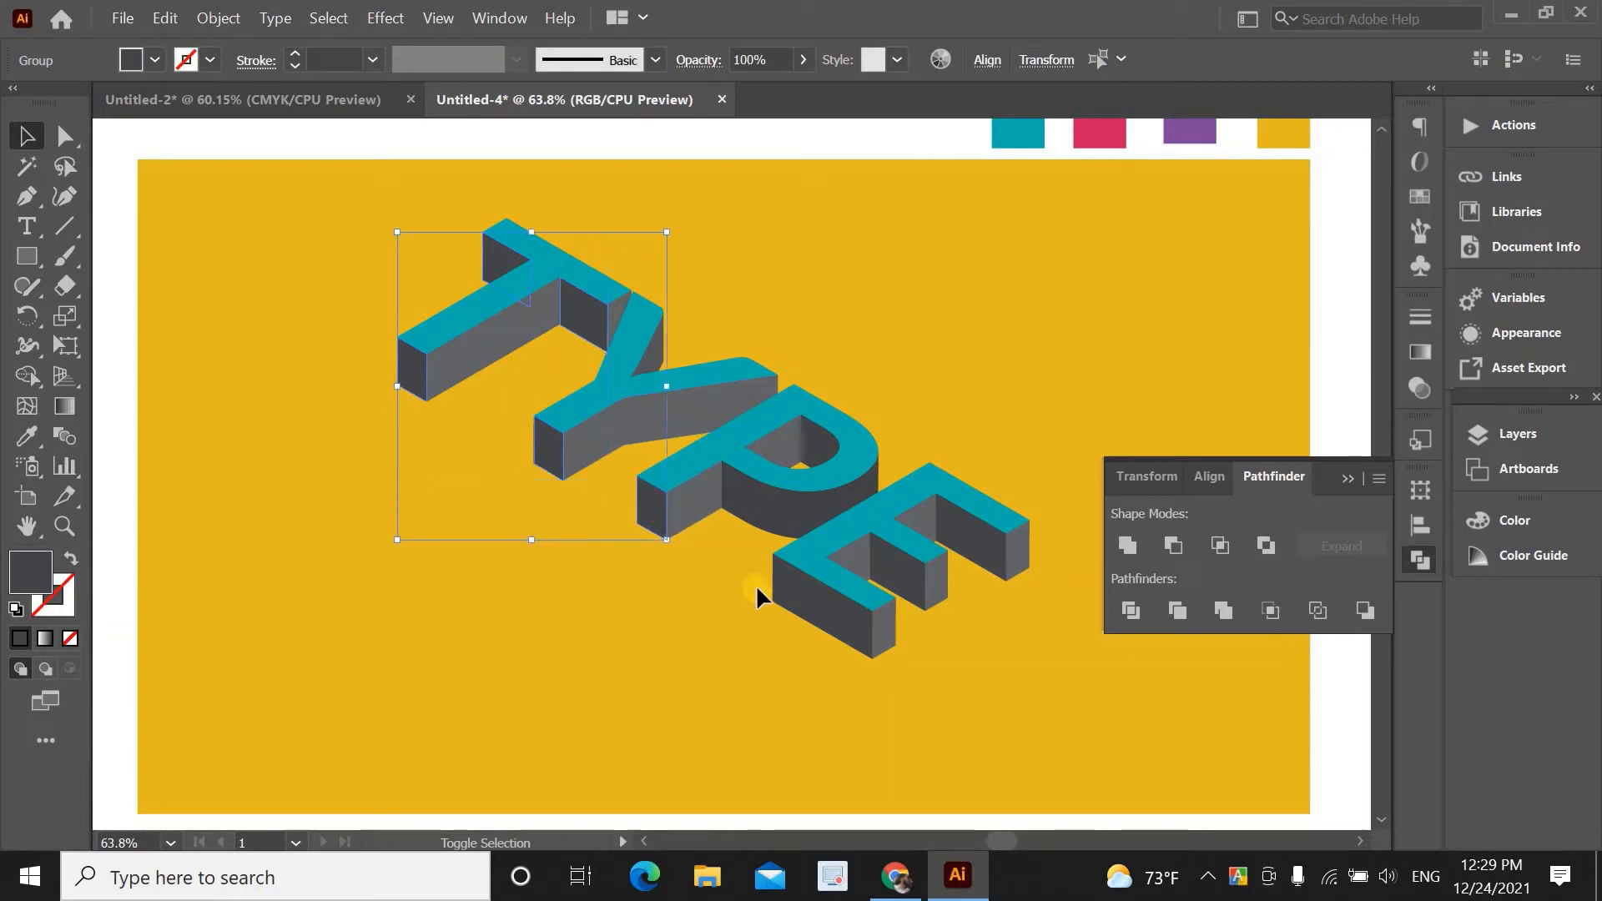
{"action": "left_click", "coordinate": [798, 589], "text": "shift"}
{"action": "left_click", "coordinate": [910, 582], "text": "shift"}
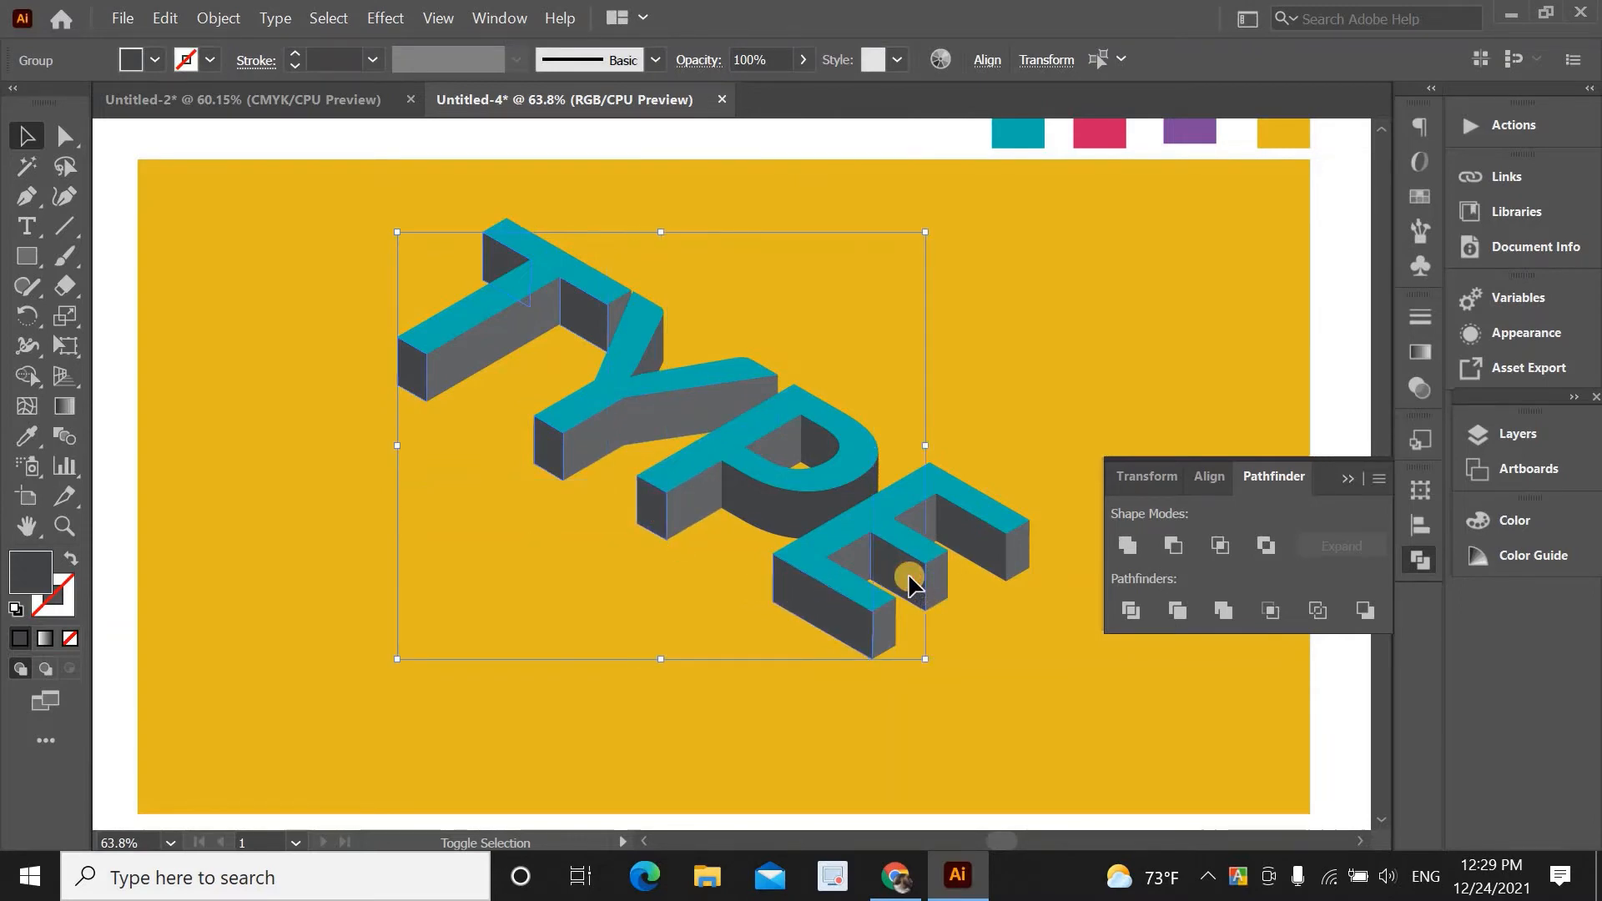
{"action": "left_click", "coordinate": [973, 543], "text": "shift"}
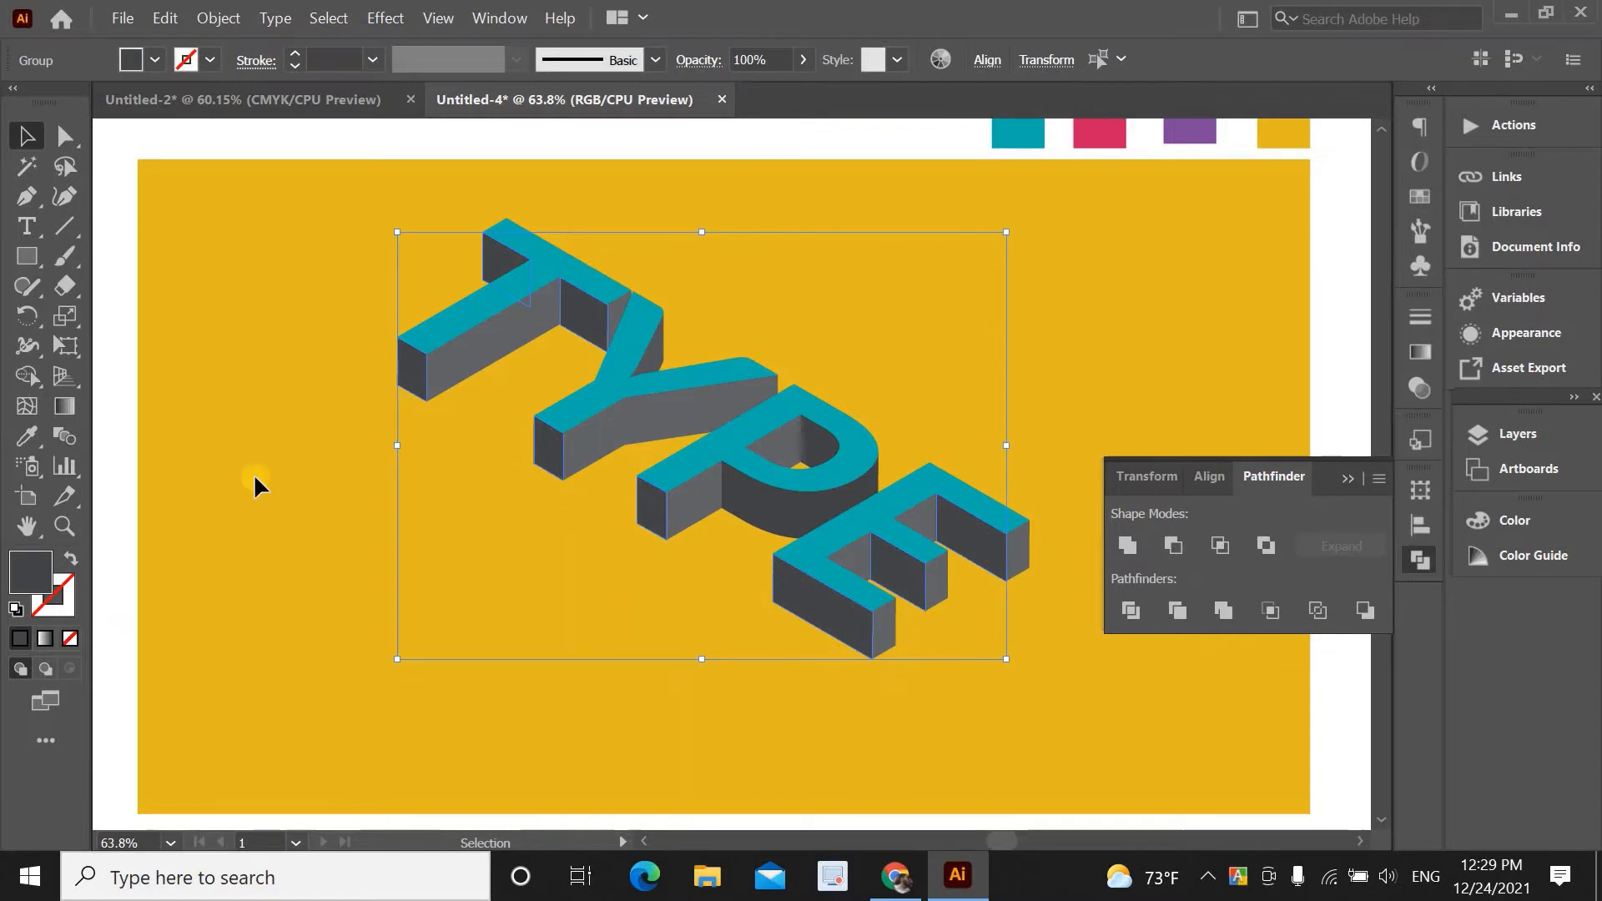
{"action": "left_click", "coordinate": [22, 436]}
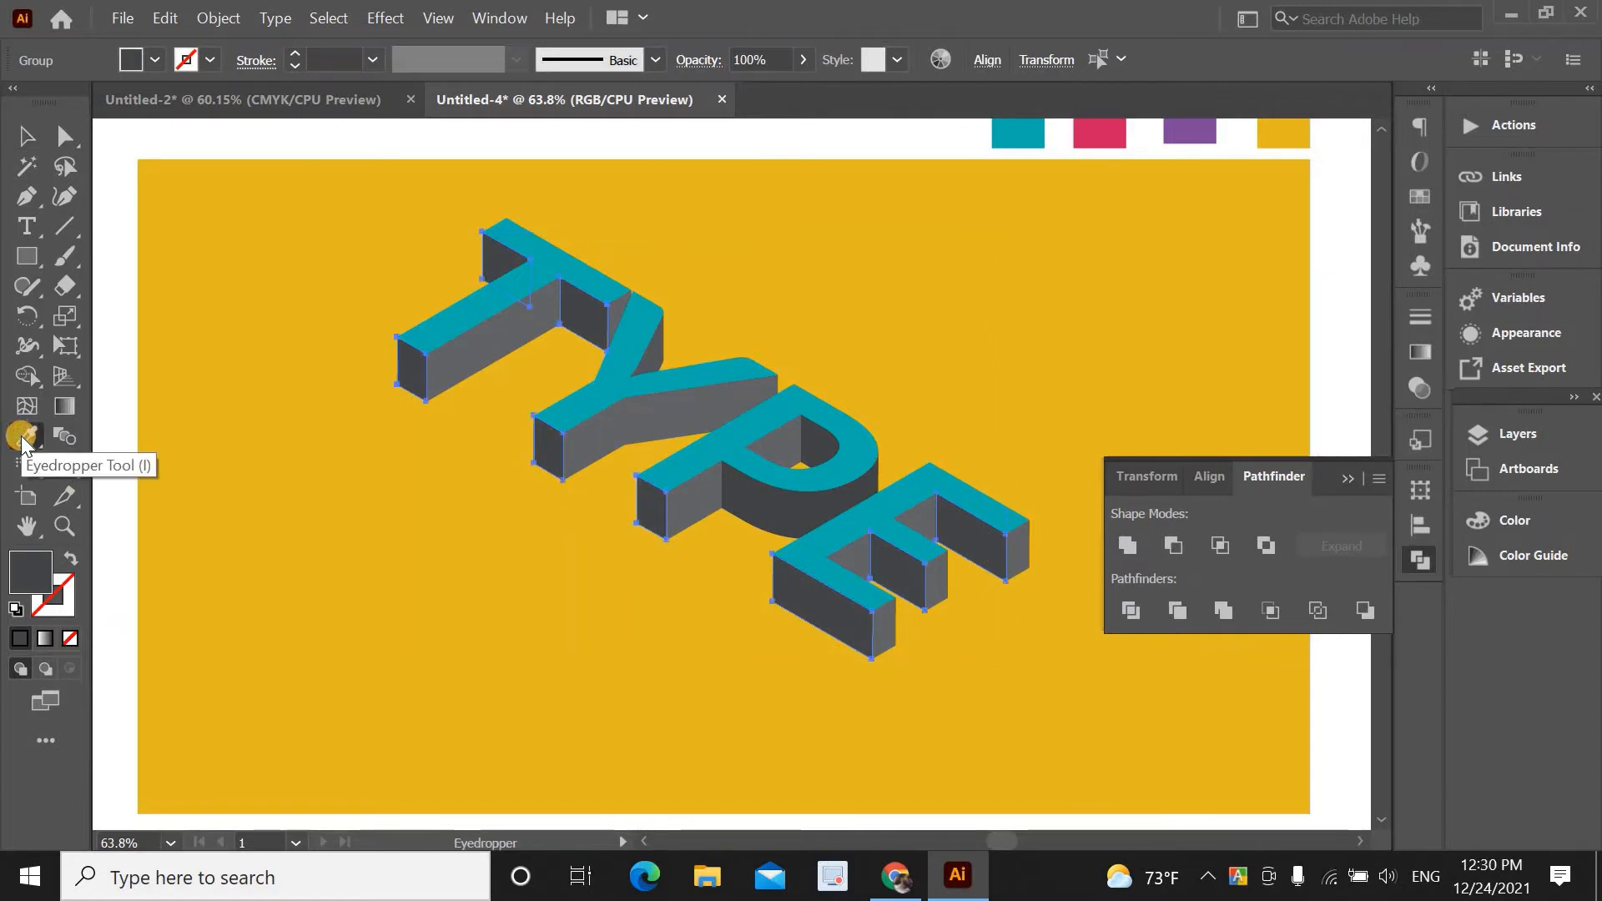
{"action": "left_click", "coordinate": [1107, 134]}
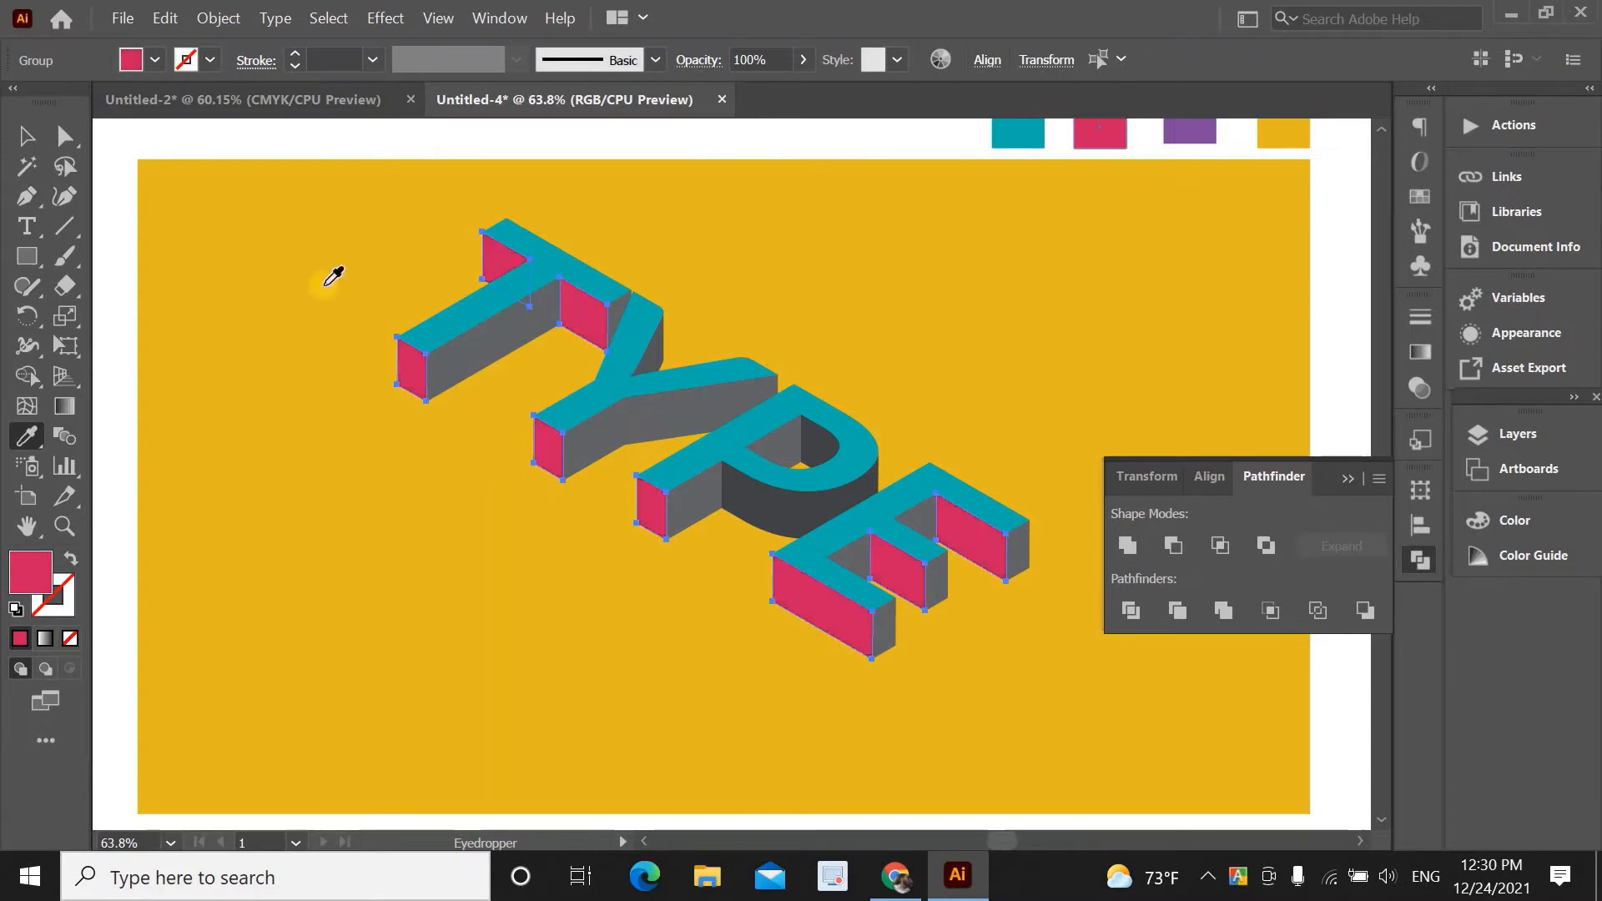
{"action": "left_click", "coordinate": [26, 136]}
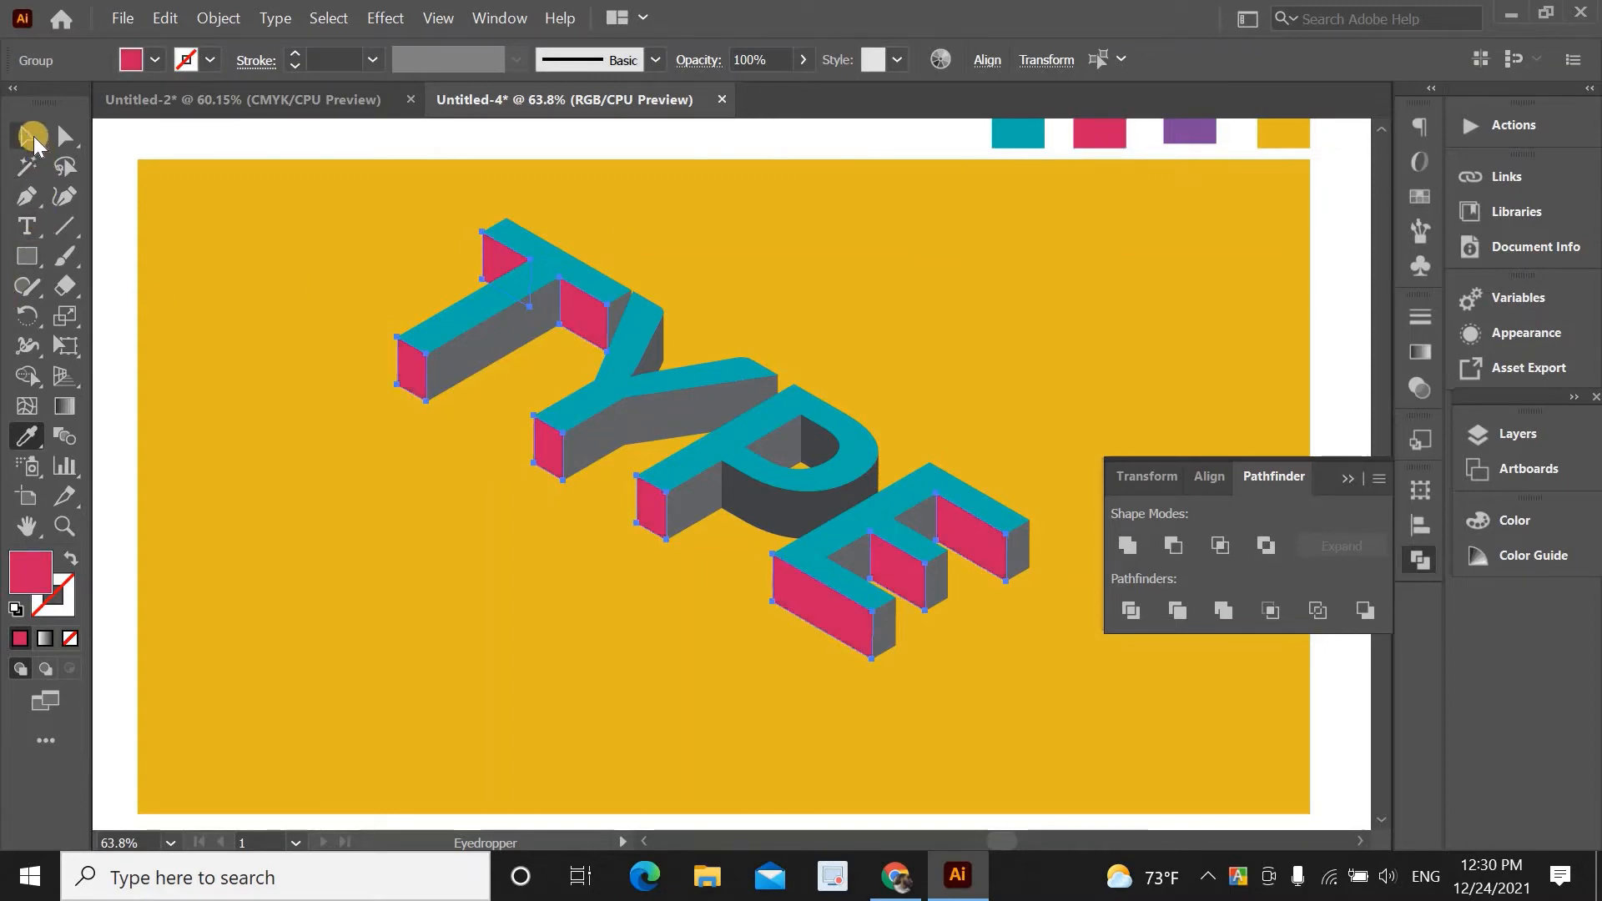
{"action": "left_click", "coordinate": [174, 222]}
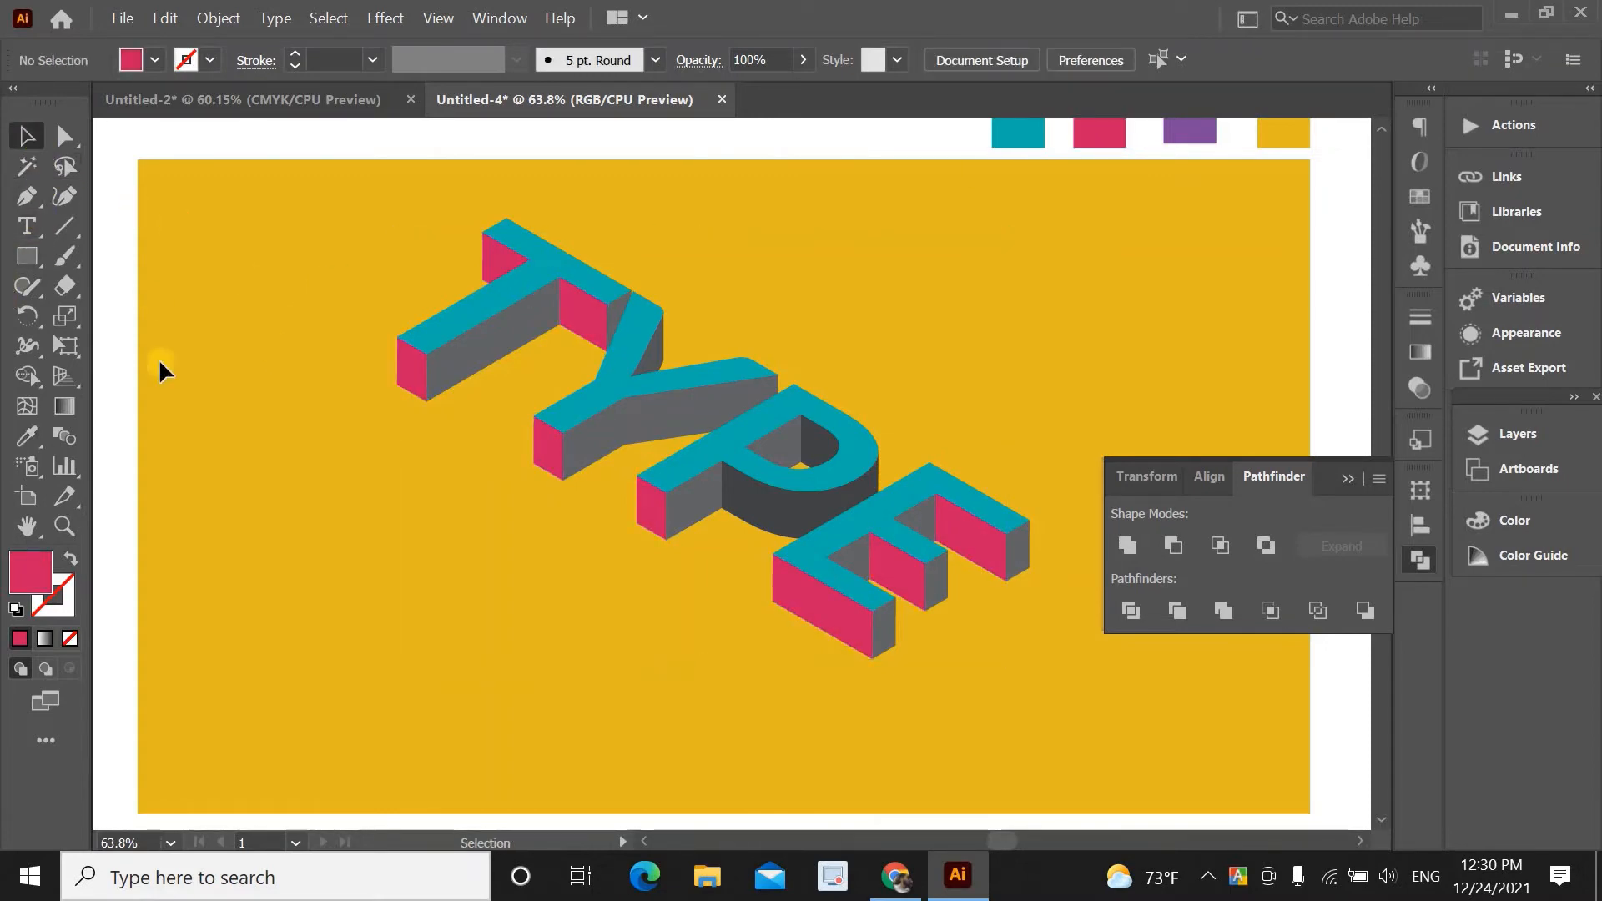
Recolor the right-facing side faces of all four letters, including the P's outer curve, purple by sampling the purple palette swatch with the Eyedropper
{"action": "left_click", "coordinate": [466, 336]}
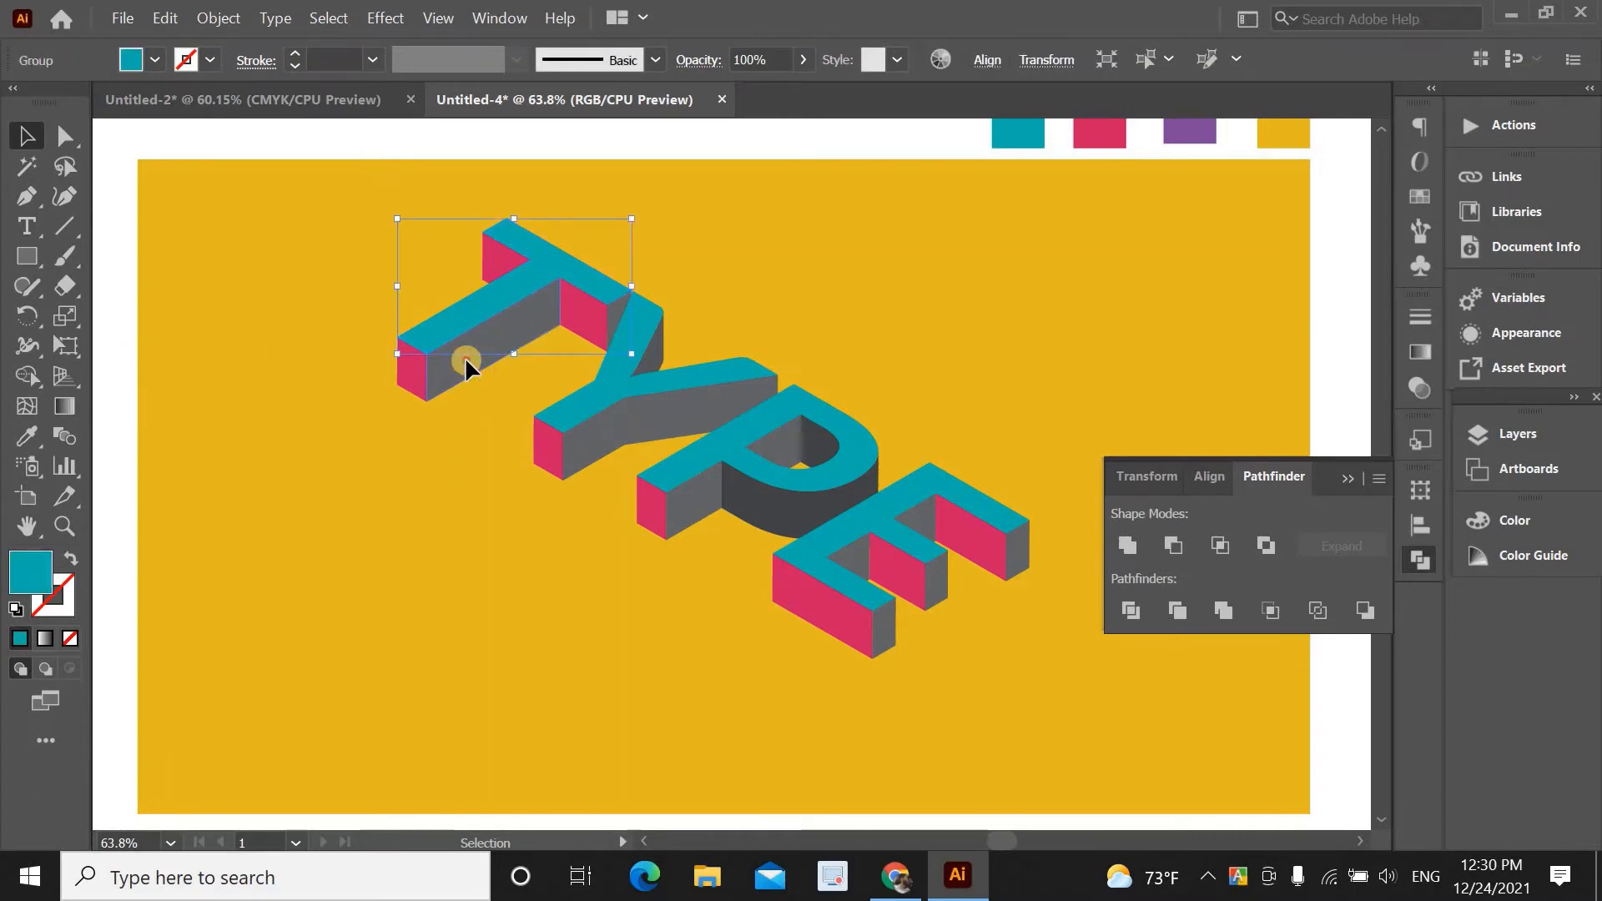
{"action": "left_click", "coordinate": [465, 362]}
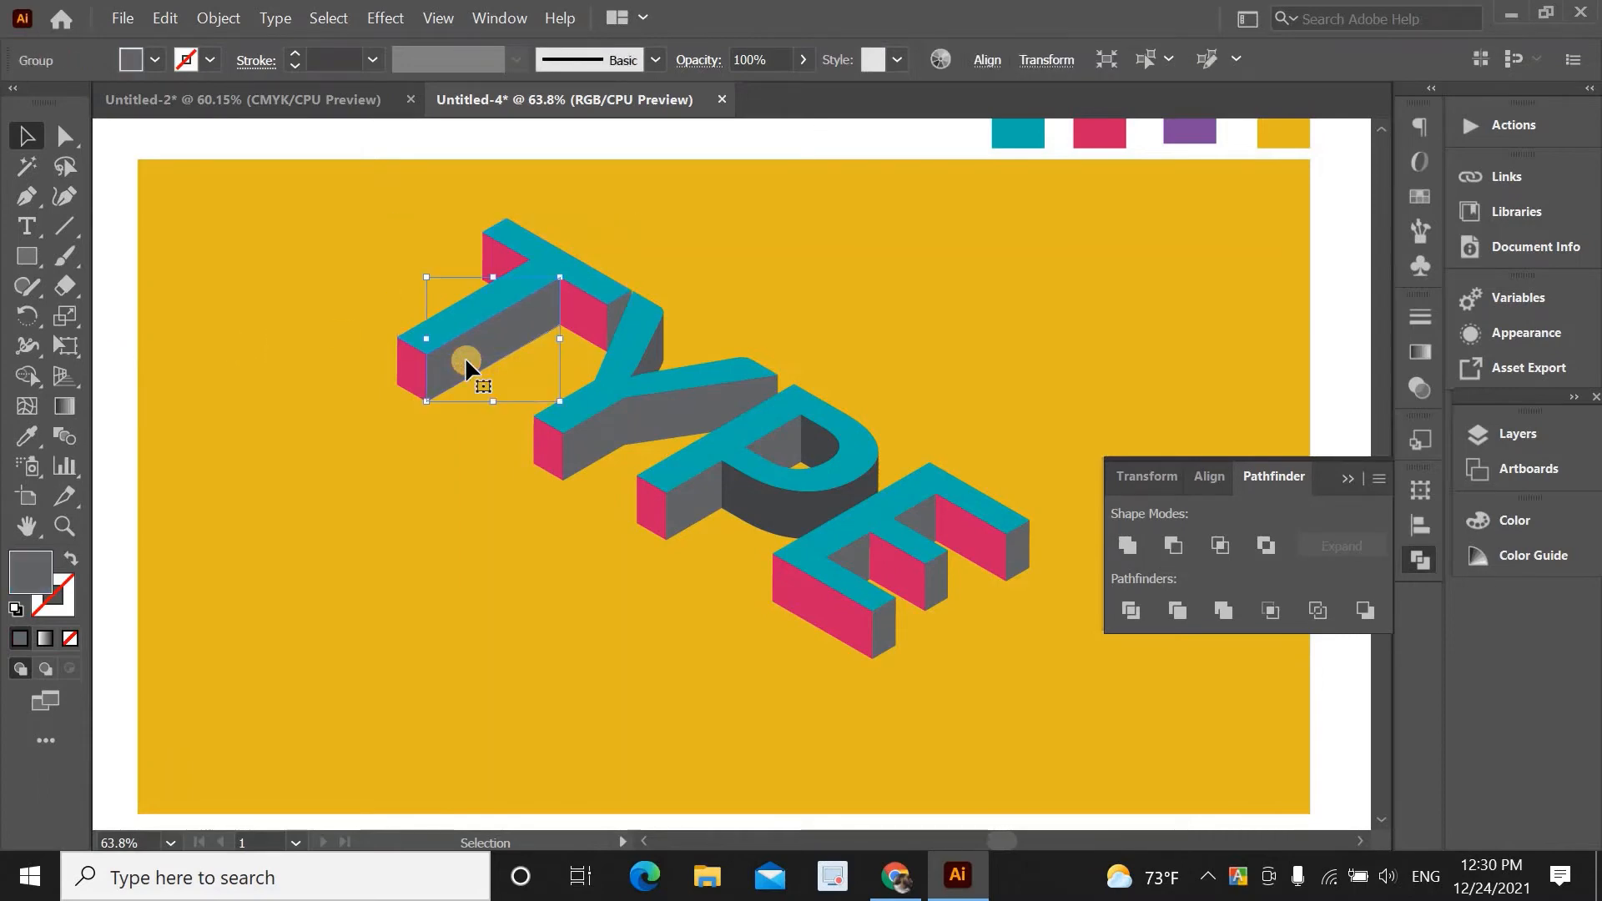
{"action": "left_click", "coordinate": [613, 421], "text": "shift"}
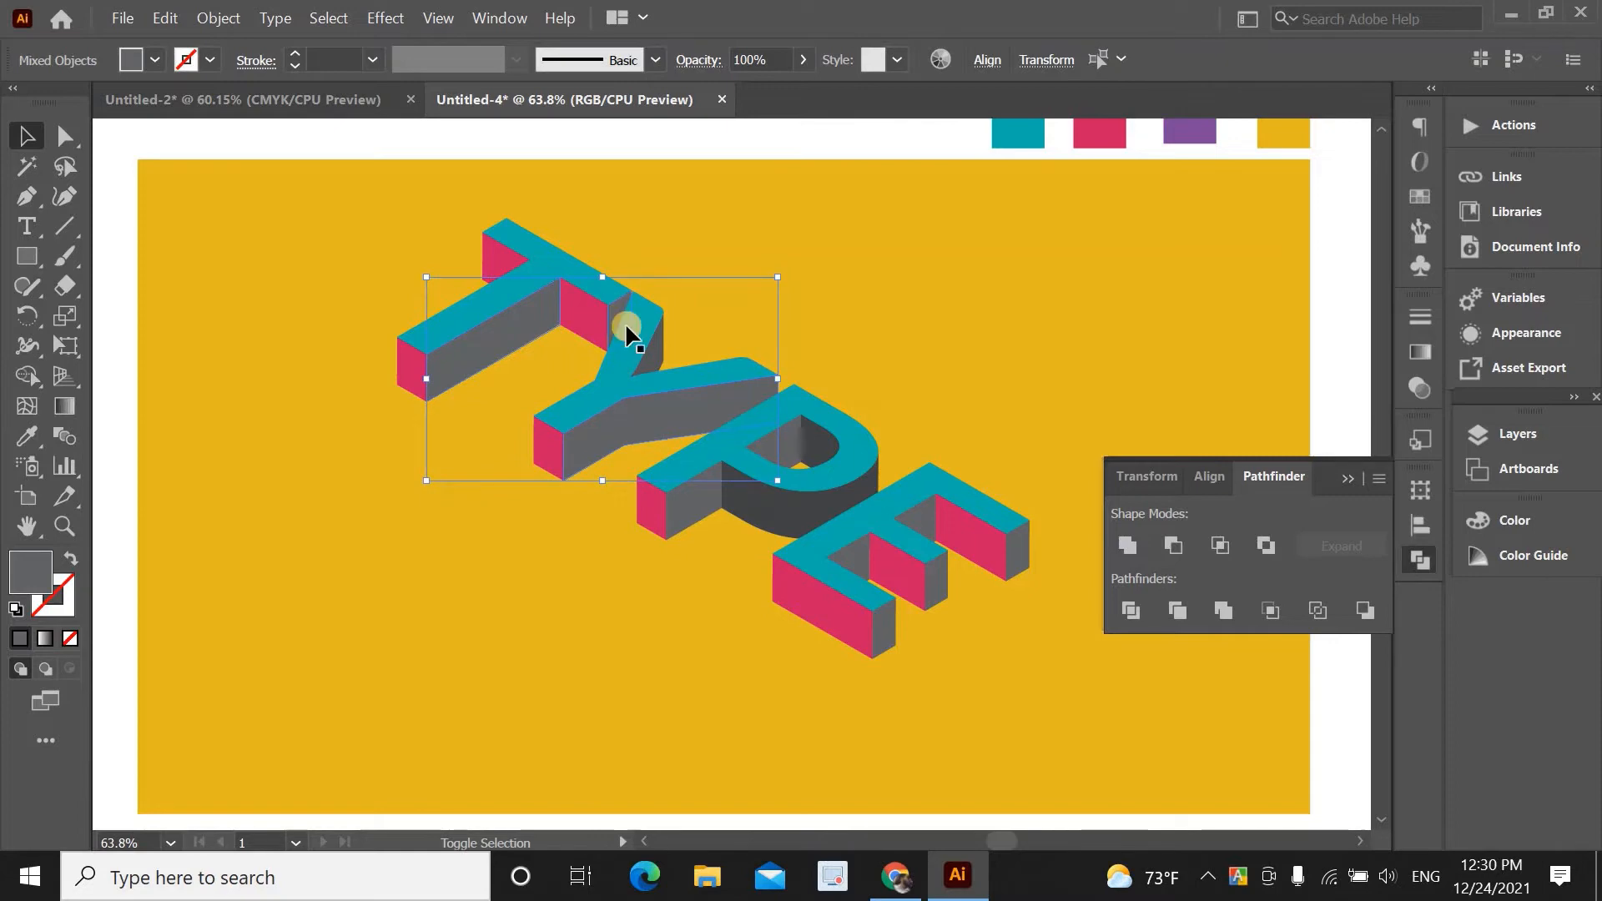
{"action": "left_click", "coordinate": [653, 348], "text": "shift"}
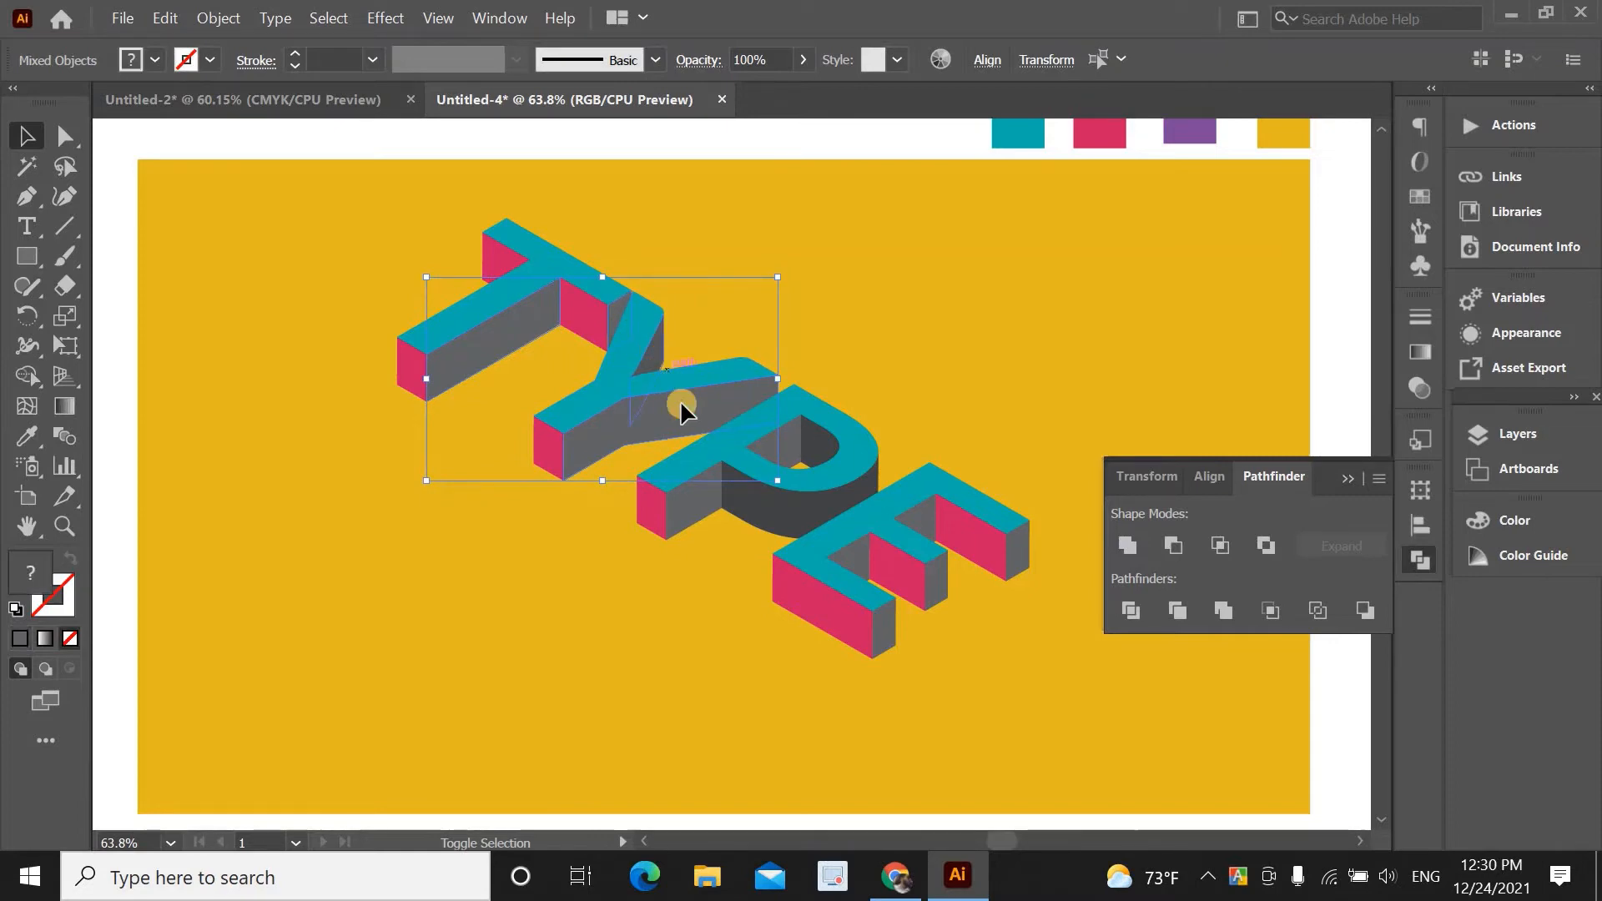
{"action": "left_click", "coordinate": [779, 442], "text": "shift"}
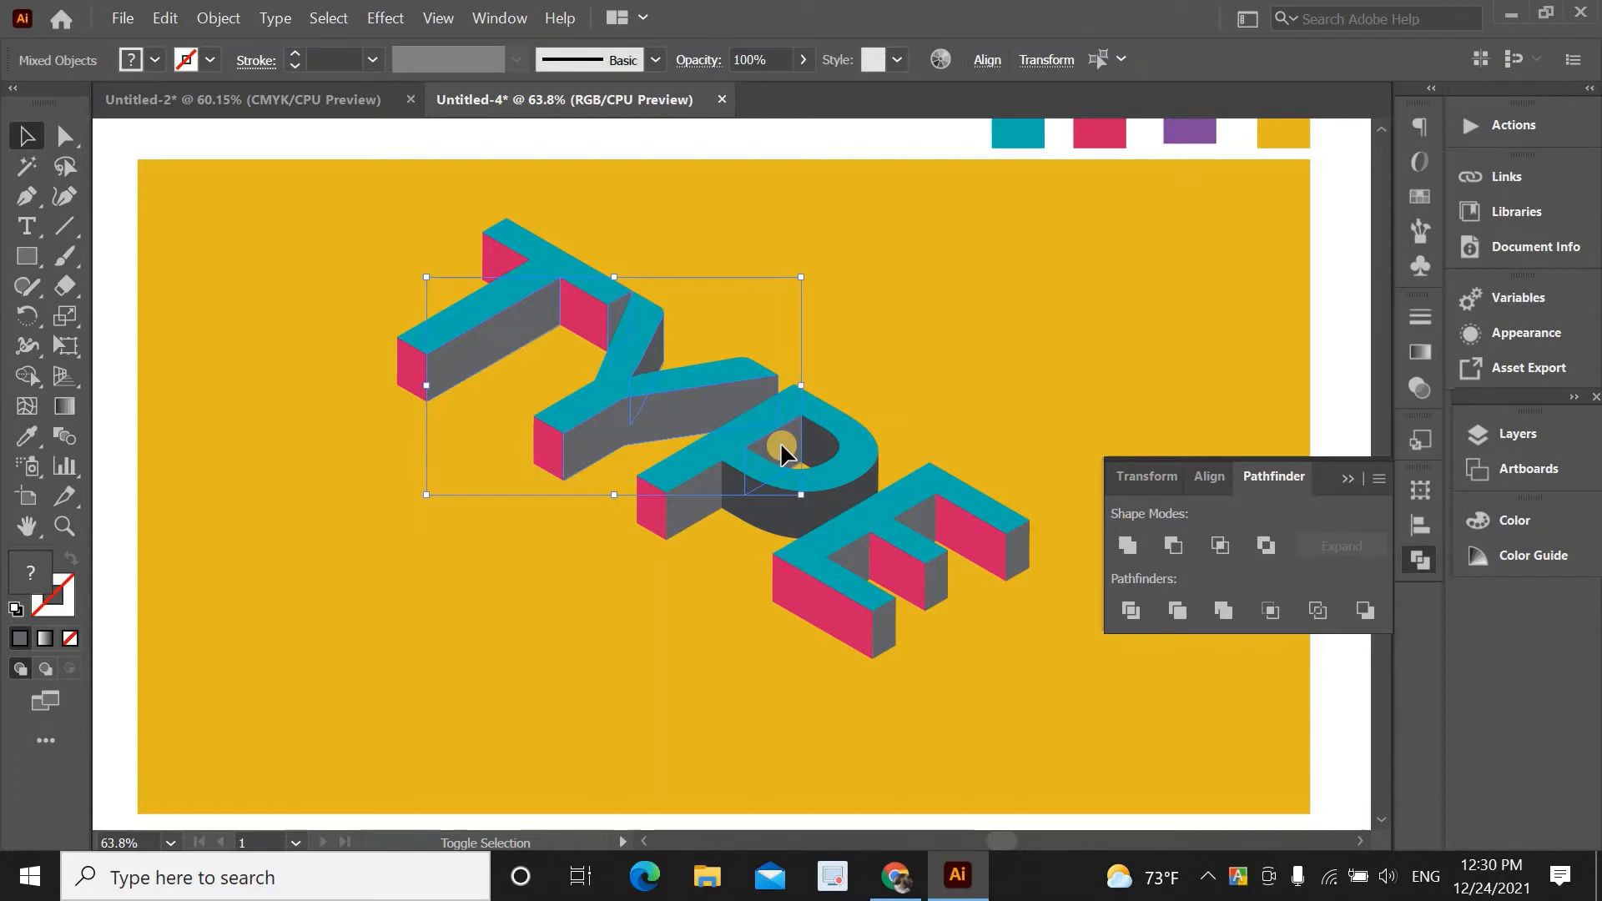
{"action": "left_click", "coordinate": [689, 502], "text": "shift"}
{"action": "left_click", "coordinate": [775, 504], "text": "shift"}
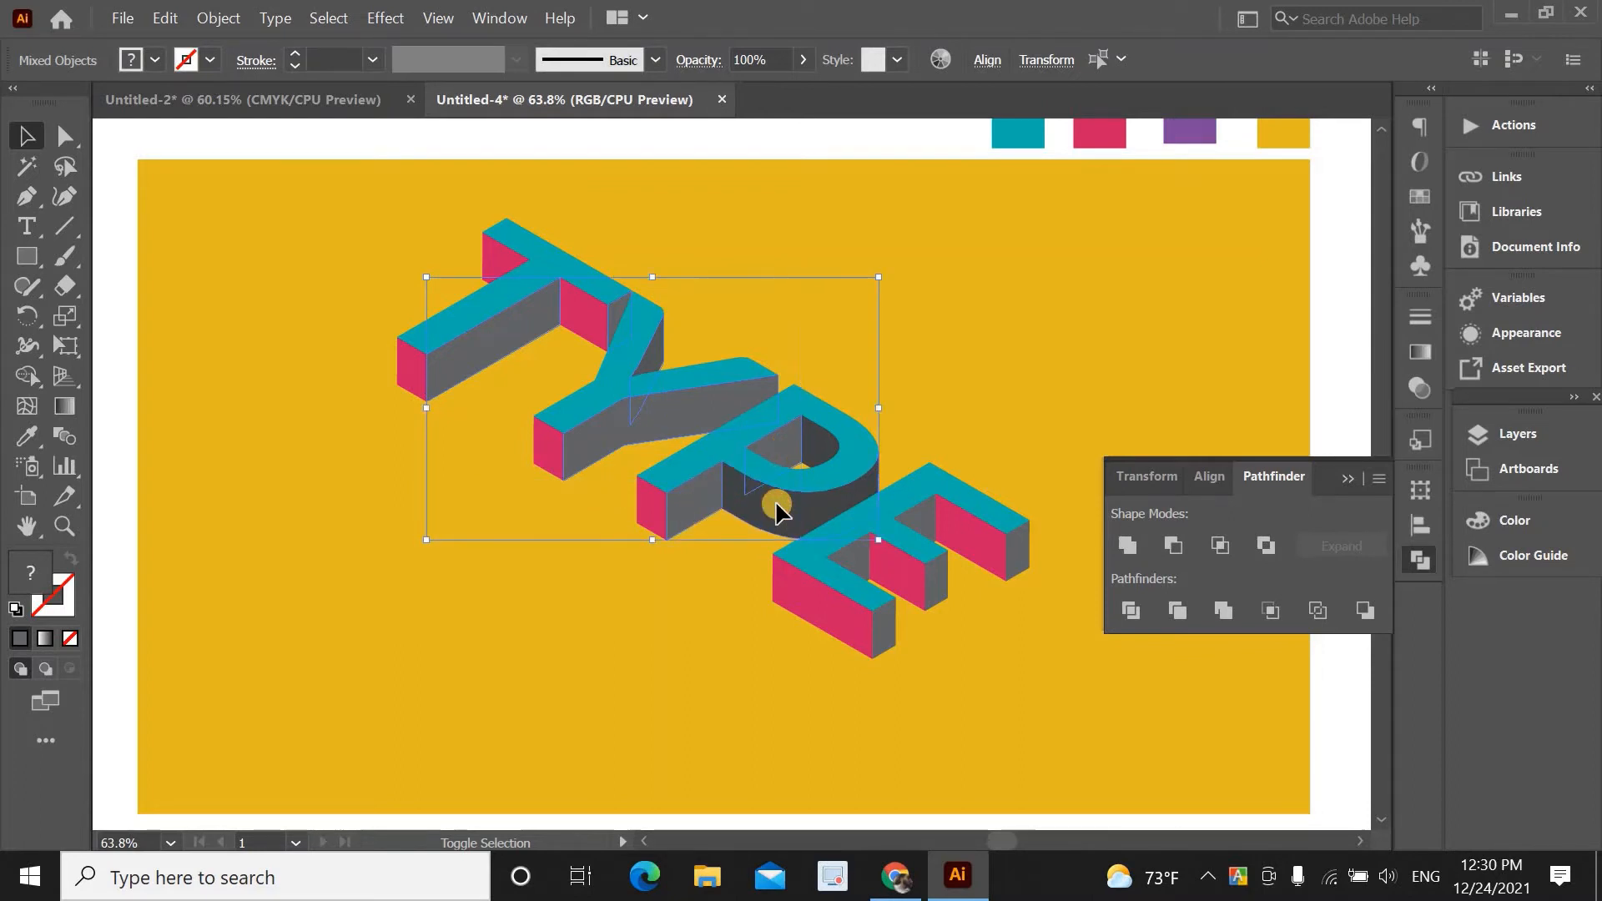
{"action": "left_click", "coordinate": [855, 561], "text": "shift"}
{"action": "left_click", "coordinate": [918, 585], "text": "shift"}
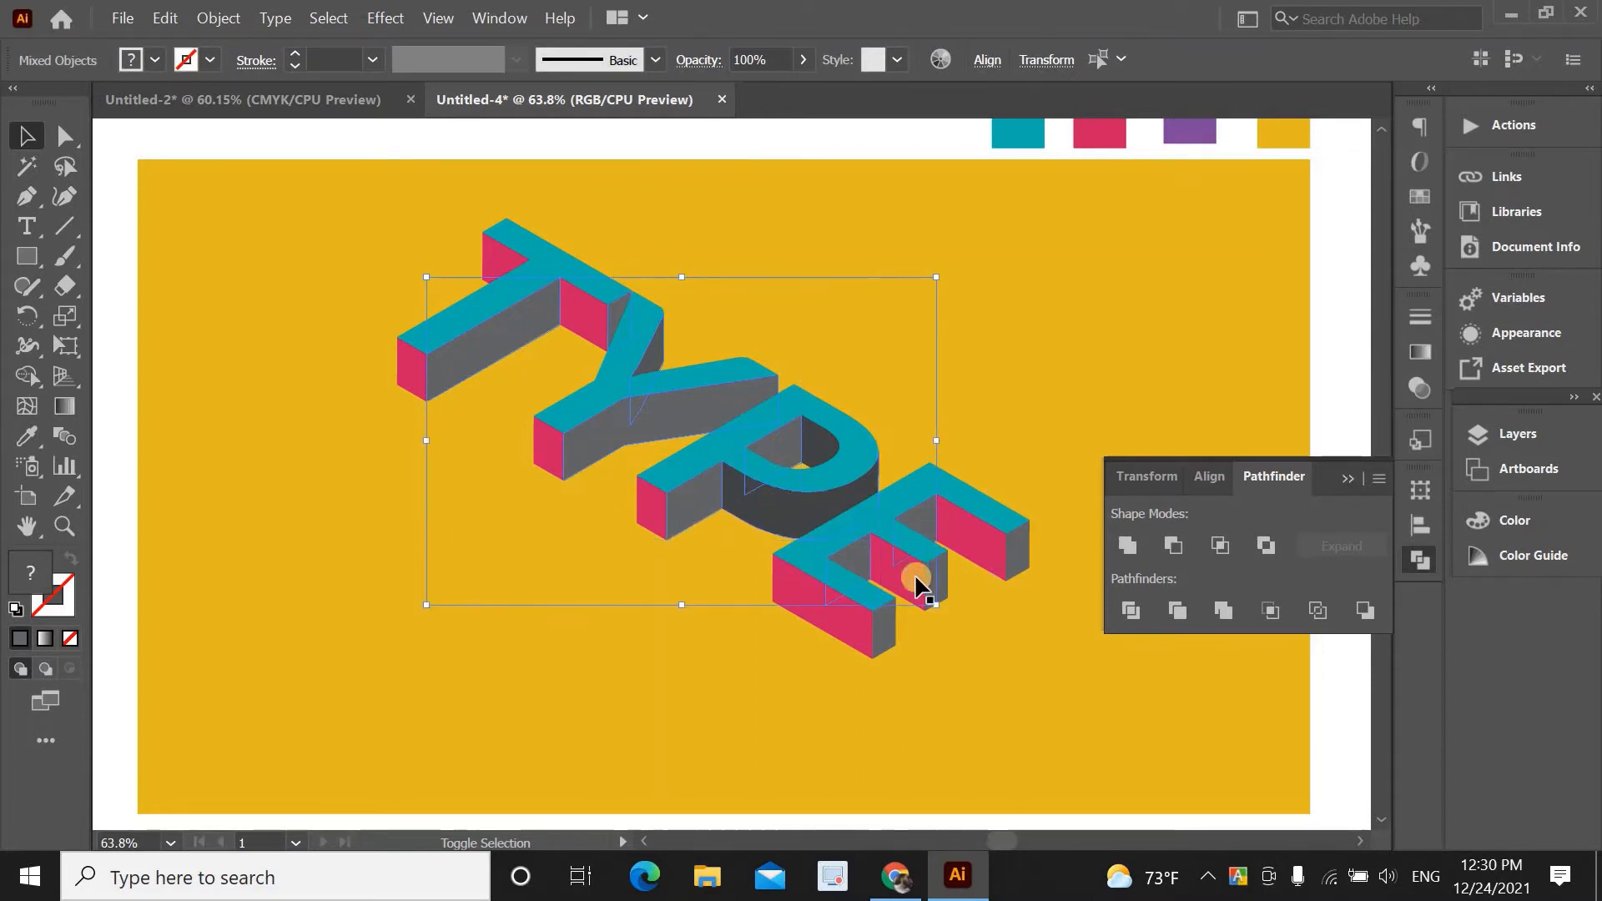
{"action": "left_click", "coordinate": [888, 619], "text": "shift"}
{"action": "left_click", "coordinate": [944, 575], "text": "shift"}
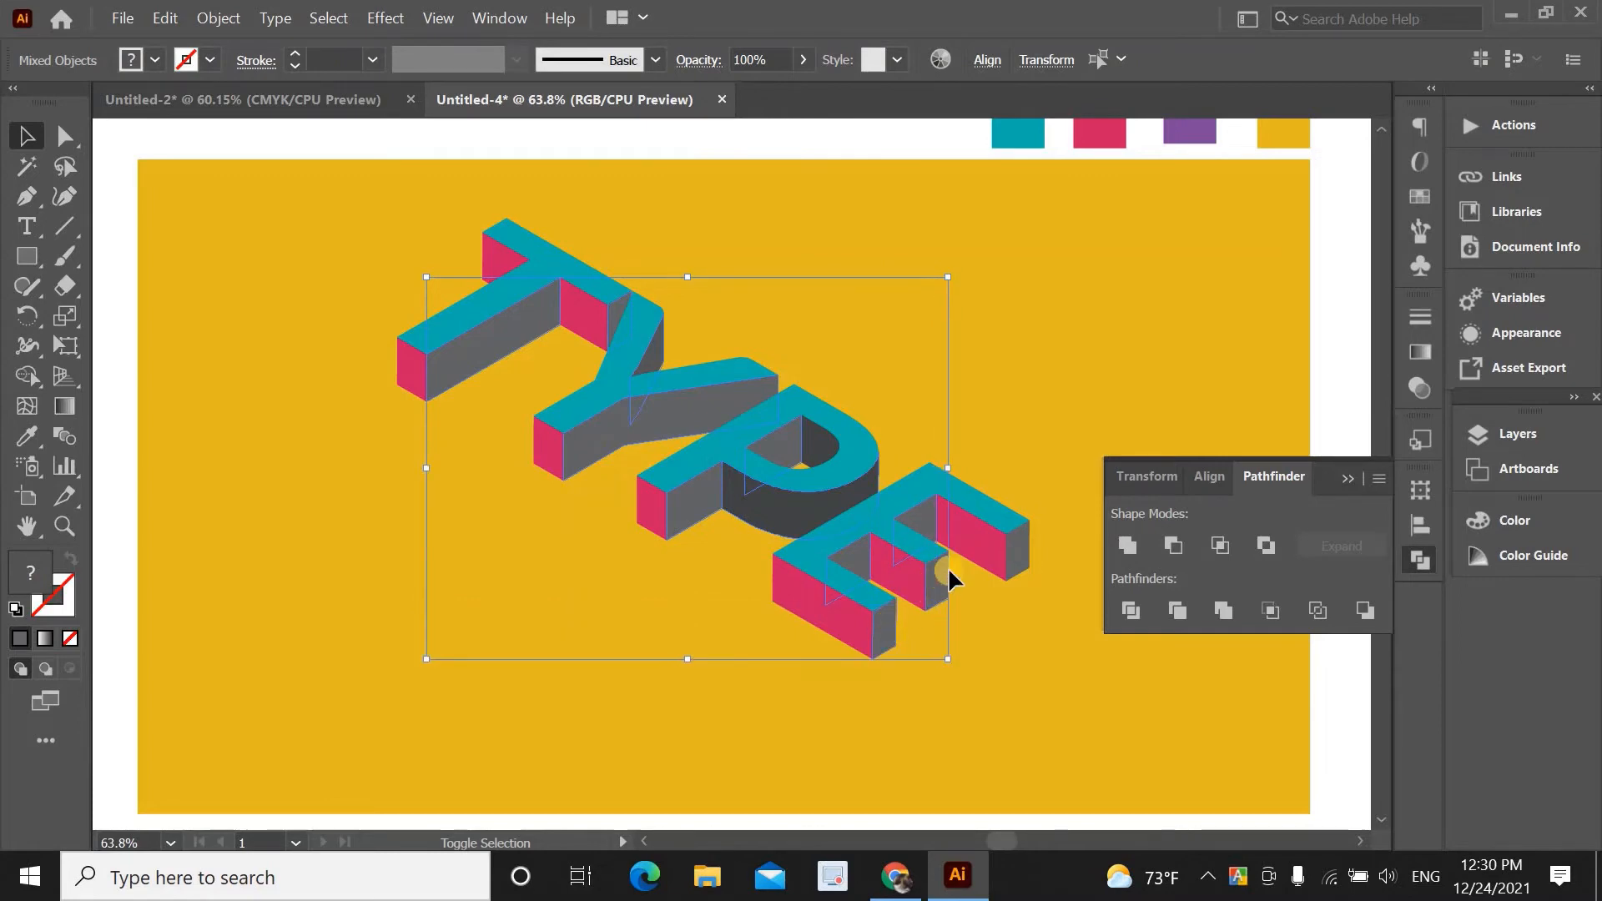
{"action": "left_click", "coordinate": [1015, 552], "text": "shift"}
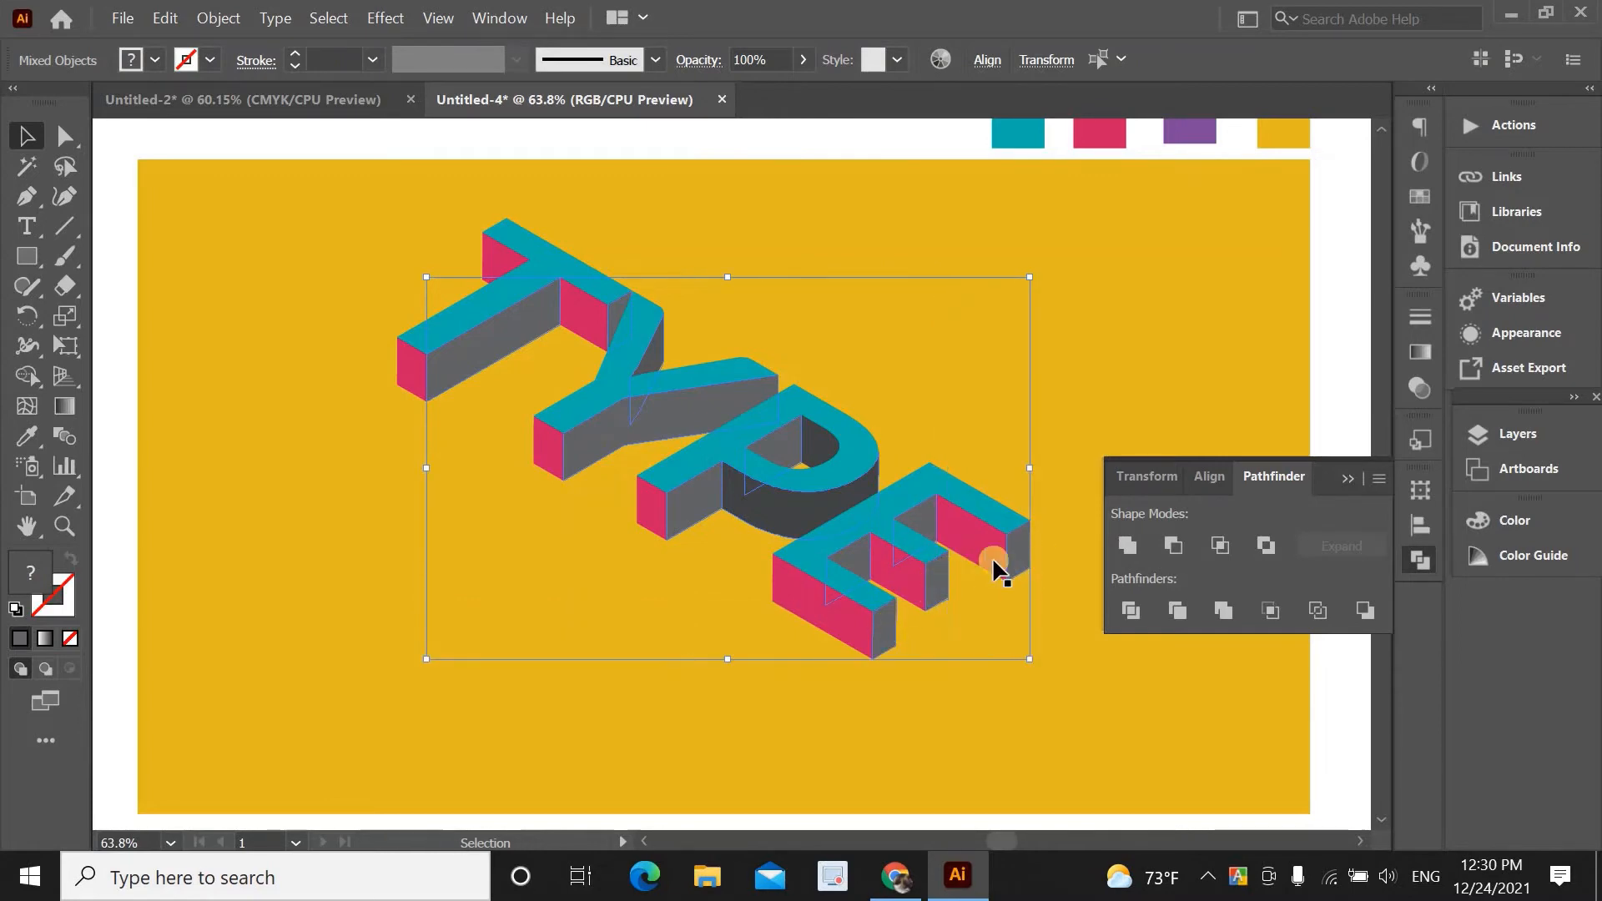
{"action": "left_click", "coordinate": [27, 435]}
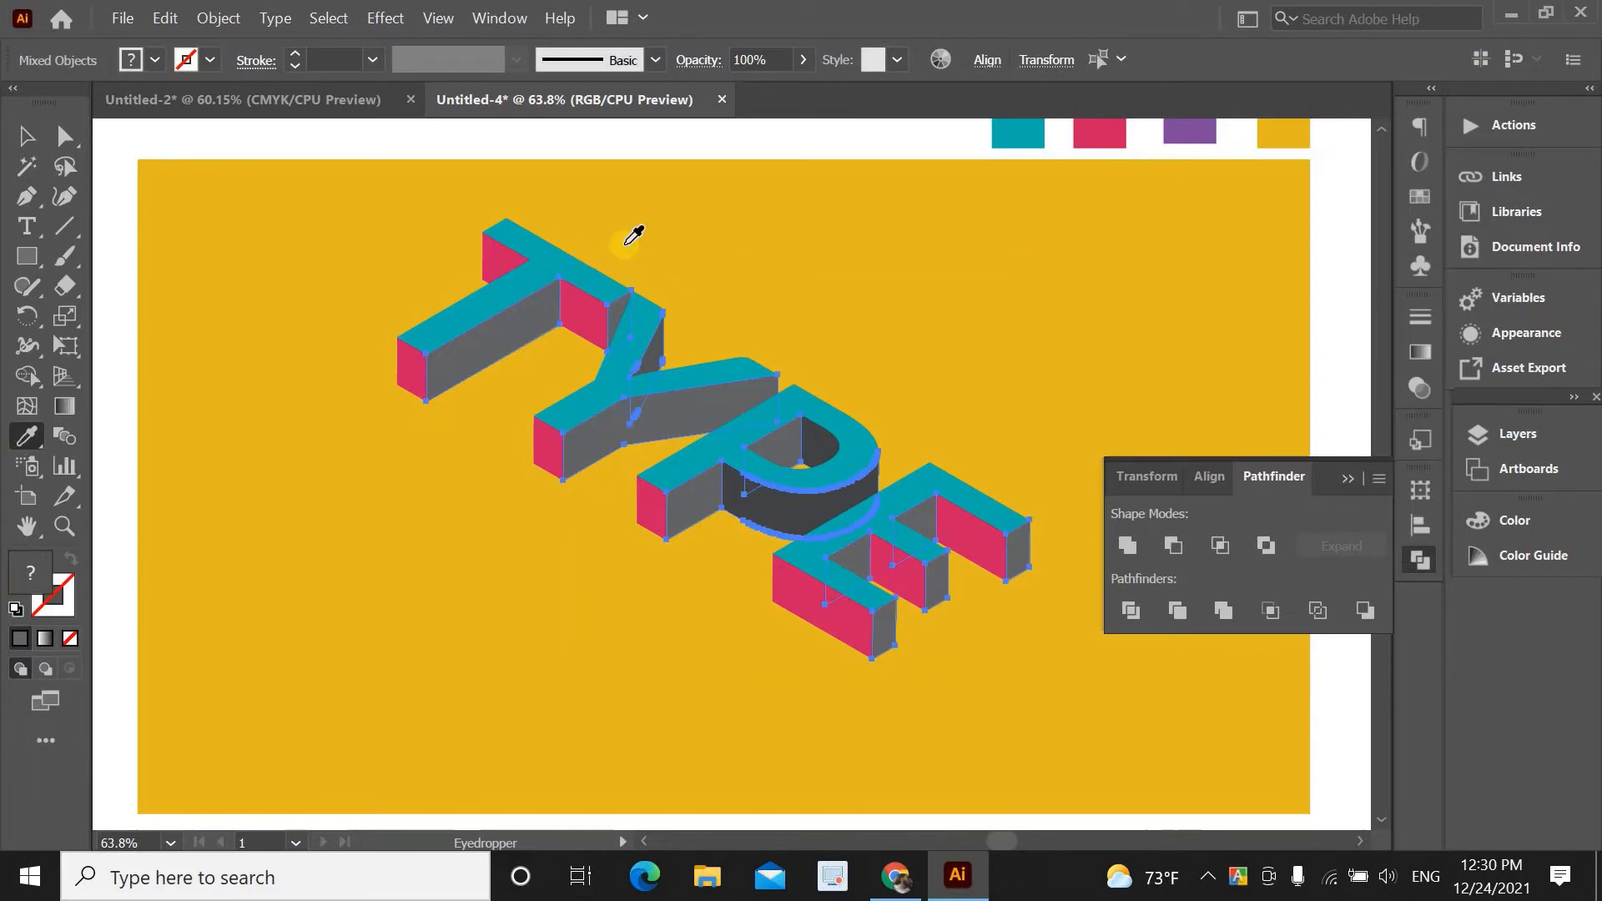
{"action": "left_click", "coordinate": [1187, 134]}
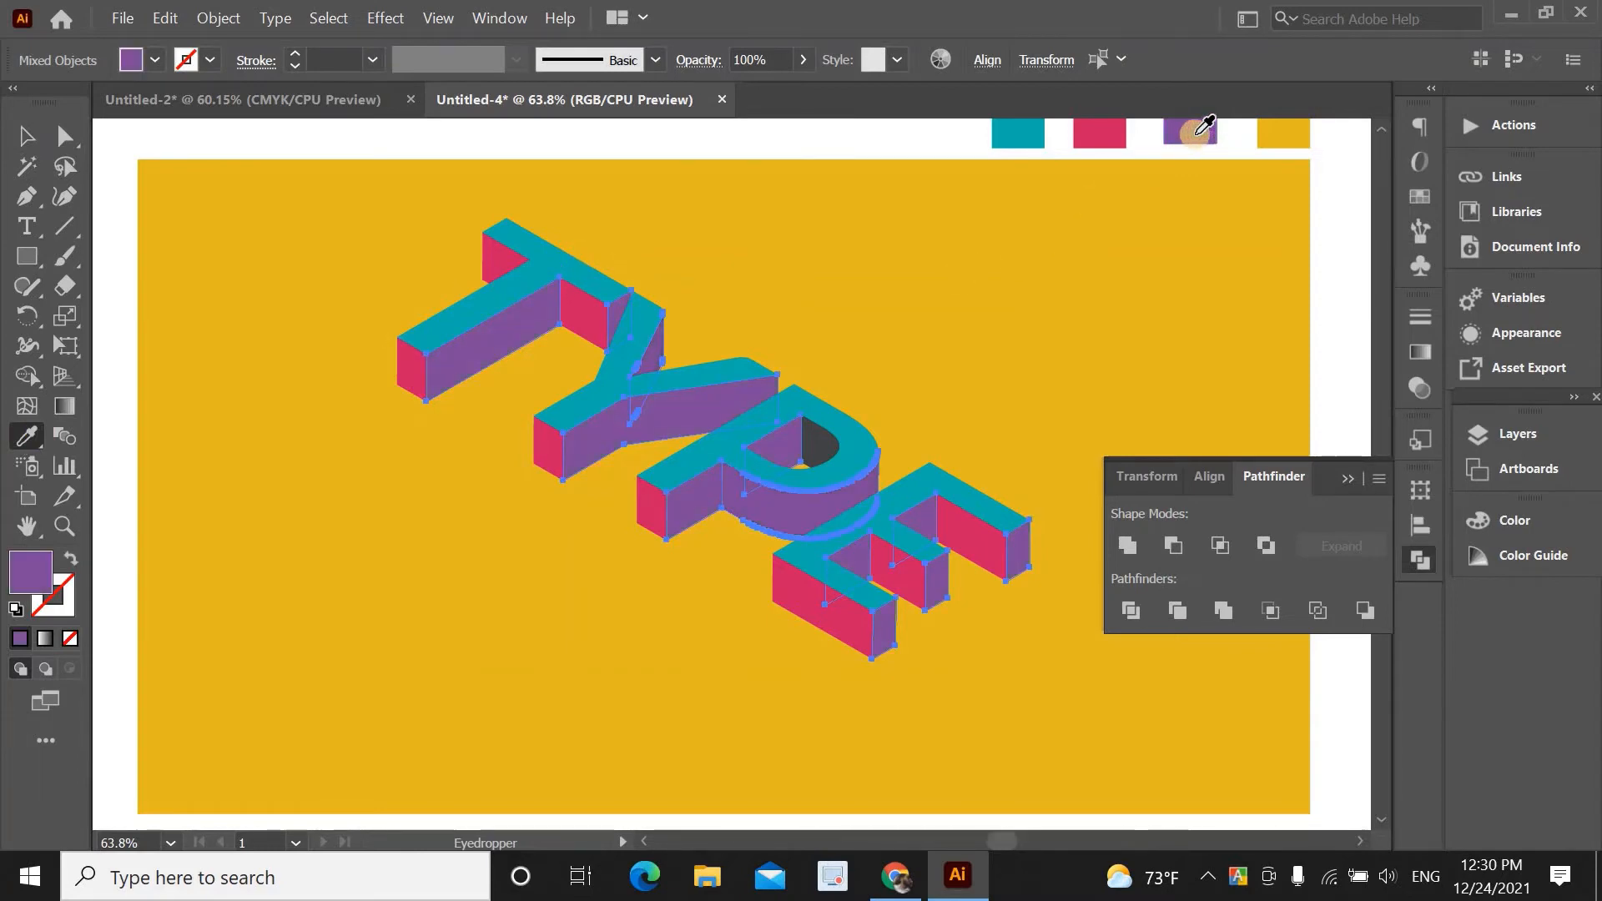
{"action": "left_click", "coordinate": [27, 136]}
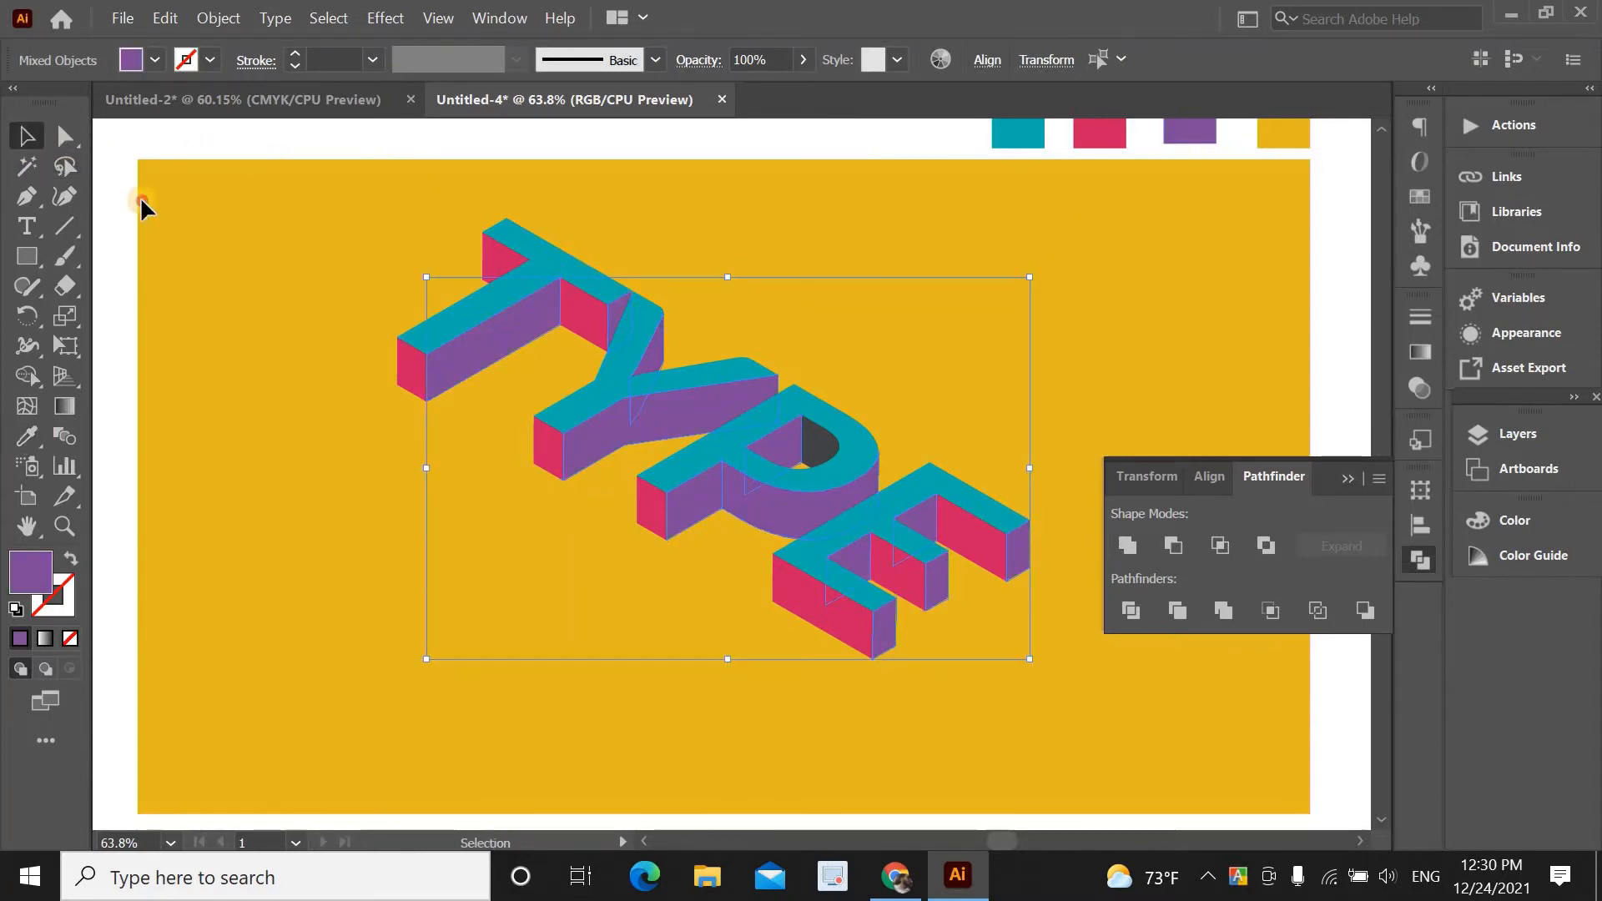
{"action": "left_click", "coordinate": [143, 203]}
Recolor the dark curved inner face of the P's counter pink by sampling the pink palette swatch
{"action": "left_click", "coordinate": [816, 440]}
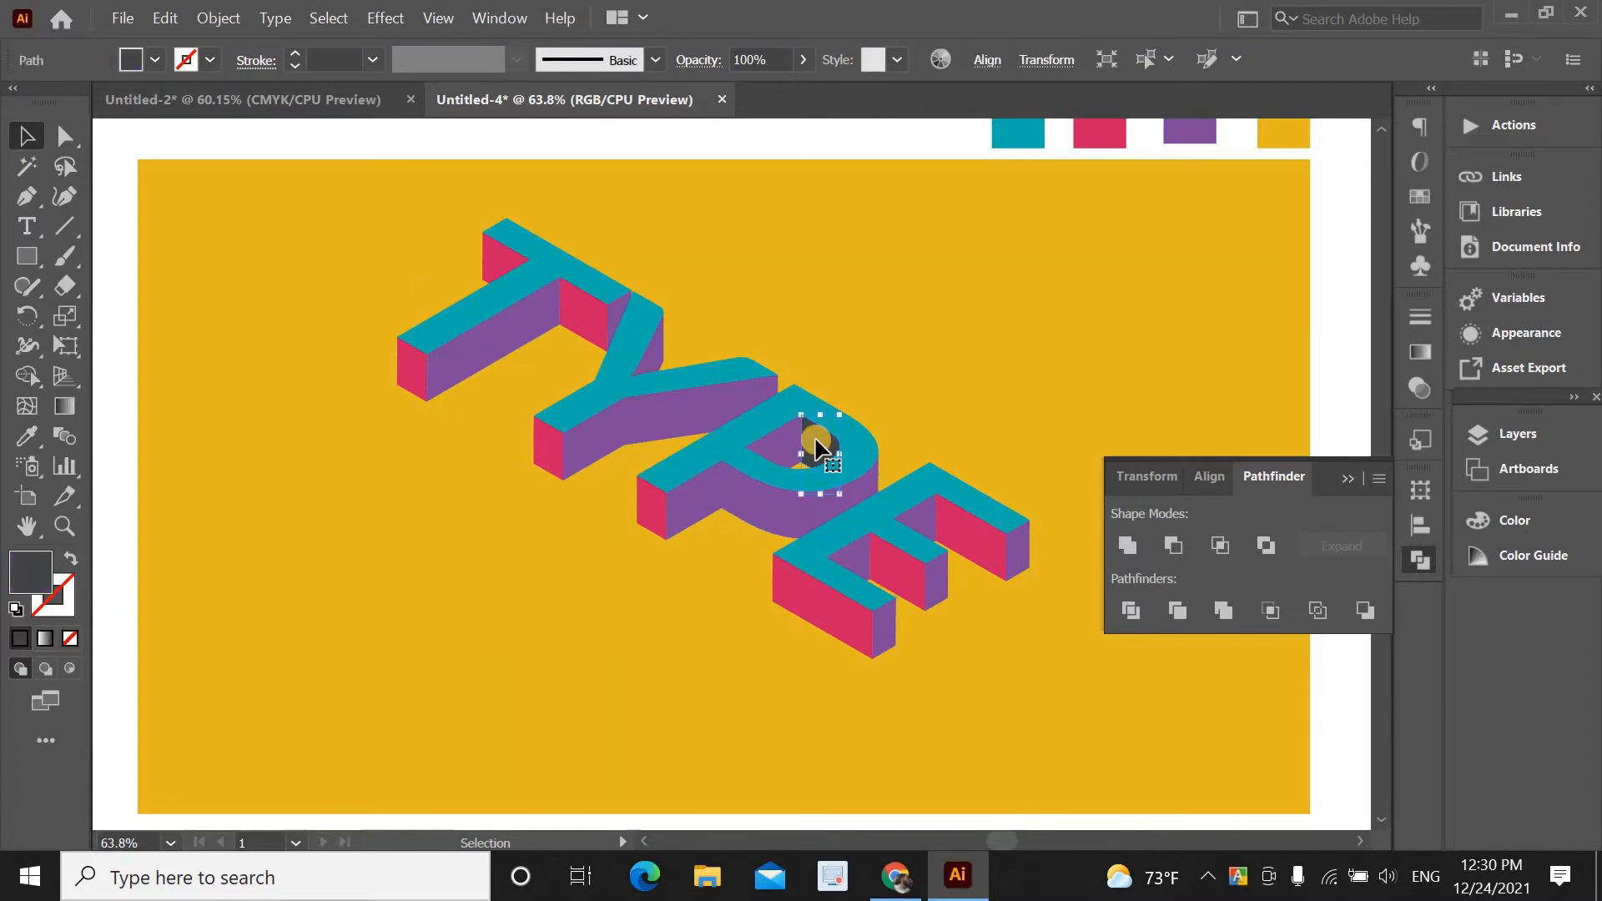
{"action": "left_click", "coordinate": [27, 440]}
{"action": "left_click", "coordinate": [1103, 138]}
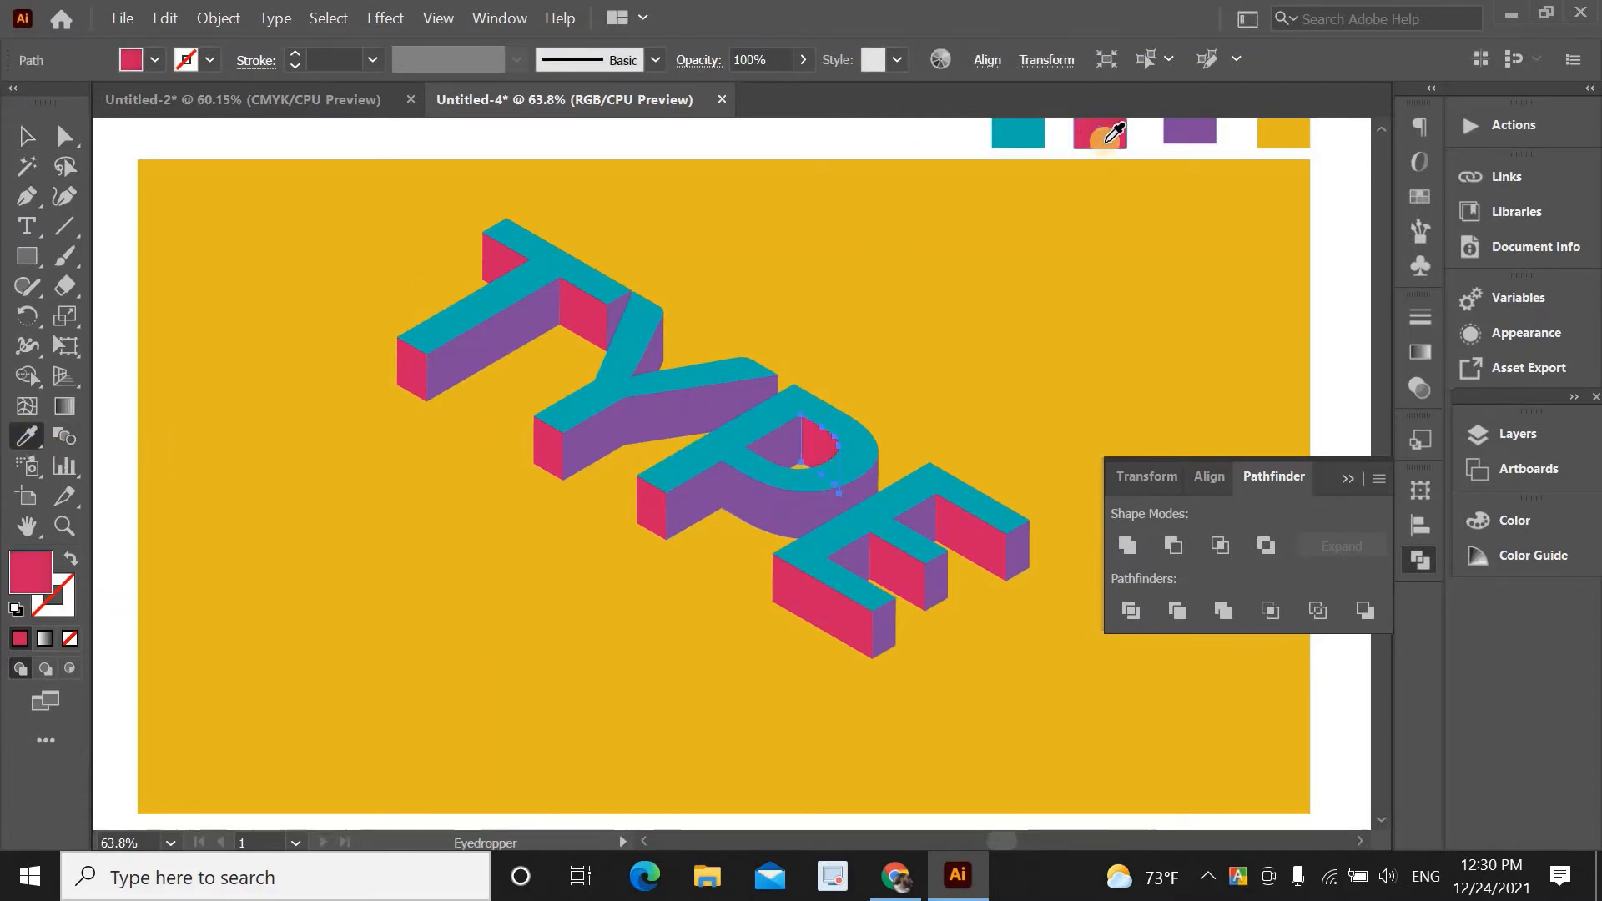
{"action": "left_click", "coordinate": [26, 137]}
{"action": "left_click", "coordinate": [147, 198]}
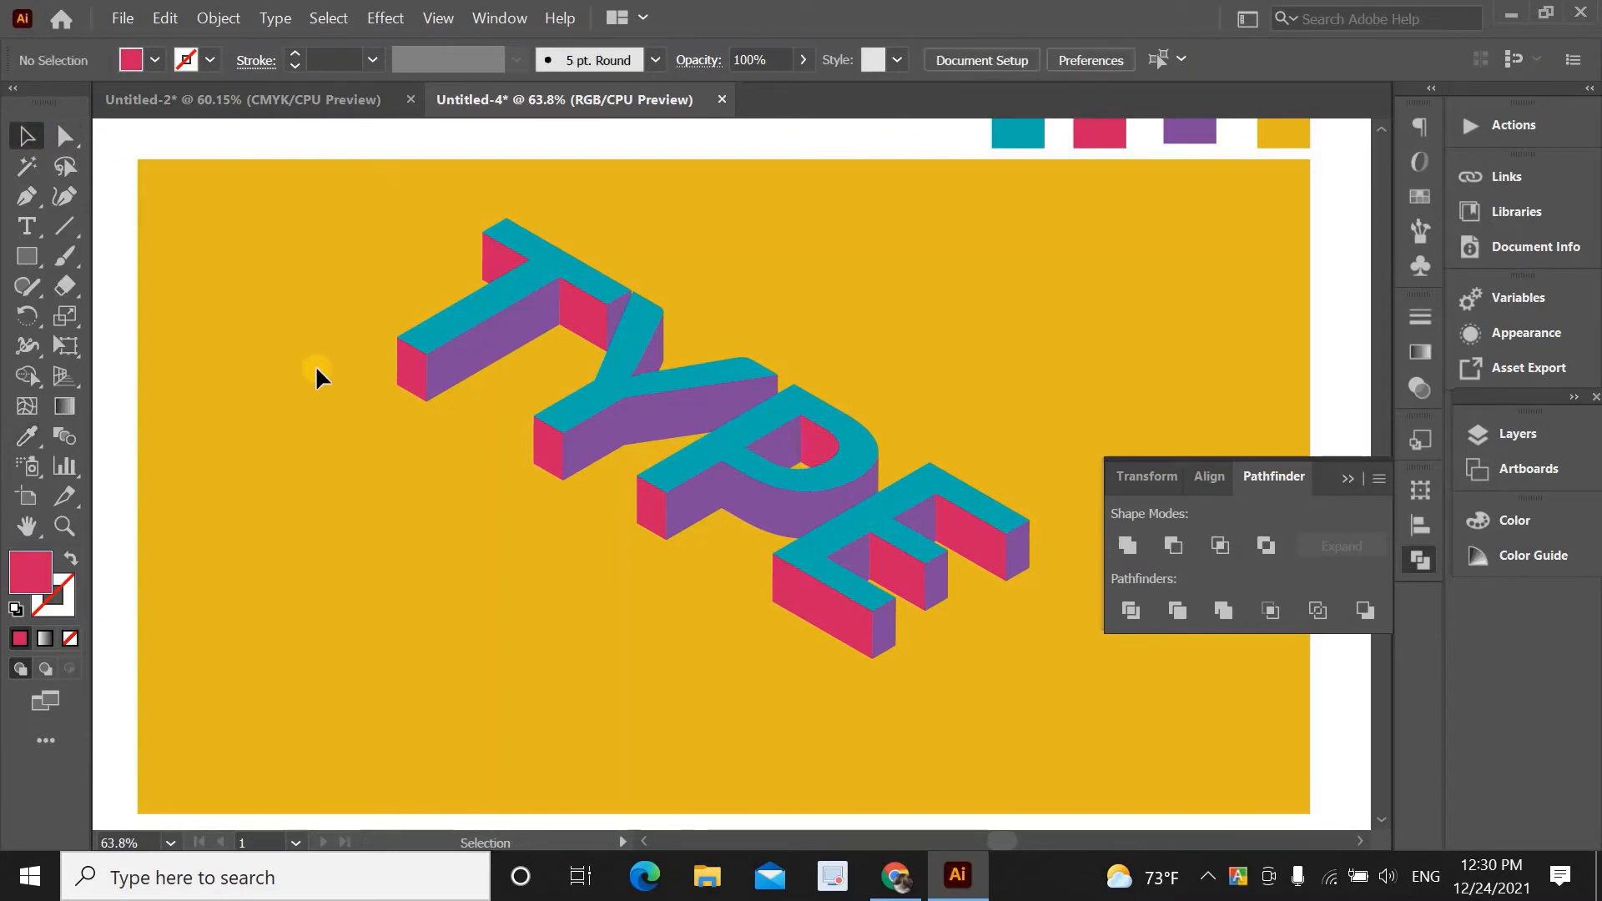
Apply a black 2 pt stroke to all faces of the TYPE lettering
{"action": "scroll", "coordinate": [318, 367], "scroll_direction": "up", "scroll_amount": 2}
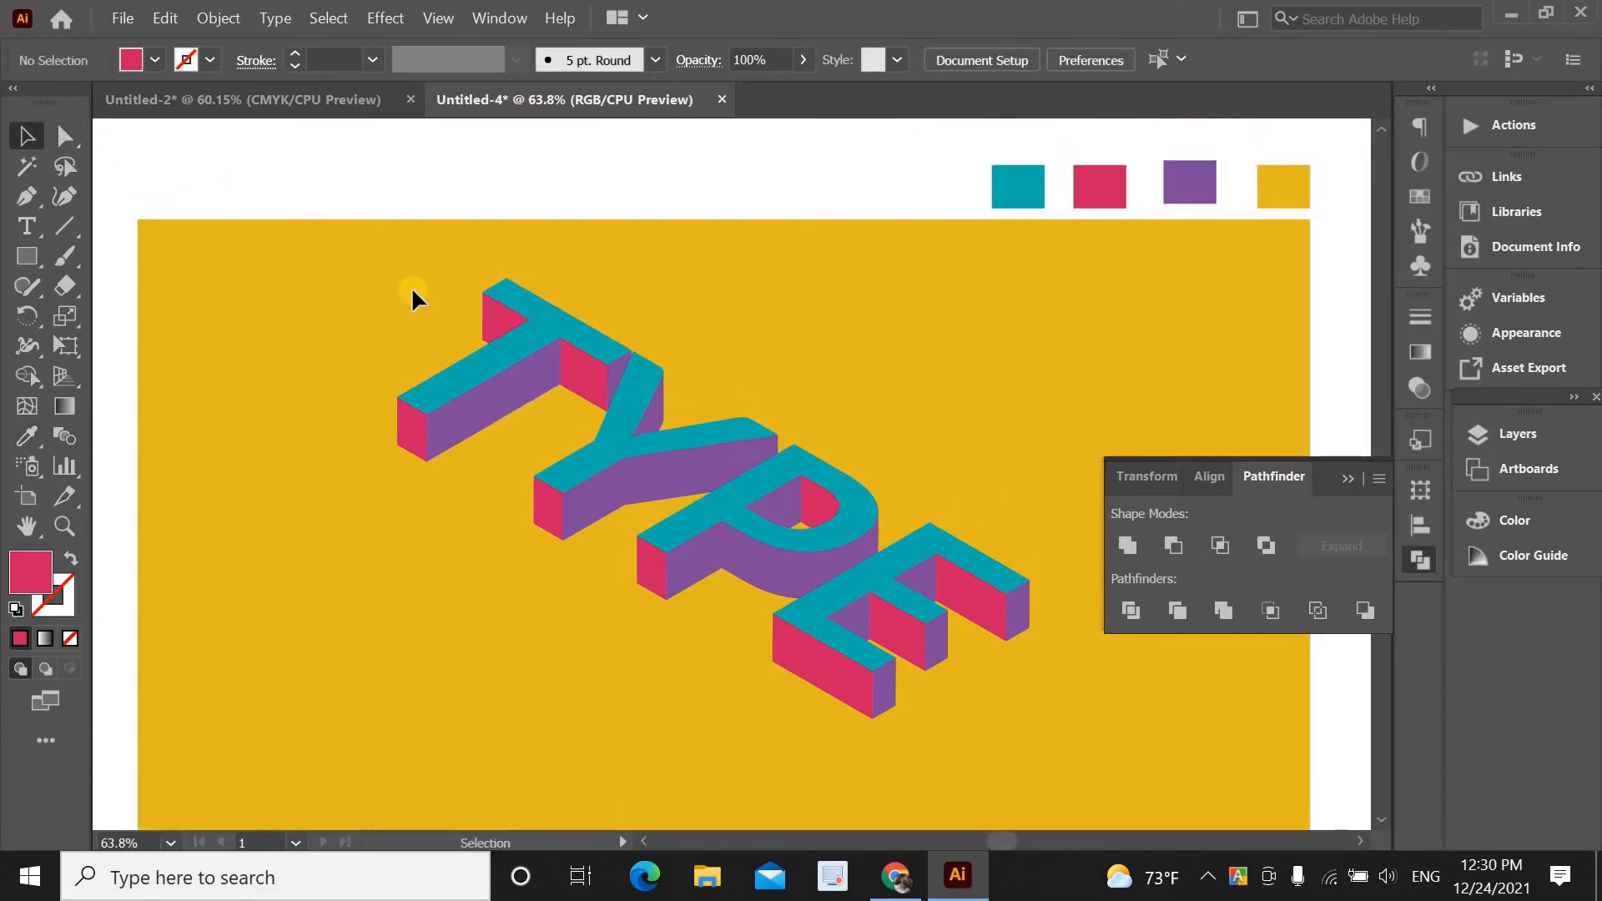
{"action": "left_click_drag", "start_coordinate": [400, 282], "coordinate": [1023, 694]}
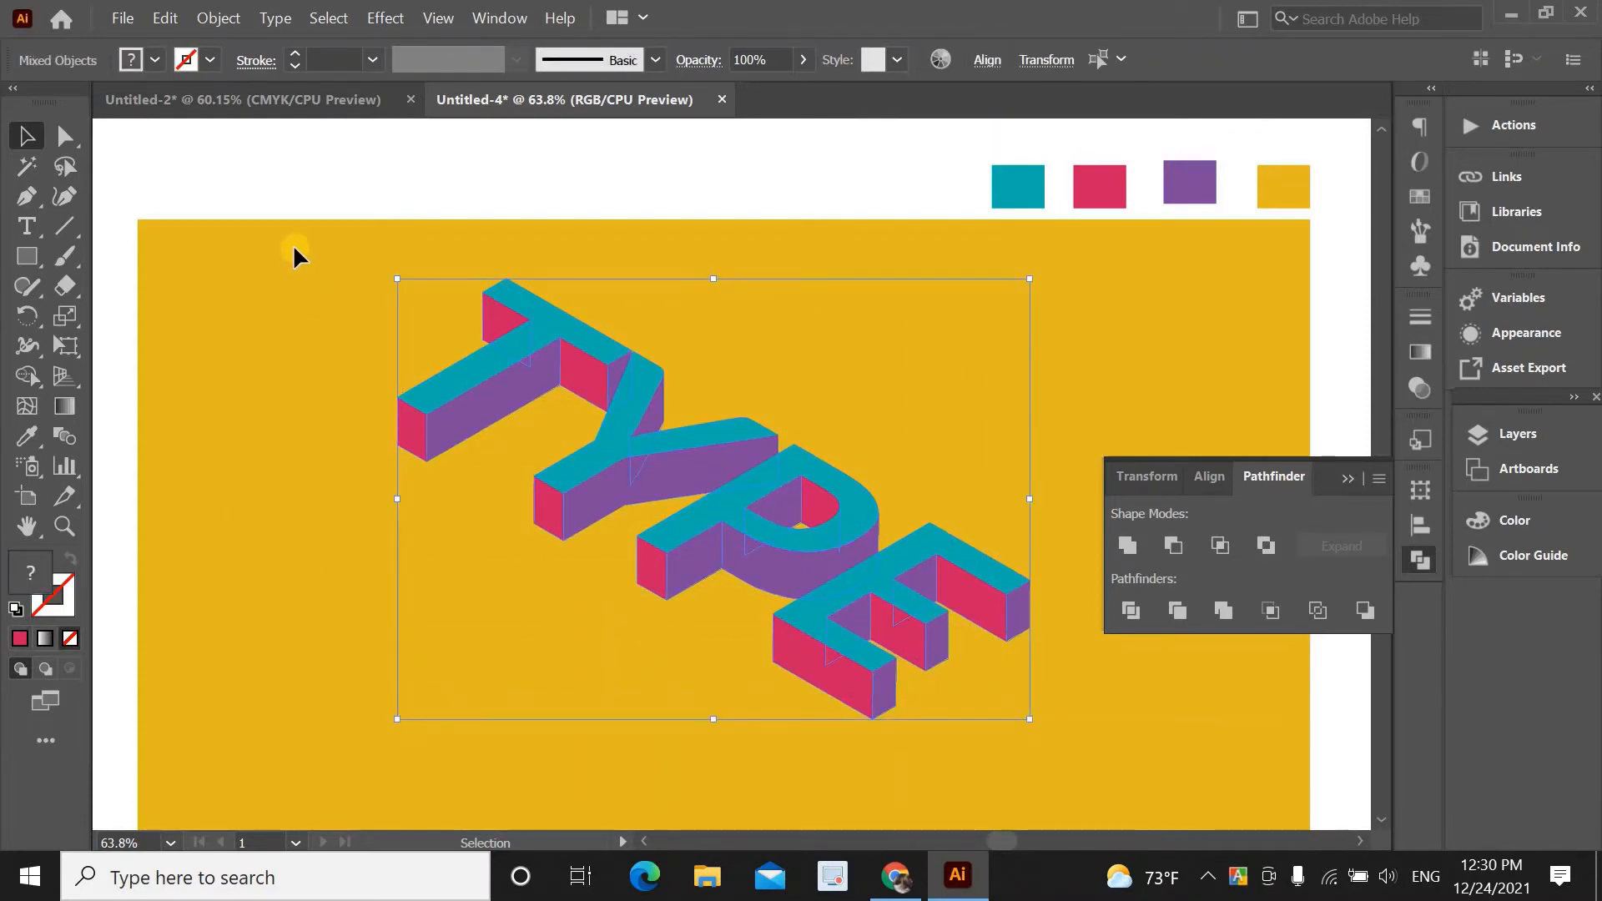
{"action": "left_click", "coordinate": [210, 59]}
{"action": "left_click", "coordinate": [70, 111]}
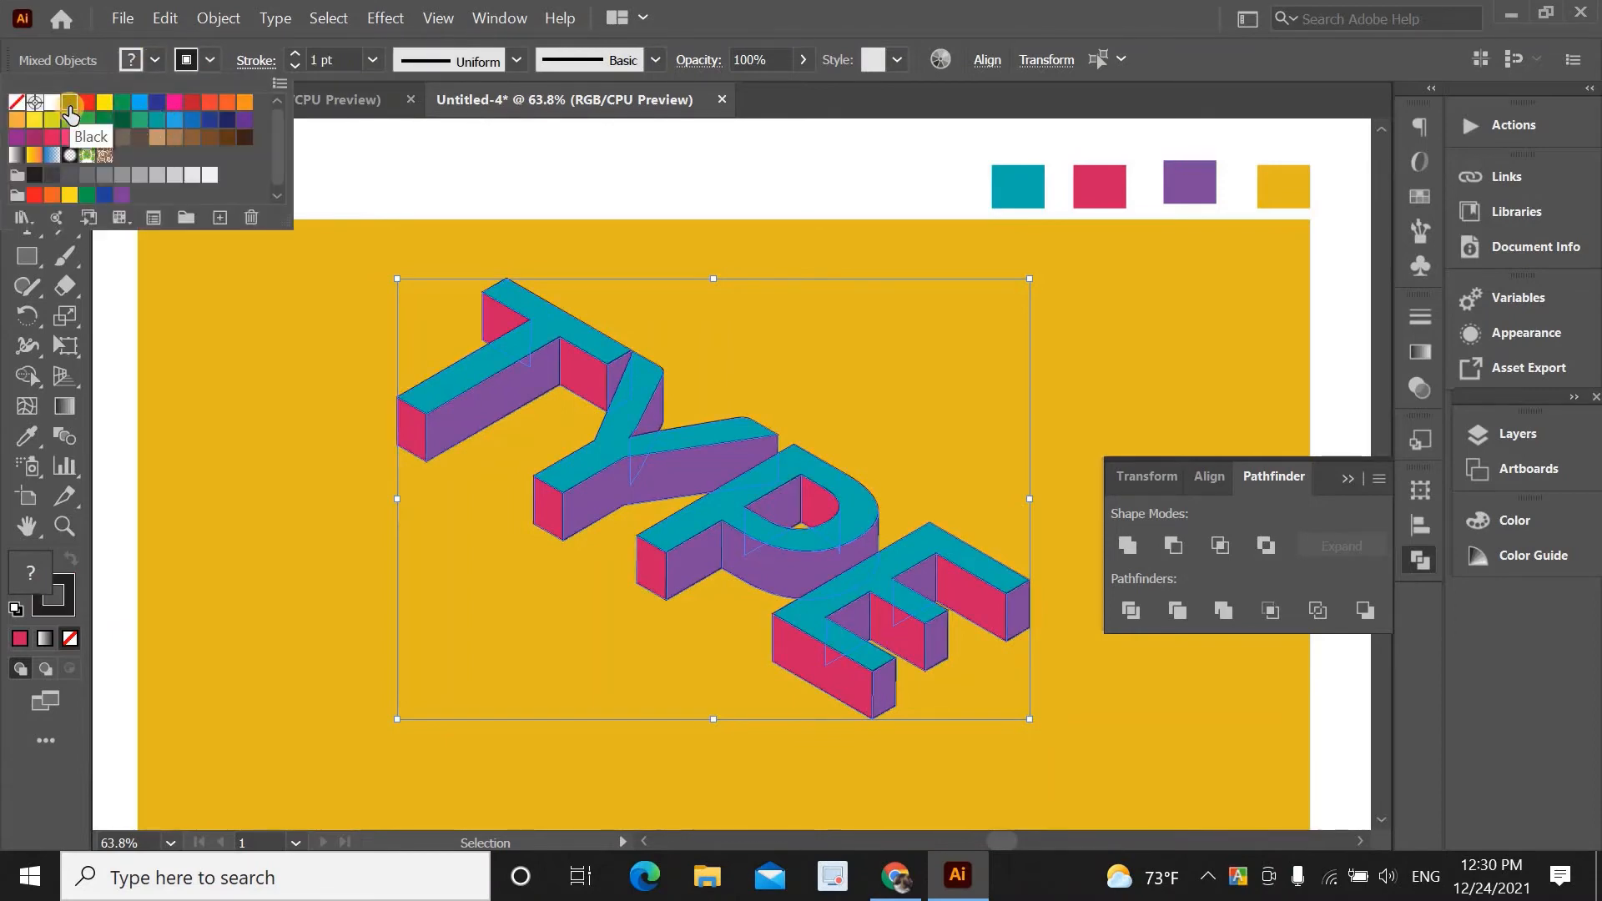
{"action": "left_click", "coordinate": [293, 53]}
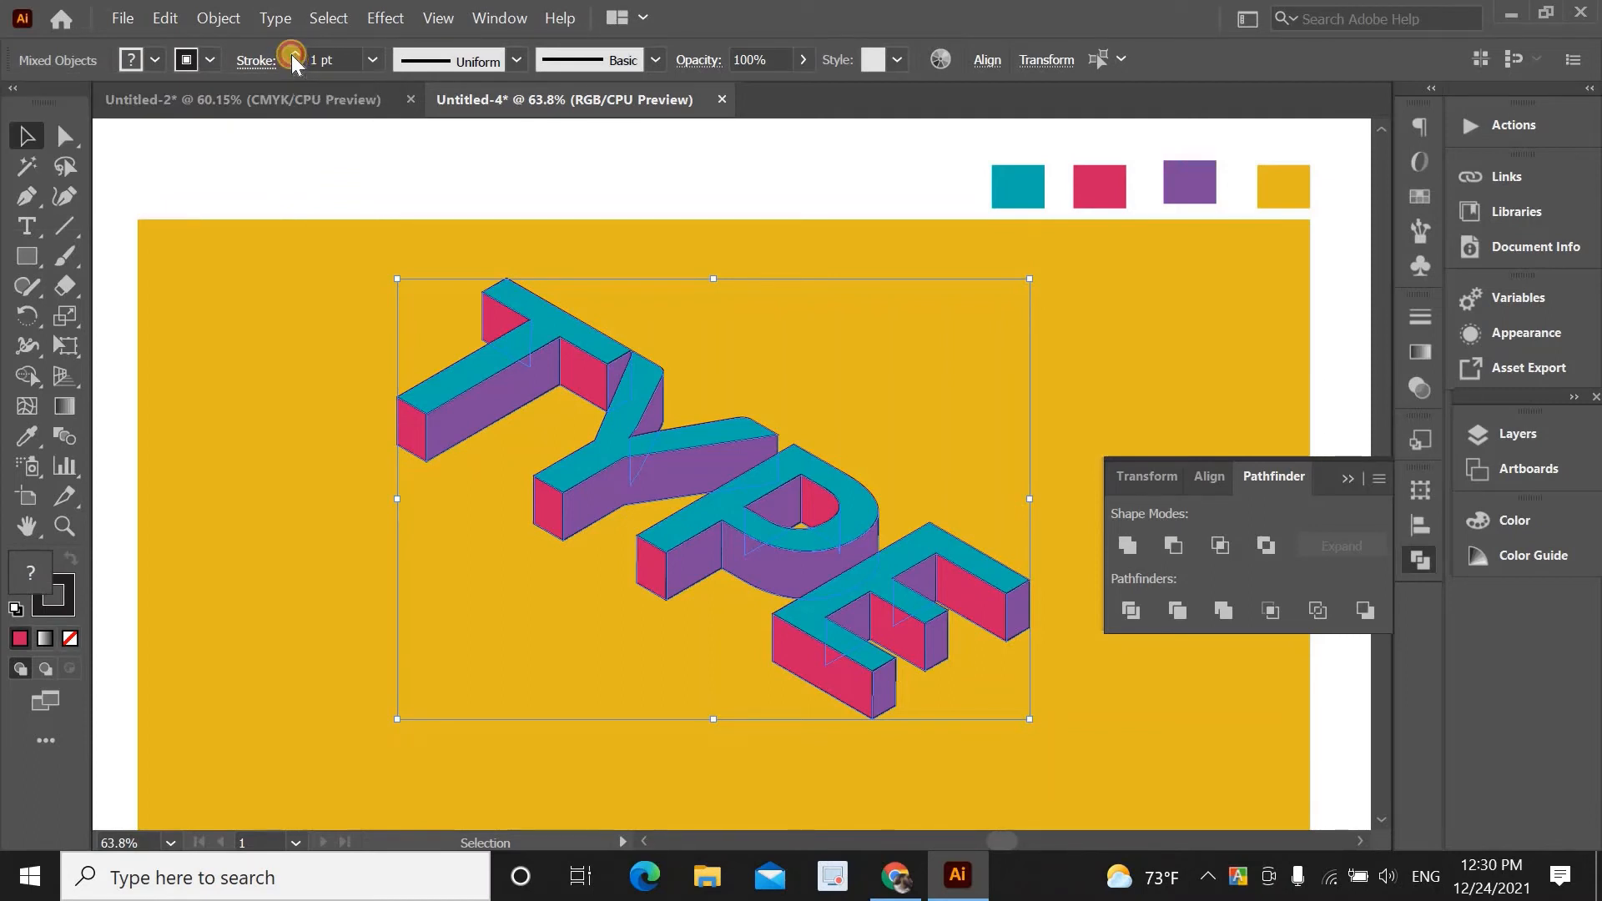
{"action": "left_click", "coordinate": [192, 307]}
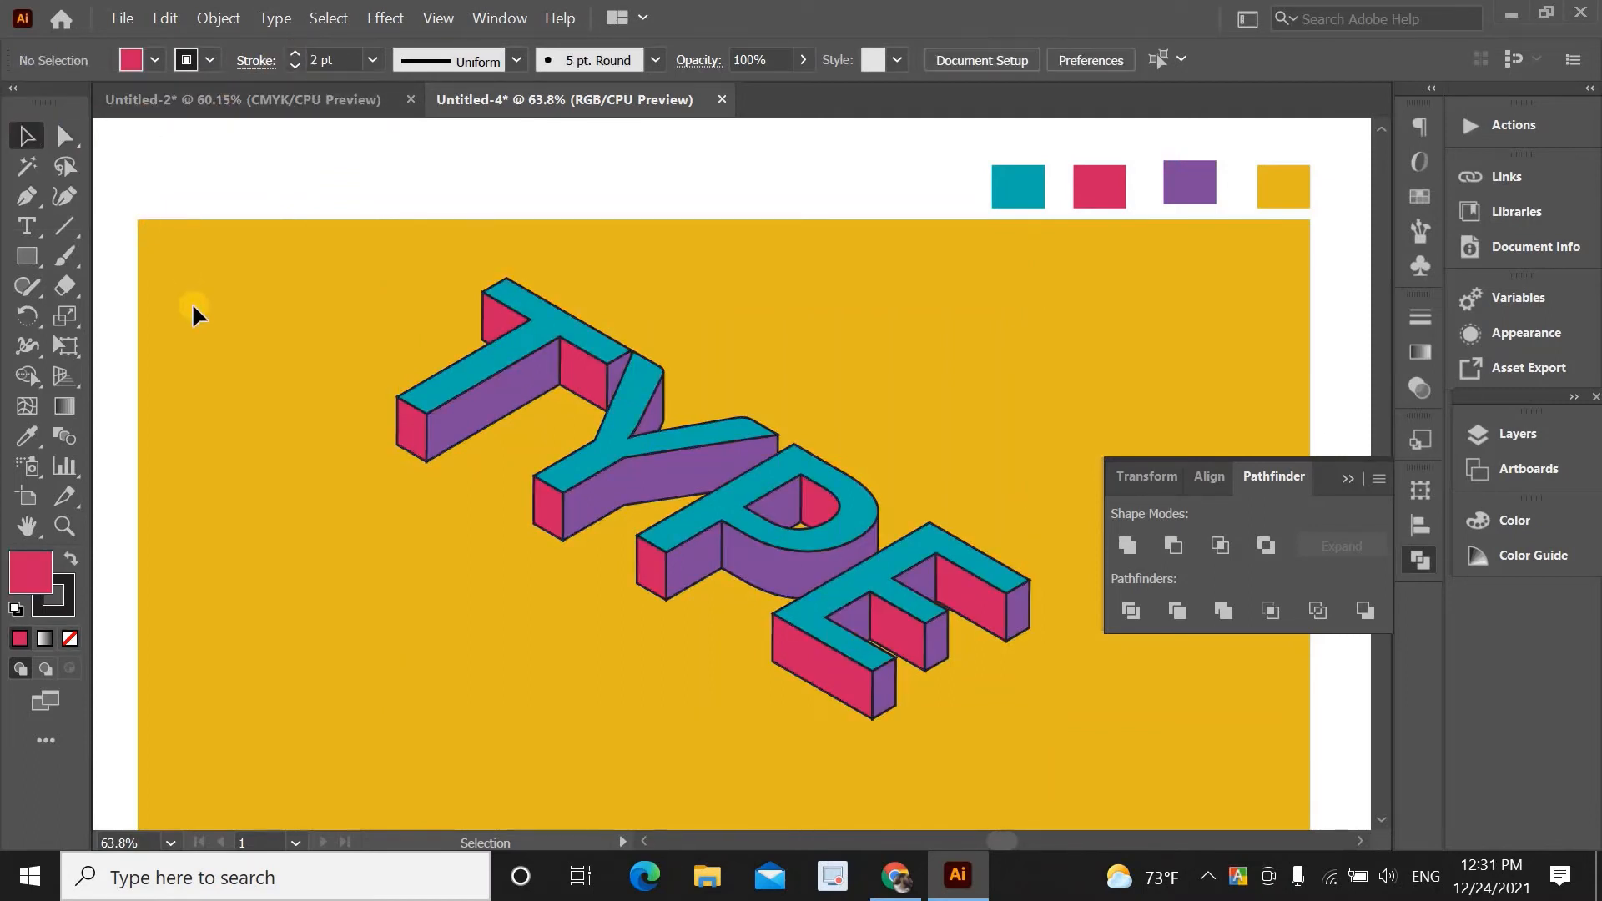
{"action": "left_click", "coordinate": [1344, 473]}
Set the stroke corners of the whole TYPE lettering to Round Join and examine the outlines up close
{"action": "scroll", "coordinate": [1153, 404], "scroll_direction": "down", "scroll_amount": 1}
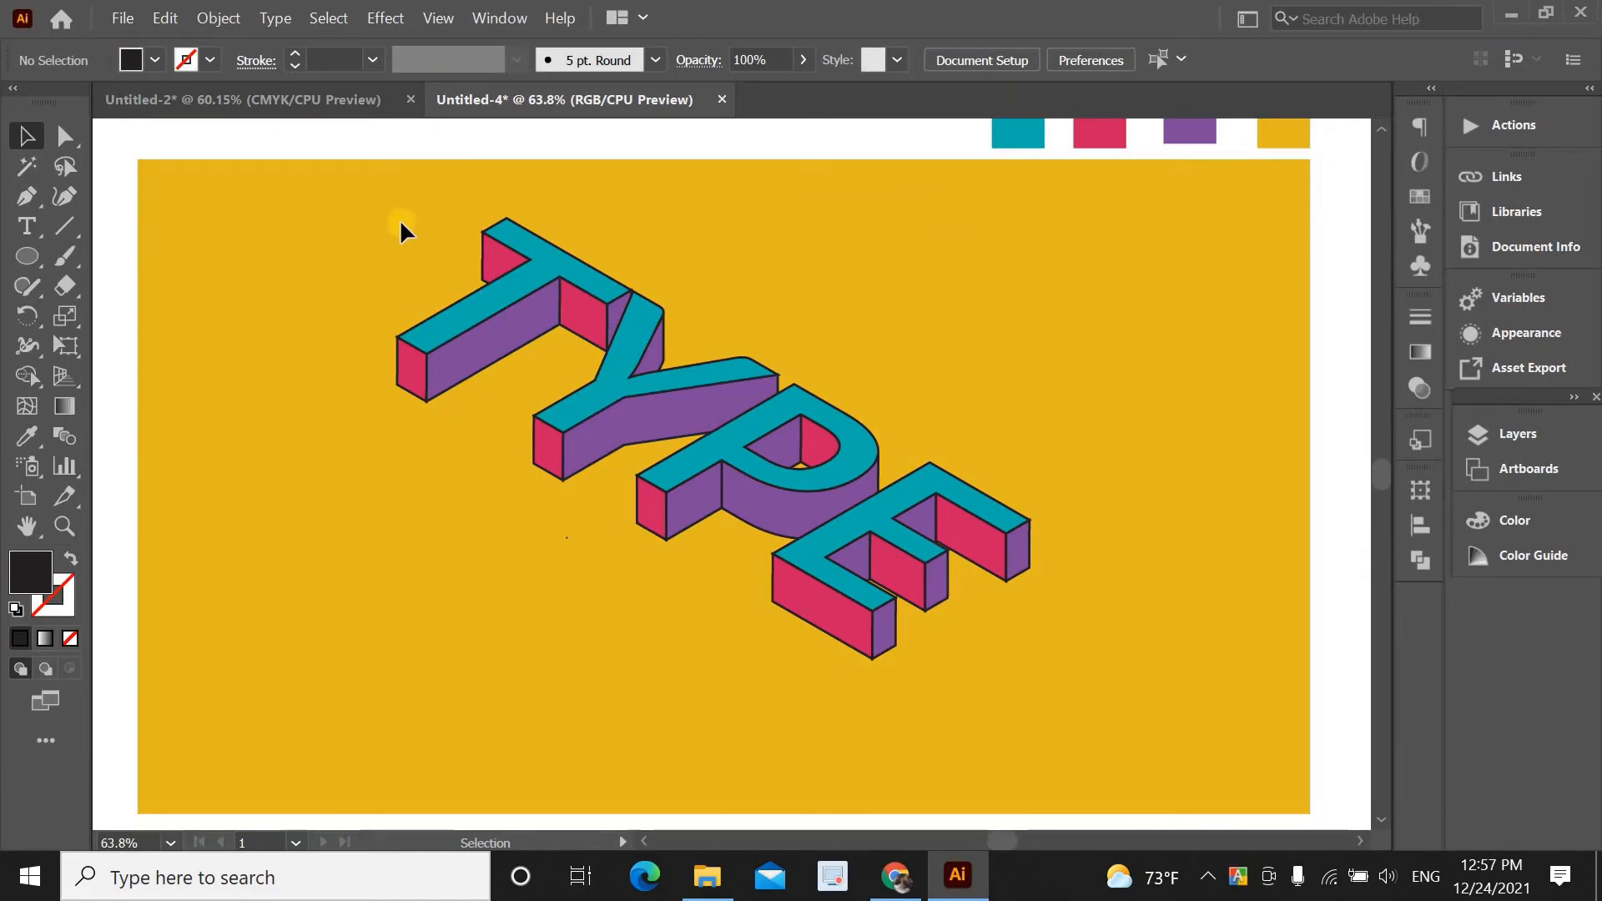
{"action": "left_click_drag", "start_coordinate": [400, 224], "coordinate": [1027, 644]}
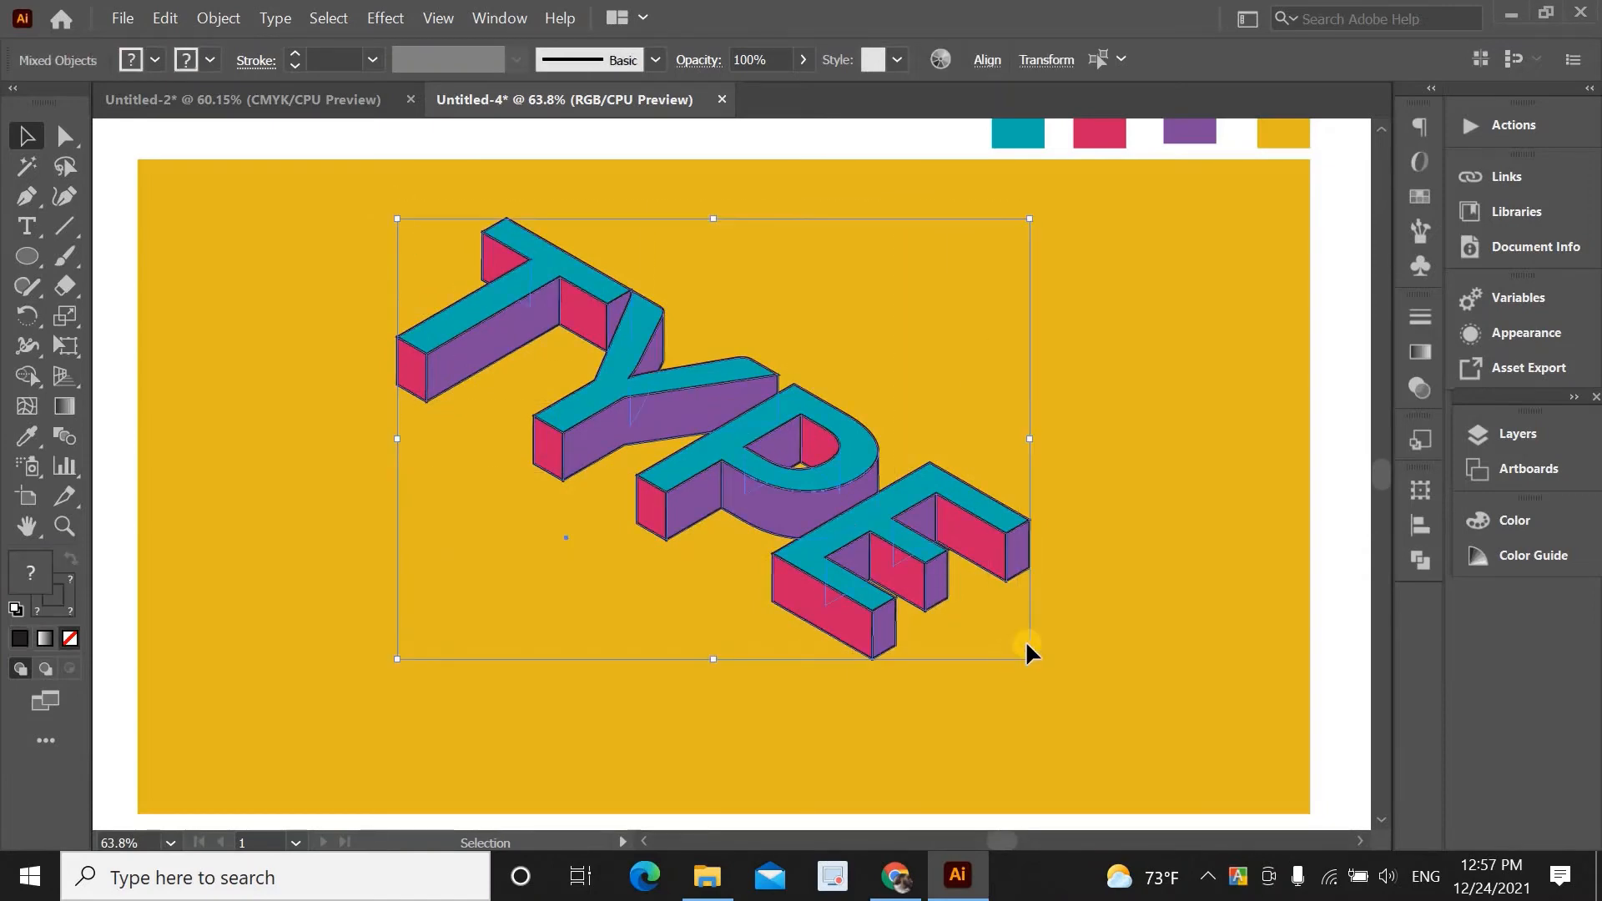
{"action": "left_click", "coordinate": [1420, 318]}
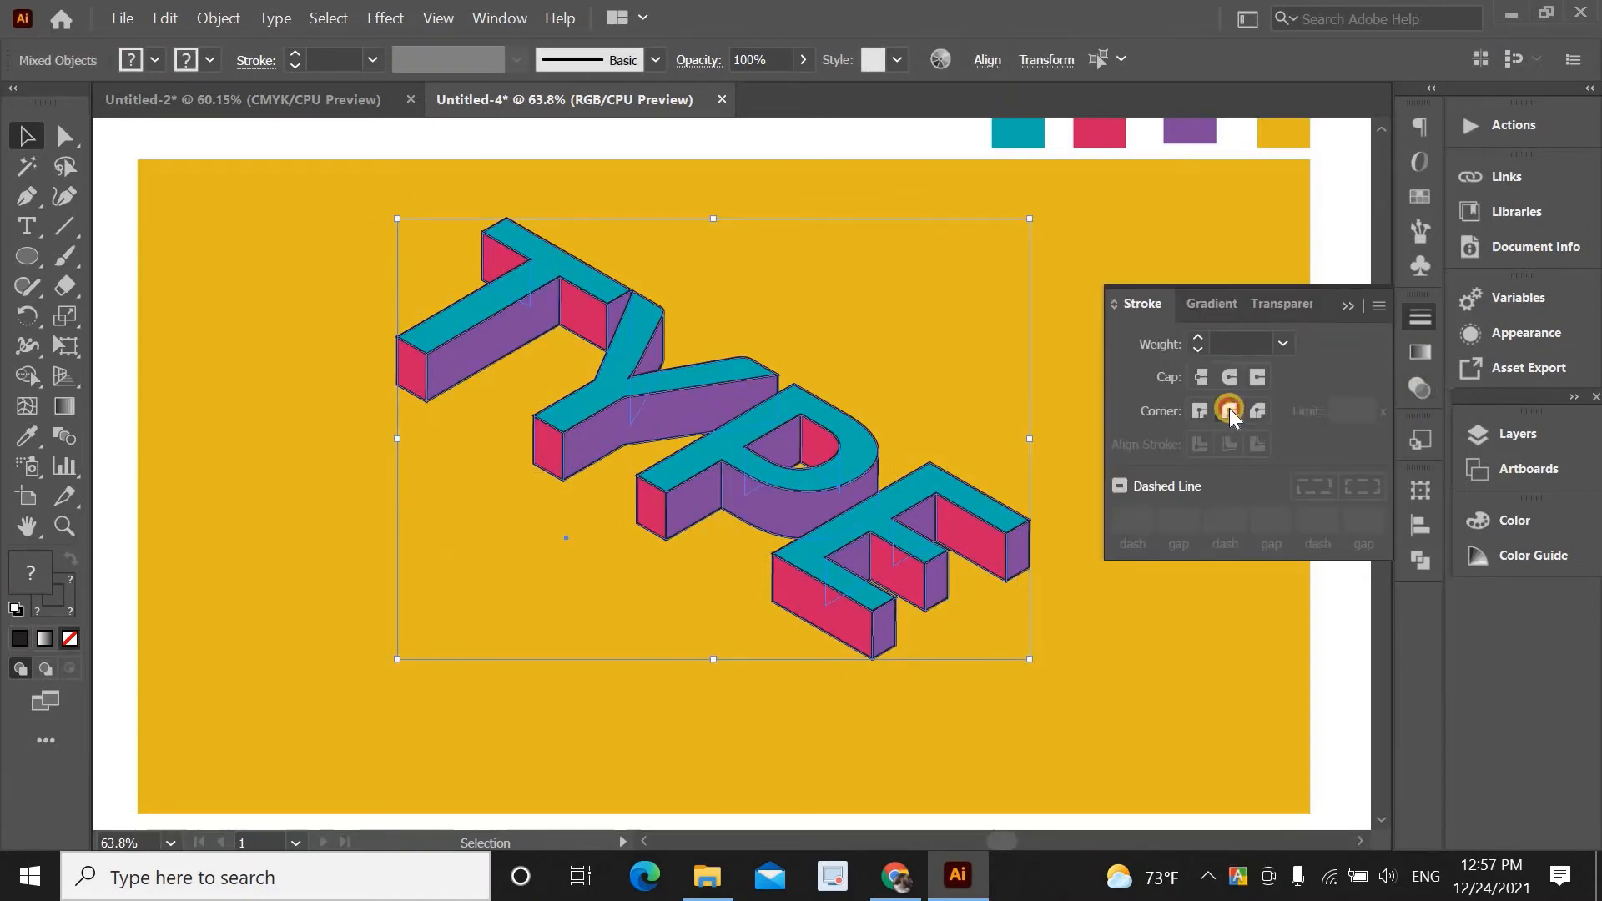
{"action": "left_click", "coordinate": [1099, 248]}
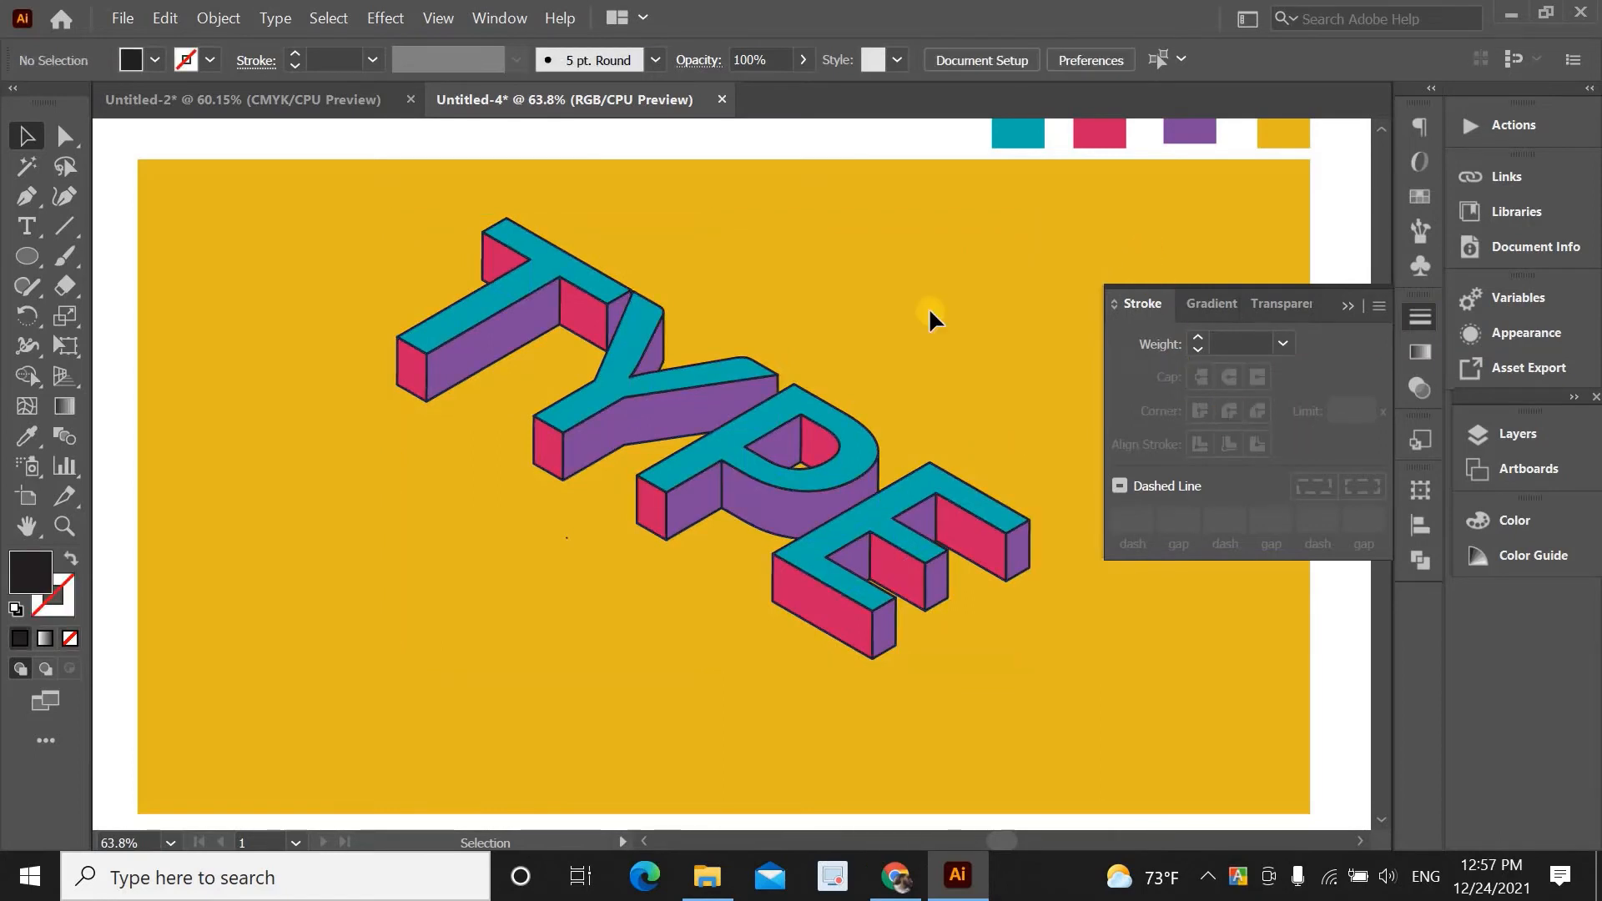
{"action": "key", "text": "ctrl+plus"}
{"action": "key", "text": "ctrl+plus"}
{"action": "key", "text": "ctrl+plus"}
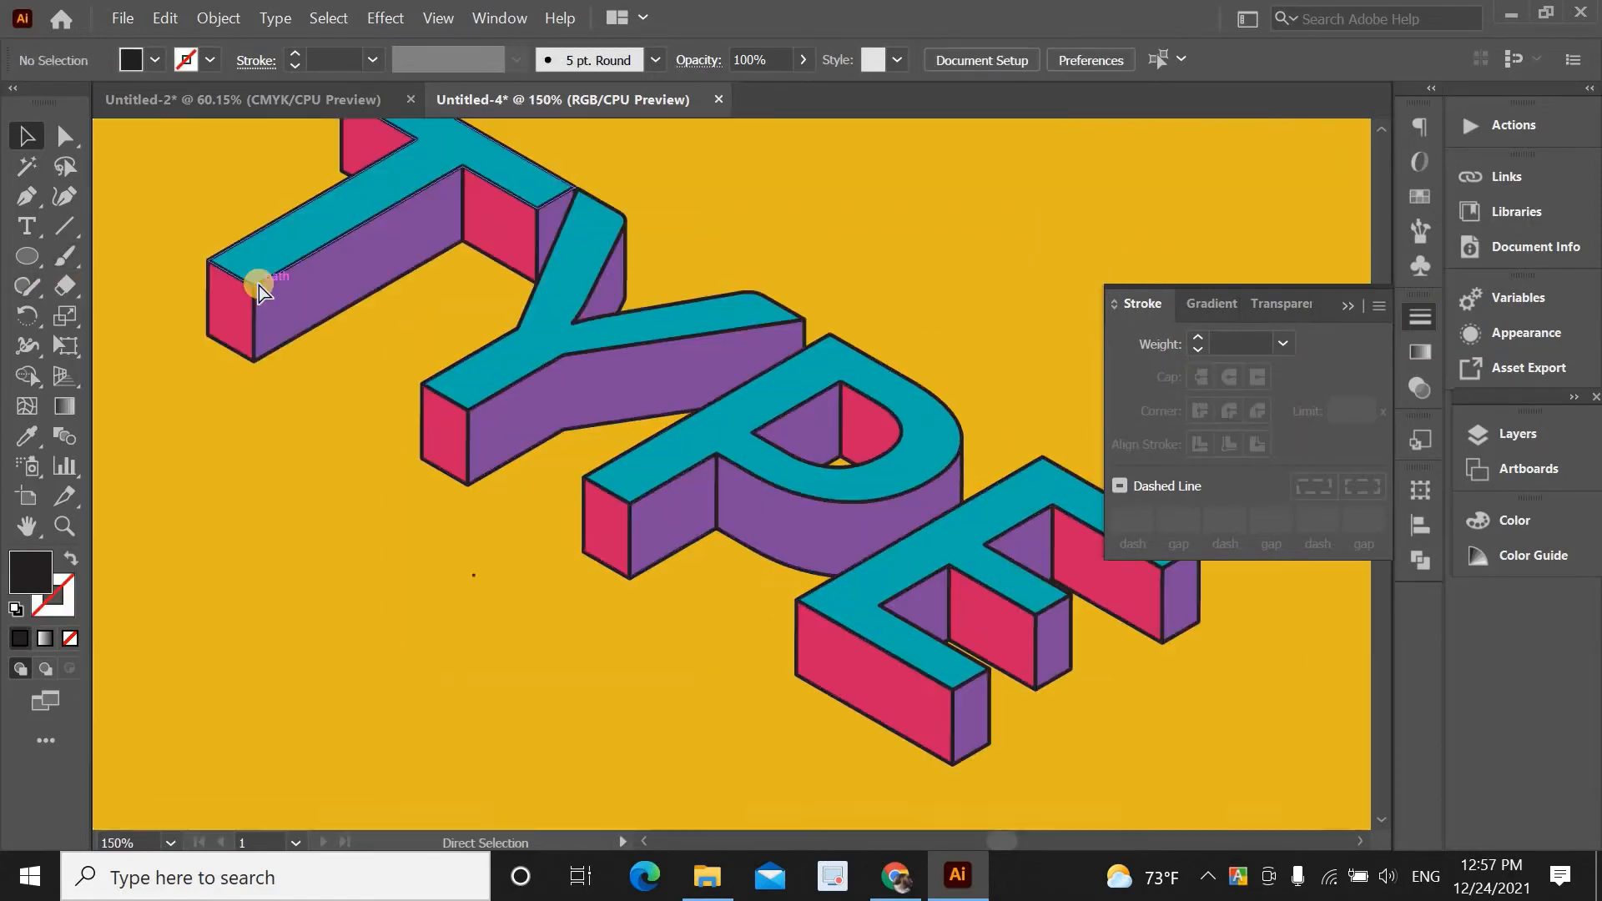
Create a tiny black circle about 2 px across on the empty yellow area beside the T
{"action": "left_click_drag", "start_coordinate": [191, 380], "coordinate": [837, 636]}
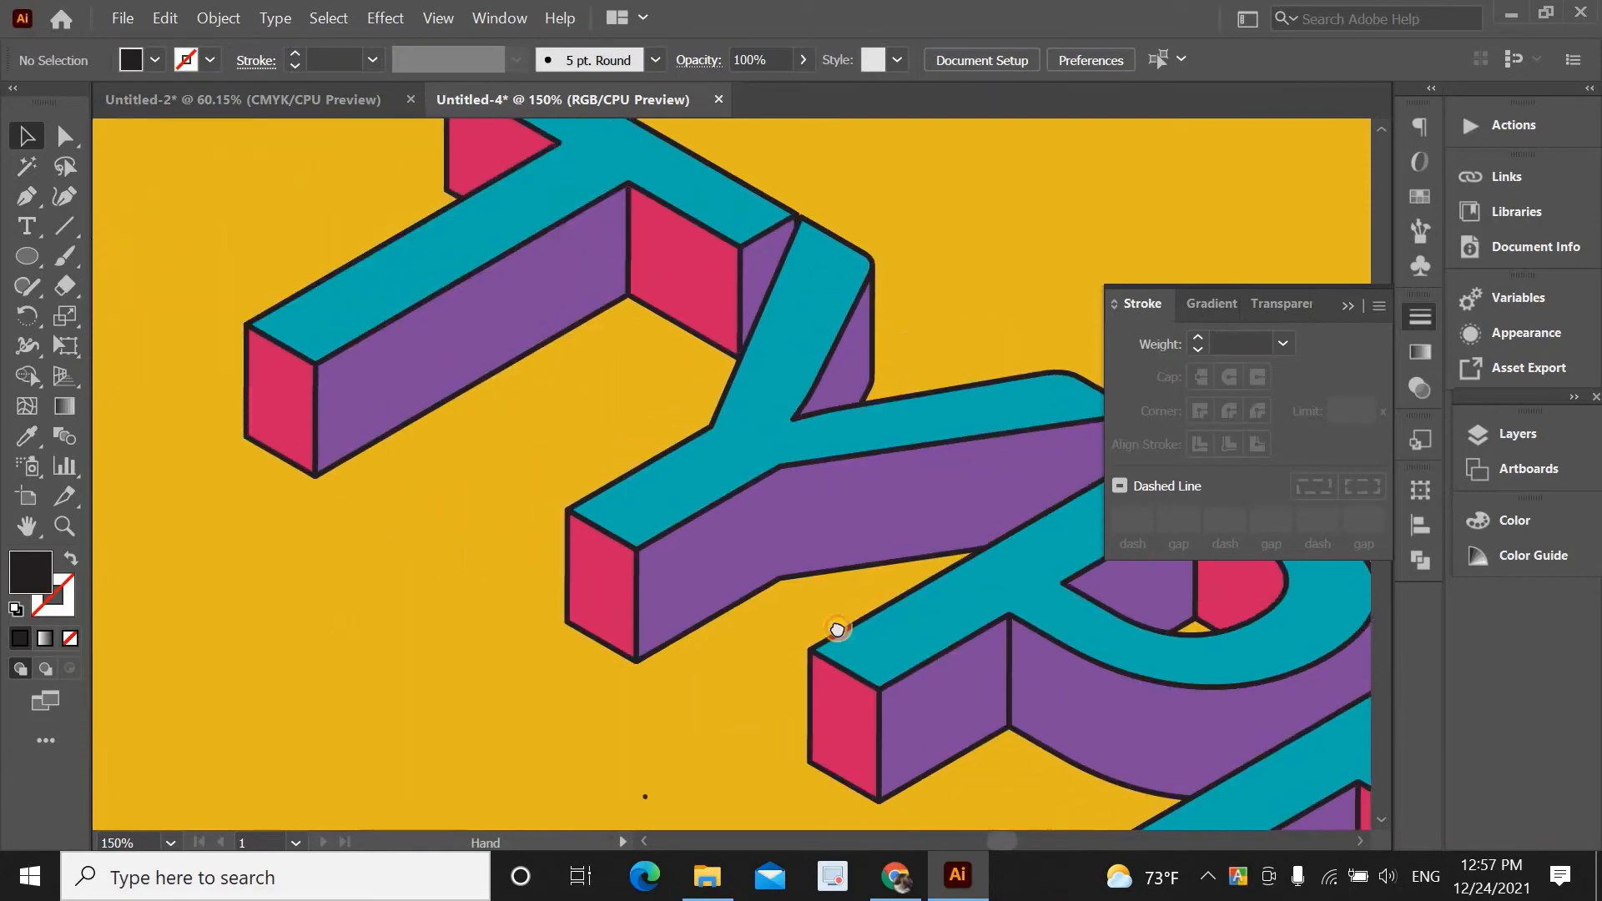
{"action": "left_click_drag", "start_coordinate": [486, 371], "coordinate": [559, 457]}
{"action": "left_click", "coordinate": [30, 257]}
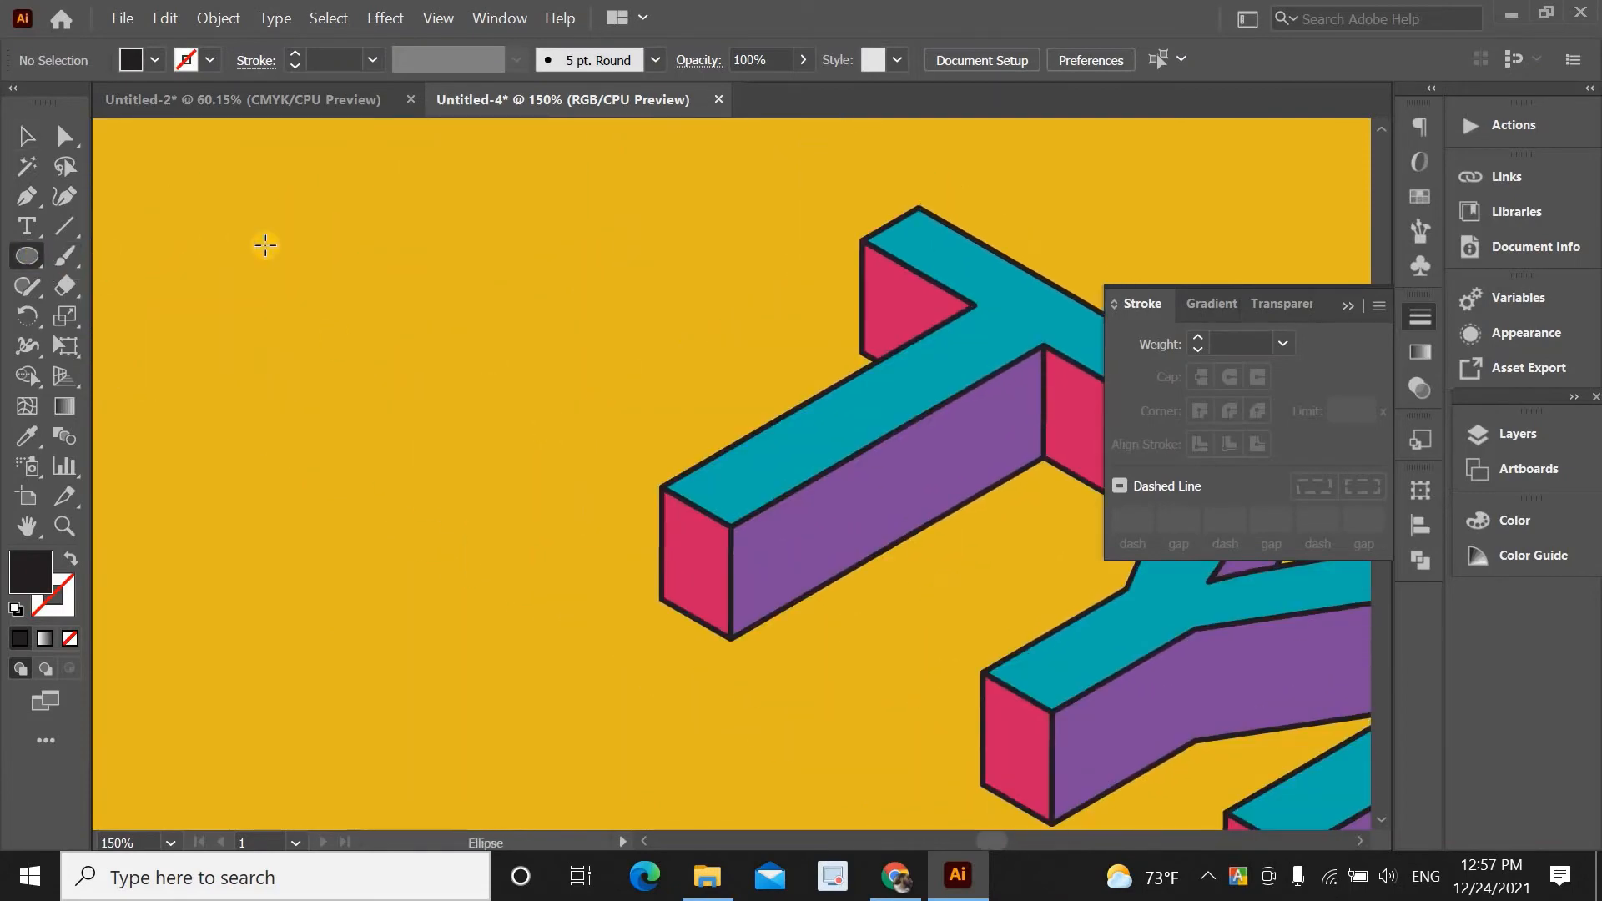
{"action": "left_click", "coordinate": [264, 248]}
{"action": "key", "text": "Return"}
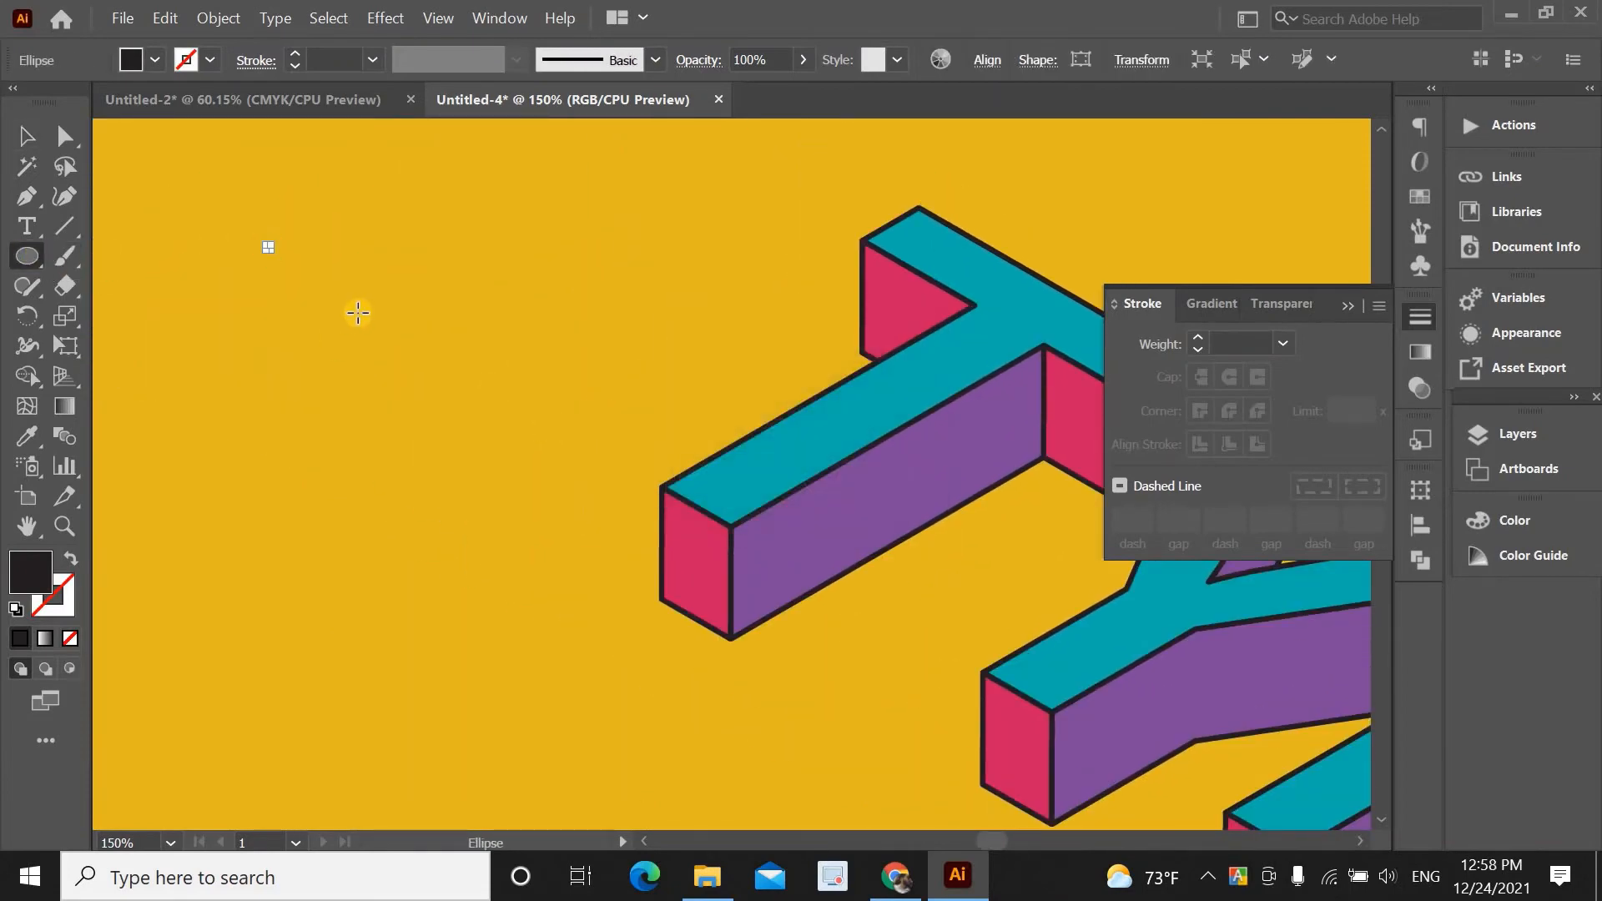
Make a new pattern swatch from the tiny black circle and start editing its tile
{"action": "left_click", "coordinate": [136, 20]}
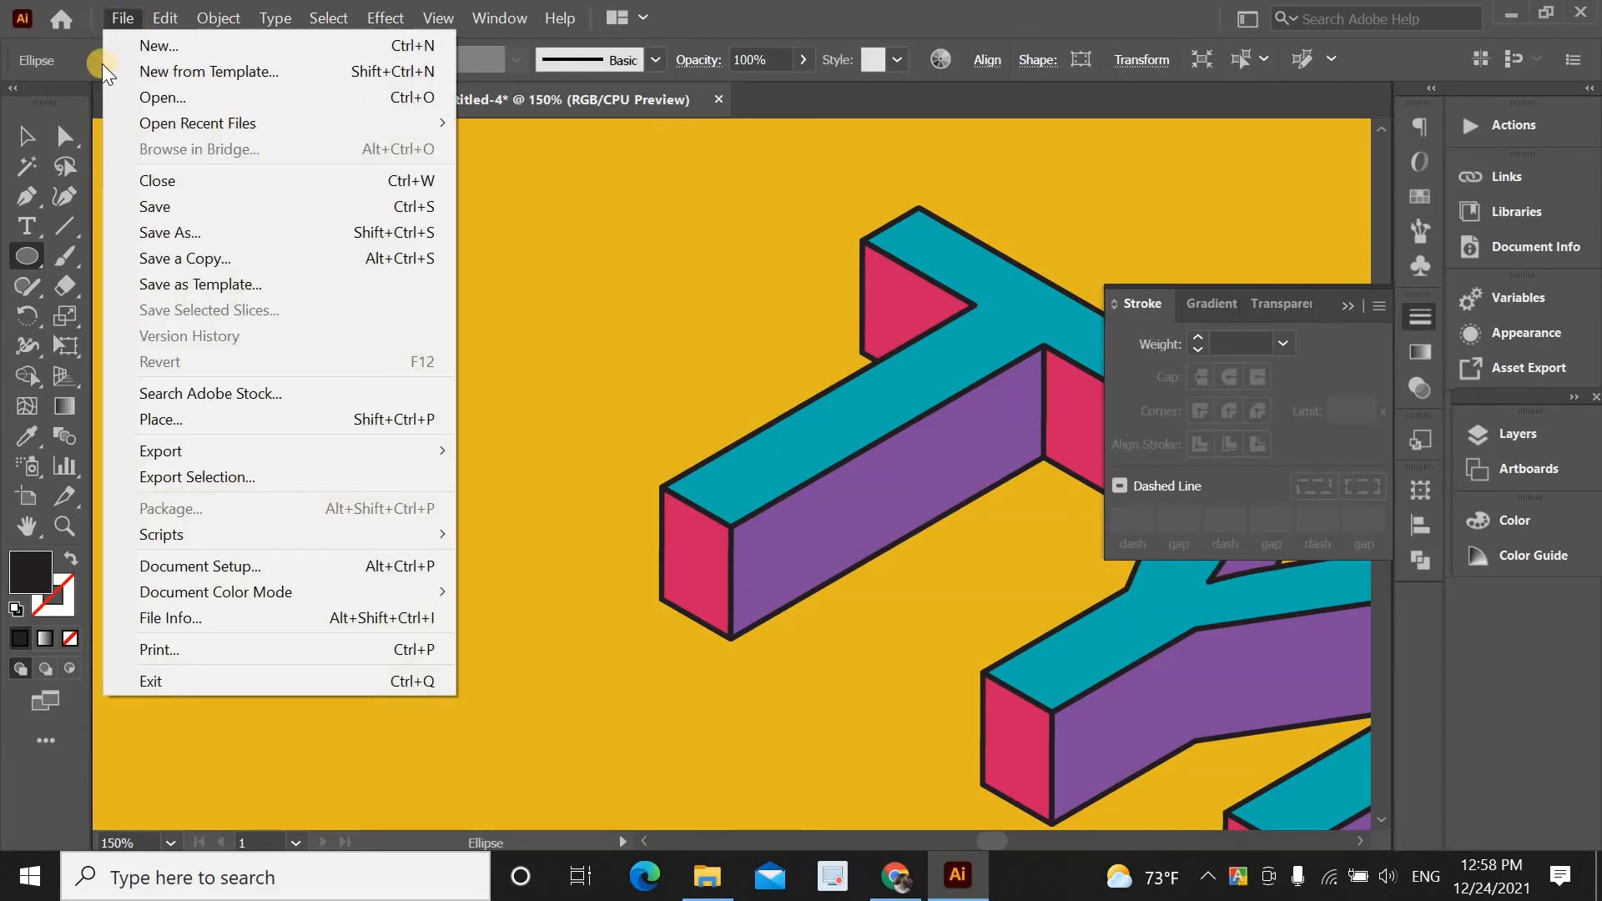
{"action": "left_click", "coordinate": [27, 136]}
{"action": "left_click", "coordinate": [271, 255]}
{"action": "left_click_drag", "start_coordinate": [271, 256], "coordinate": [289, 256]}
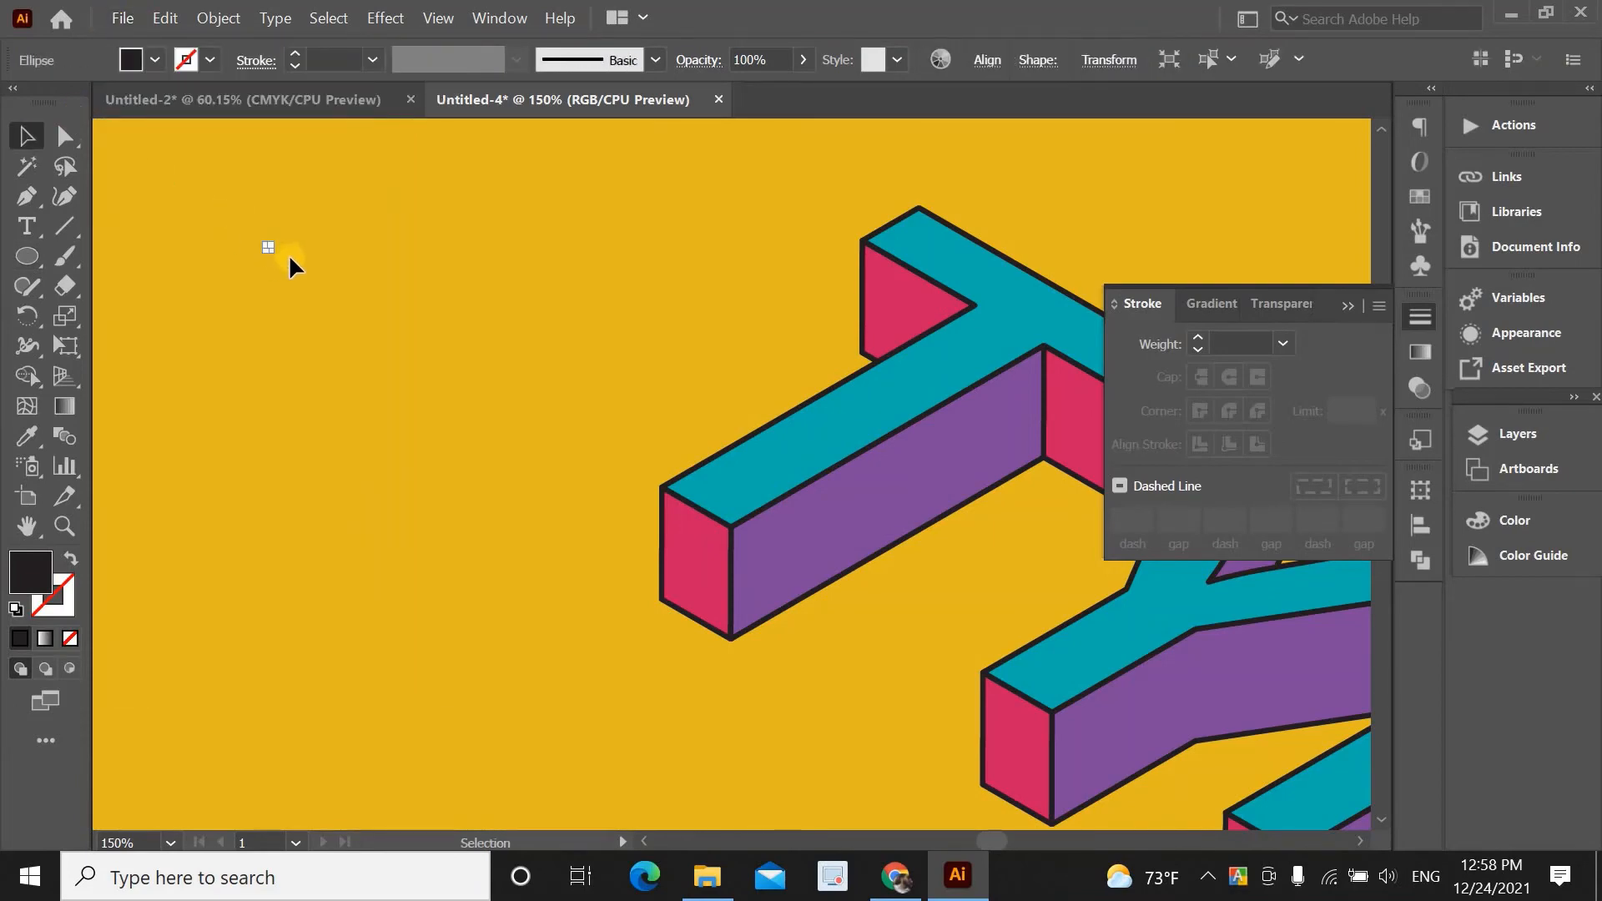
{"action": "left_click", "coordinate": [228, 22]}
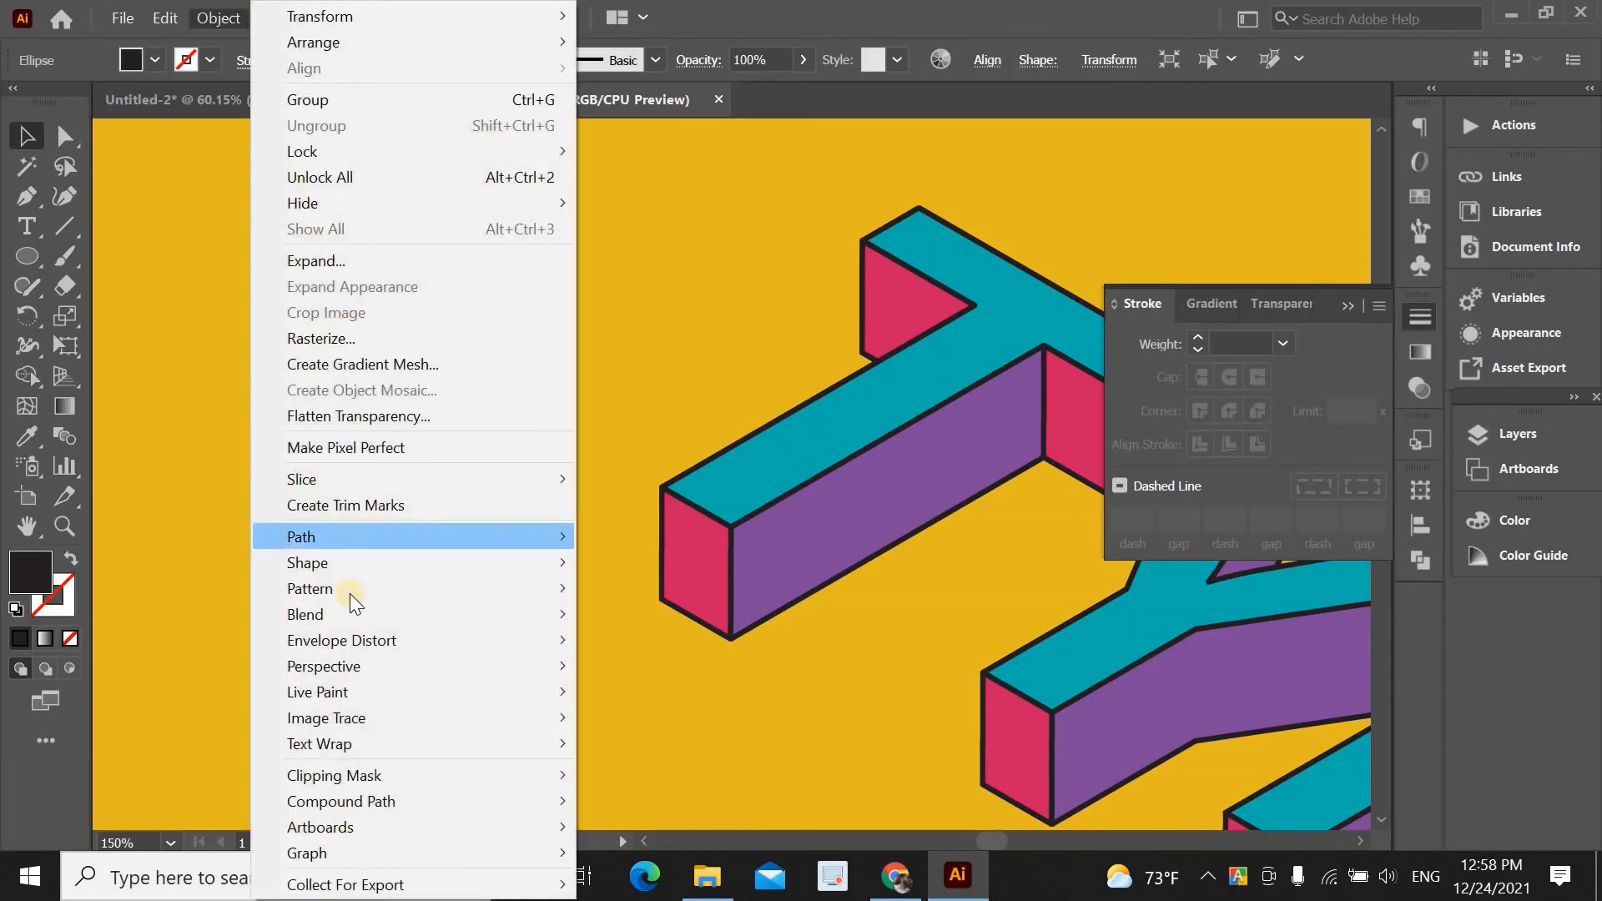
{"action": "mouse_move", "coordinate": [387, 594]}
{"action": "left_click", "coordinate": [608, 590]}
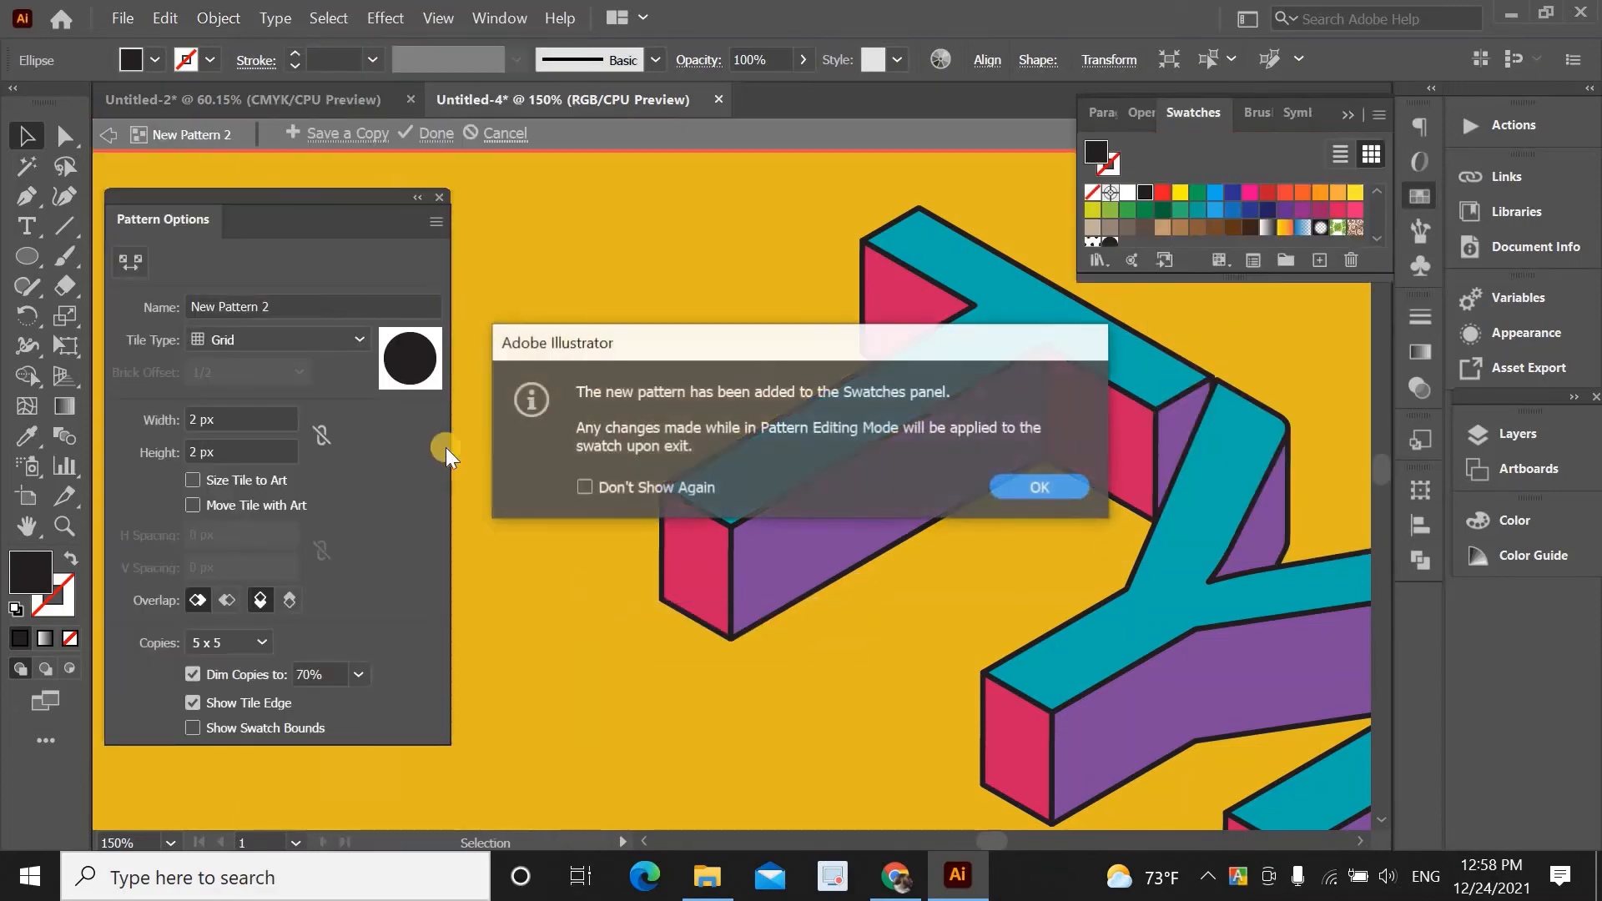
{"action": "left_click", "coordinate": [1008, 491]}
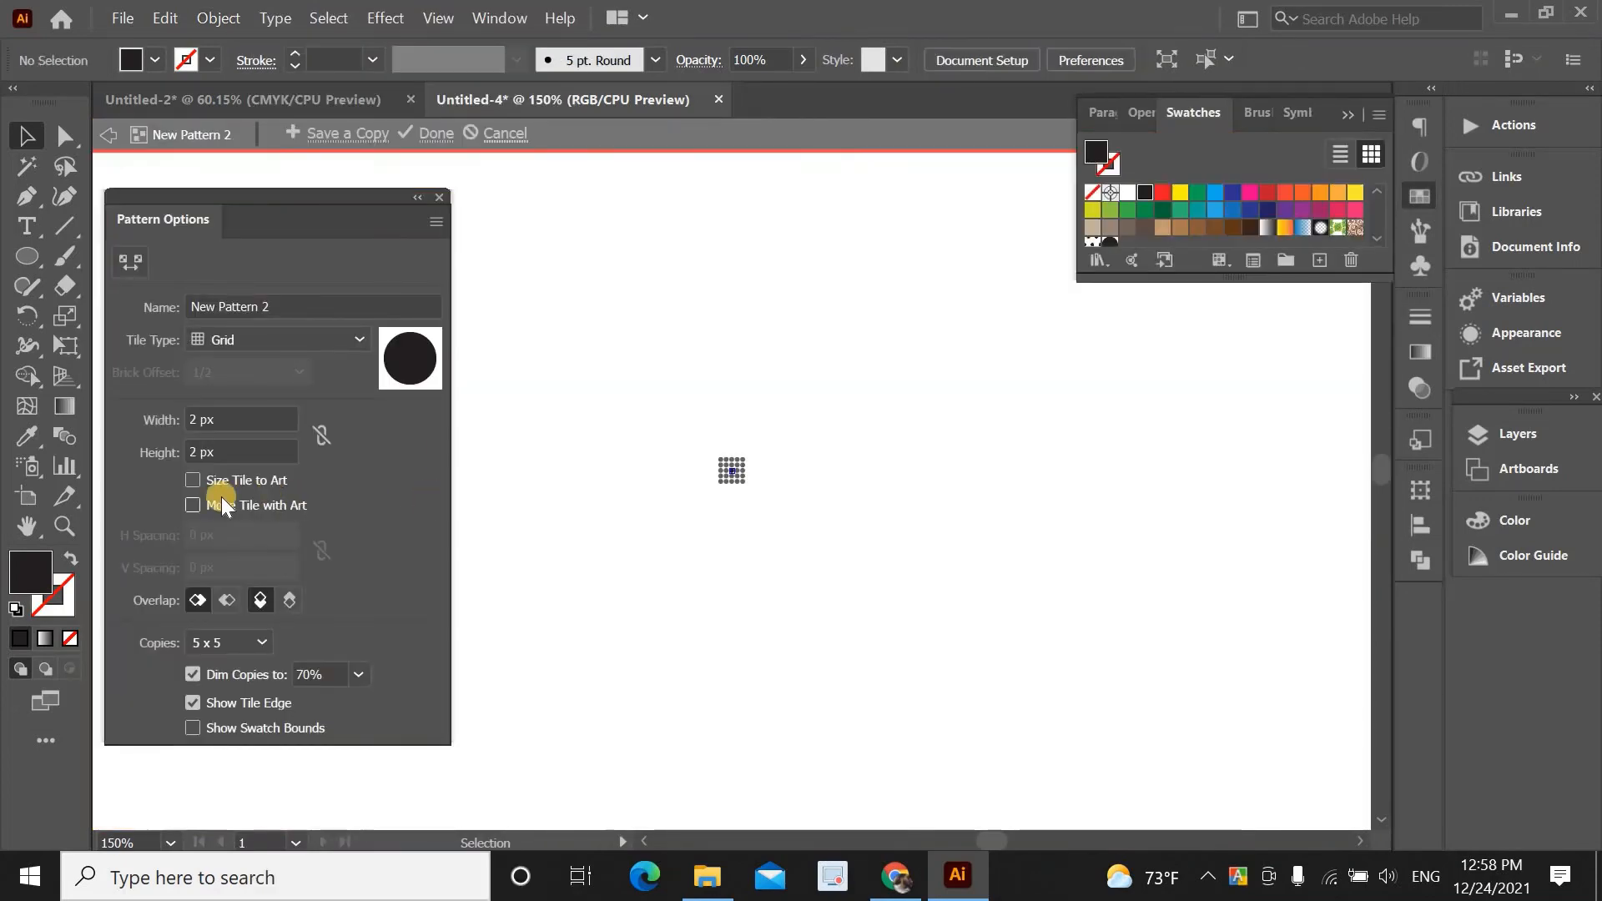
Set the pattern tile to 4 px wide and 4 px high with Brick by Row tiling, and finish editing the pattern
{"action": "left_click_drag", "start_coordinate": [195, 419], "coordinate": [161, 429]}
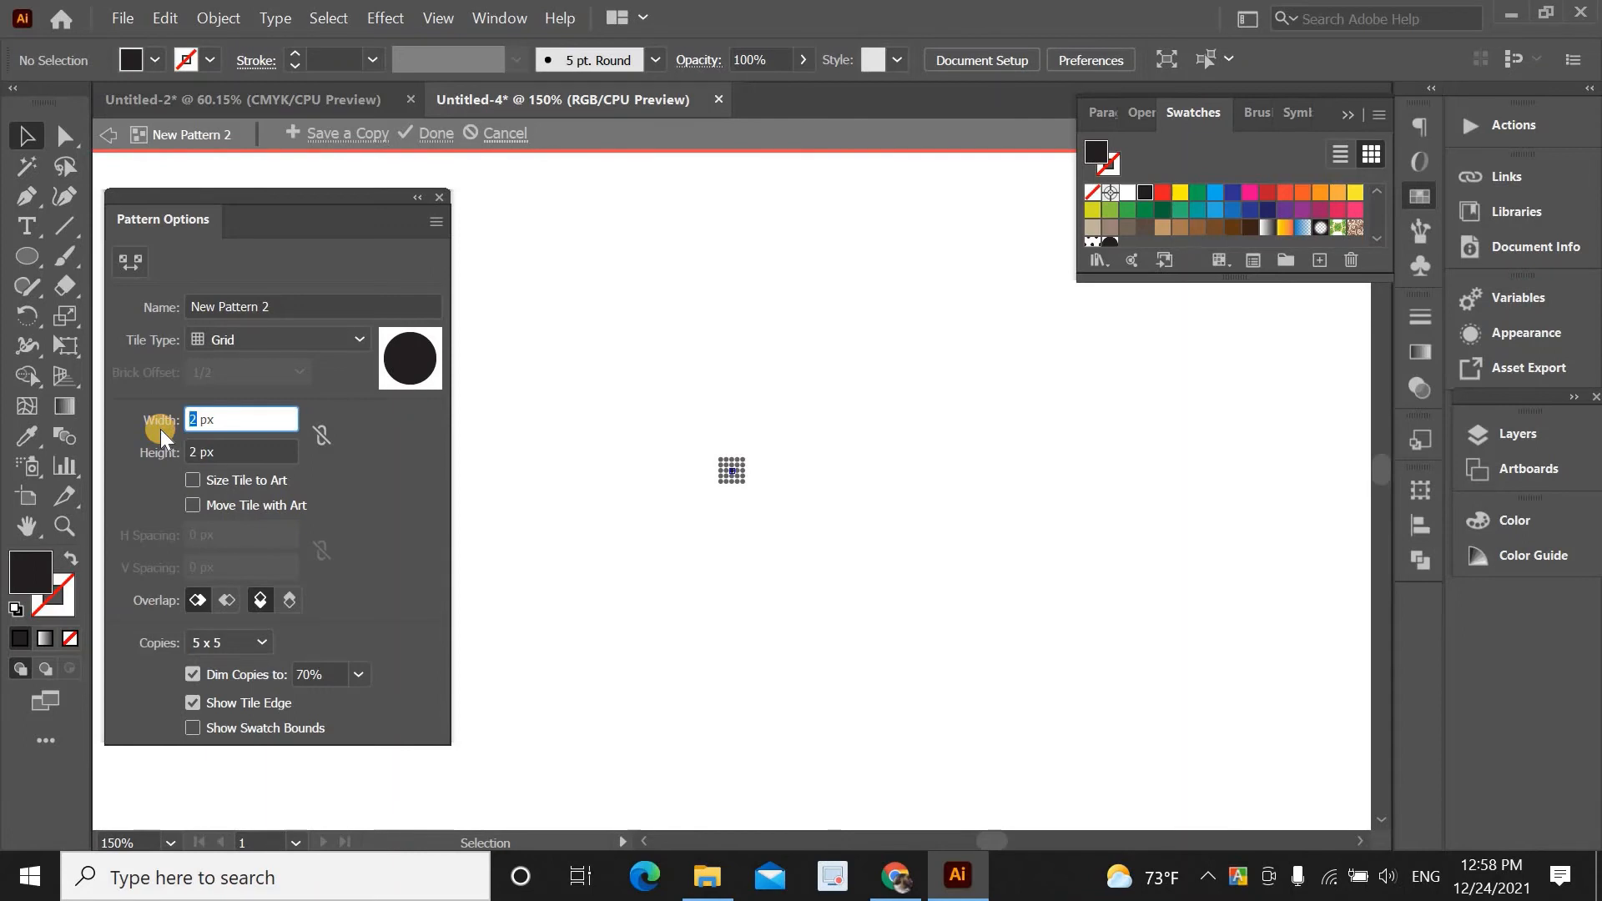
{"action": "left_click", "coordinate": [179, 455]}
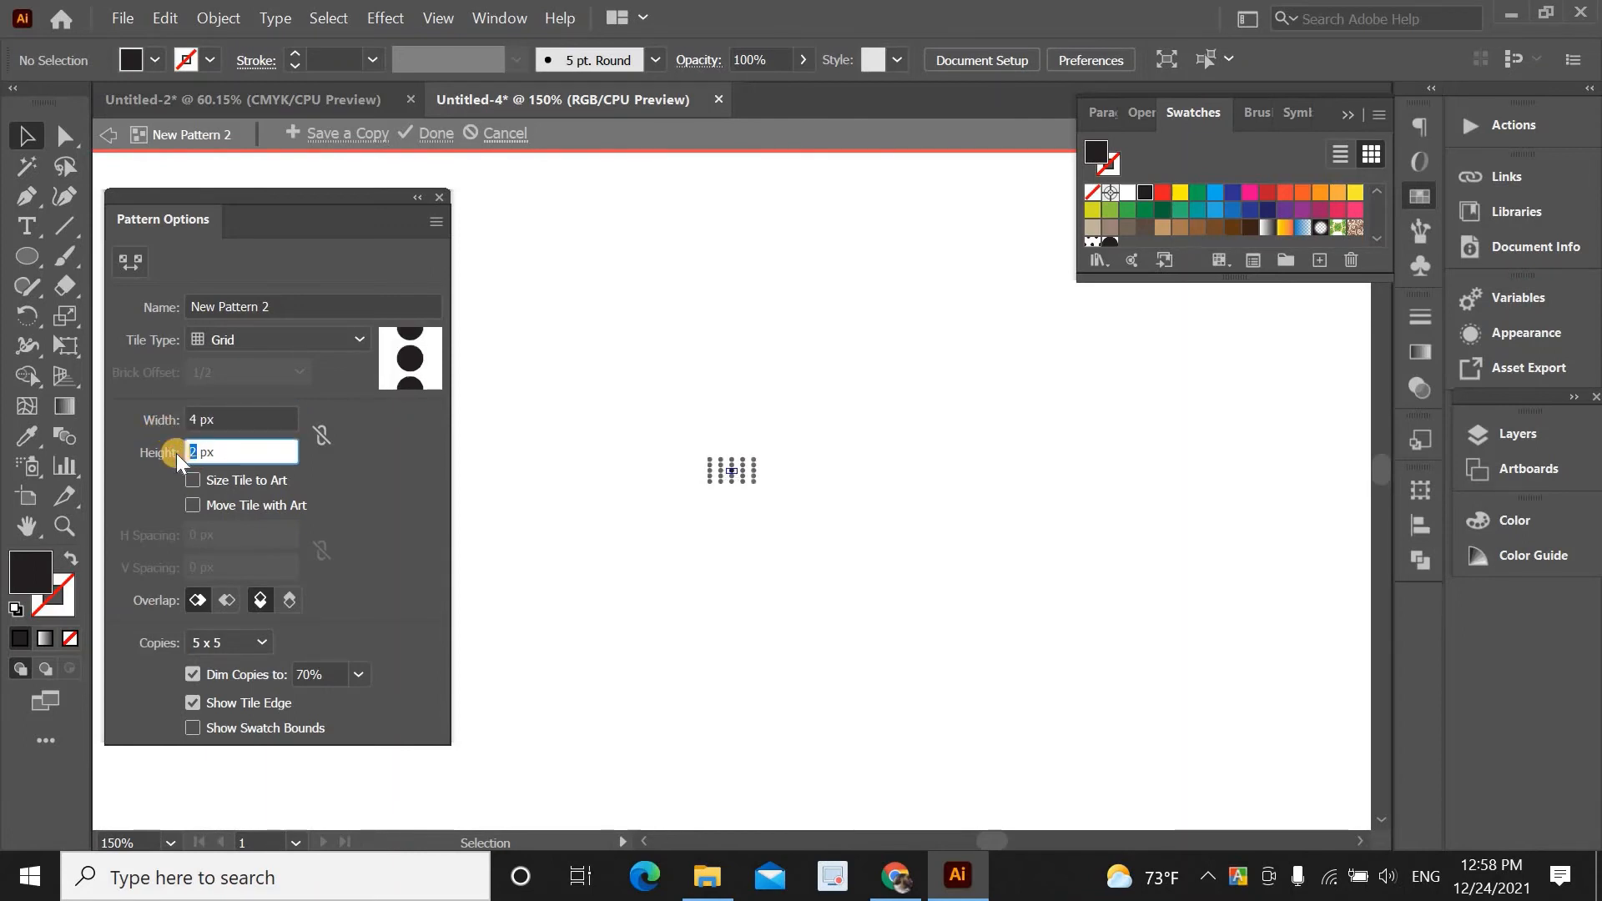
{"action": "type", "text": "4"}
{"action": "left_click", "coordinate": [318, 348]}
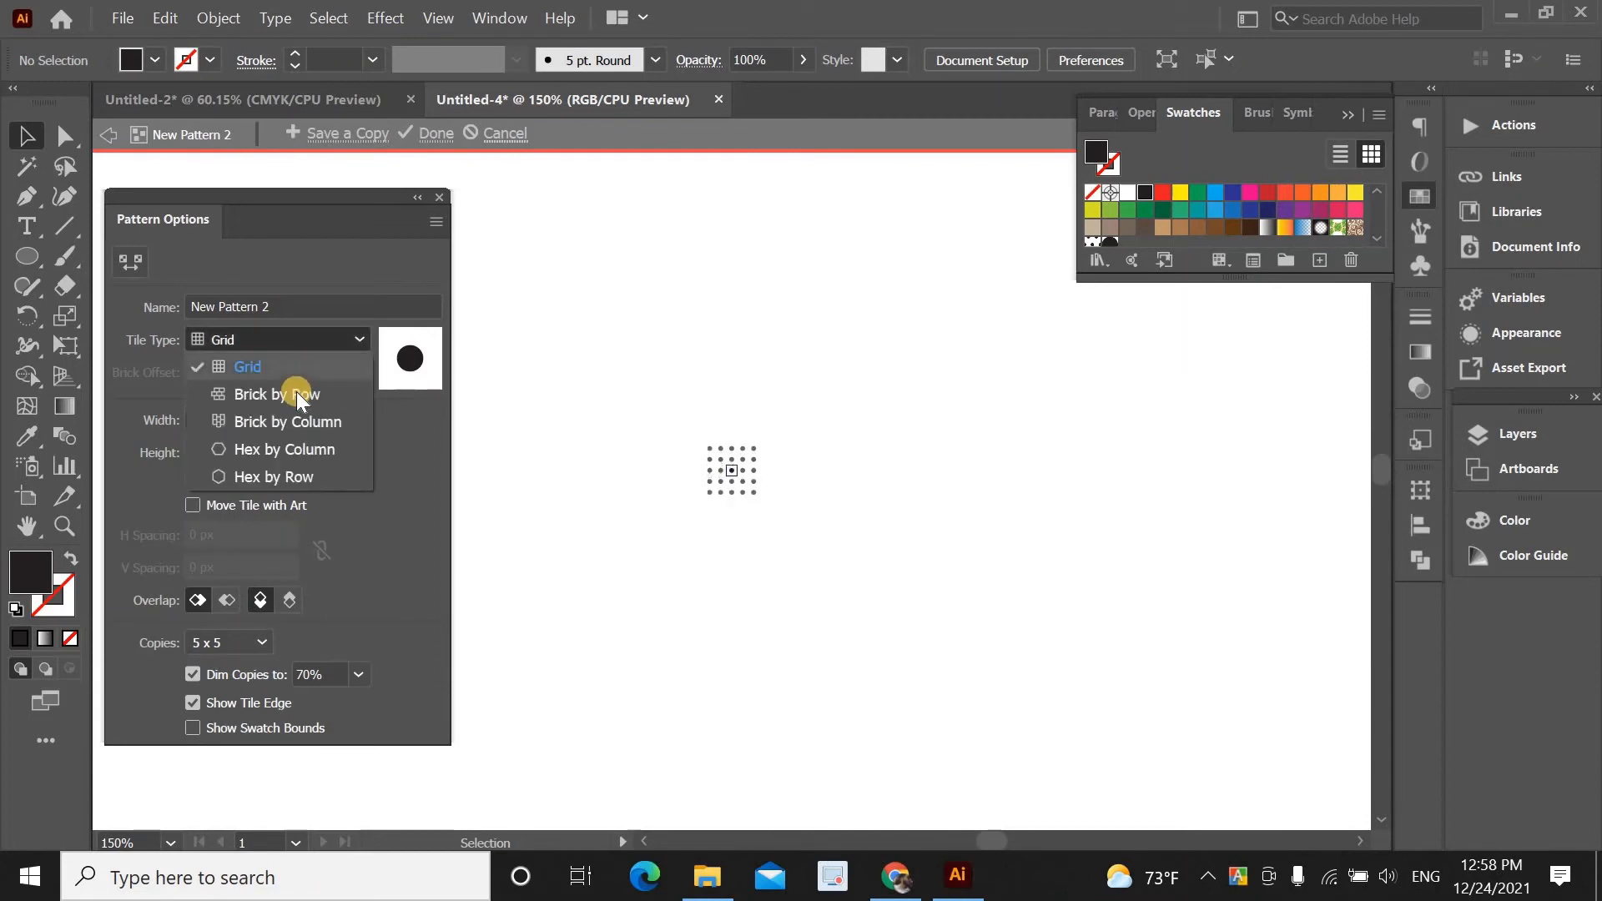
{"action": "left_click", "coordinate": [295, 394]}
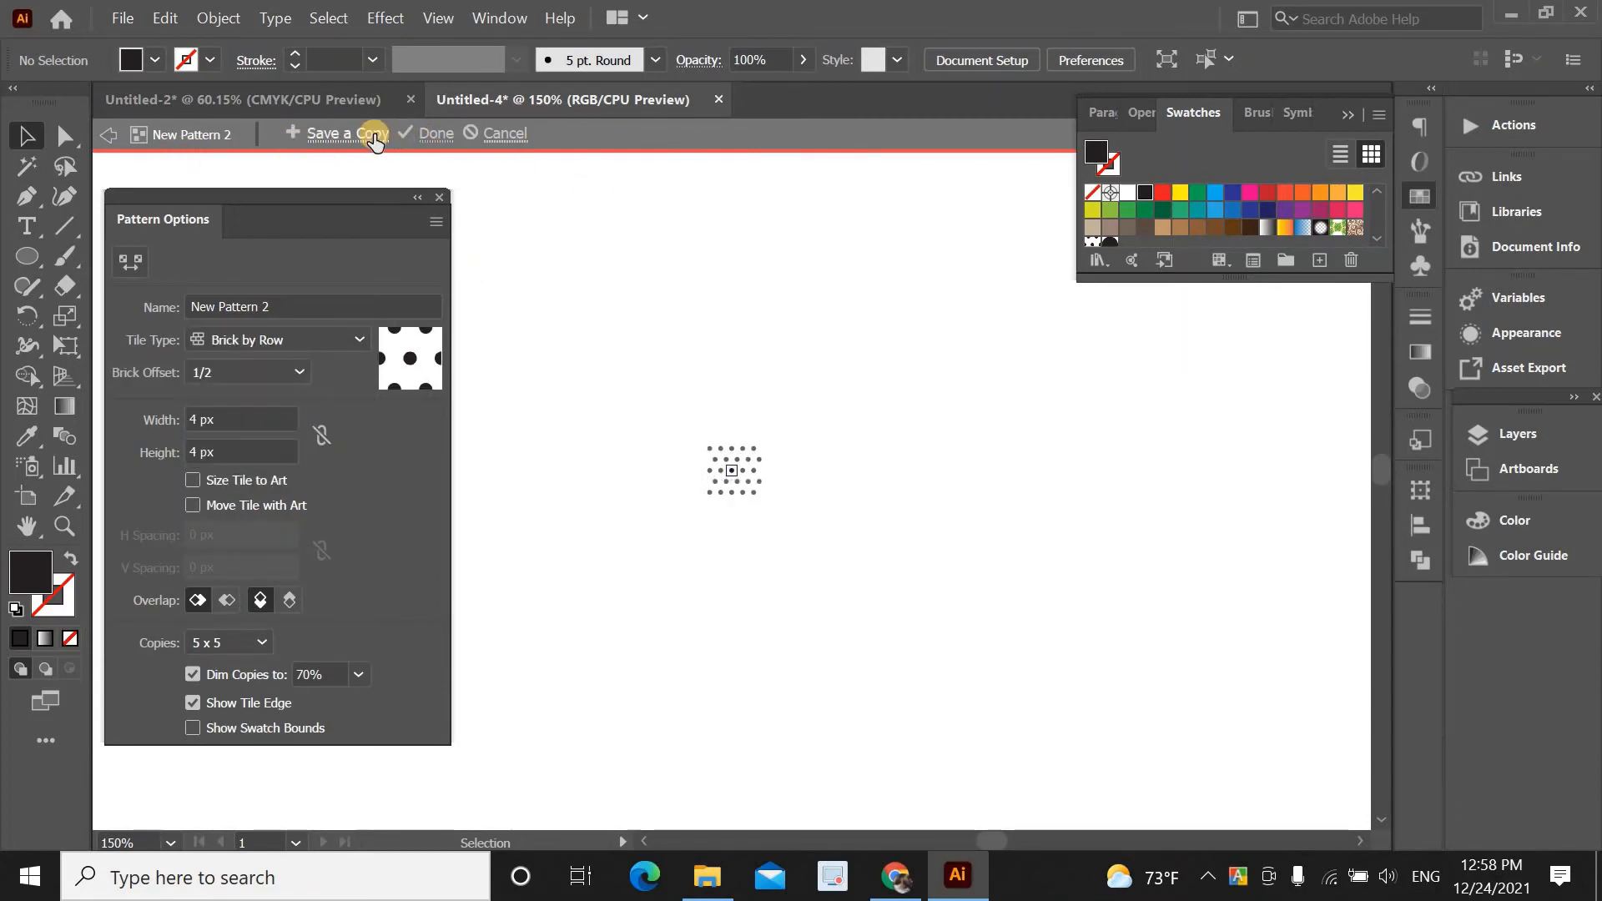
{"action": "left_click", "coordinate": [422, 126]}
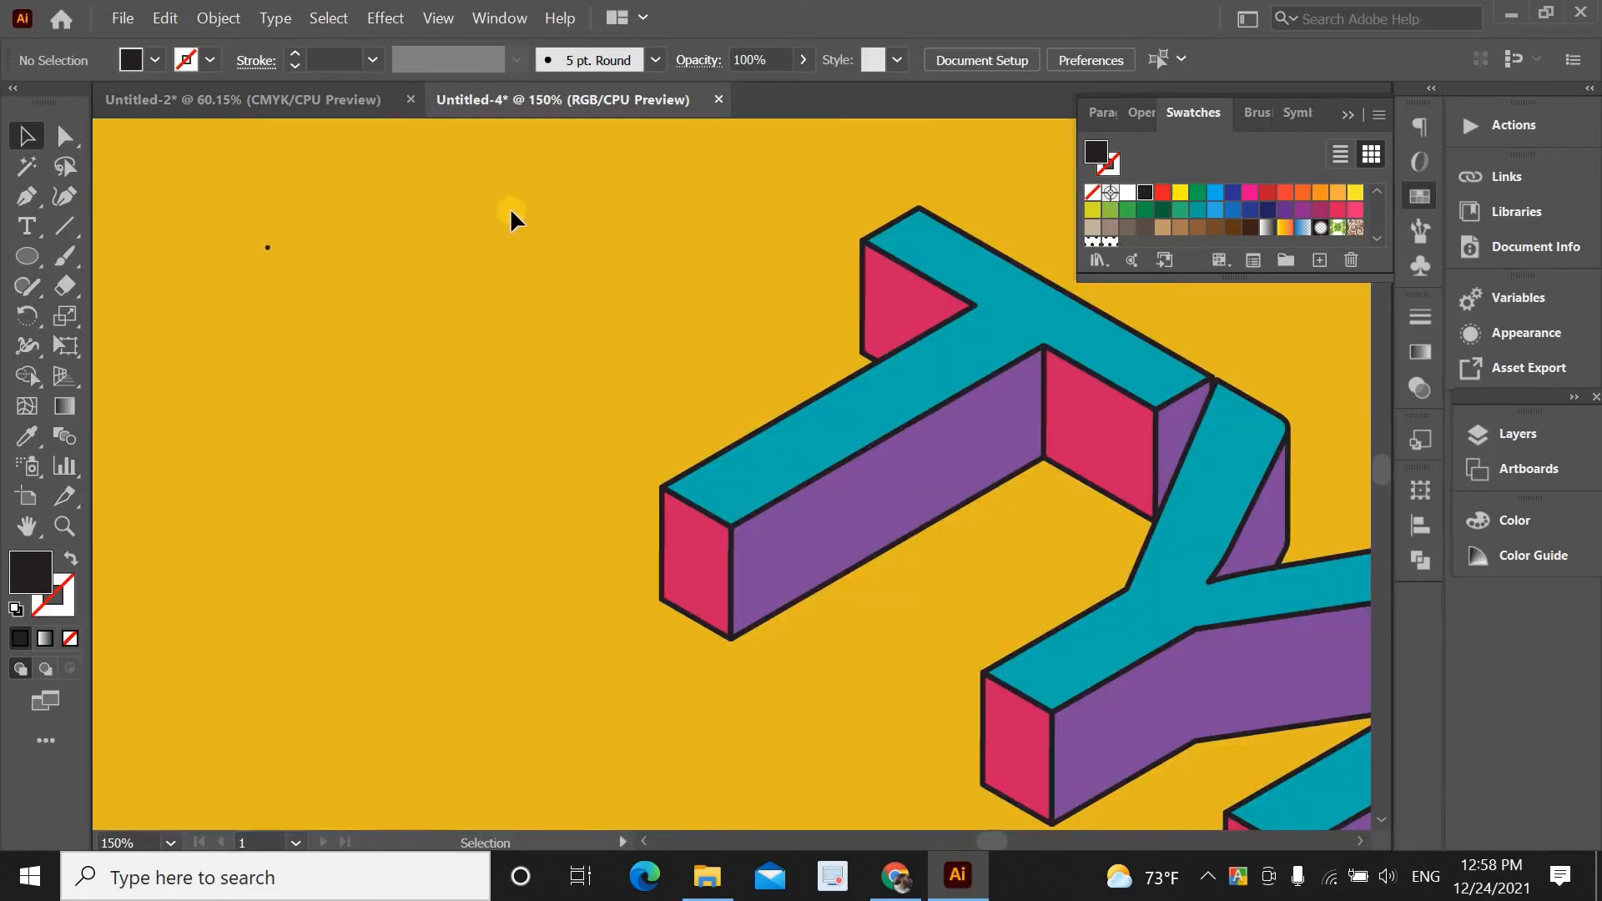
Duplicate the pink end face of the T's stem directly in front of the original
{"action": "left_click", "coordinate": [701, 540]}
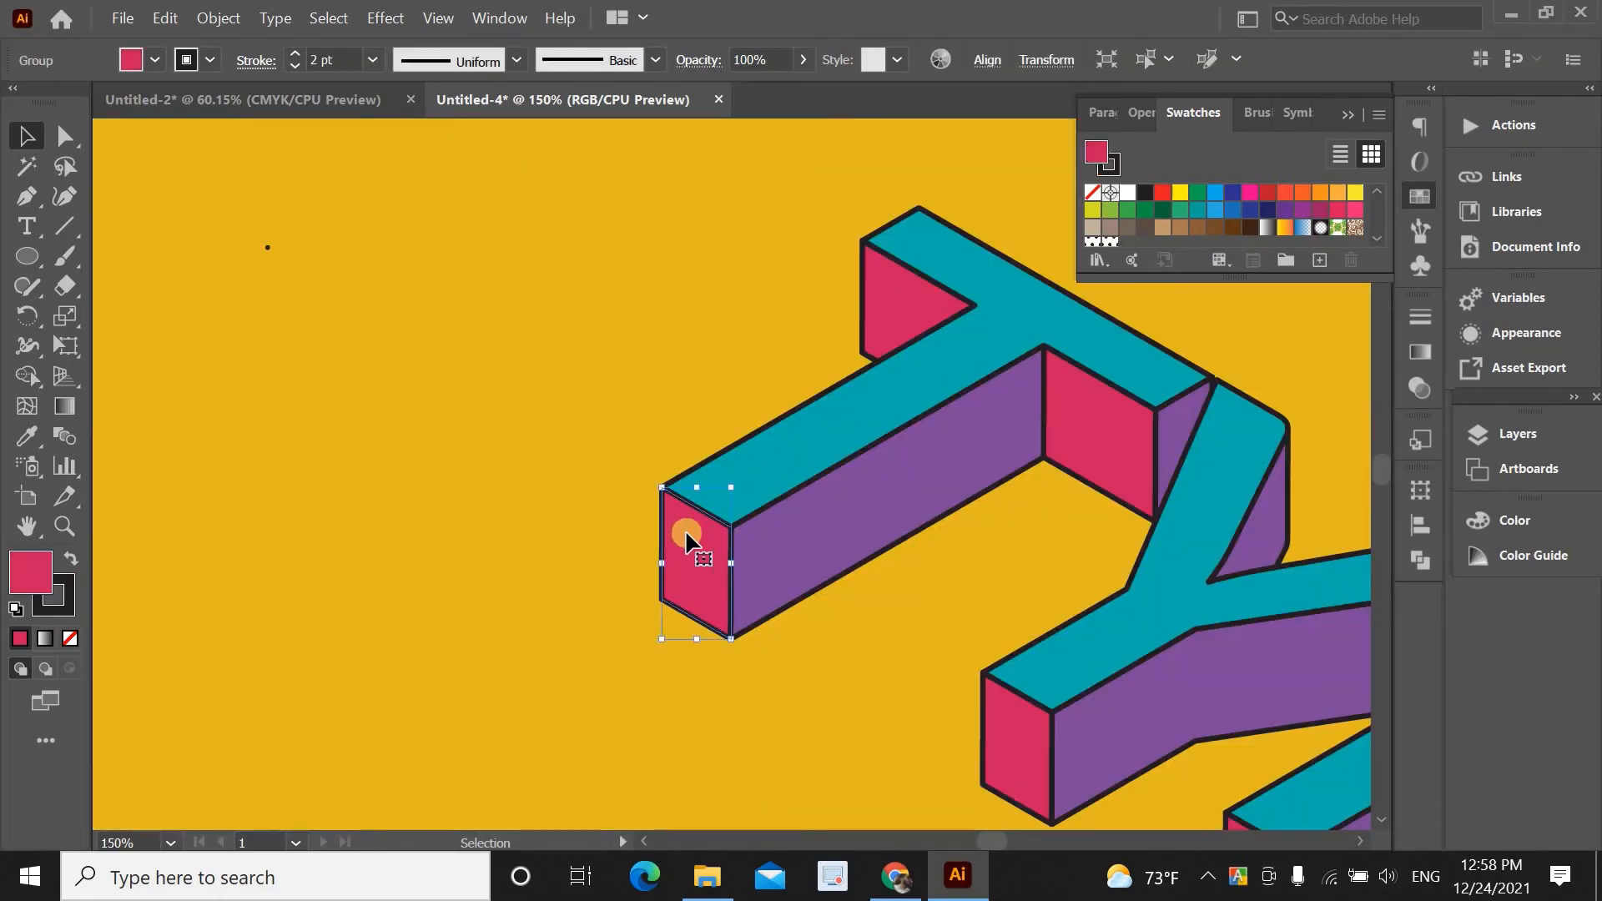
{"action": "left_click", "coordinate": [215, 19]}
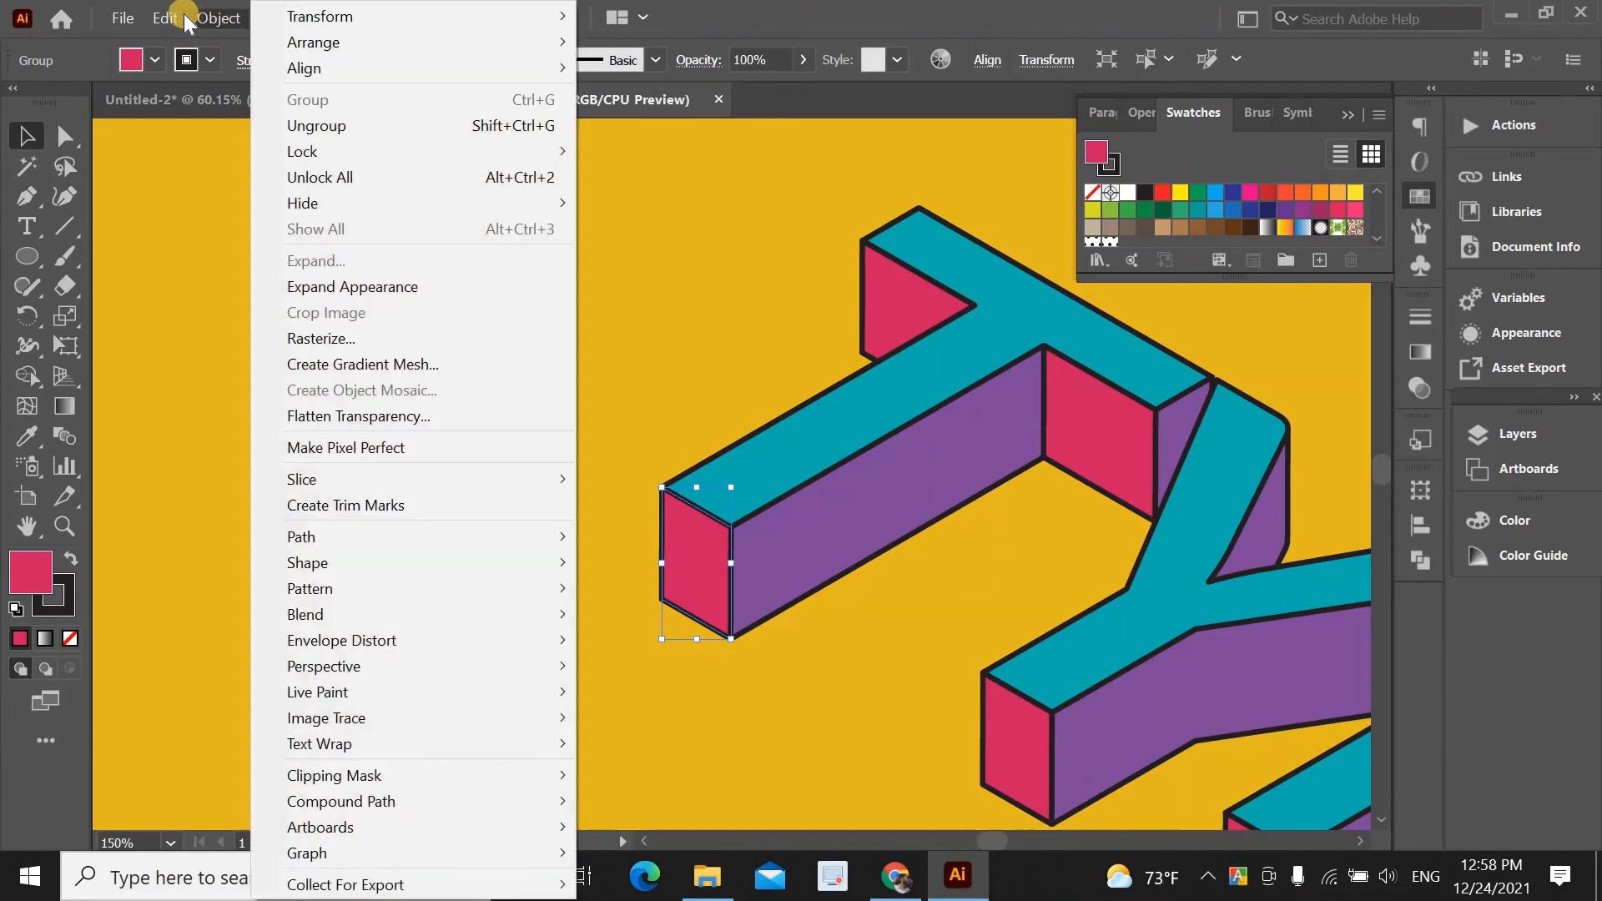
{"action": "left_click", "coordinate": [182, 18]}
{"action": "left_click", "coordinate": [182, 21]}
{"action": "left_click", "coordinate": [217, 128]}
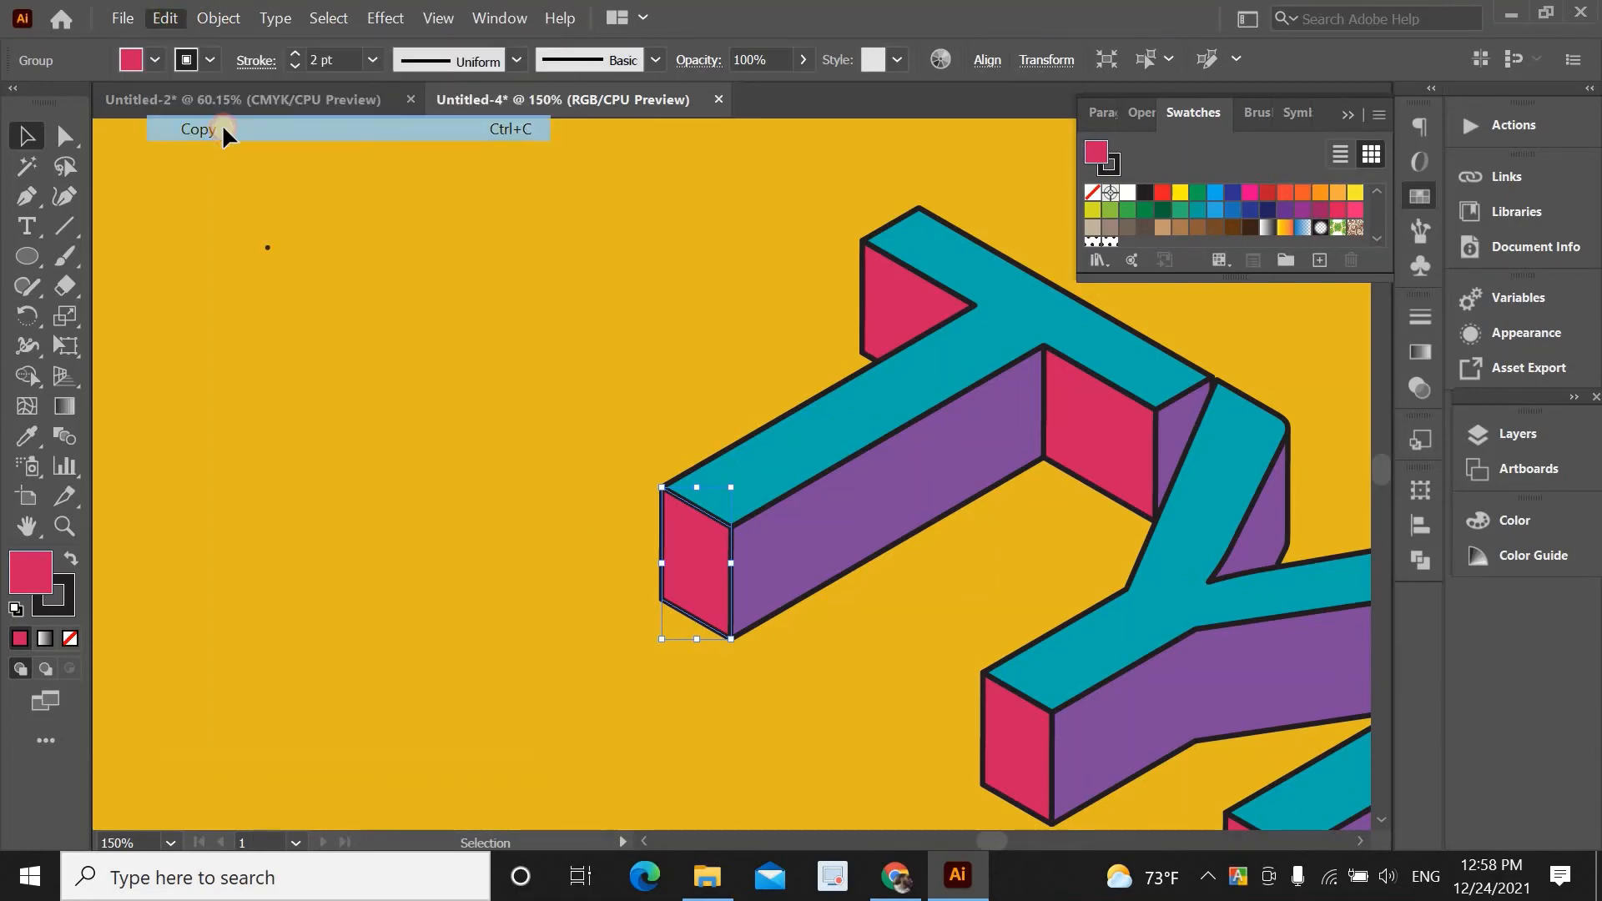
{"action": "left_click", "coordinate": [165, 20]}
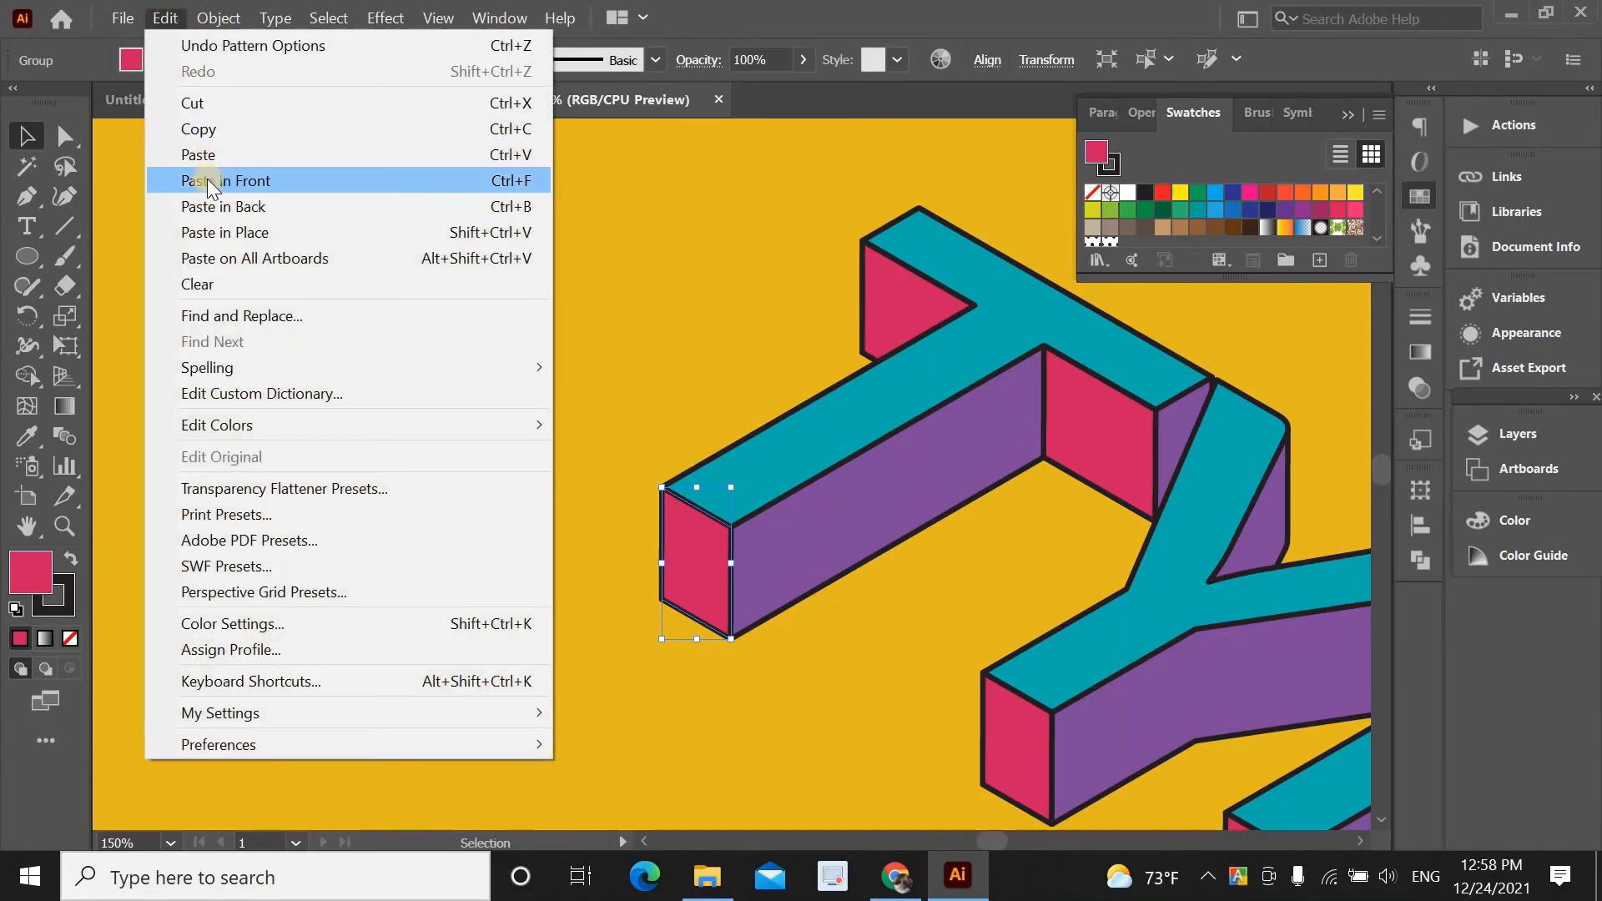
{"action": "left_click", "coordinate": [235, 180]}
{"action": "left_click", "coordinate": [378, 251]}
Fill the duplicated end face of the T's stem with the first black dot pattern swatch
{"action": "left_click", "coordinate": [679, 548]}
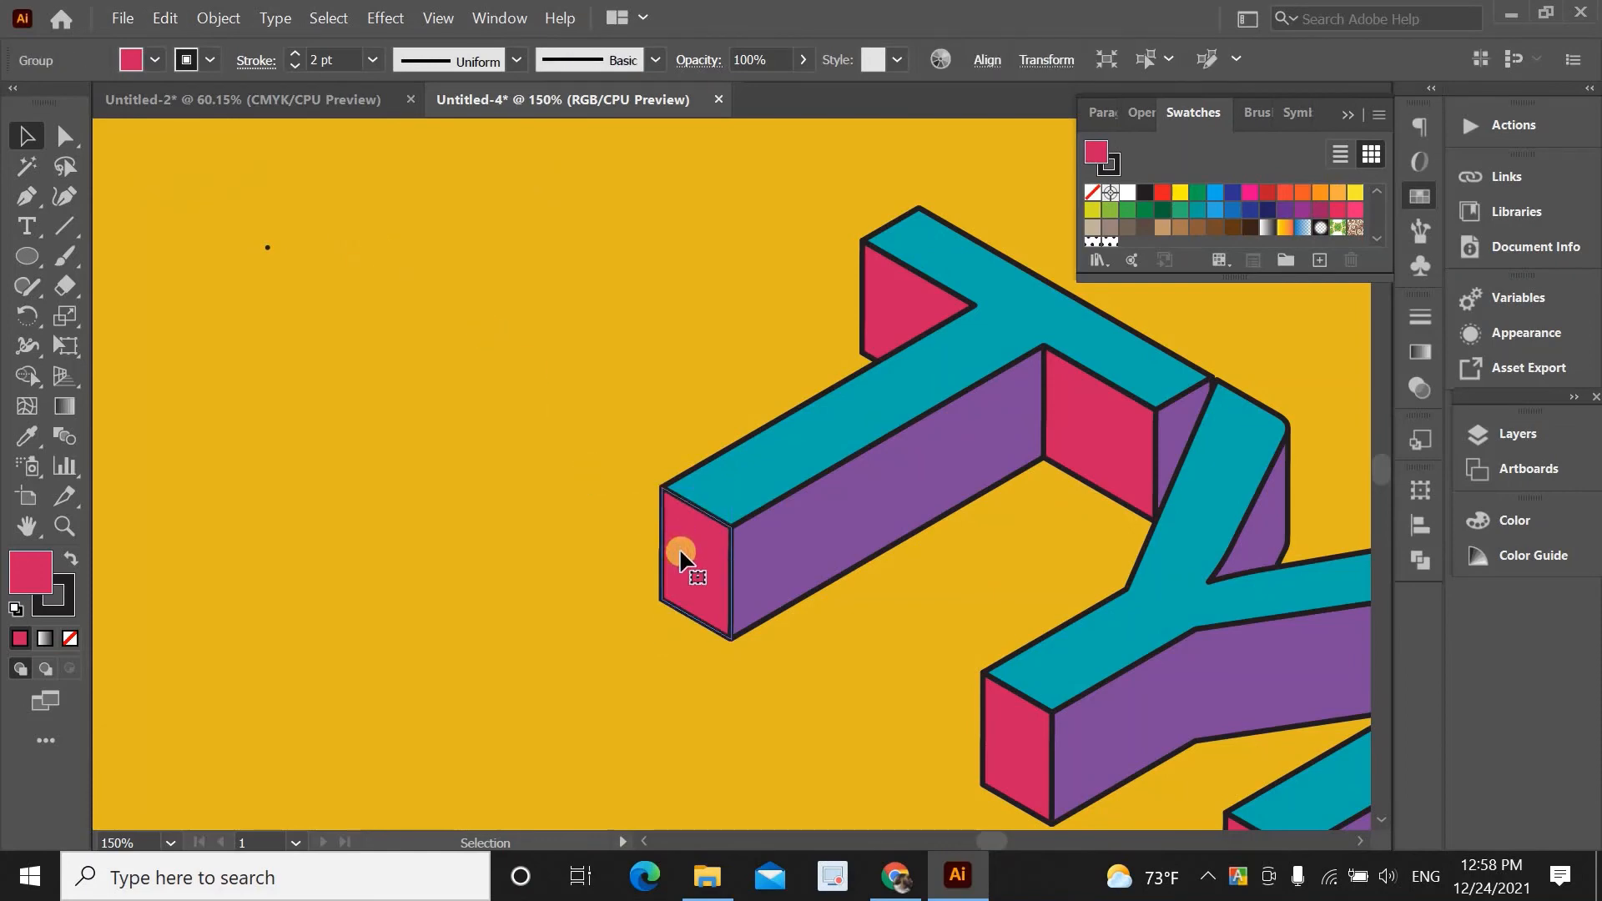
{"action": "scroll", "coordinate": [1214, 224], "scroll_direction": "down", "scroll_amount": 3}
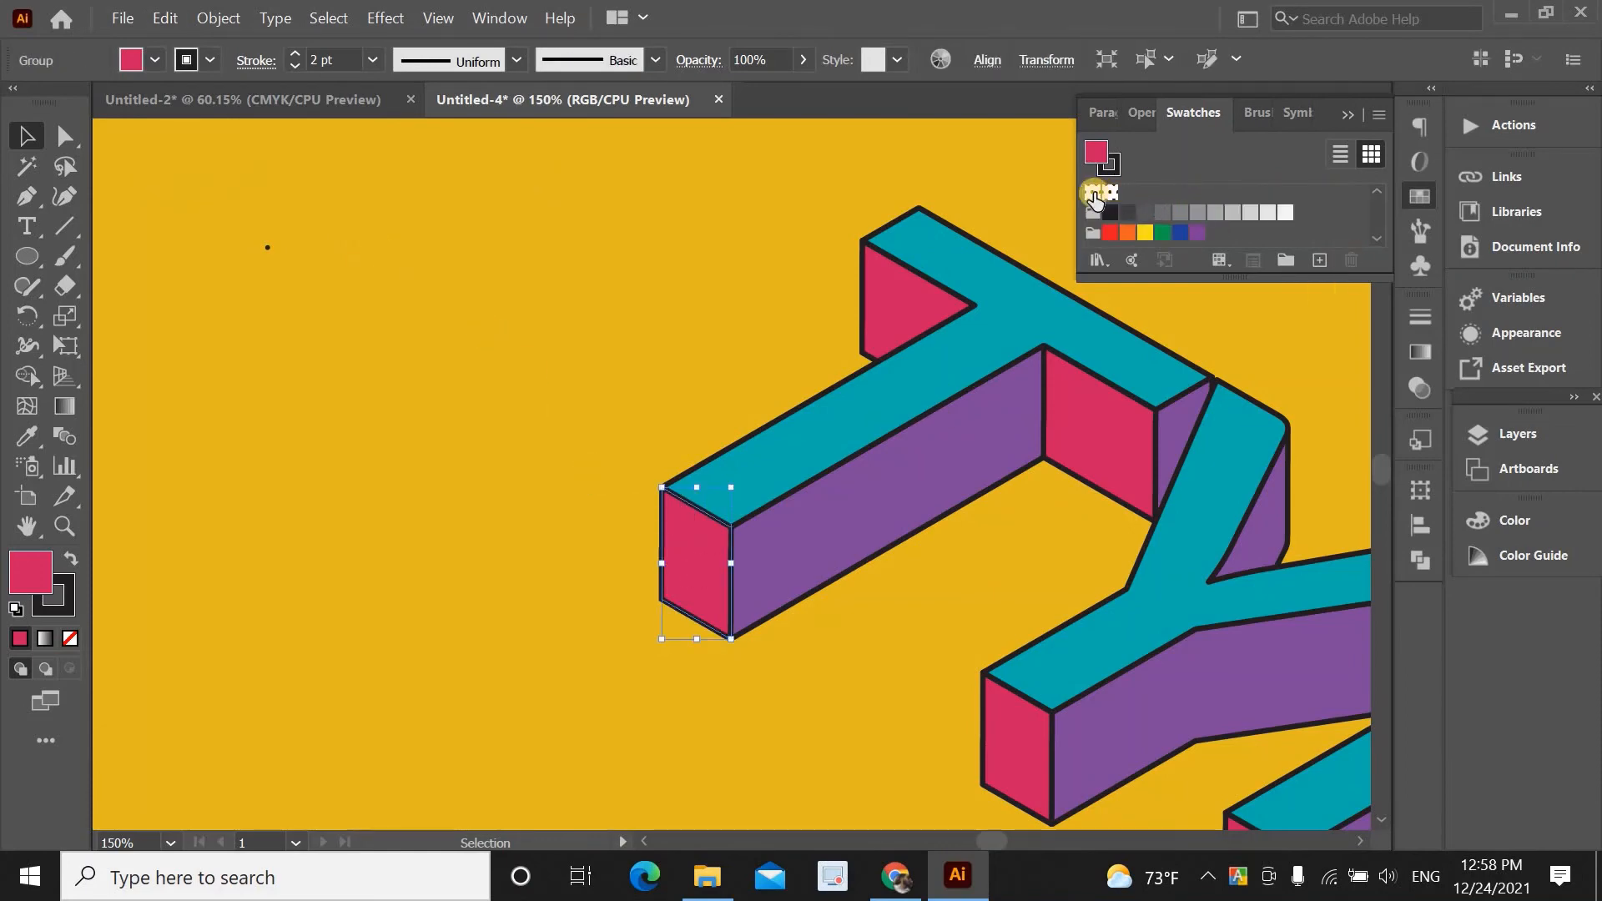
{"action": "left_click", "coordinate": [1093, 192]}
{"action": "left_click", "coordinate": [759, 217]}
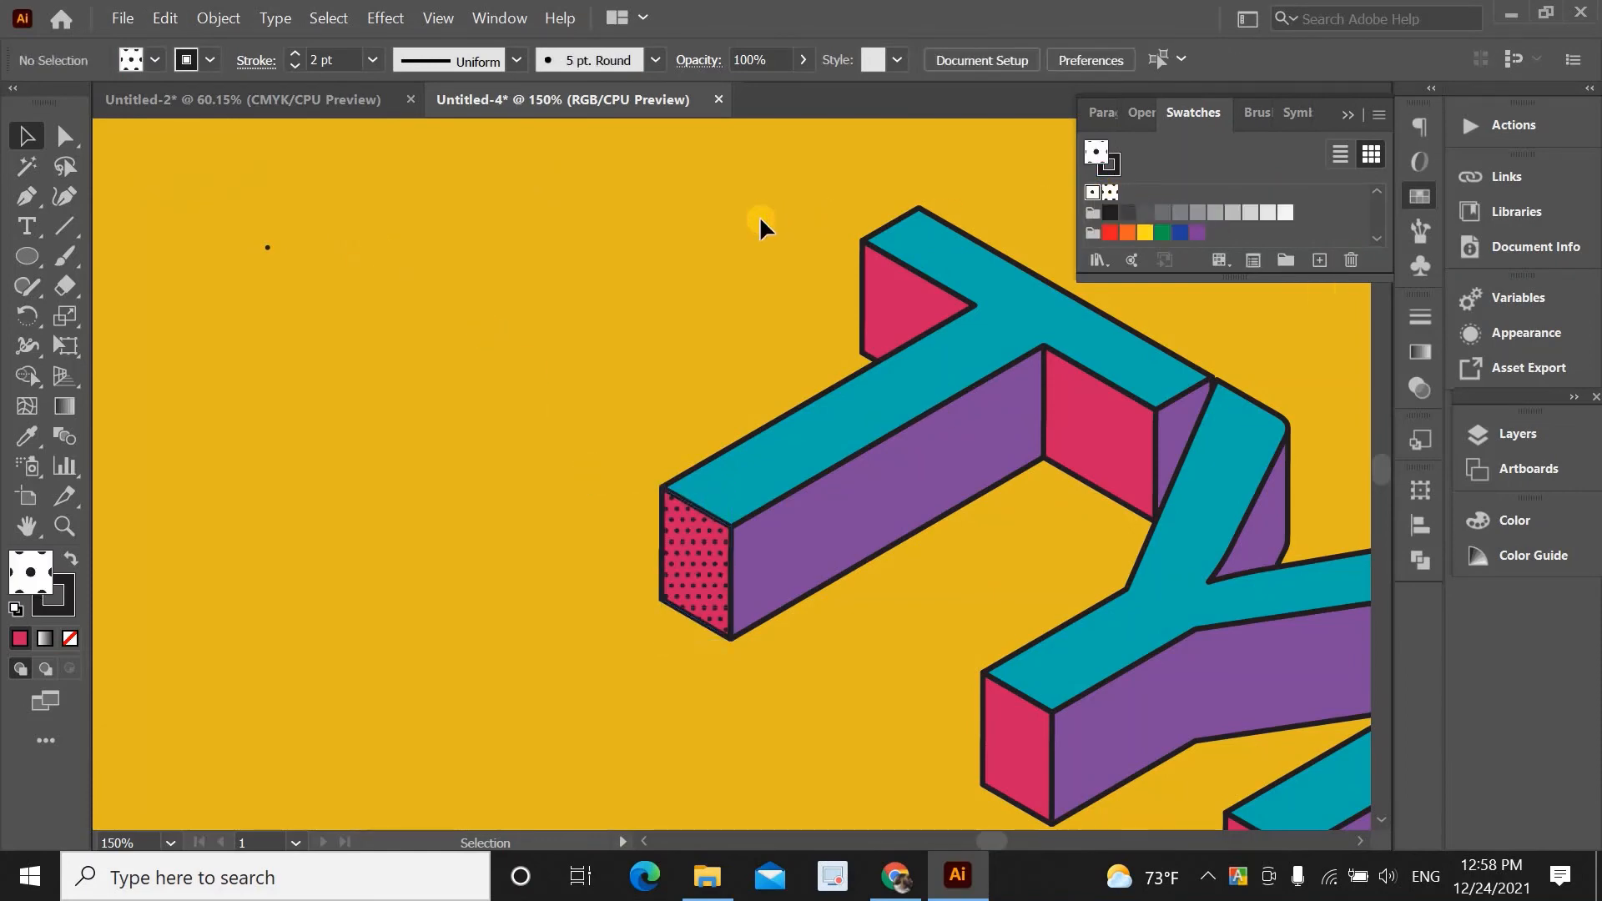
Duplicate the two pink faces under the T's crossbar in front and fill the copies with the same dot pattern
{"action": "left_click", "coordinate": [912, 301]}
{"action": "key", "text": "ctrl+c"}
{"action": "key", "text": "ctrl+f"}
{"action": "left_click", "coordinate": [909, 292]}
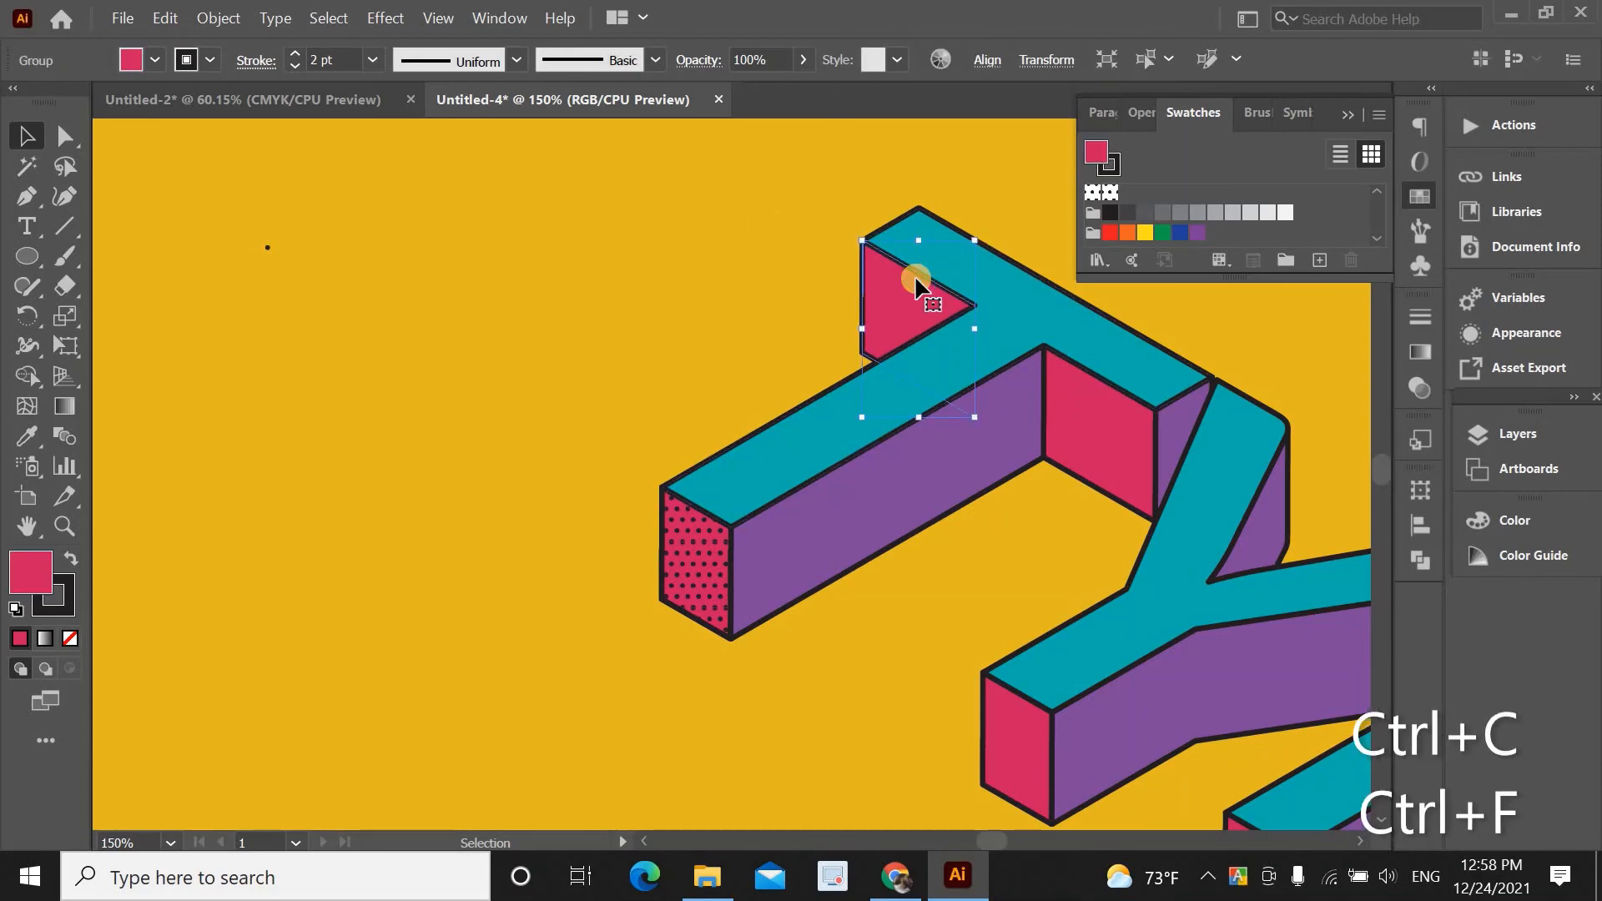
{"action": "left_click", "coordinate": [1092, 192]}
{"action": "left_click", "coordinate": [1108, 428]}
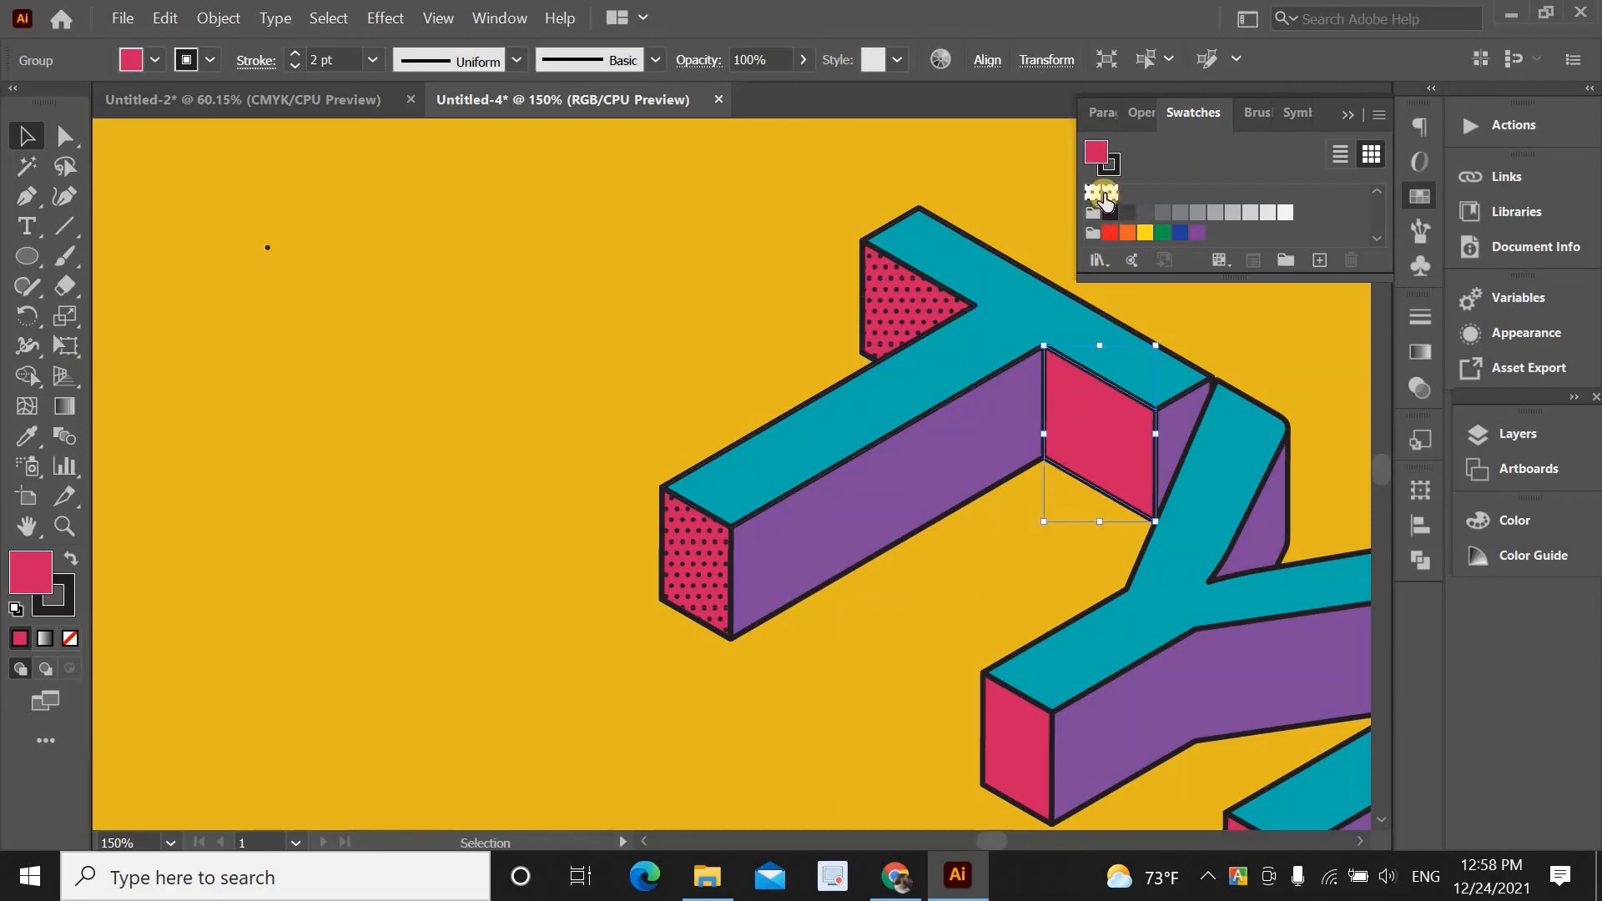
{"action": "left_click", "coordinate": [1090, 193]}
{"action": "left_click", "coordinate": [750, 288]}
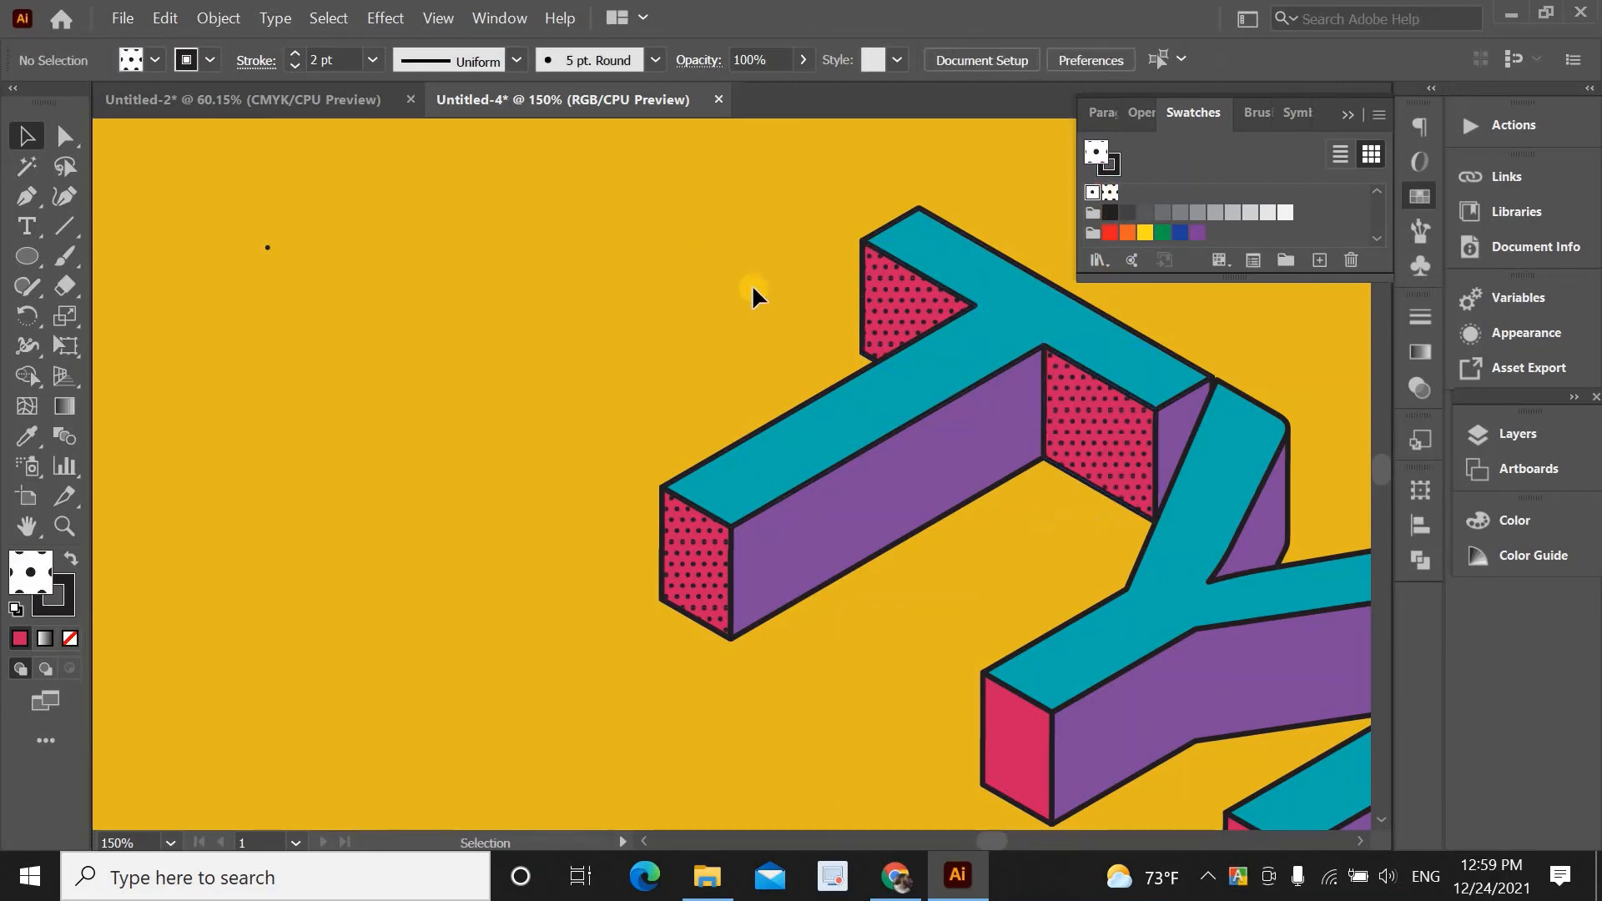
Overlay the pink end faces of the Y's and P's stems with duplicates filled with the dot pattern
{"action": "left_click_drag", "start_coordinate": [722, 532], "coordinate": [380, 314]}
{"action": "left_click", "coordinate": [678, 534], "text": "ctrl"}
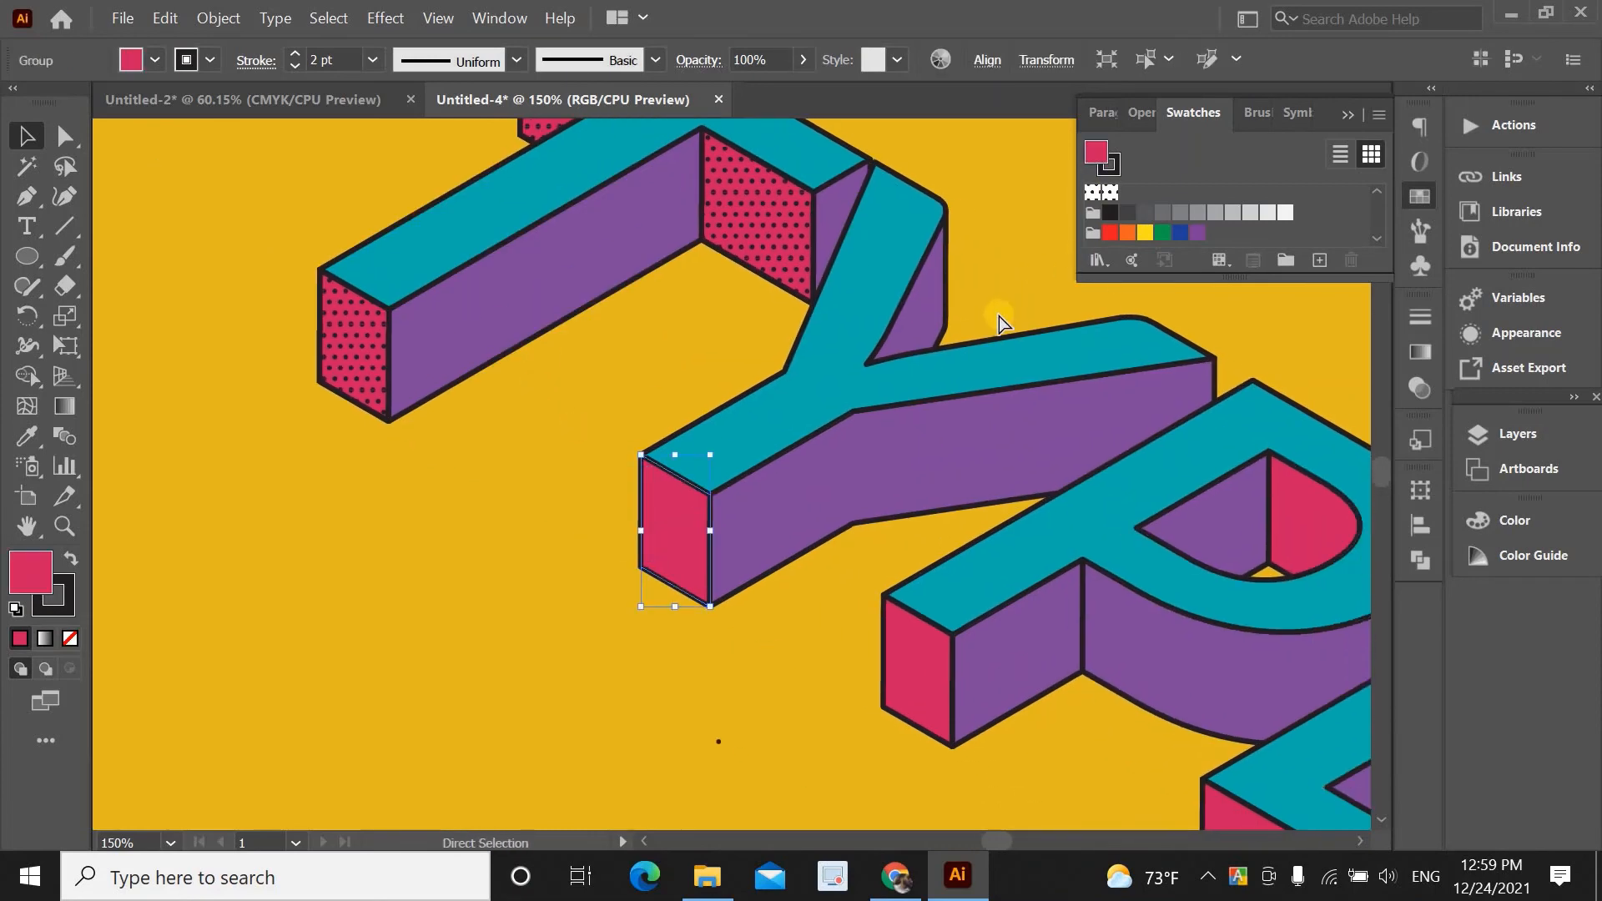
{"action": "left_click", "coordinate": [1092, 194]}
{"action": "left_click", "coordinate": [829, 560]}
{"action": "left_click_drag", "start_coordinate": [692, 615], "coordinate": [492, 548]}
{"action": "left_click", "coordinate": [736, 607], "text": "ctrl"}
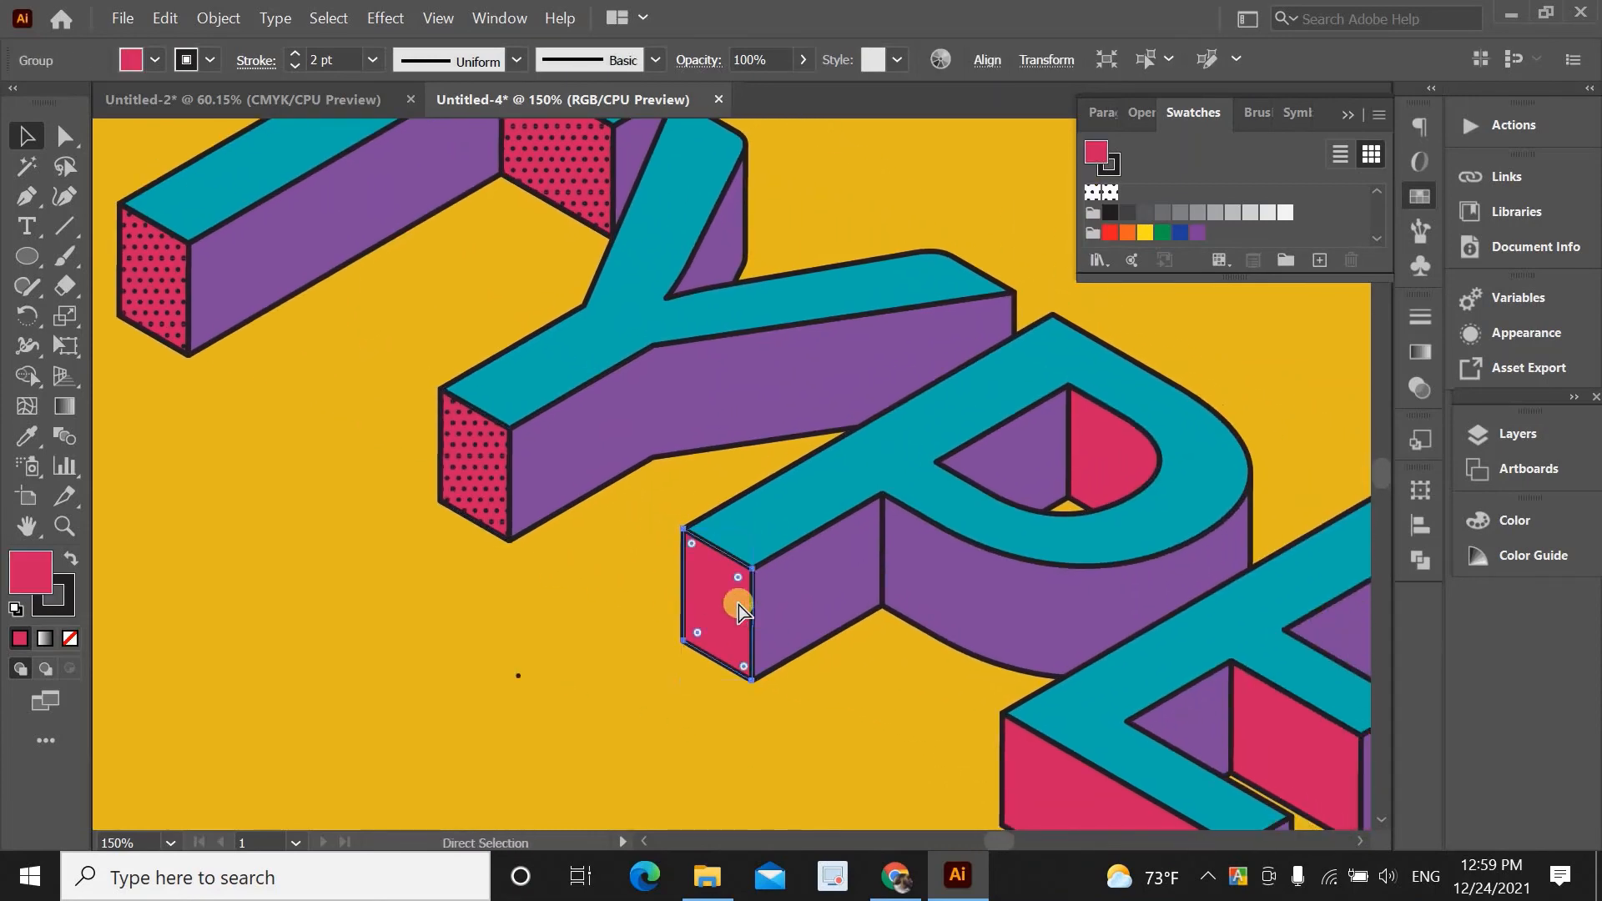
{"action": "left_click", "coordinate": [1092, 193]}
{"action": "left_click", "coordinate": [890, 758]}
{"action": "left_click", "coordinate": [1109, 461]}
Overlay the three pink faces of the E with duplicates in front filled with the dot pattern
{"action": "left_click_drag", "start_coordinate": [893, 713], "coordinate": [347, 326]}
{"action": "left_click", "coordinate": [729, 567]}
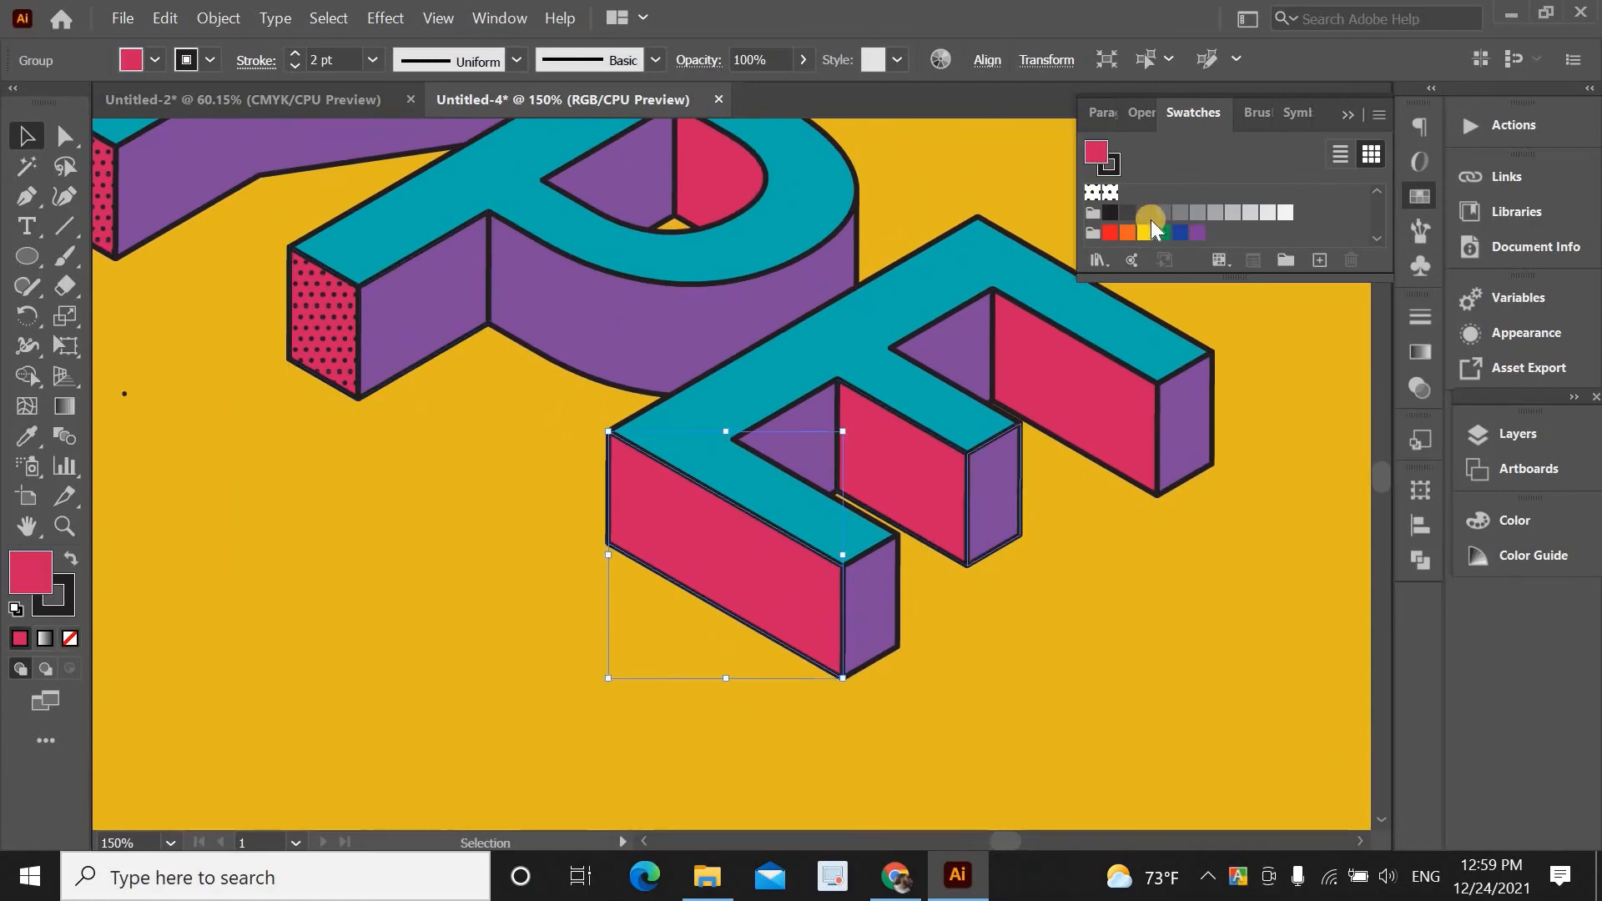
{"action": "left_click", "coordinate": [1092, 193]}
{"action": "left_click", "coordinate": [1054, 633]}
{"action": "key", "text": "ctrl+minus"}
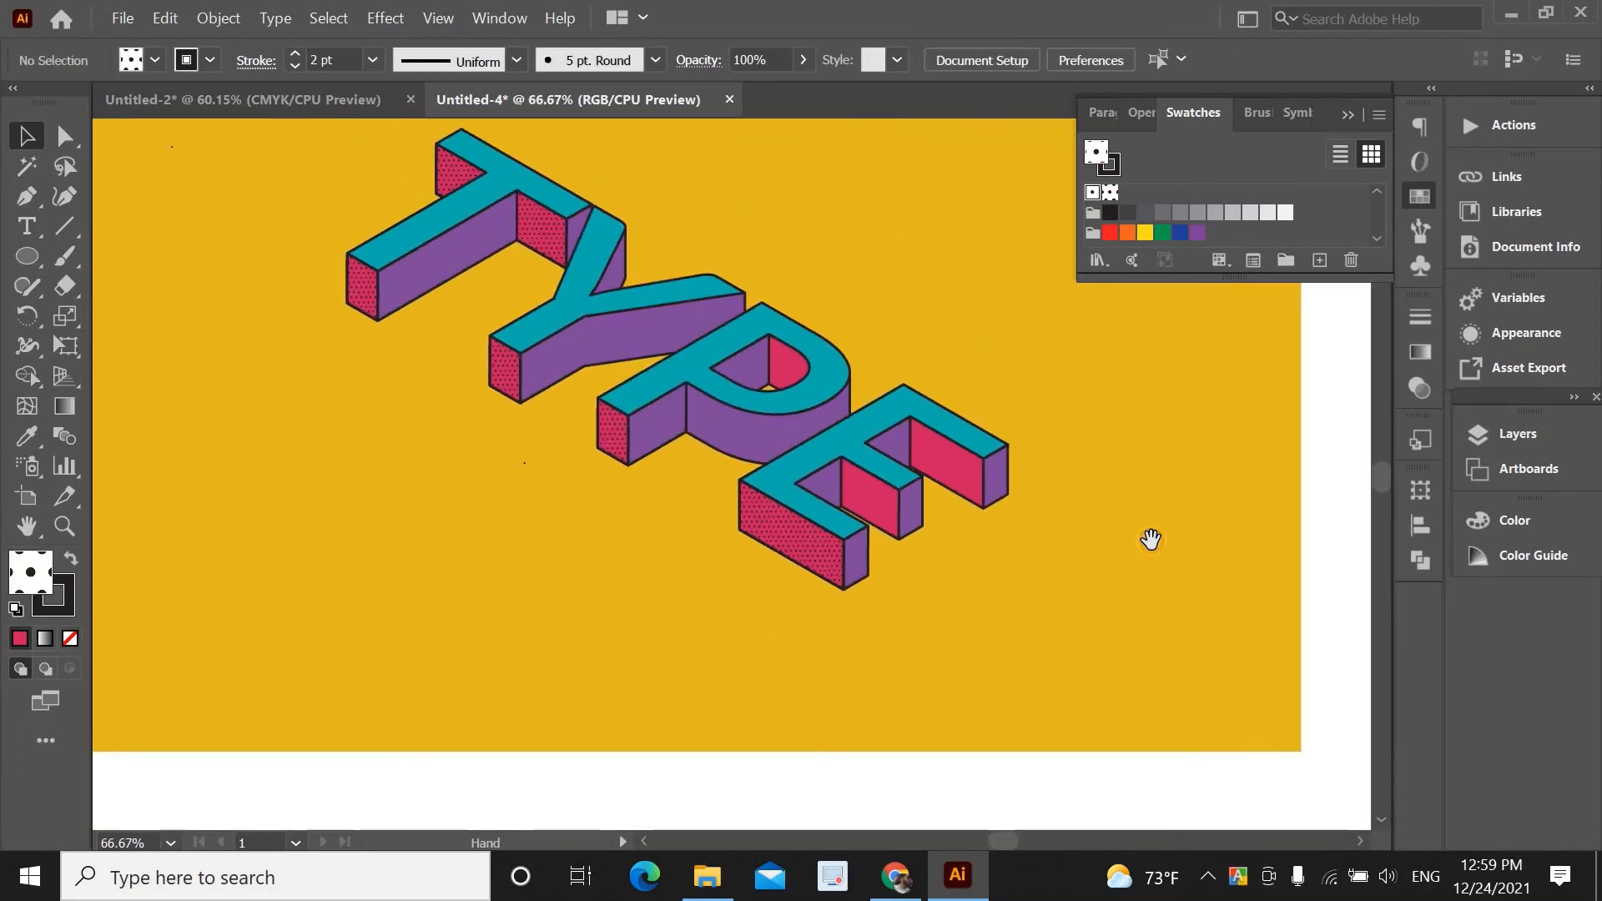
{"action": "left_click", "coordinate": [953, 466], "text": "ctrl"}
{"action": "left_click", "coordinate": [1098, 194]}
{"action": "left_click", "coordinate": [883, 504], "text": "ctrl"}
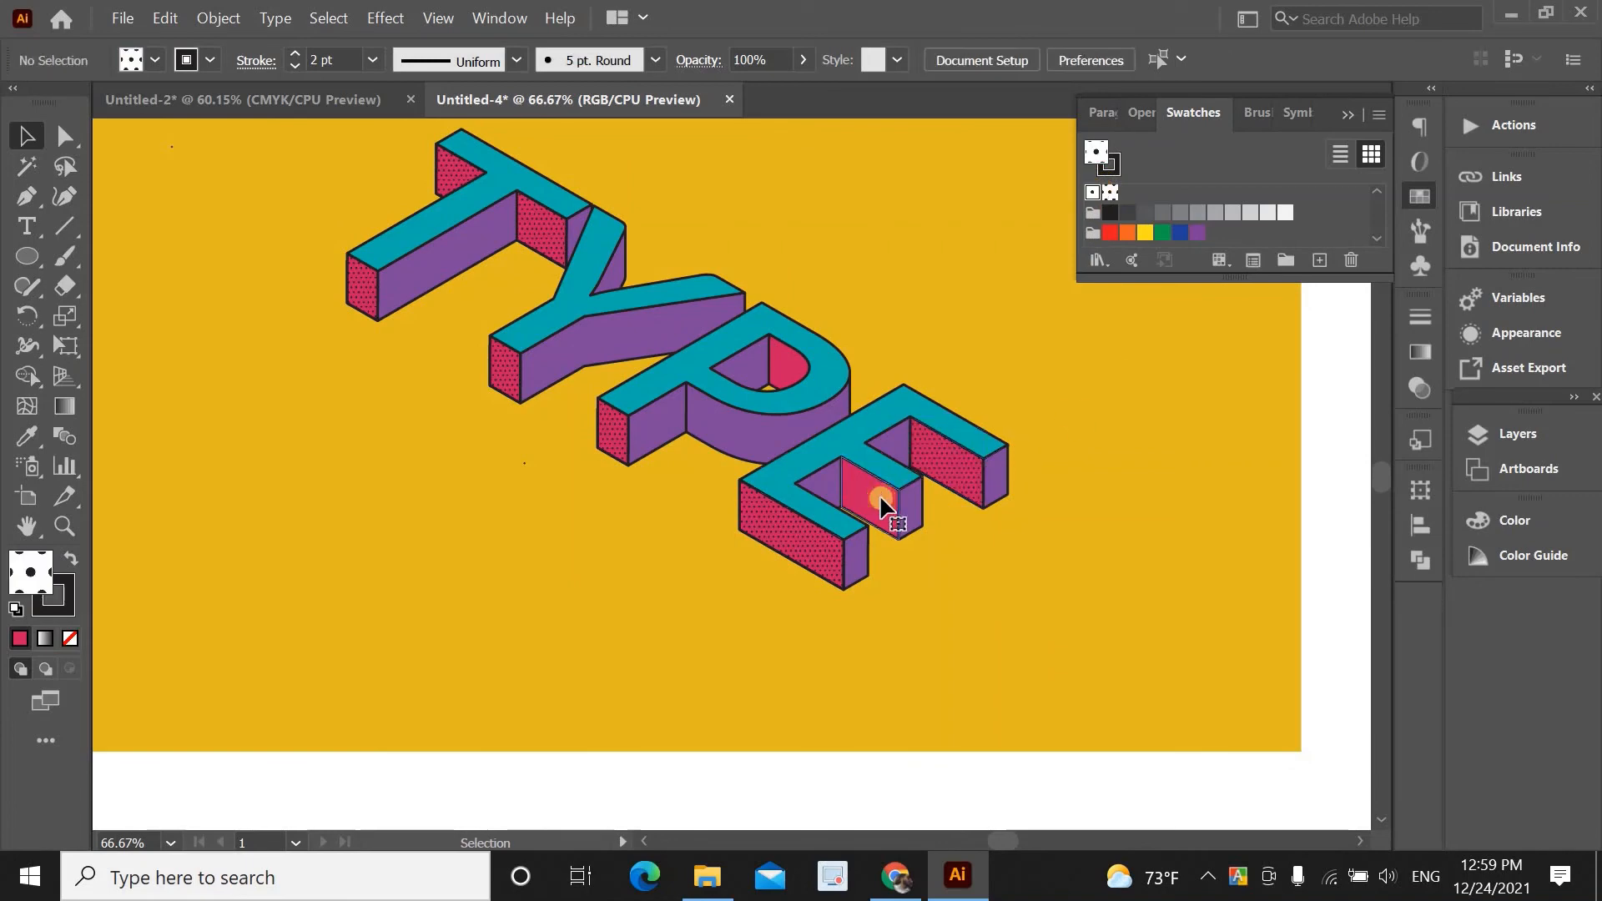
{"action": "left_click", "coordinate": [1097, 194]}
Overlay the pink curved inner face of the P's counter with a duplicate filled with the dot pattern
{"action": "left_click", "coordinate": [781, 359], "text": "ctrl"}
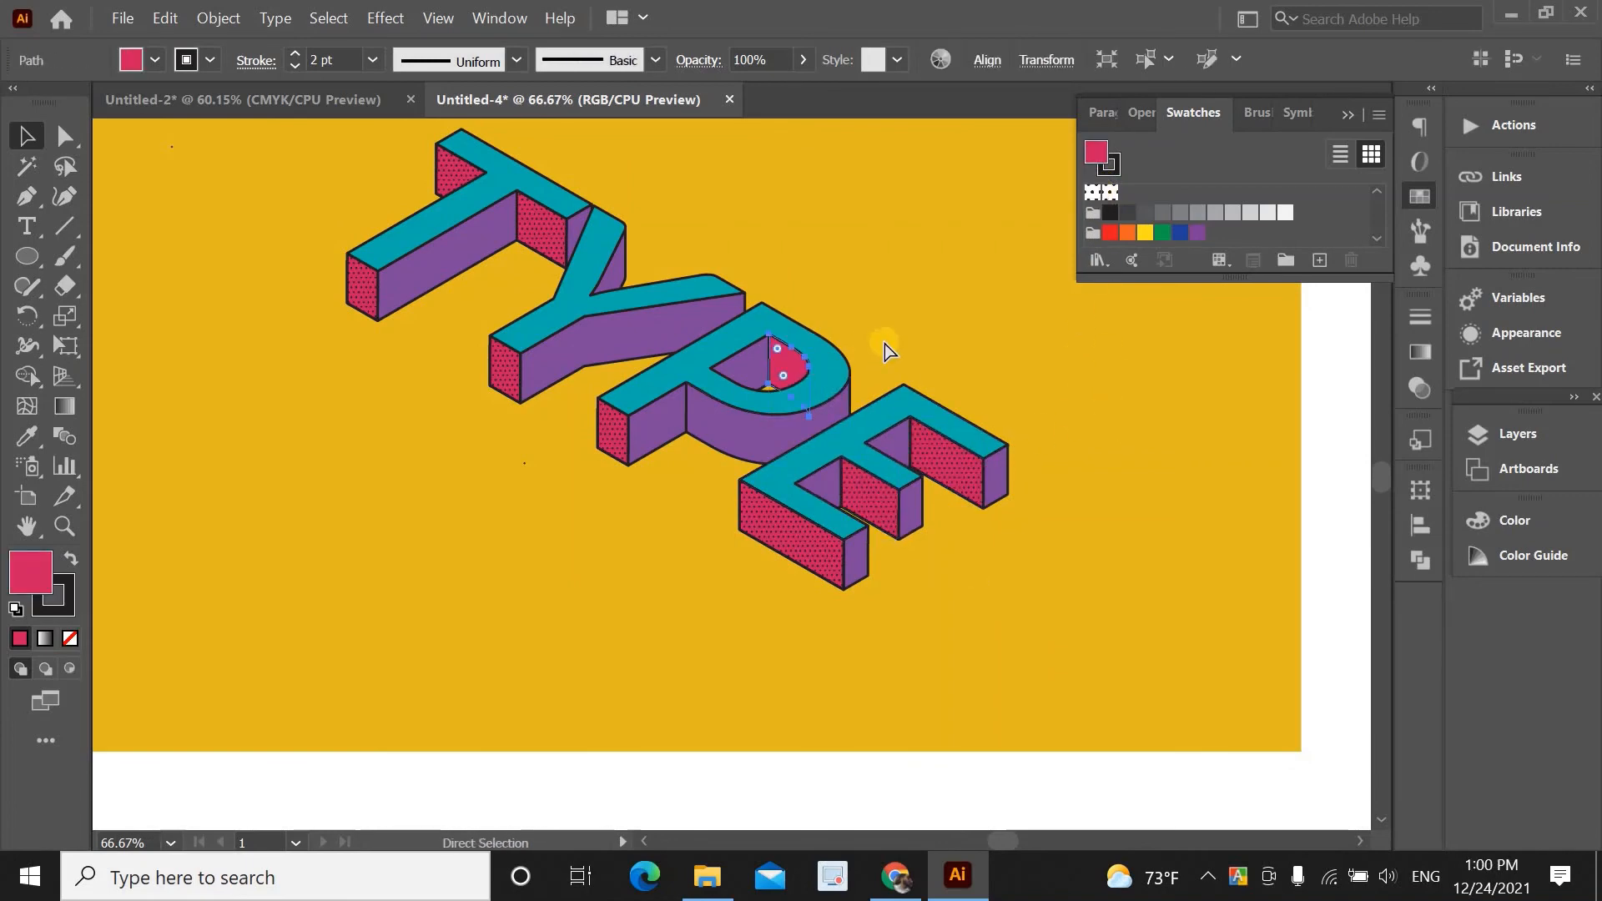
{"action": "left_click", "coordinate": [1093, 193]}
{"action": "left_click", "coordinate": [960, 305], "text": "ctrl"}
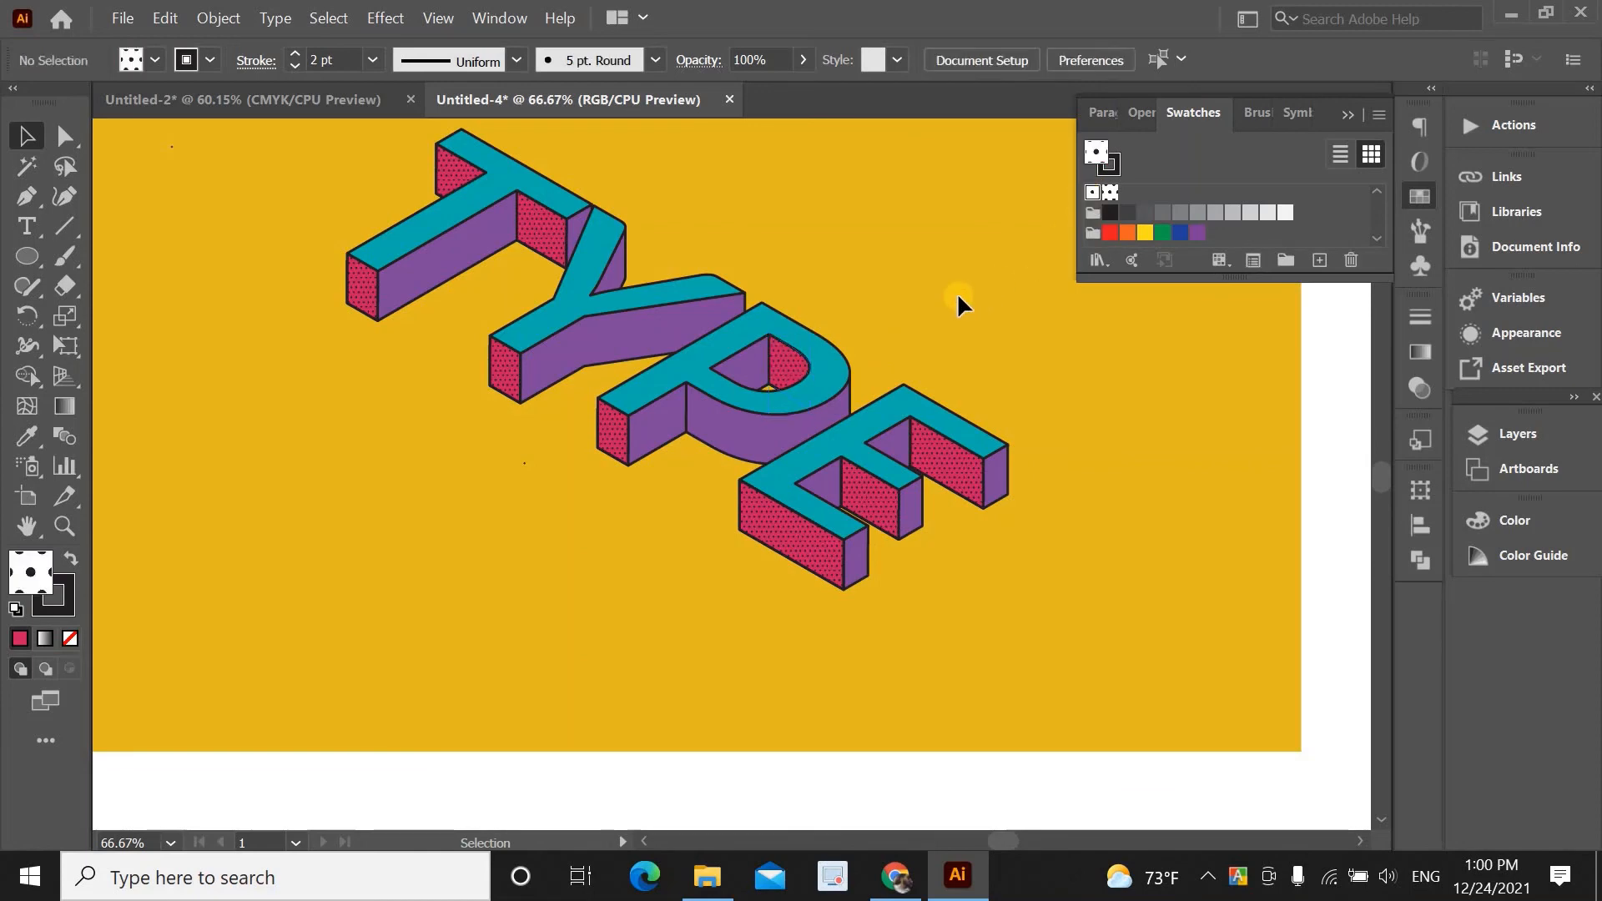
Put away the swatches and examine the whole dotted TYPE lettering on the yellow artboard
{"action": "scroll", "coordinate": [943, 334], "scroll_direction": "up", "scroll_amount": 3}
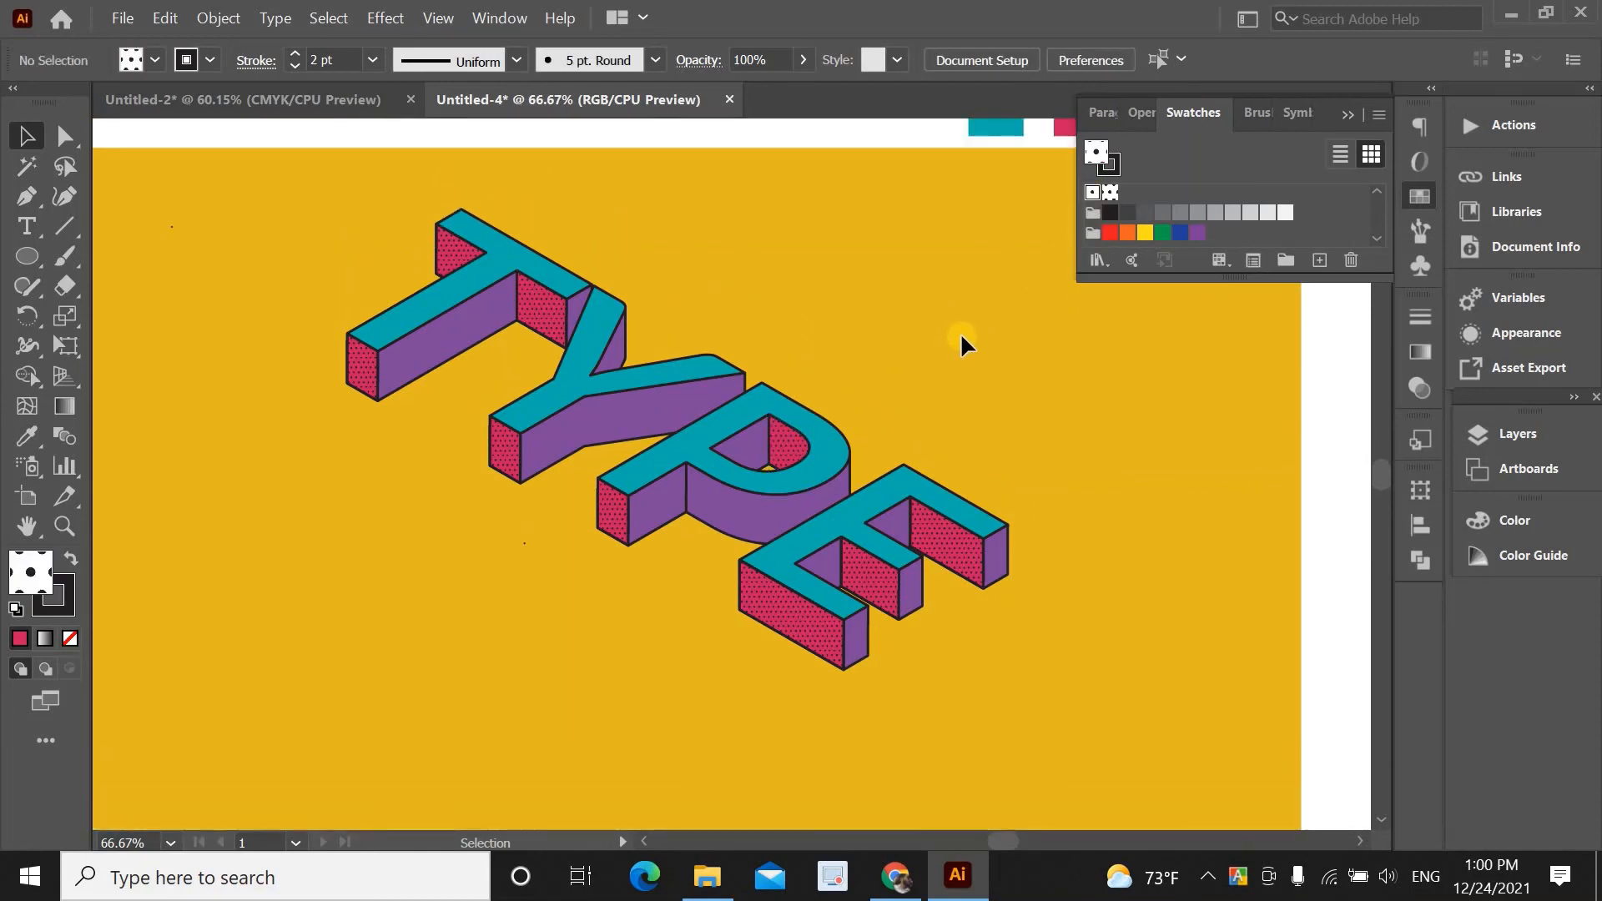
{"action": "scroll", "coordinate": [963, 346], "scroll_direction": "up", "scroll_amount": 1}
{"action": "scroll", "coordinate": [964, 346], "scroll_direction": "down", "scroll_amount": 1}
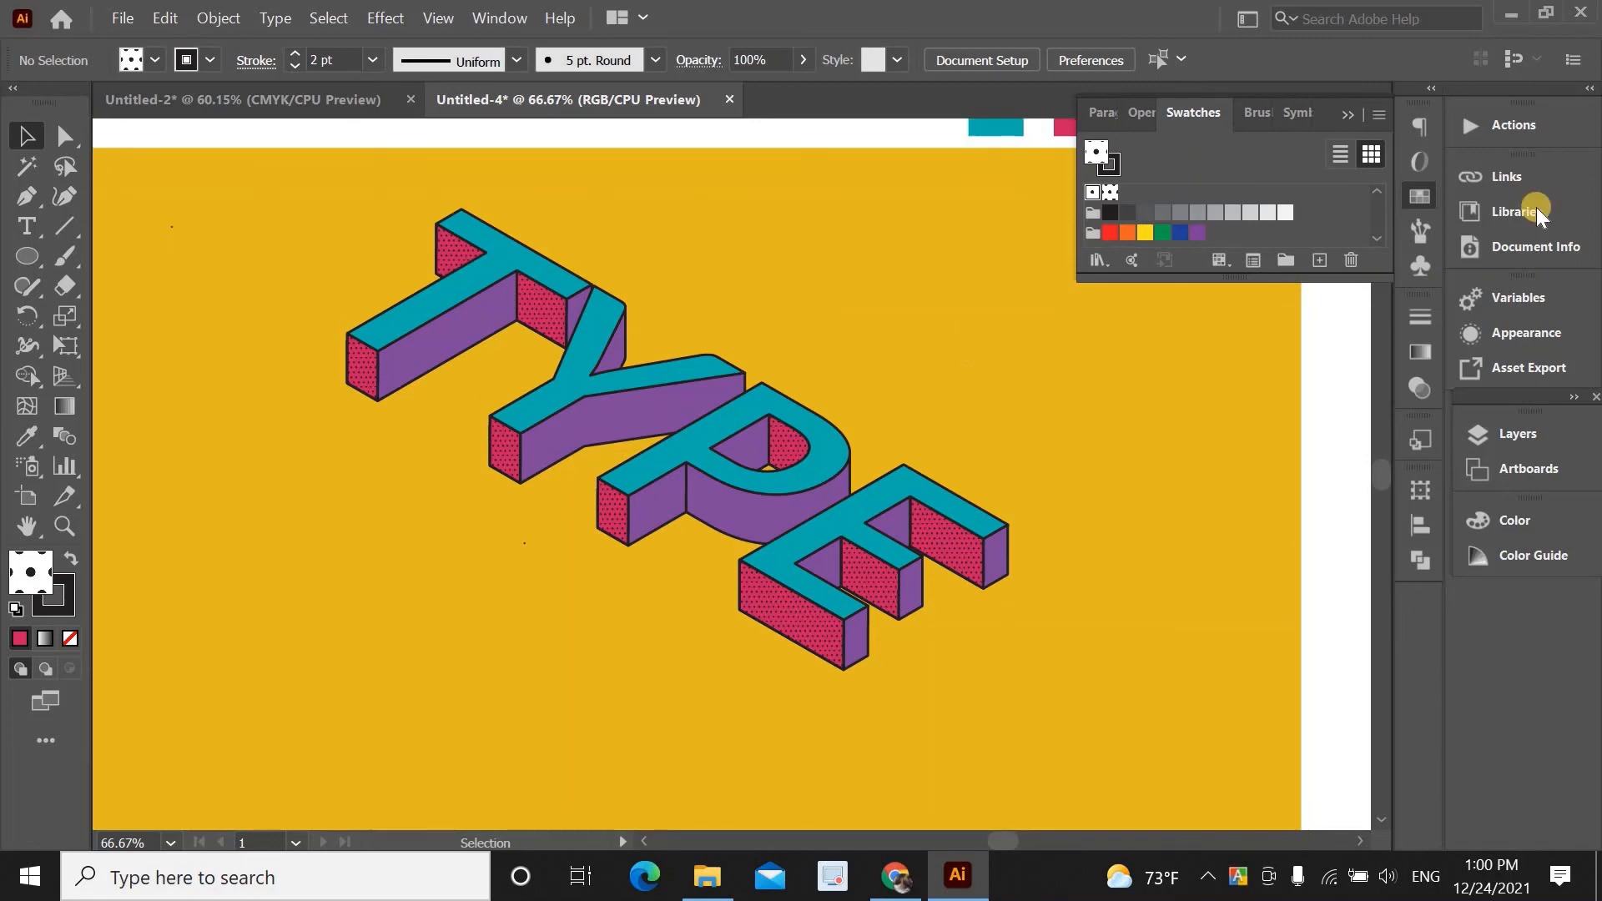
{"action": "left_click", "coordinate": [1348, 114]}
{"action": "scroll", "coordinate": [1085, 250], "scroll_direction": "down", "scroll_amount": 1}
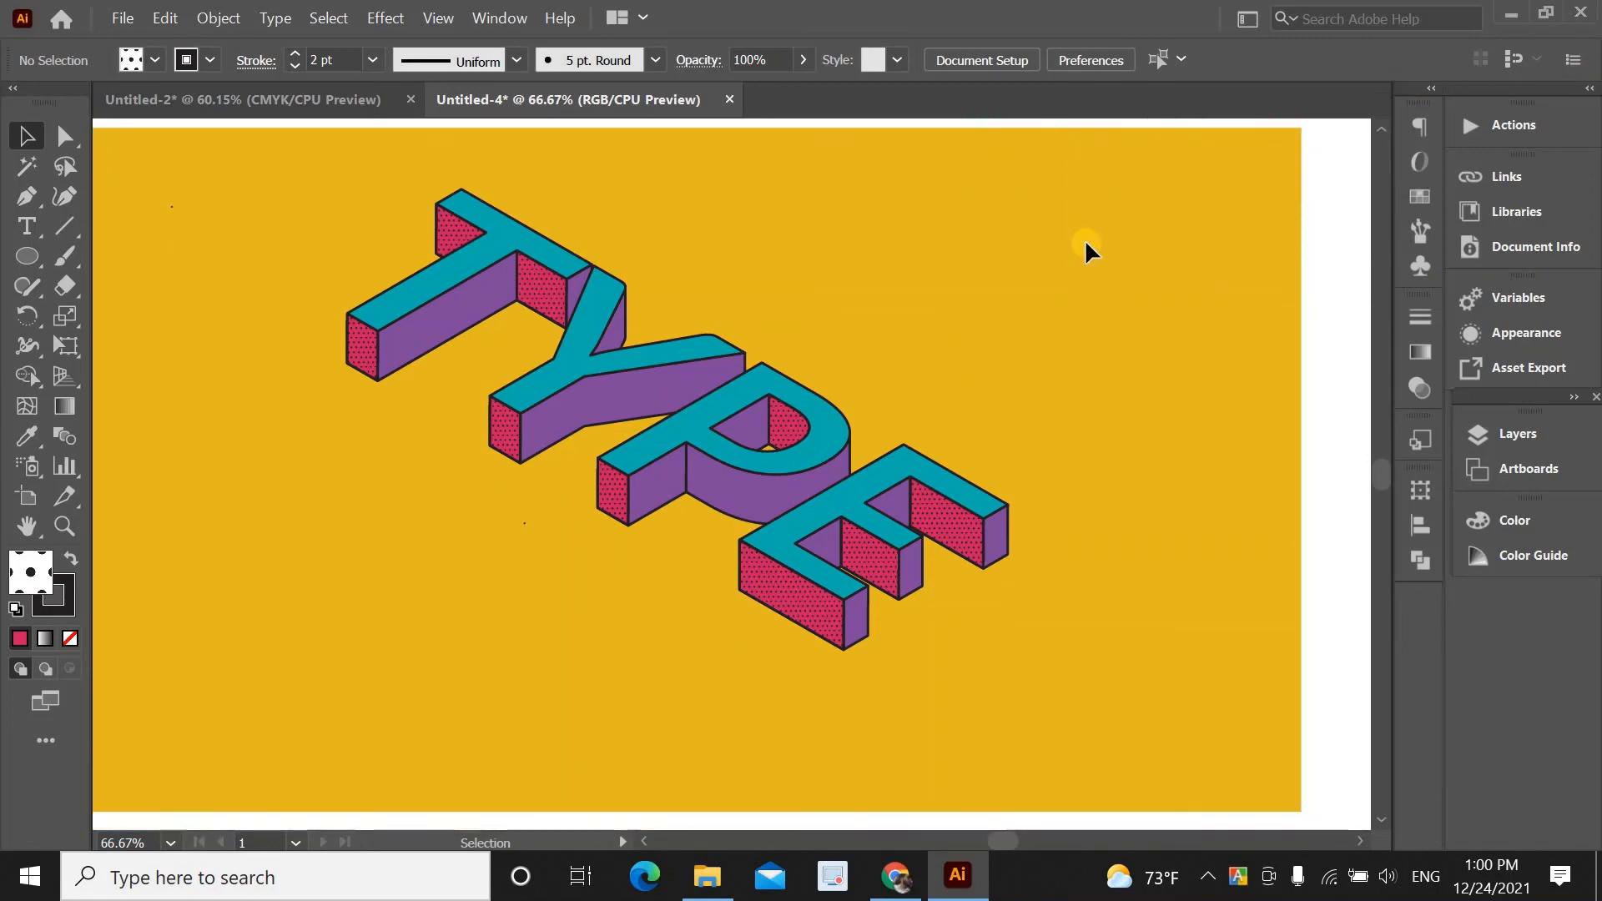
{"action": "left_click_drag", "start_coordinate": [1110, 237], "coordinate": [1145, 237]}
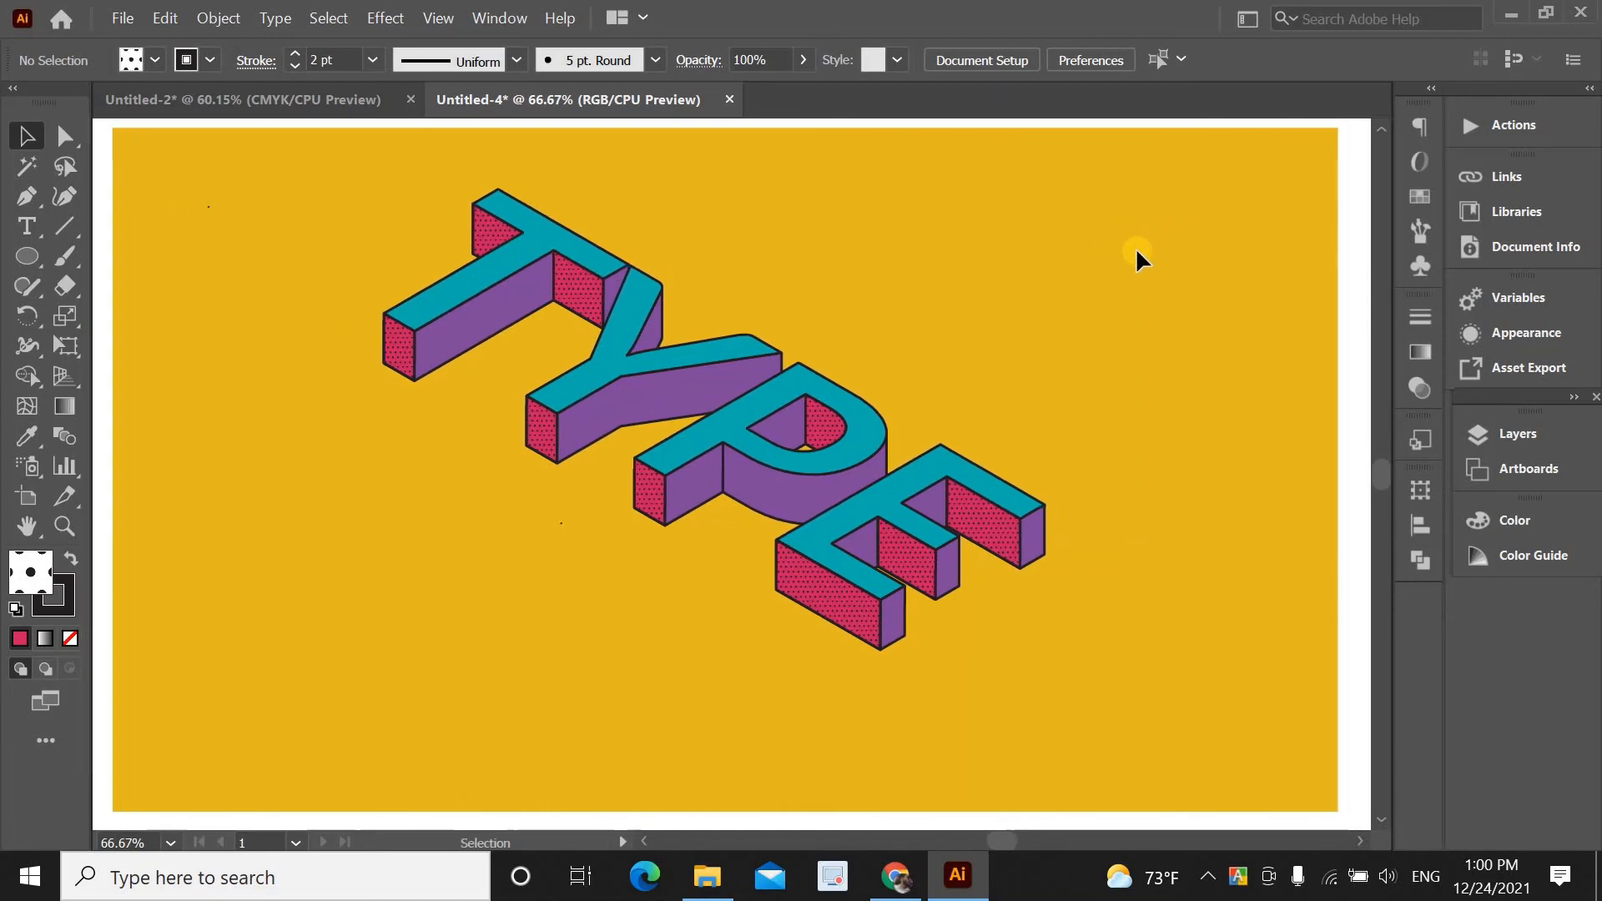